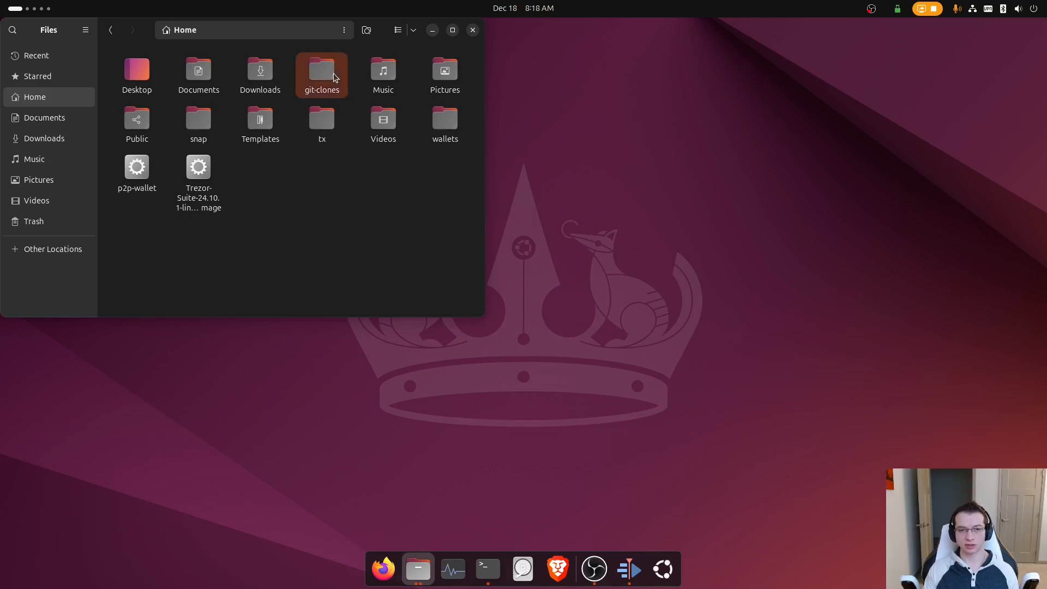
Open a terminal in the git-clones/p2p-wallet folder and place it, slightly widened, beside the file manager window.
double_click(334, 77)
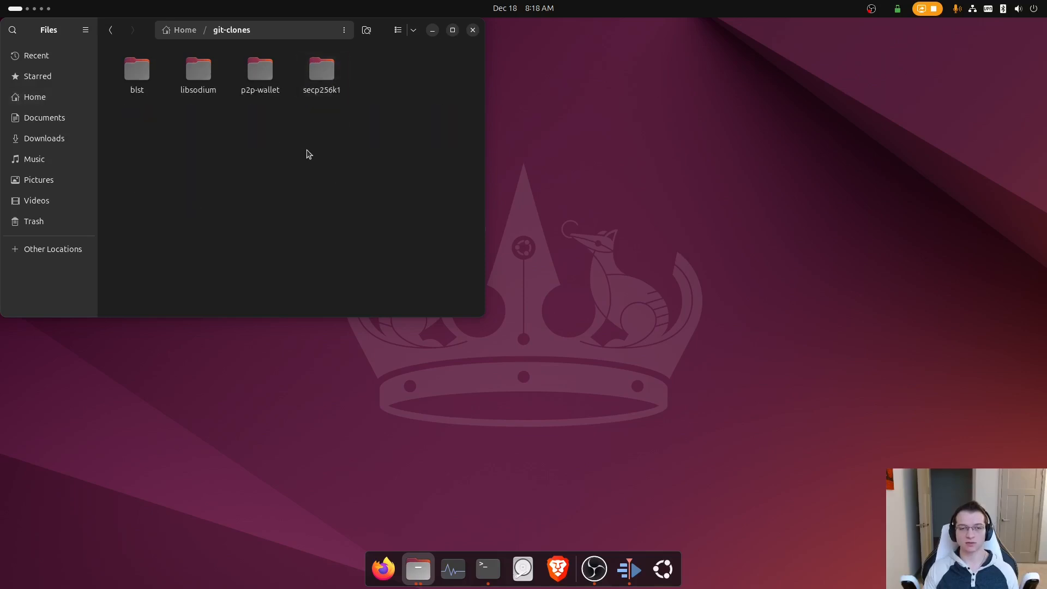
double_click(264, 75)
right_click(331, 168)
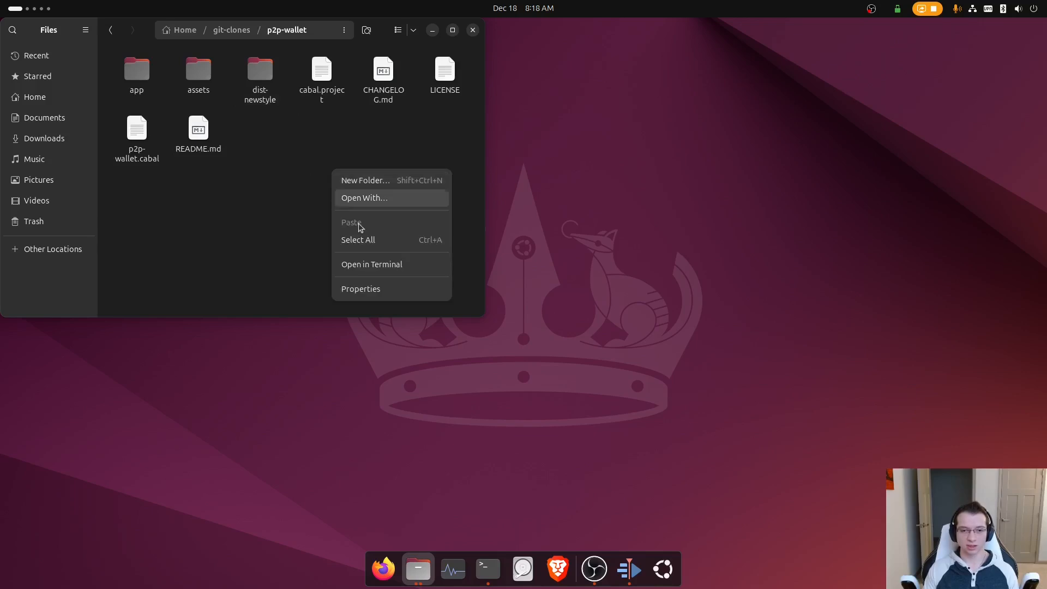
left_click(367, 265)
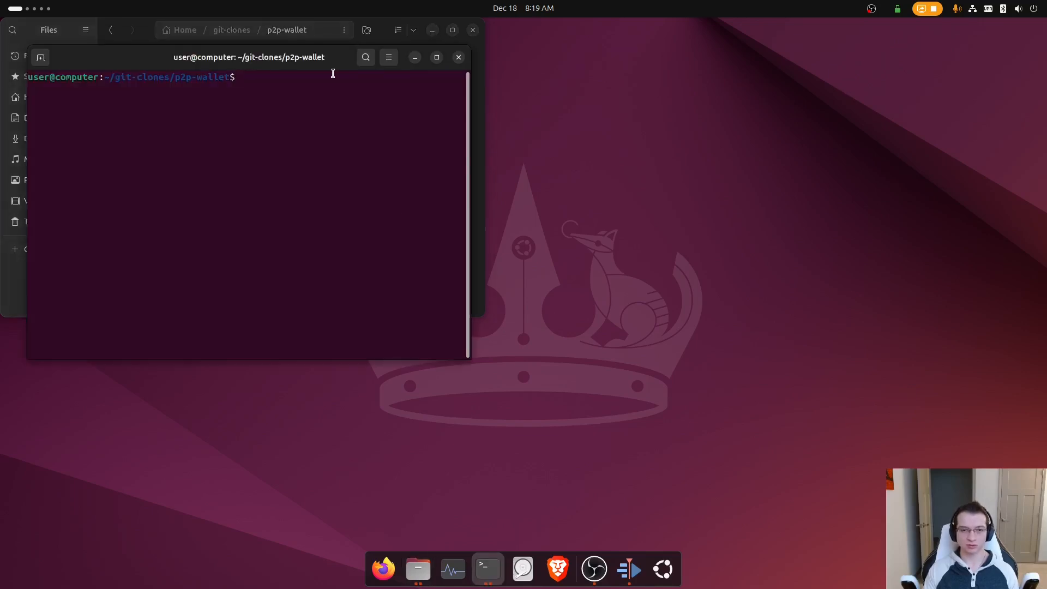
left_click_drag(320, 65, 863, 55)
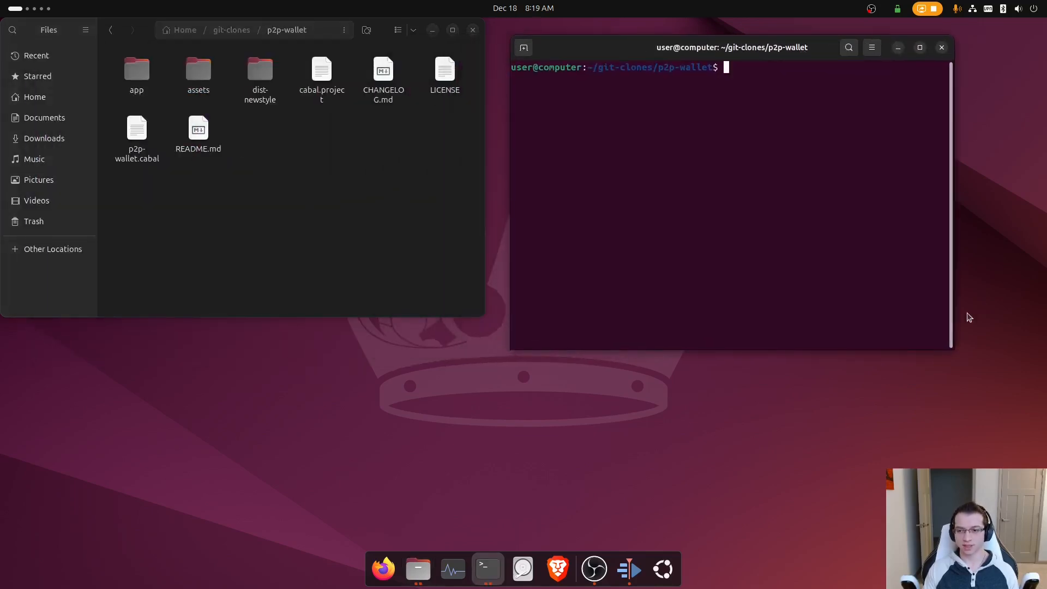
left_click_drag(955, 359, 1016, 348)
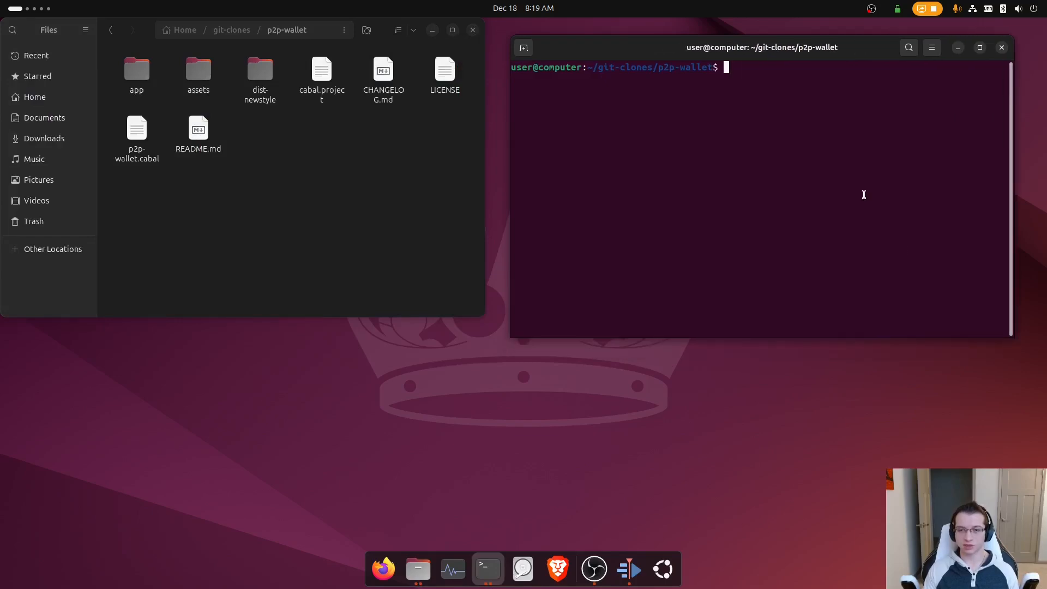
Update the p2p-wallet repository by running git pull.
key("Up")
key("Up")
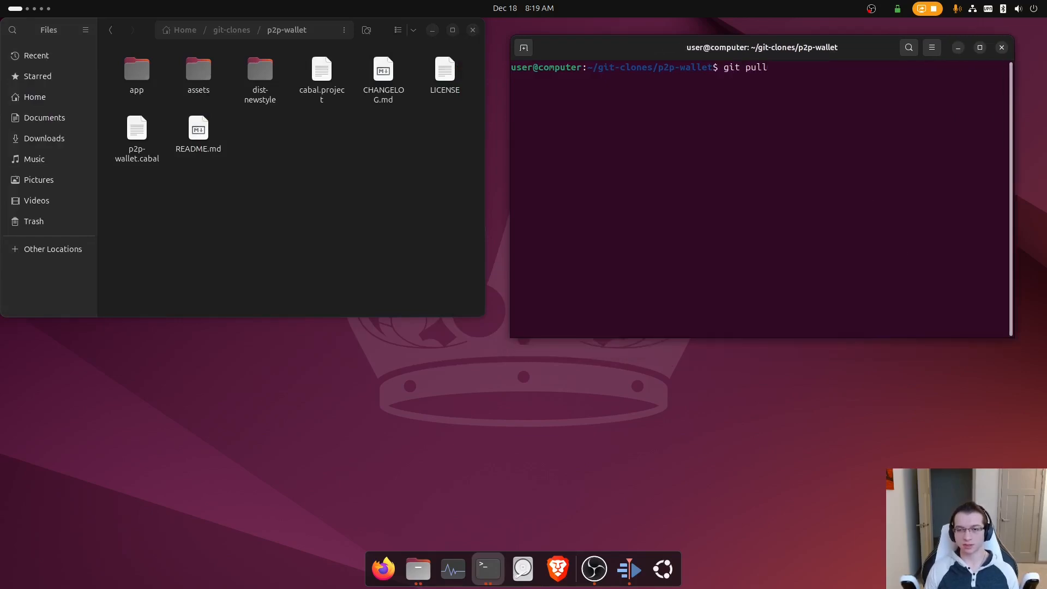
key("Return")
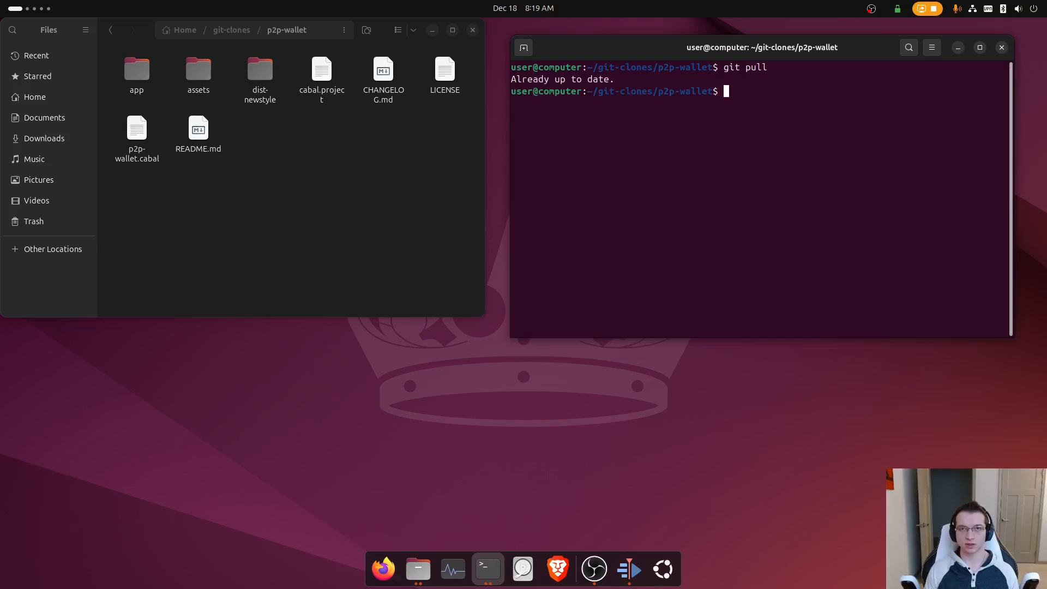
Build the p2p-wallet project by running cabal build.
key("Up")
key("Up")
key("Up")
key("Down")
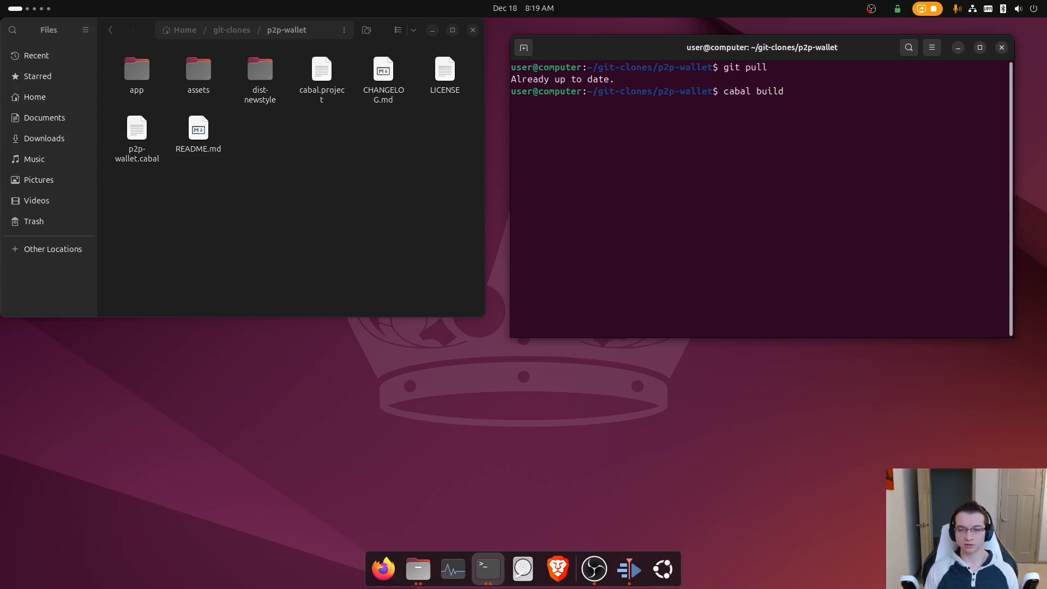
key("Return")
Copy the built executable to the home directory with cp "$(cabal list-bin exe:p2p-wallet)" $HOME and close the terminal.
key("Up")
key("Up")
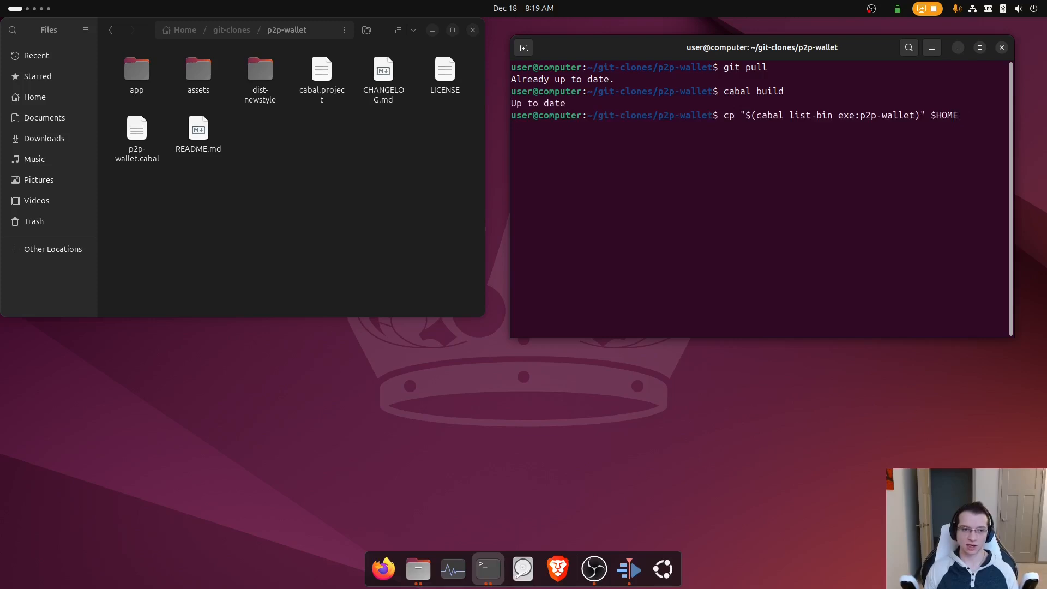
key("Return")
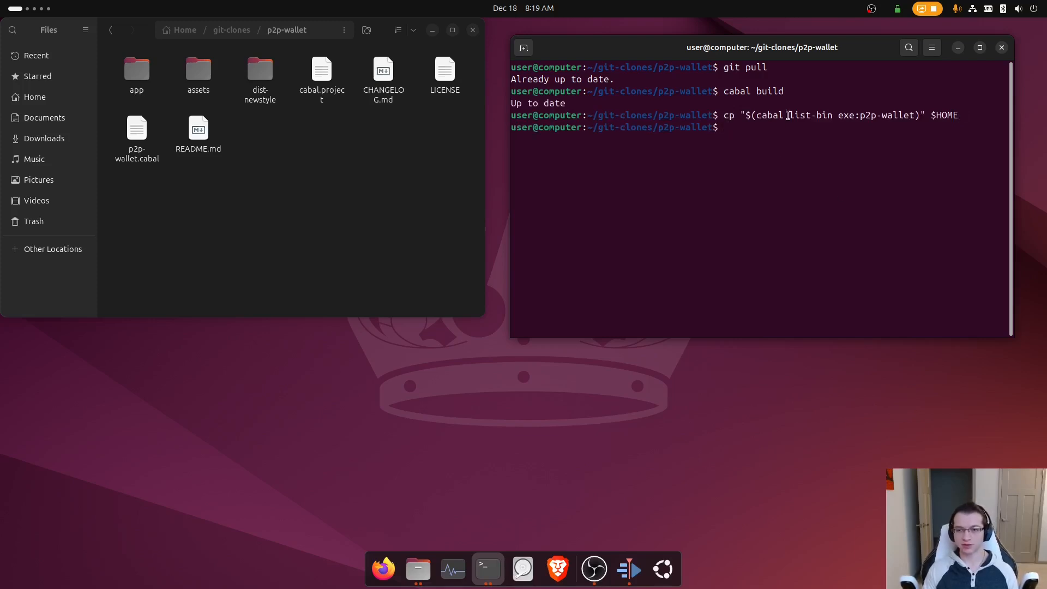
left_click_drag(789, 116, 894, 119)
left_click(882, 136)
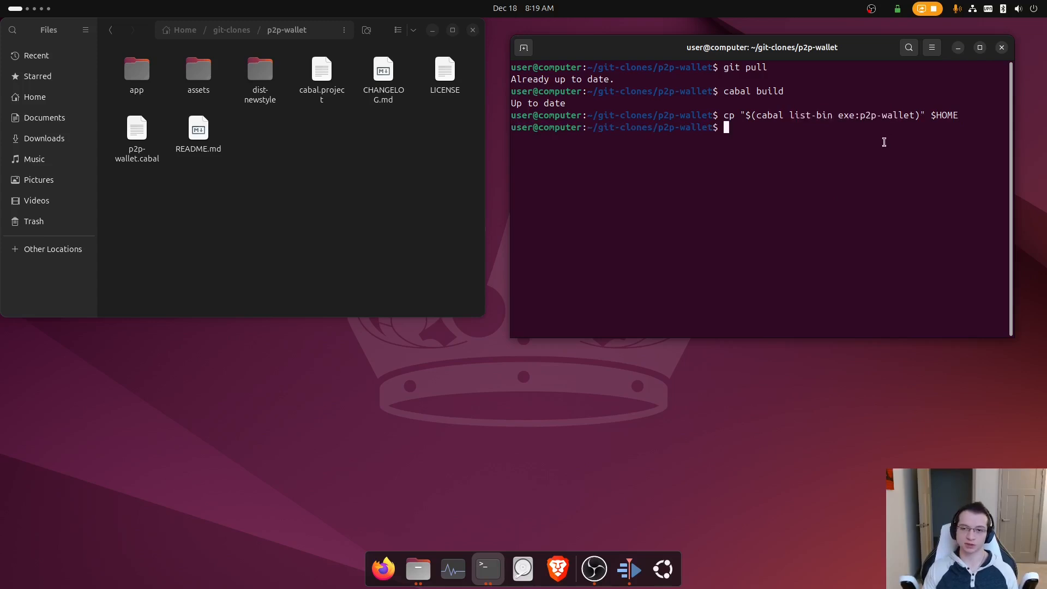
left_click(1003, 48)
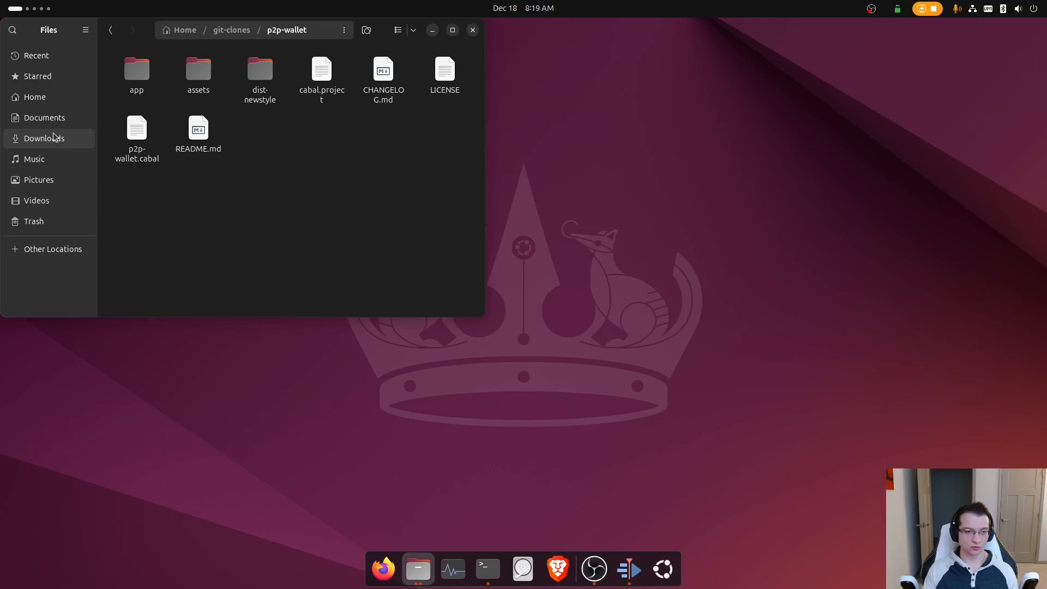
Launch p2p-wallet from the Home folder, choose the Preproduction Testnet and open the Ledger 2 profile.
left_click(60, 102)
left_click(140, 177)
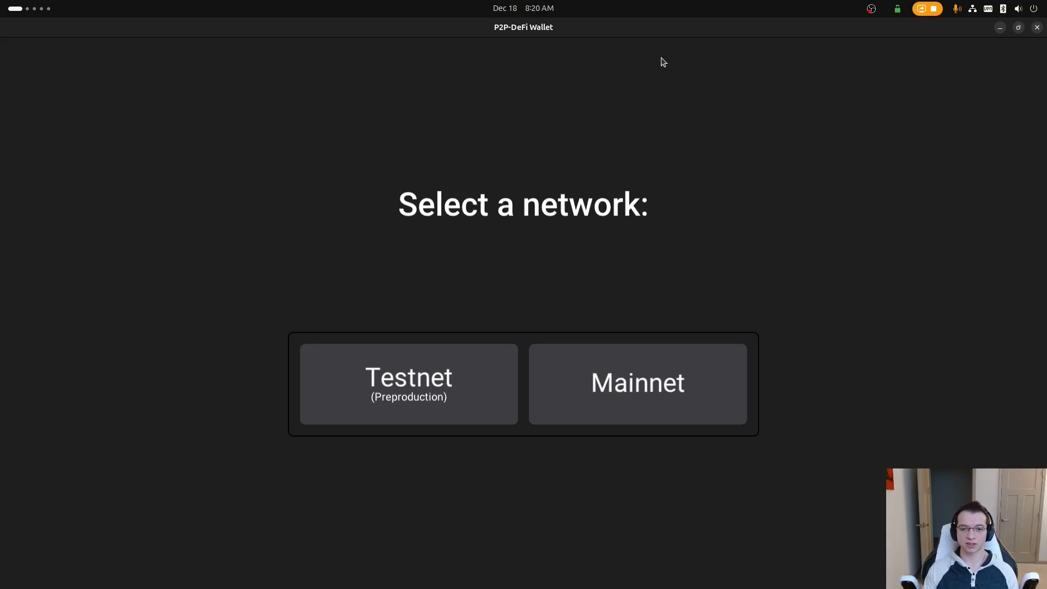
left_click(443, 392)
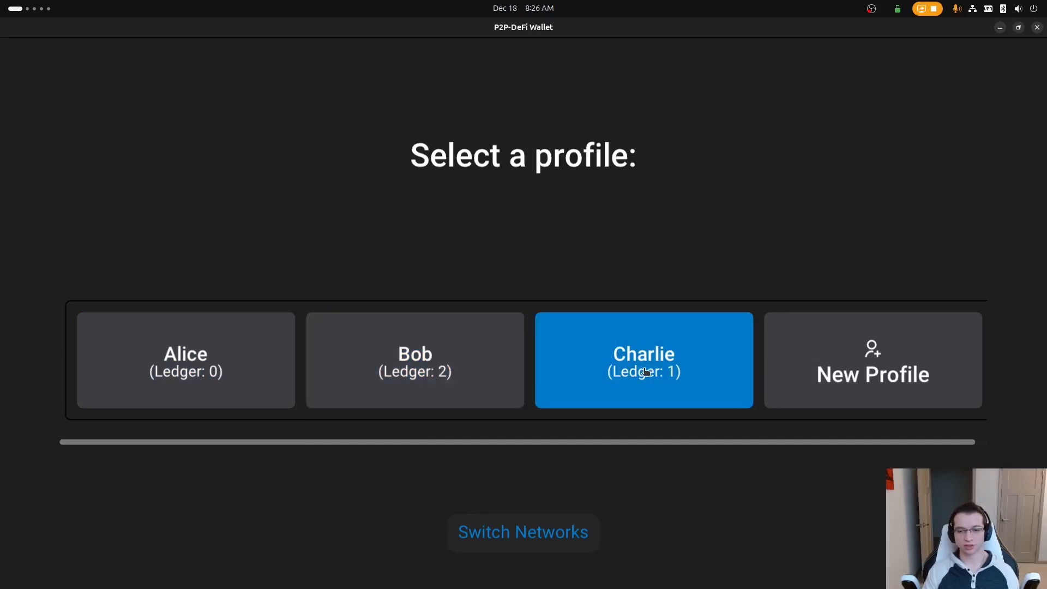
left_click(456, 354)
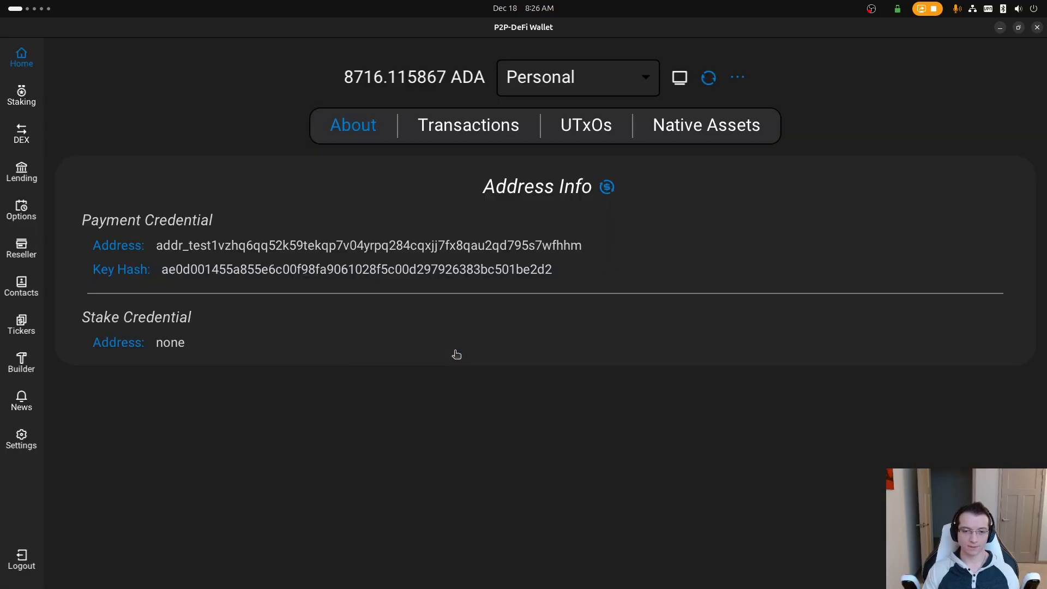
Add a first loan wallet for Lending with the Personal Stake credential and dismiss the notification message.
left_click(22, 175)
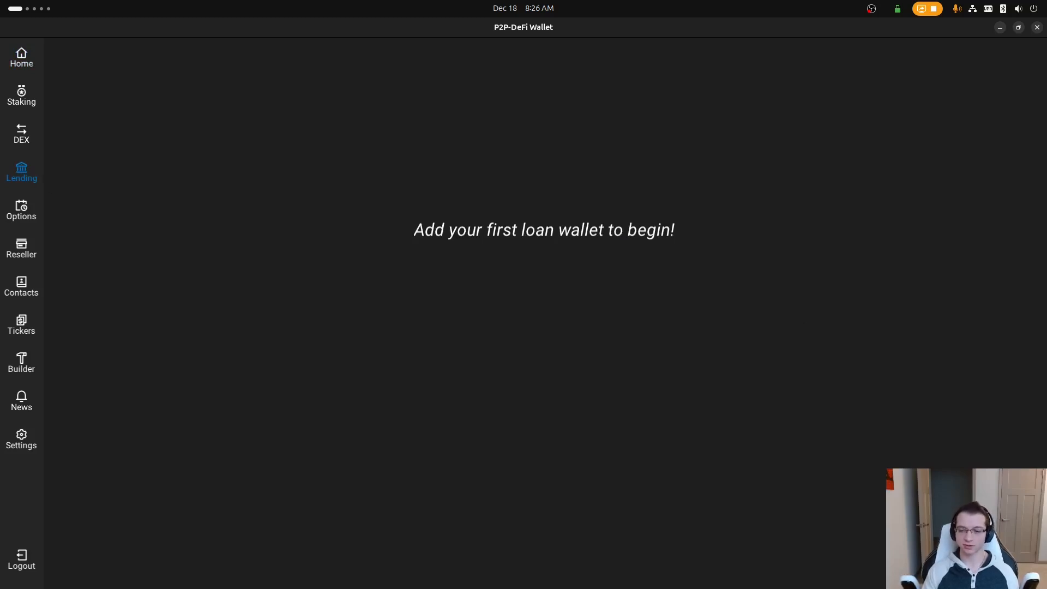
left_click(992, 565)
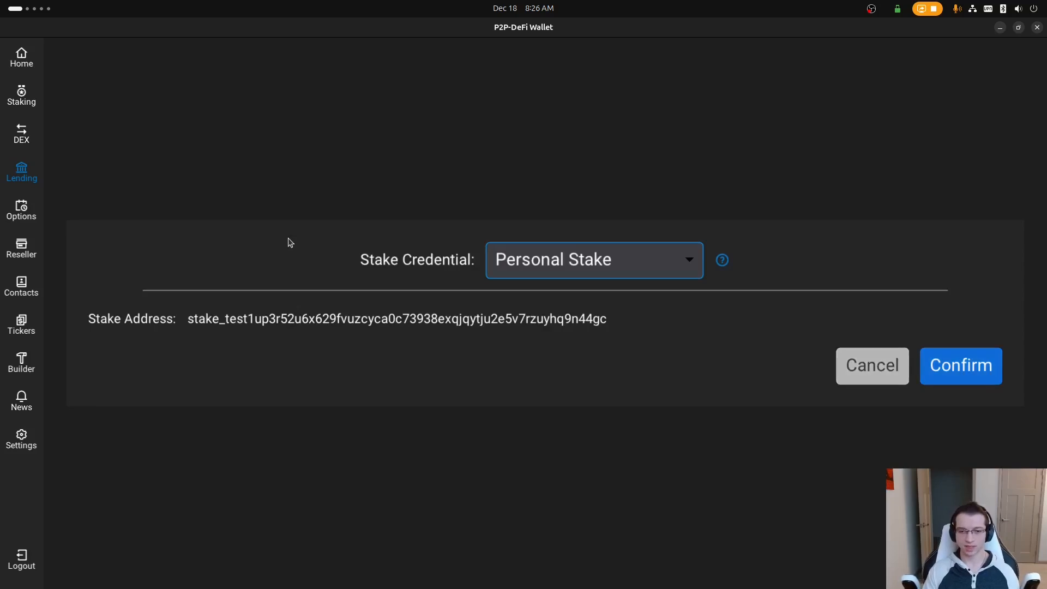
left_click(576, 261)
left_click(576, 259)
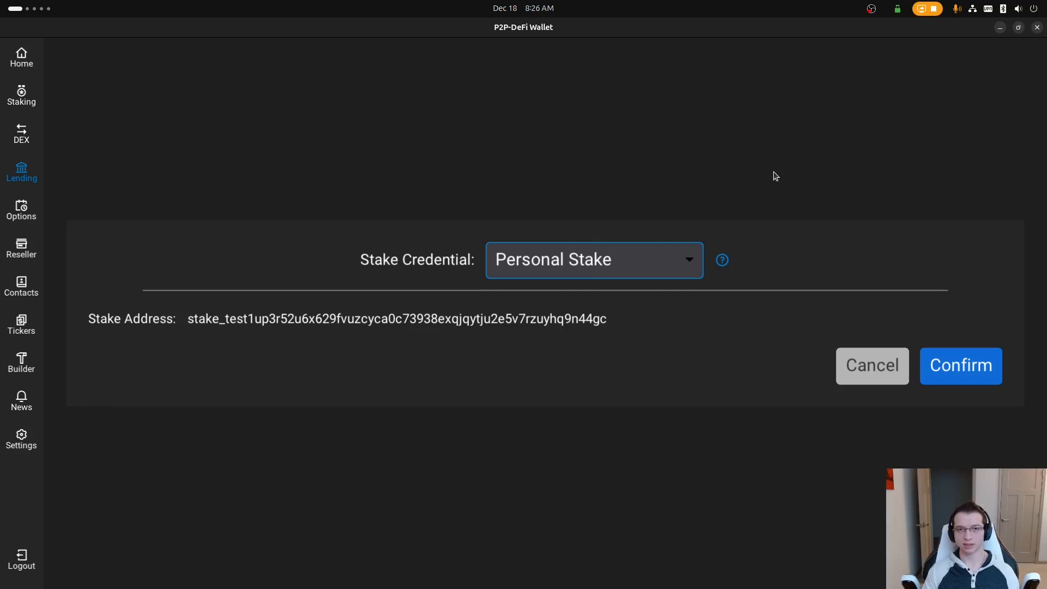
left_click(648, 252)
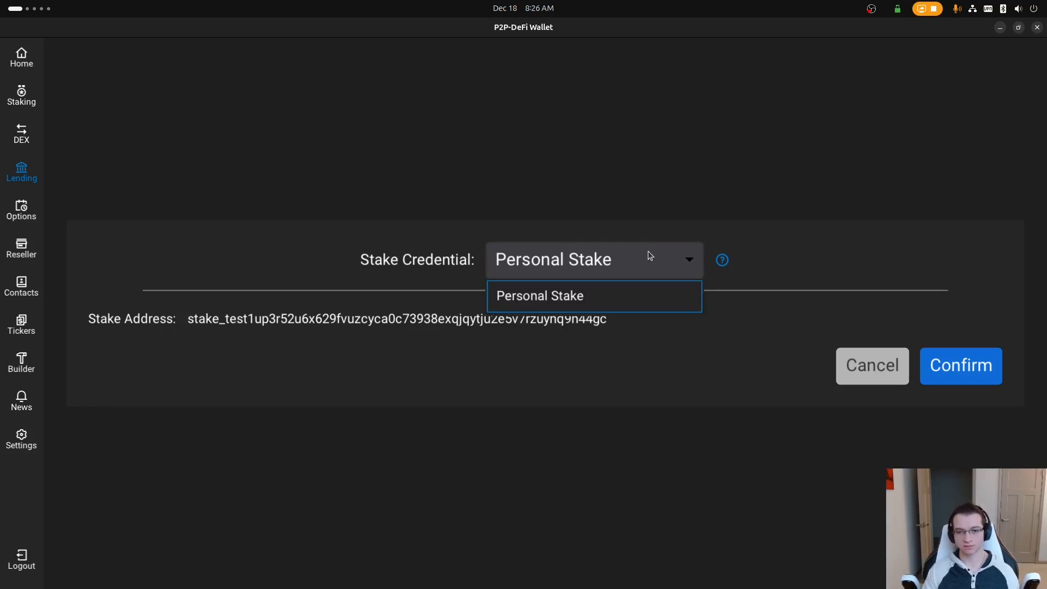
left_click(648, 252)
left_click(524, 252)
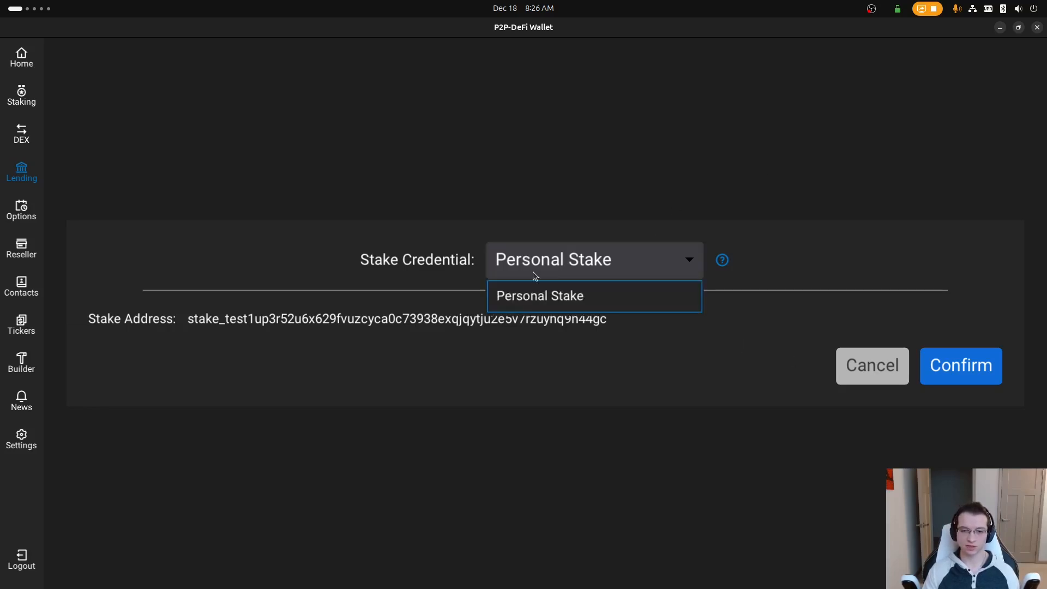
left_click(533, 272)
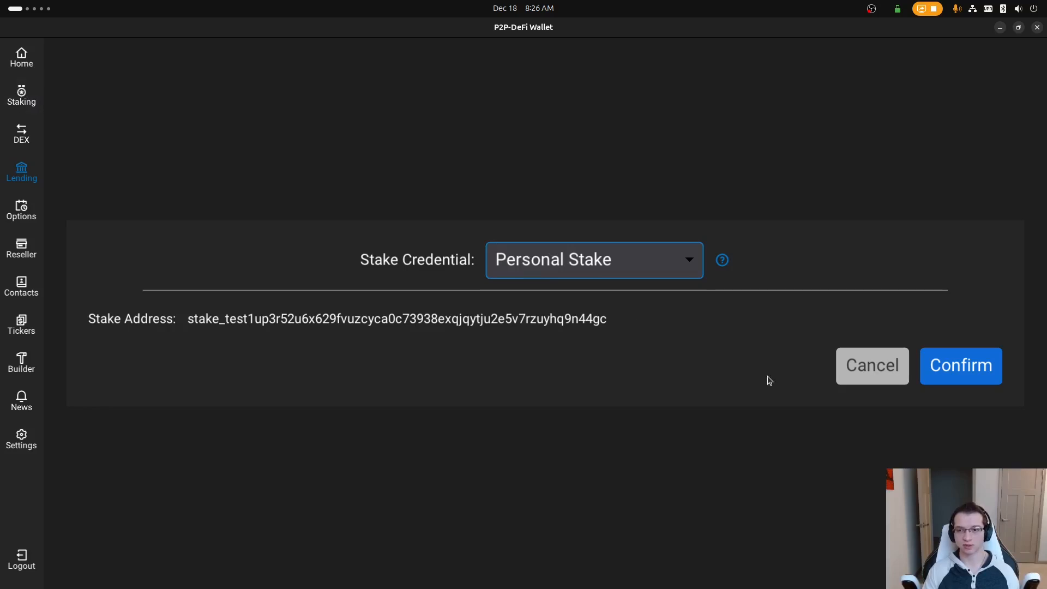
left_click(948, 376)
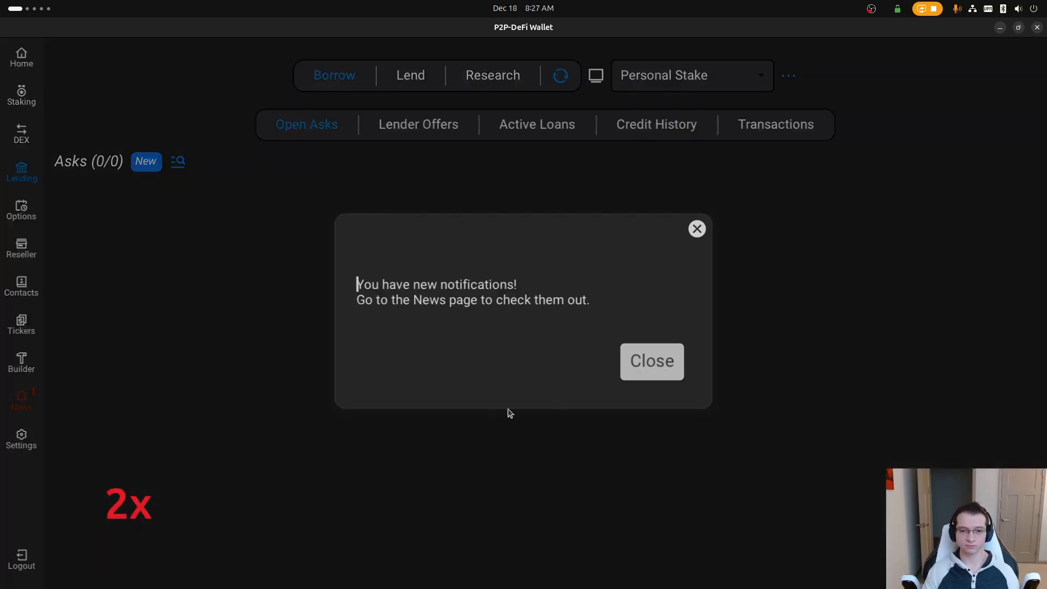
left_click(667, 364)
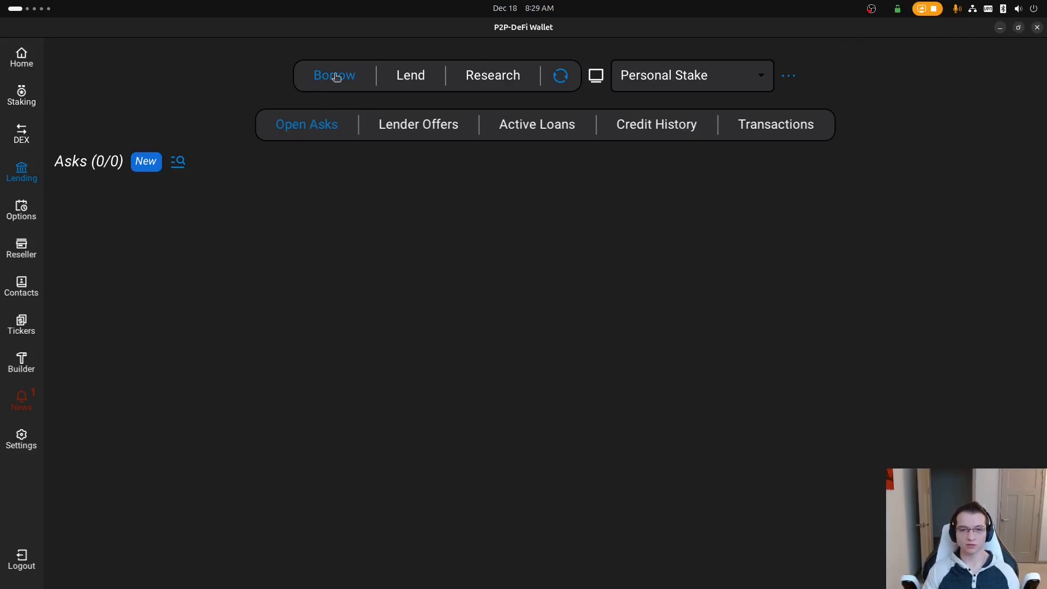
Review the Lend page's open offers and the Borrow page's open asks, lender offers, active loans and credit history.
left_click(408, 78)
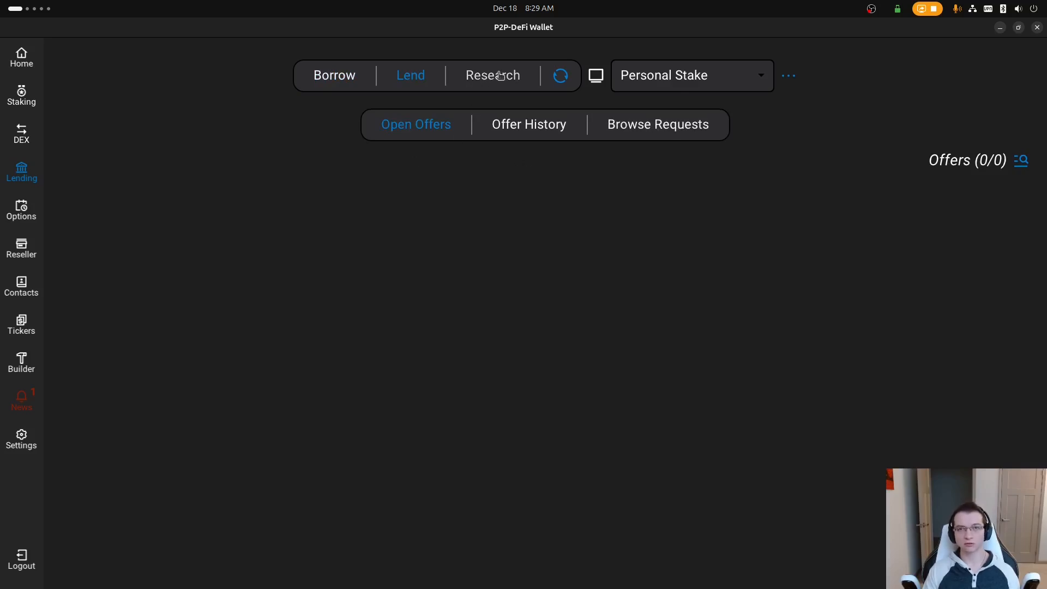
left_click(345, 75)
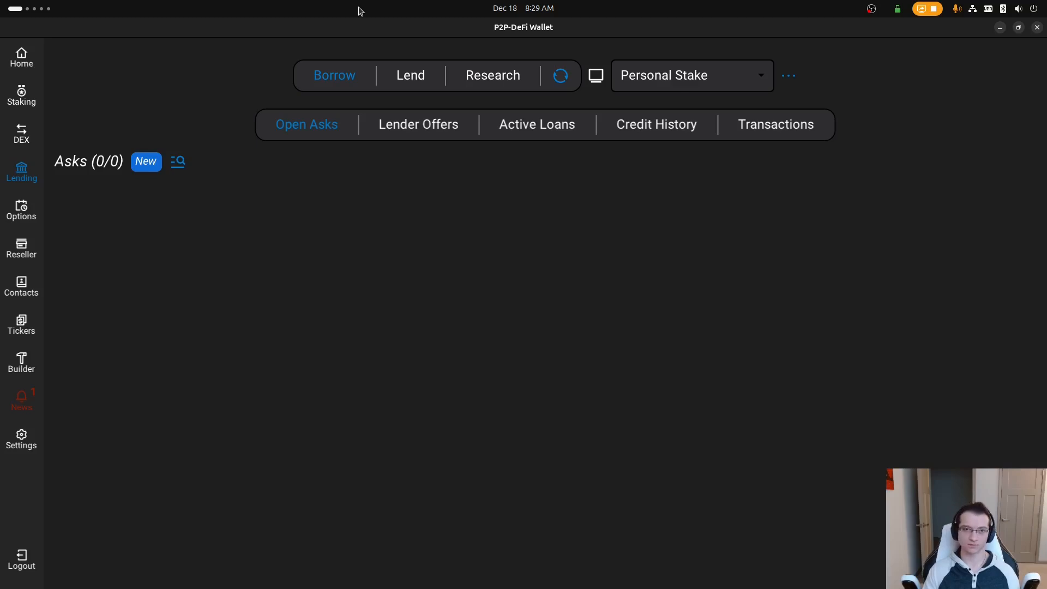
left_click(426, 135)
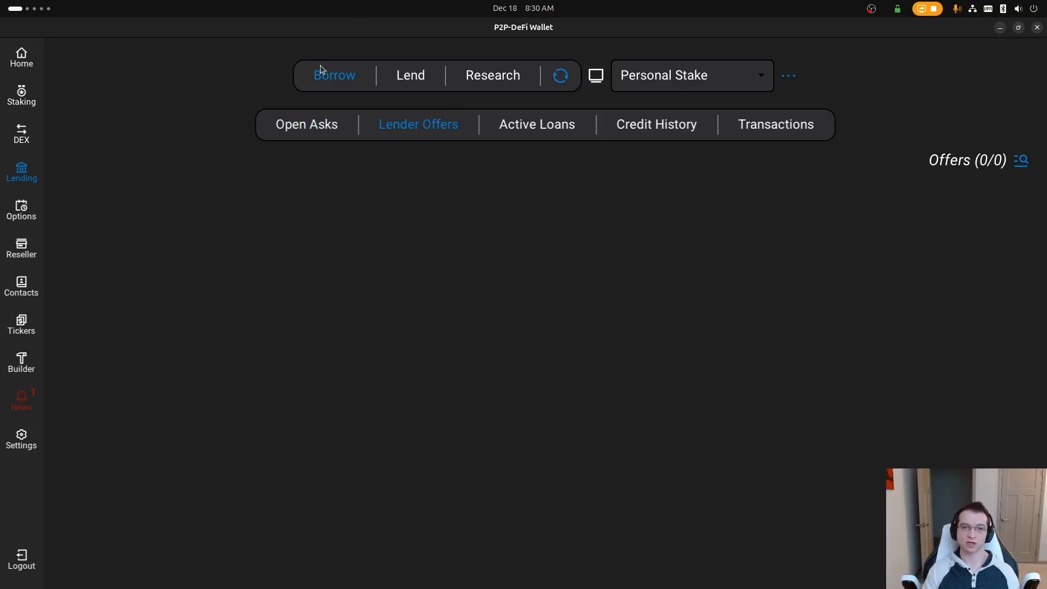
left_click(327, 127)
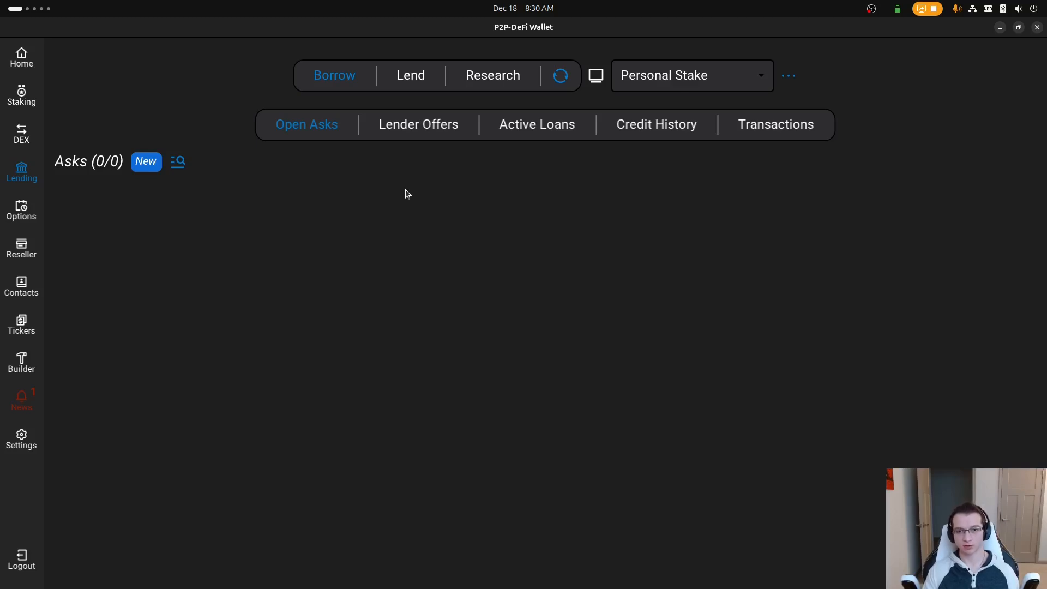
left_click(413, 129)
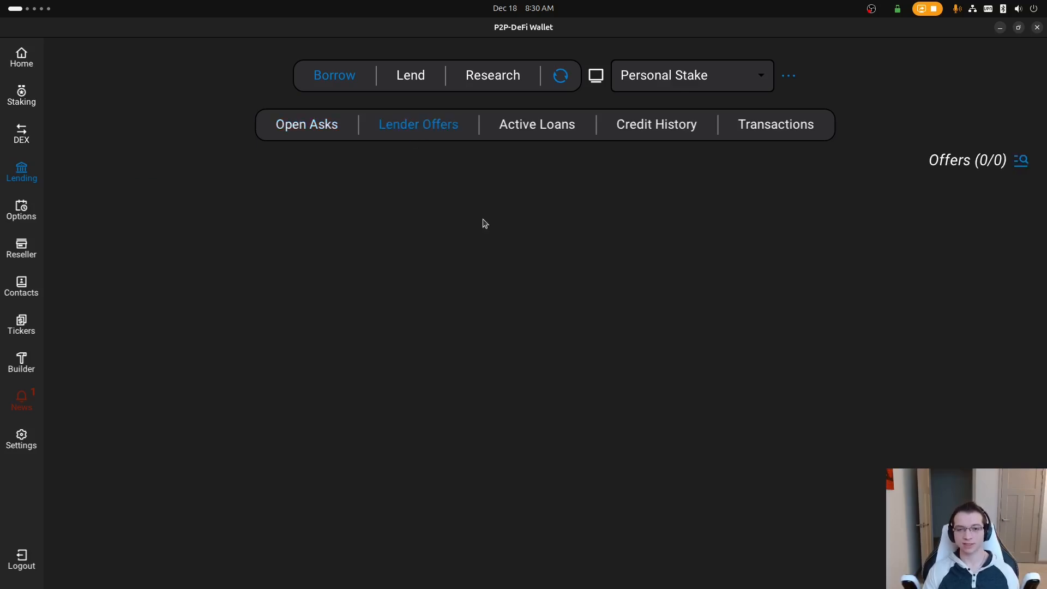
left_click(548, 127)
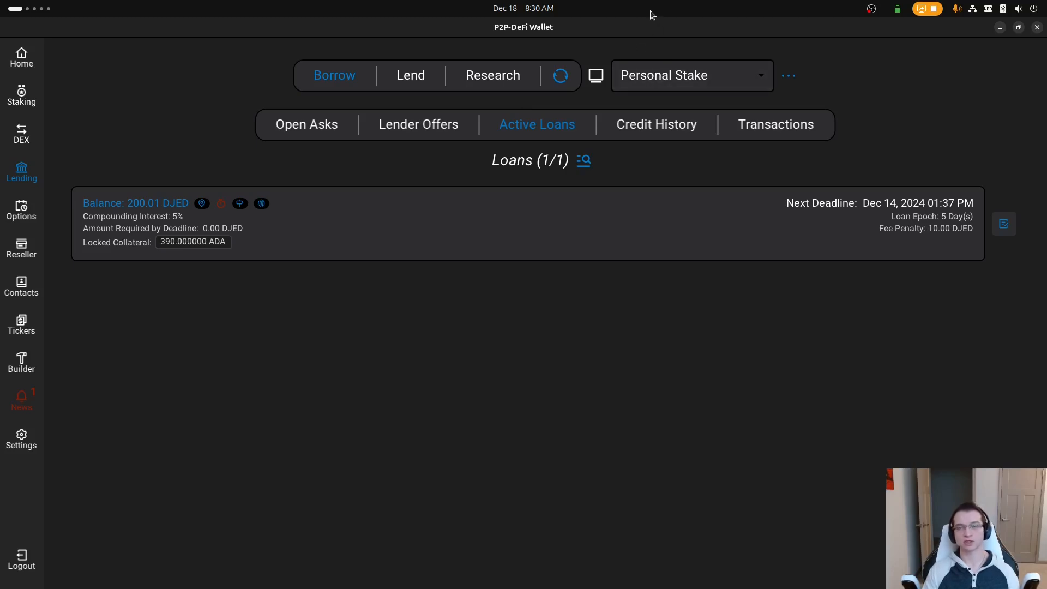
left_click(674, 131)
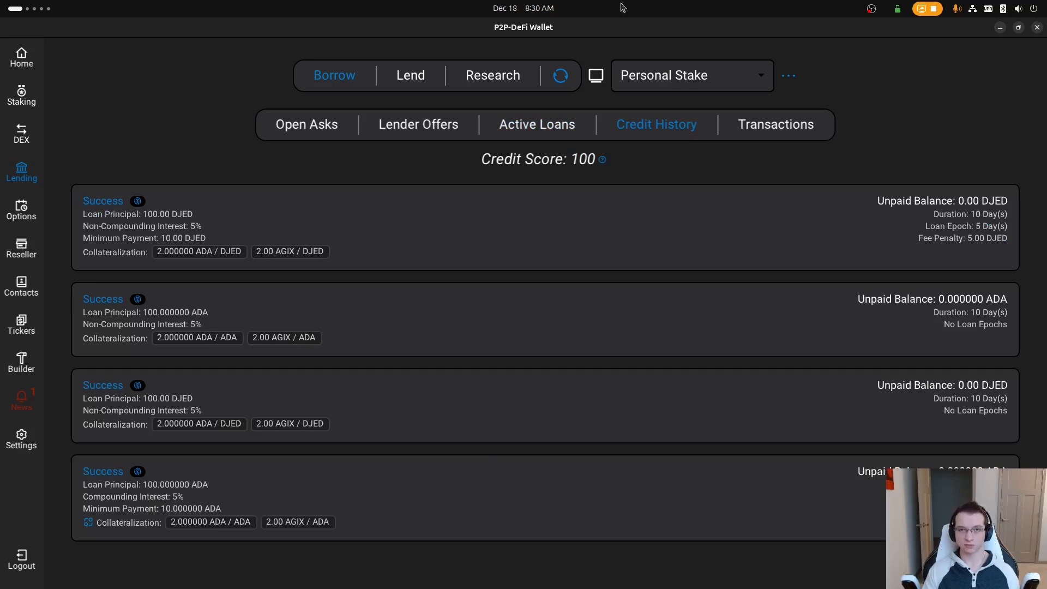
left_click(318, 129)
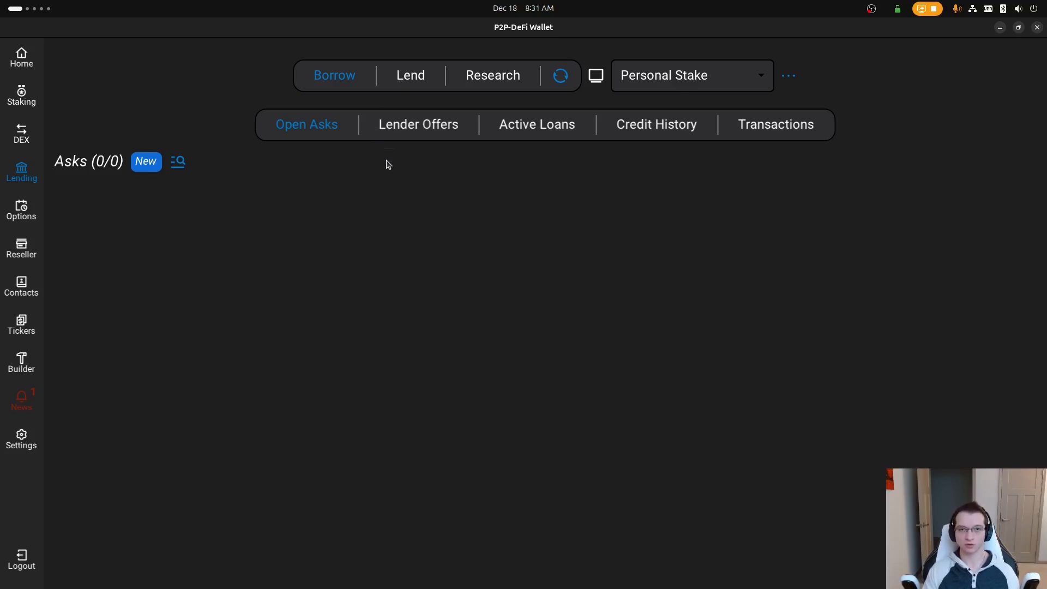
left_click(424, 125)
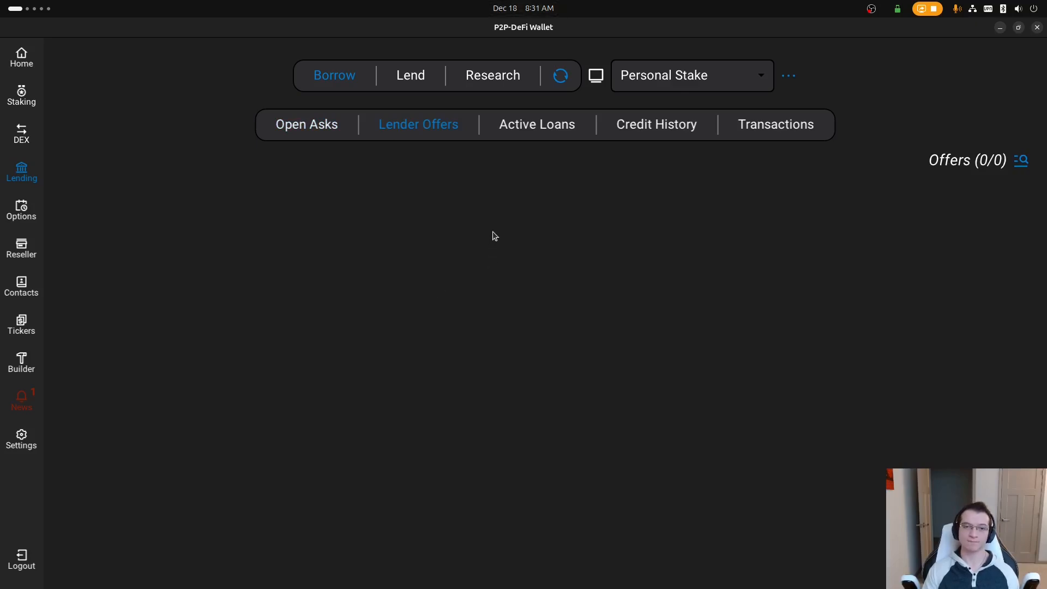
left_click(534, 126)
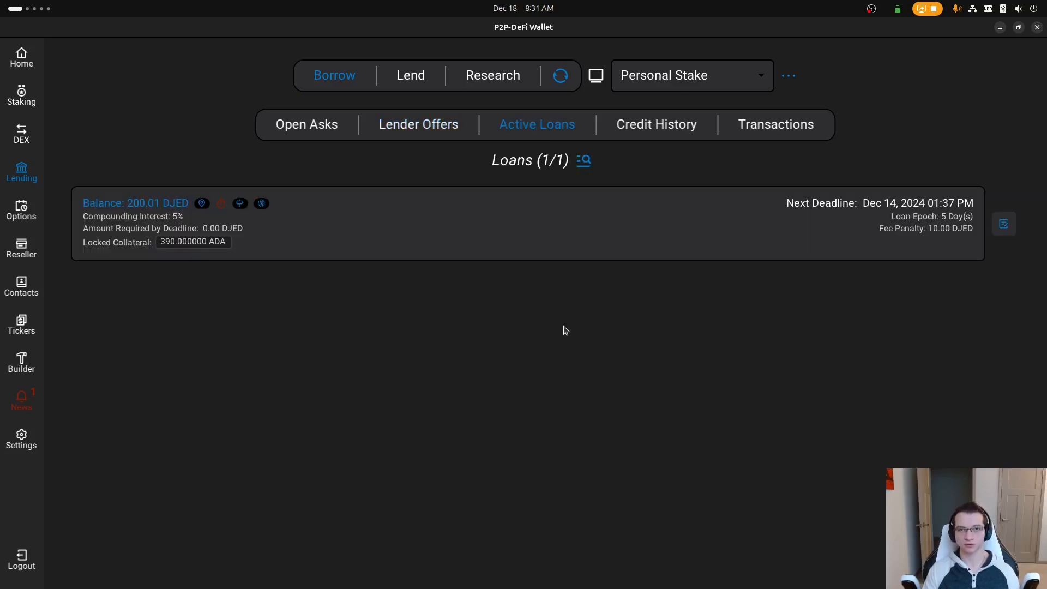
Open the form for a new ask among the open asks of the Borrow page.
left_click(326, 126)
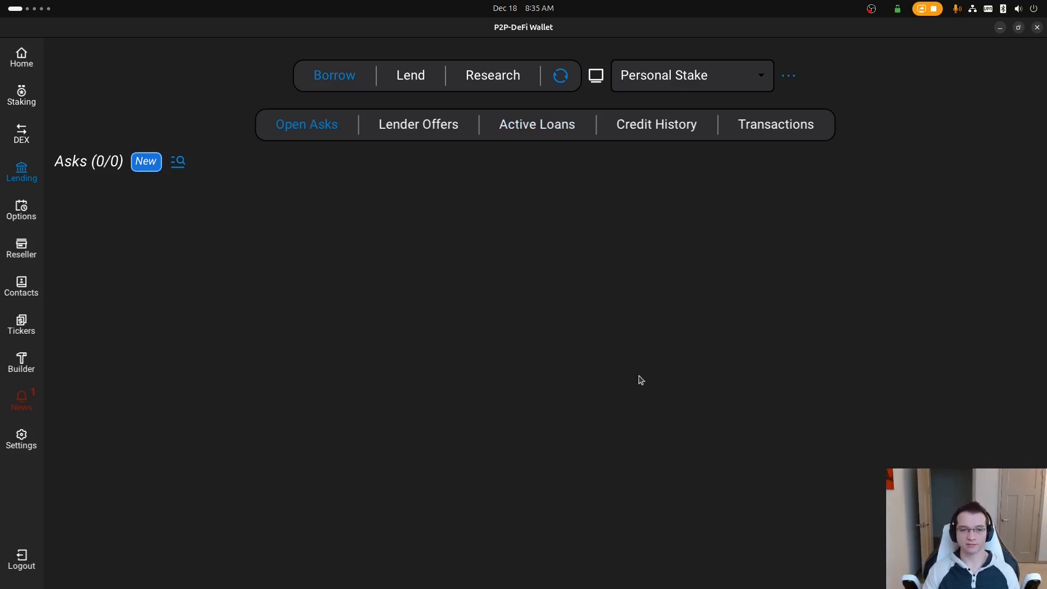
left_click(153, 164)
scroll(639, 253, "down", 1)
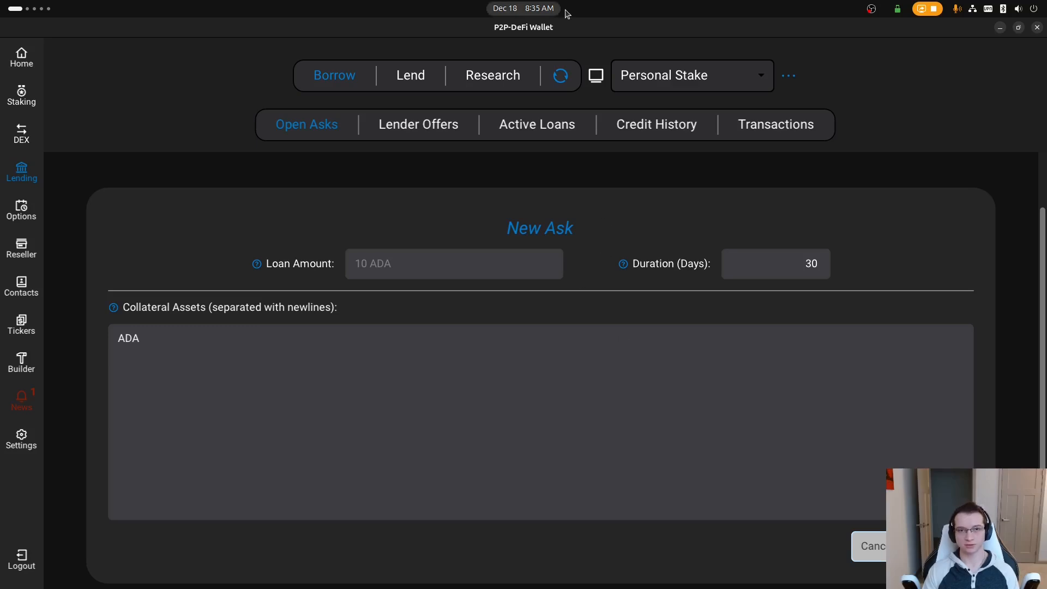
Read the help notes for the new ask's loan amount, duration and collateral assets, closing each one.
left_click(256, 264)
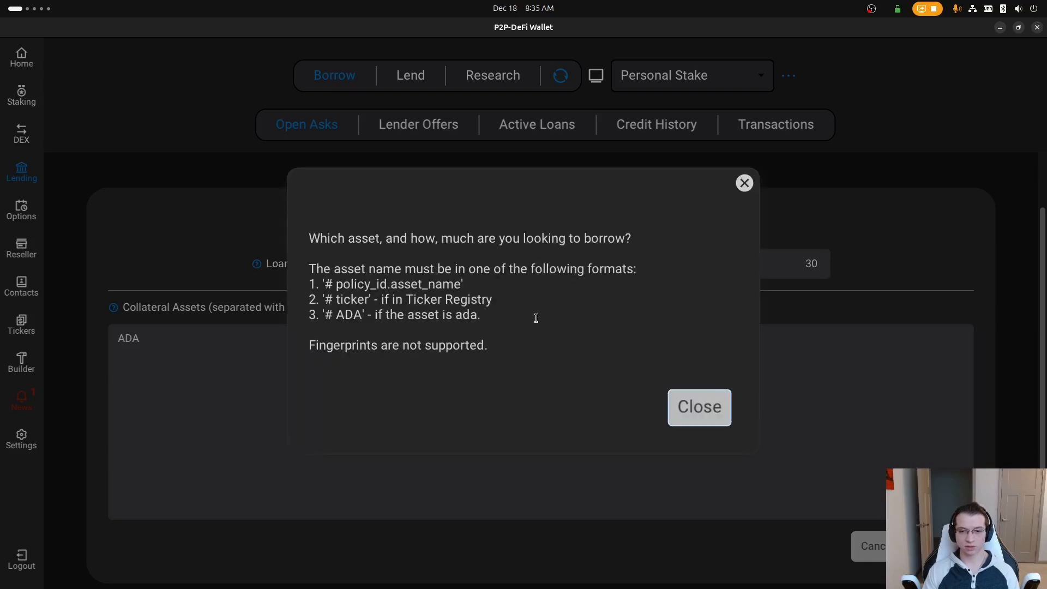
left_click(709, 407)
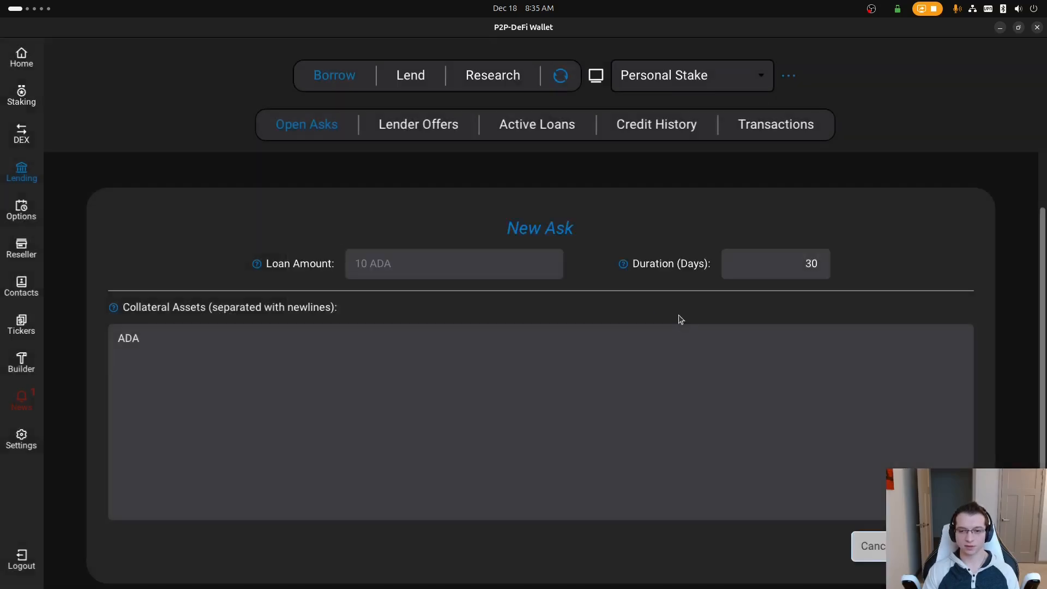
left_click(623, 264)
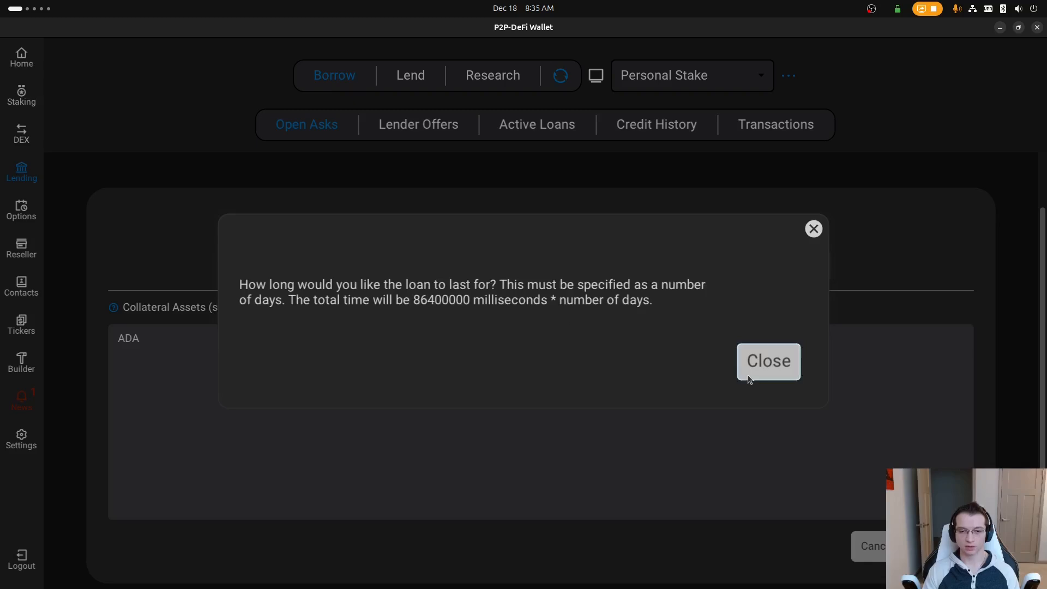
left_click(777, 362)
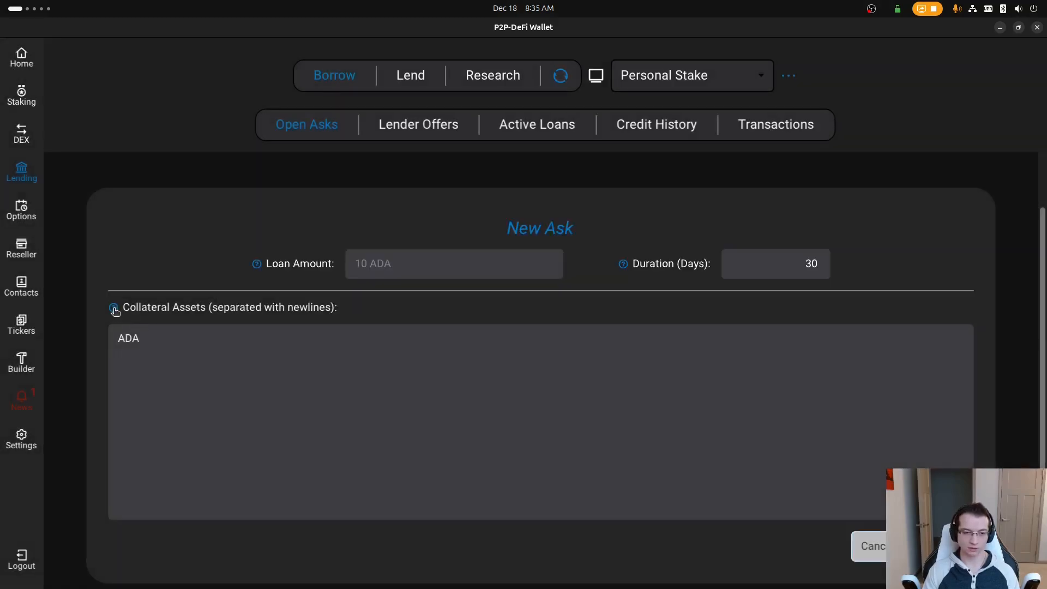
left_click(113, 308)
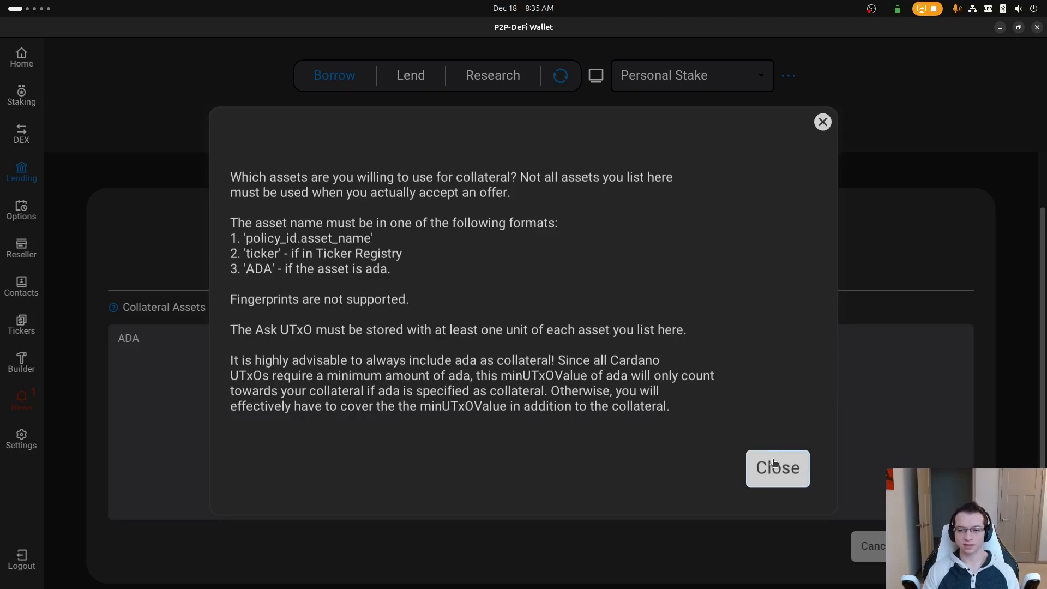
left_click(774, 465)
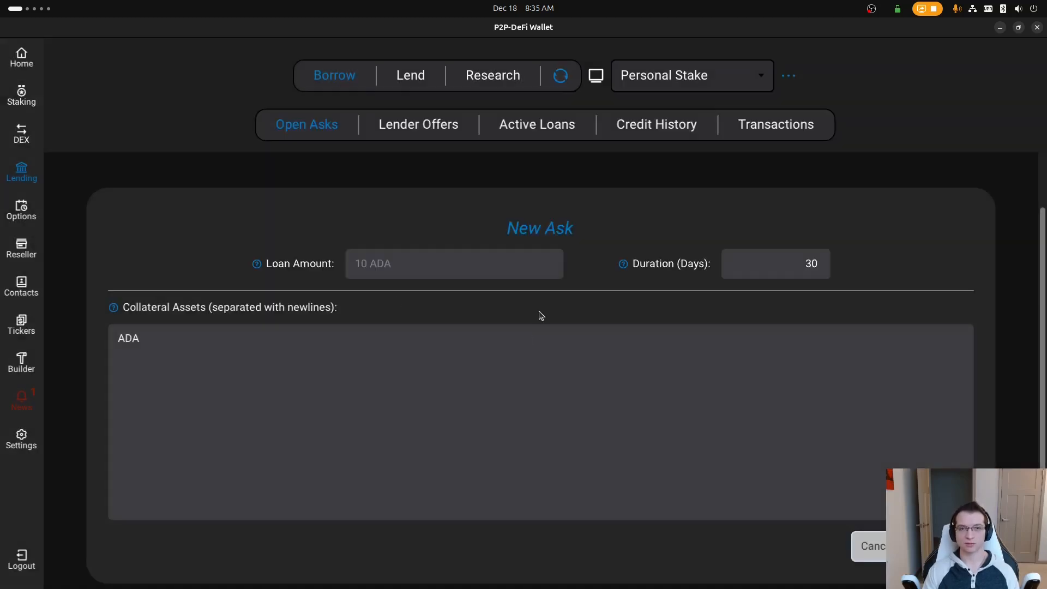
Set the new ask's loan amount to 100 DJED and its duration to 10 days.
left_click(461, 267)
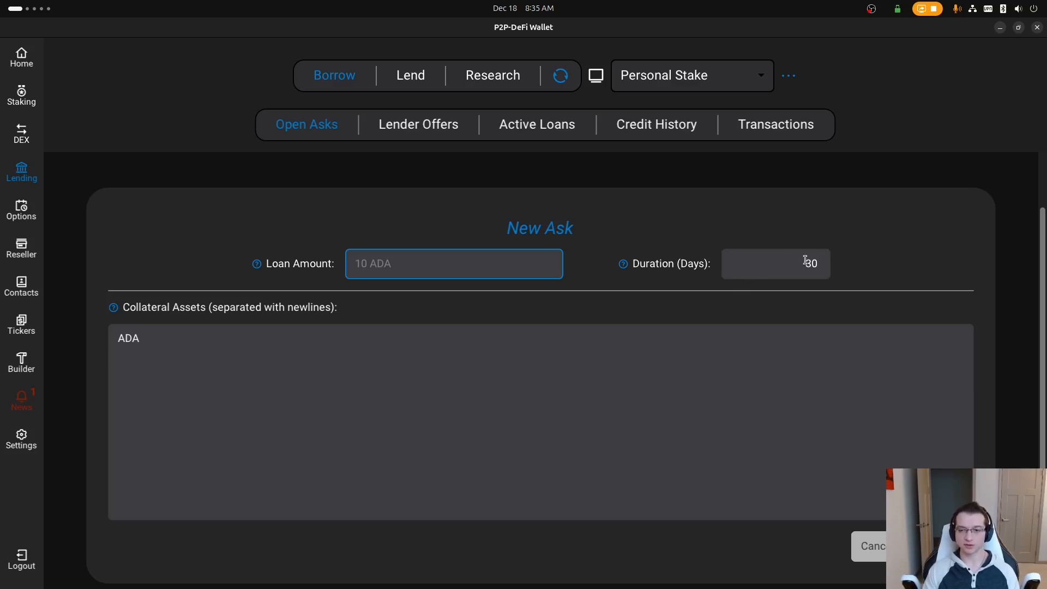
left_click(318, 347)
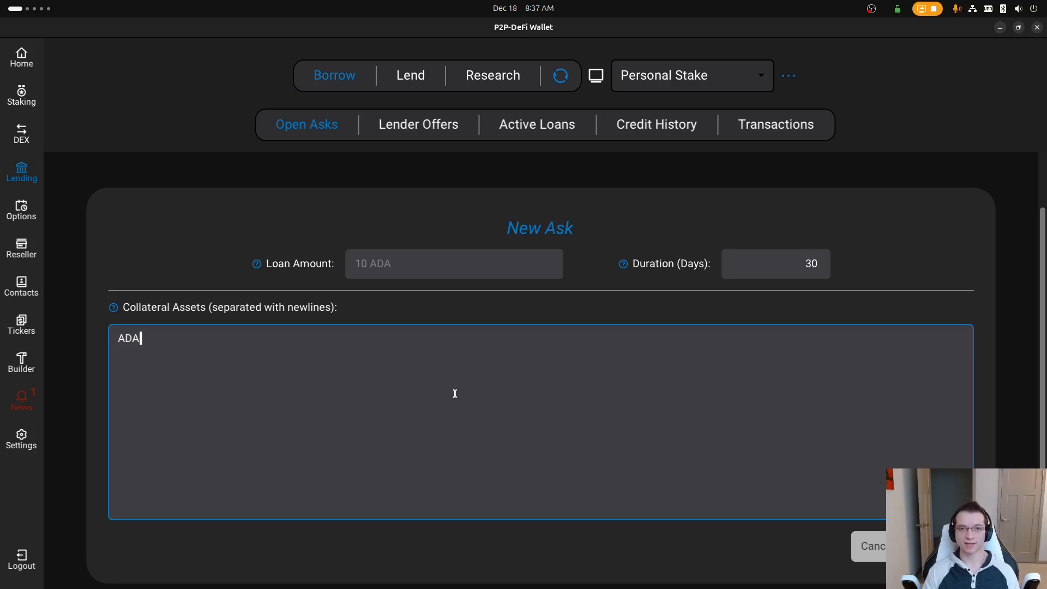
left_click(487, 263)
type("1")
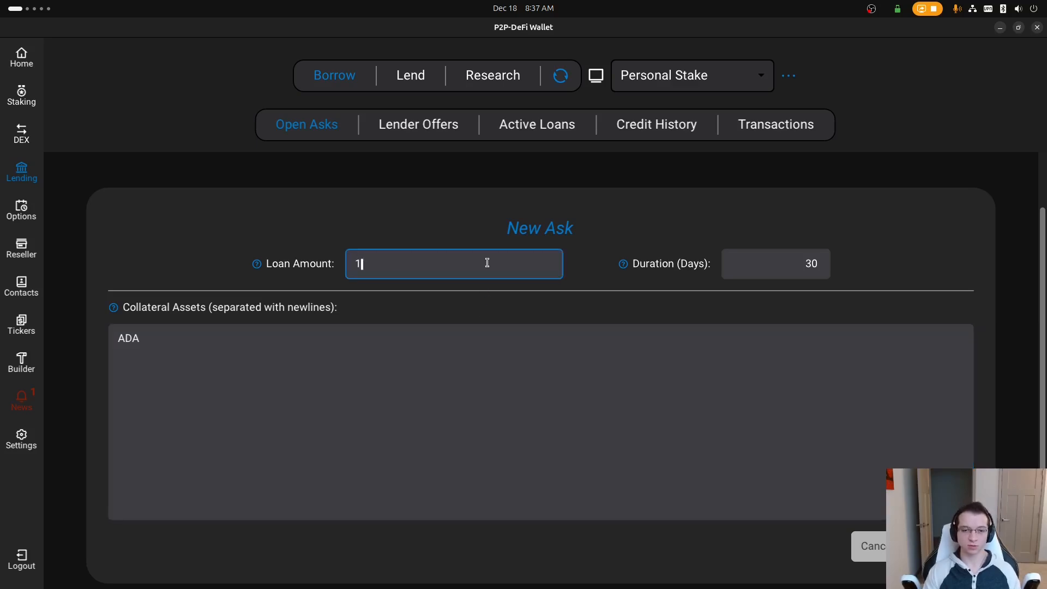
type("00 DJED")
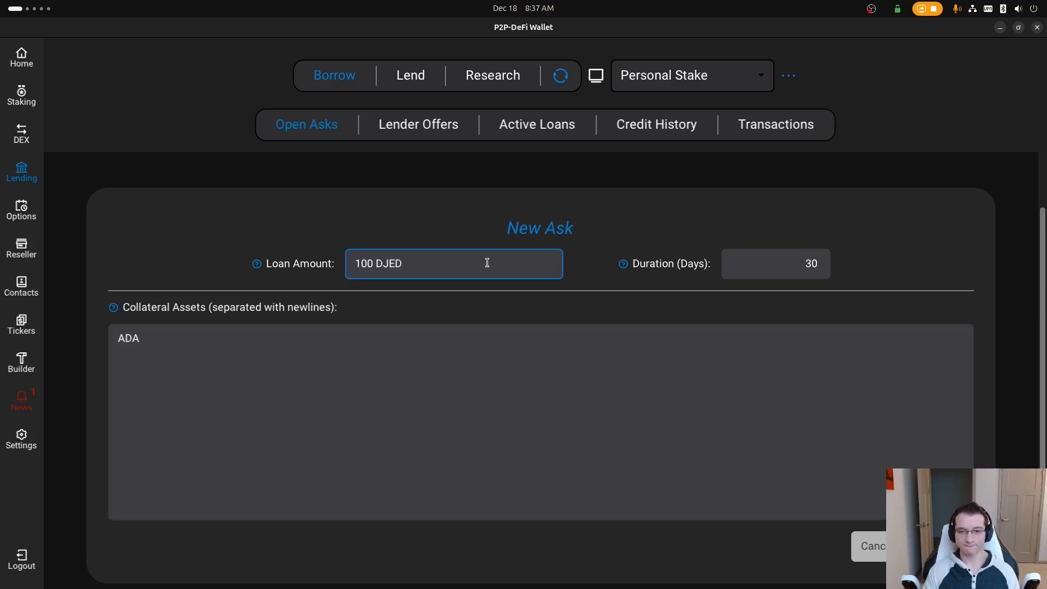
double_click(811, 262)
key("BackSpace")
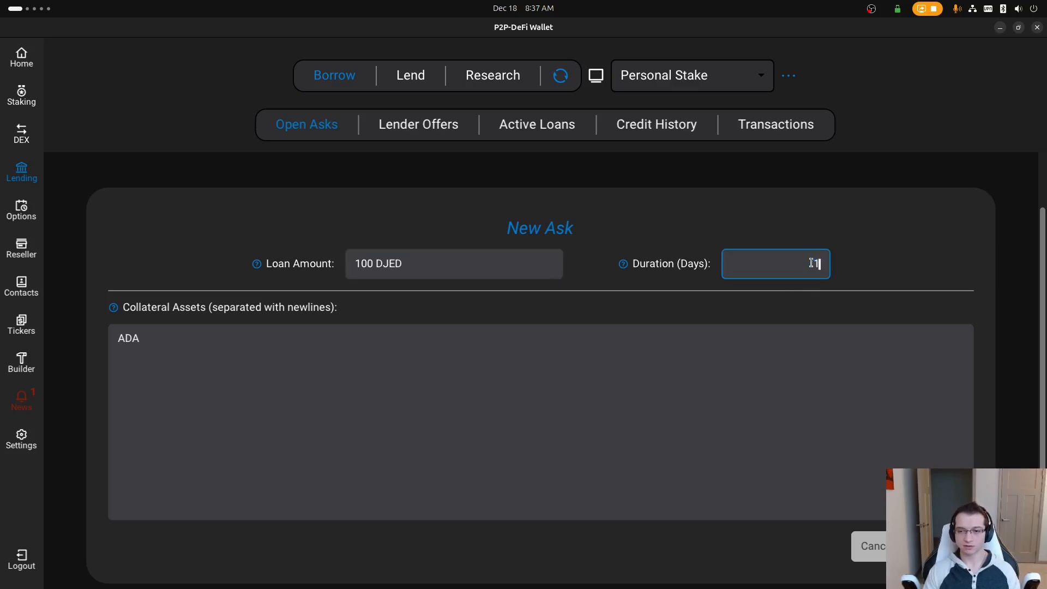
type("10")
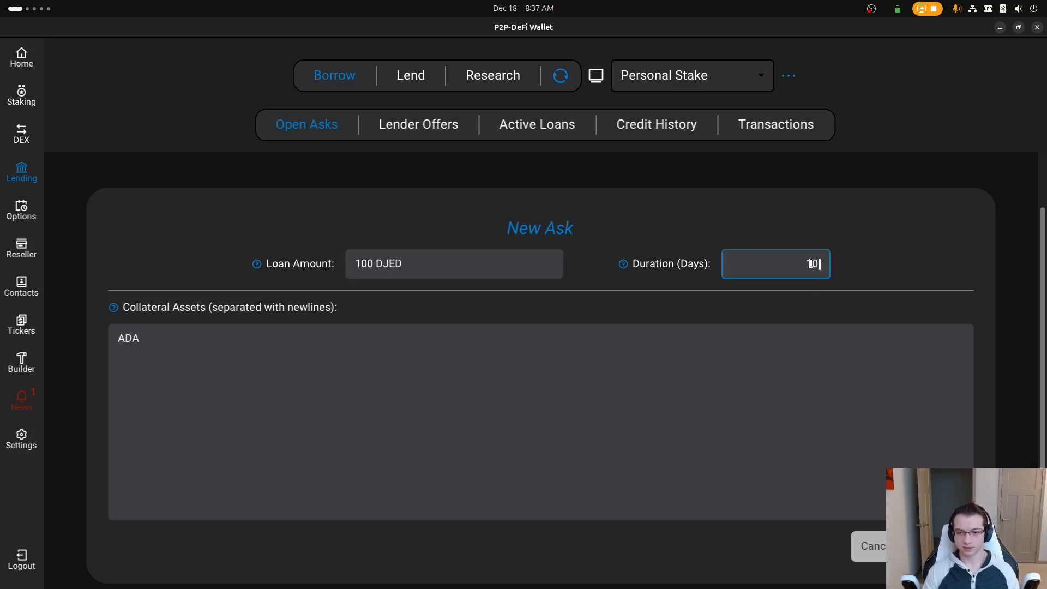
List AGIX below ADA as collateral, add the DJED ask to the builder and close the message.
left_click(255, 341)
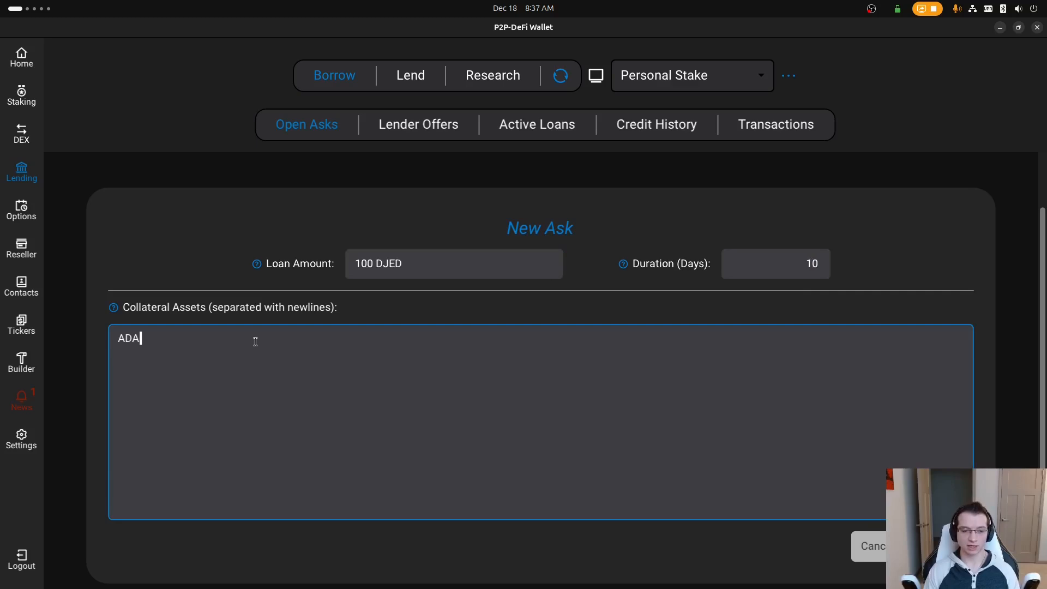
type("ADA")
key("Return")
type("AGIX")
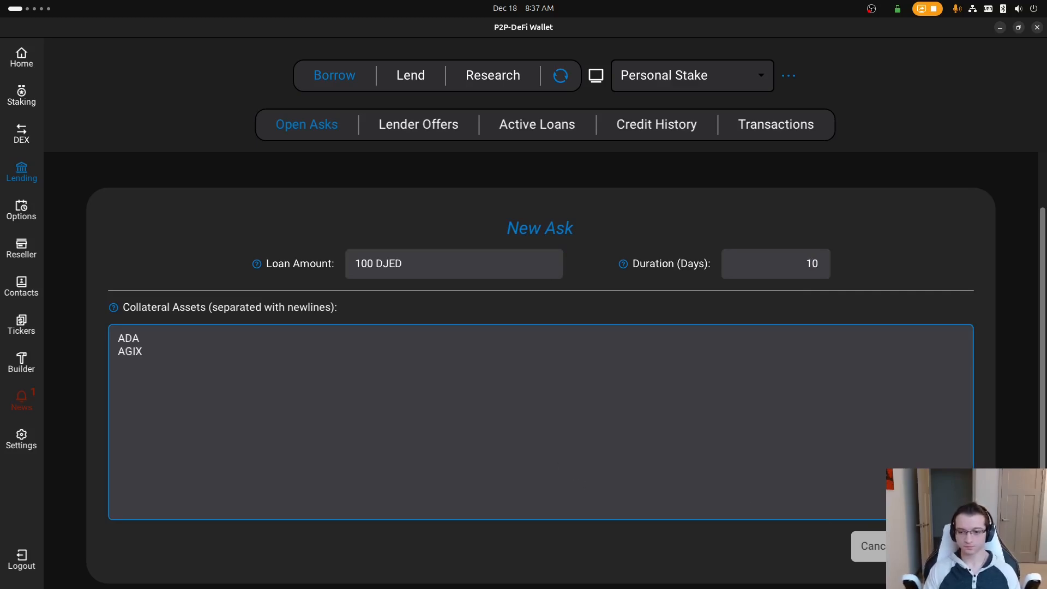
left_click(940, 546)
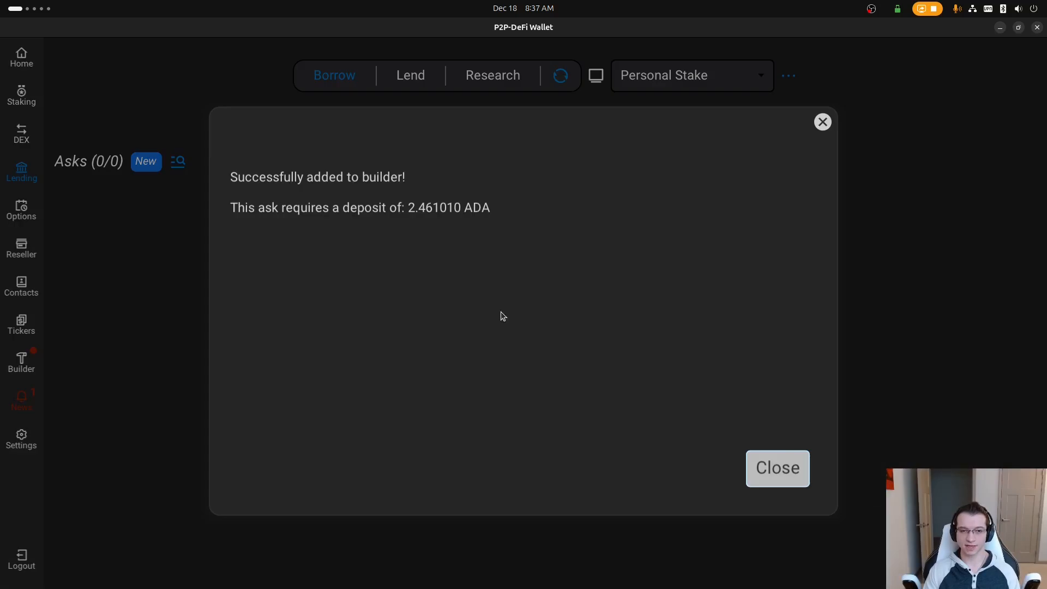
double_click(537, 307)
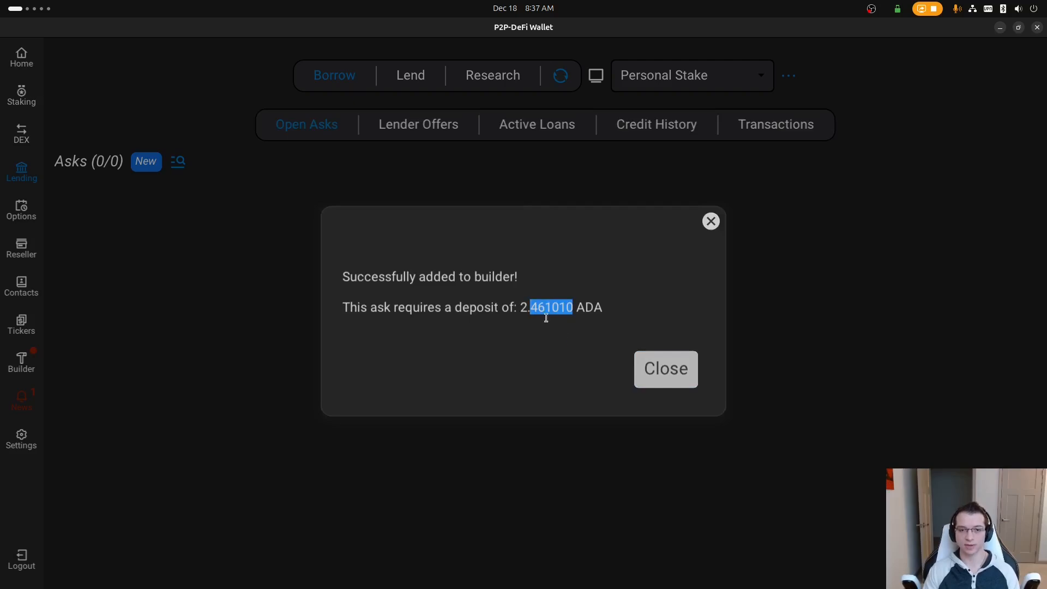
left_click(674, 368)
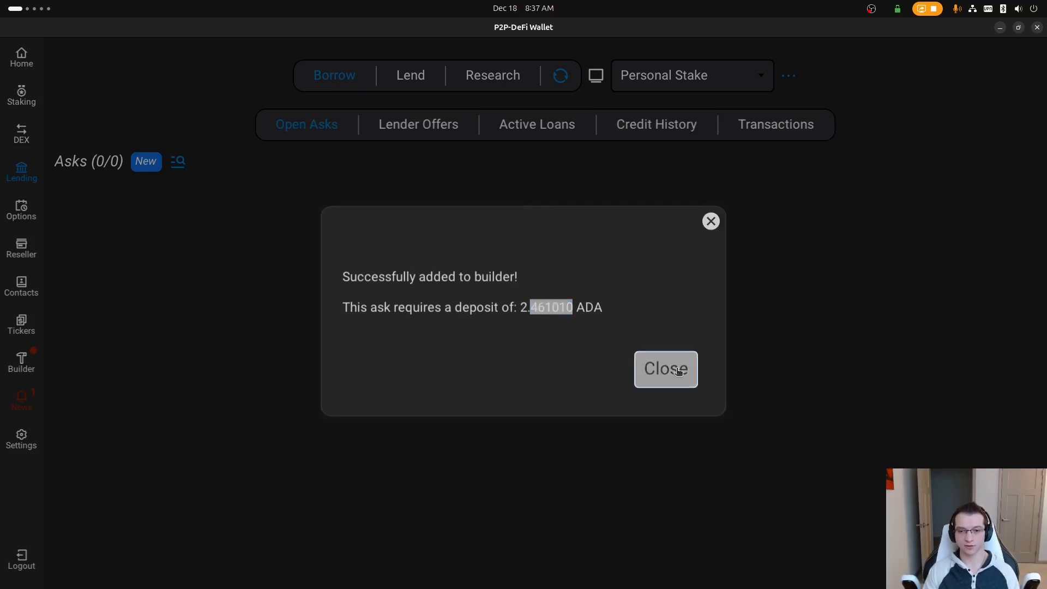
Check the actions in the transaction builder and start a second Borrow ask for 100 ADA over 10 days.
left_click(38, 362)
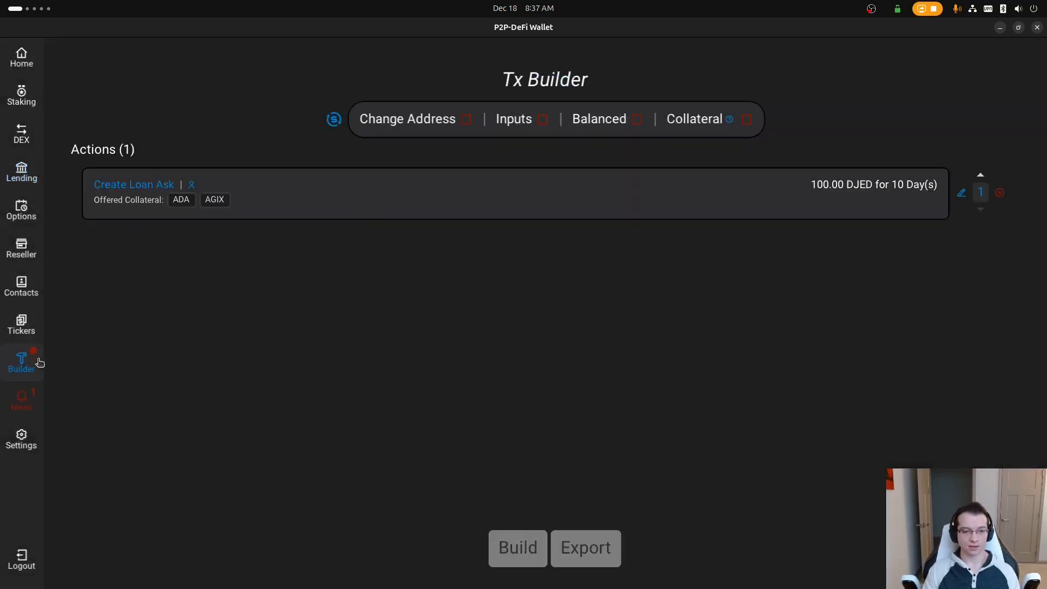
left_click(30, 176)
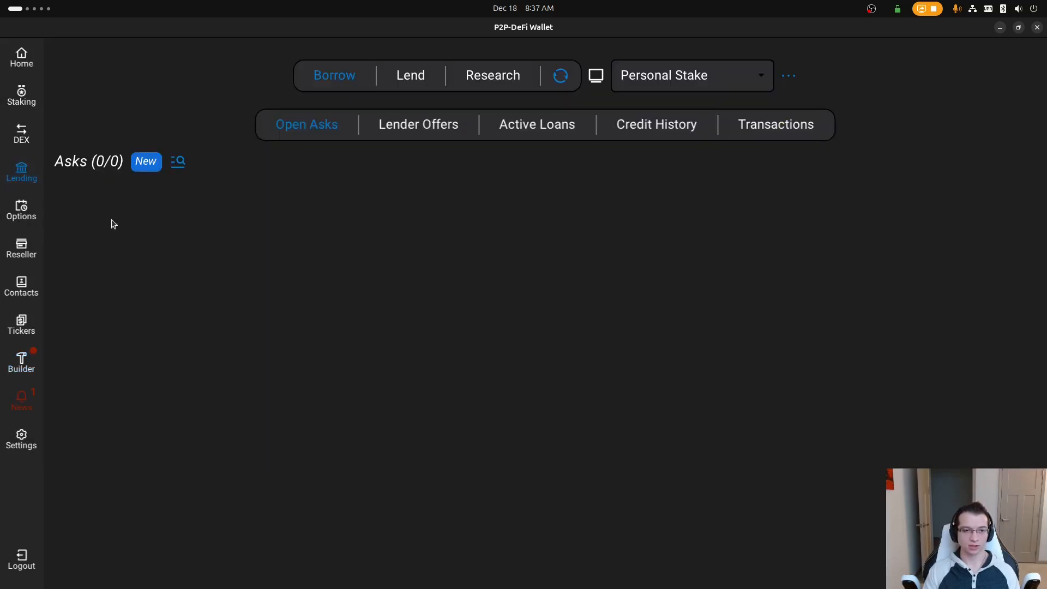
left_click(153, 169)
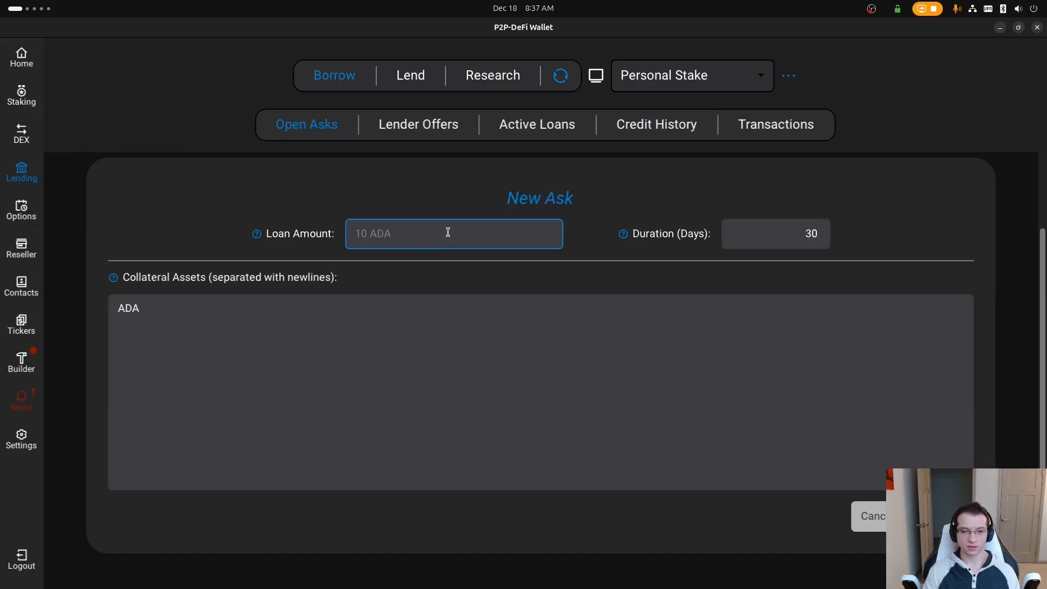
type("100 ")
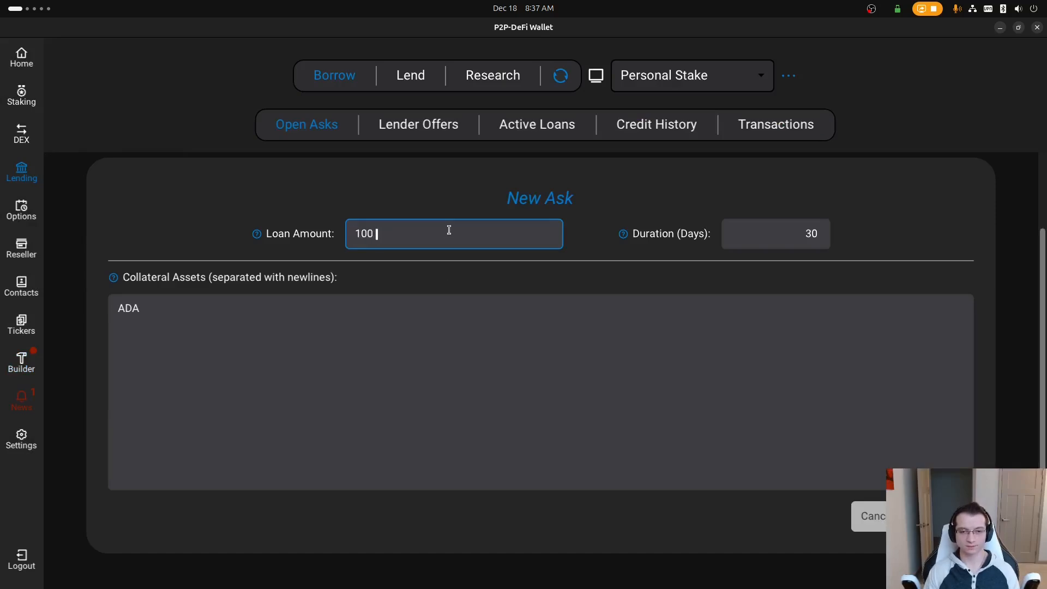
type("ADA")
key("Tab")
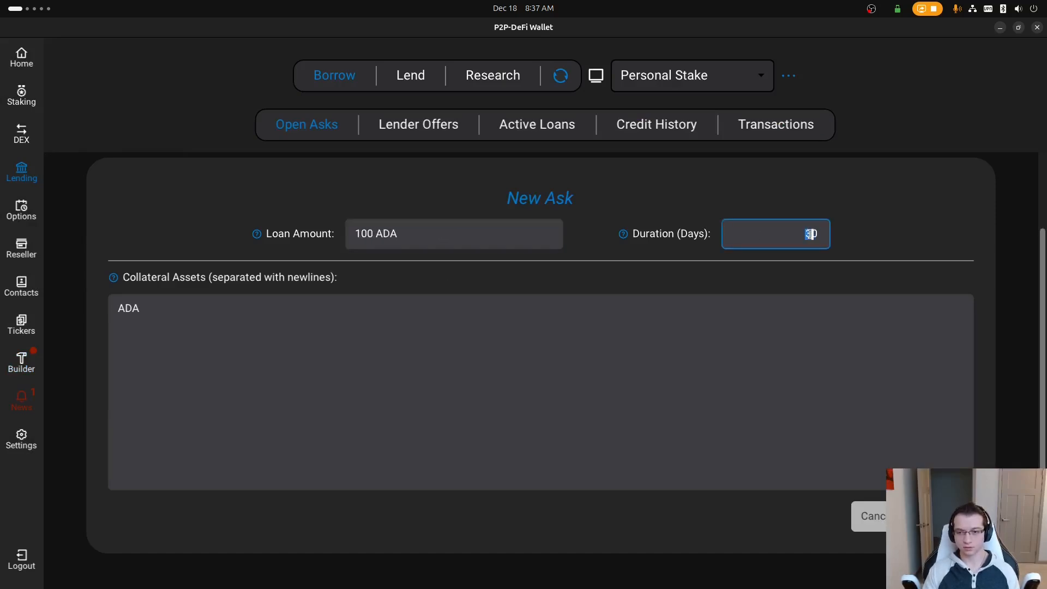
type("10")
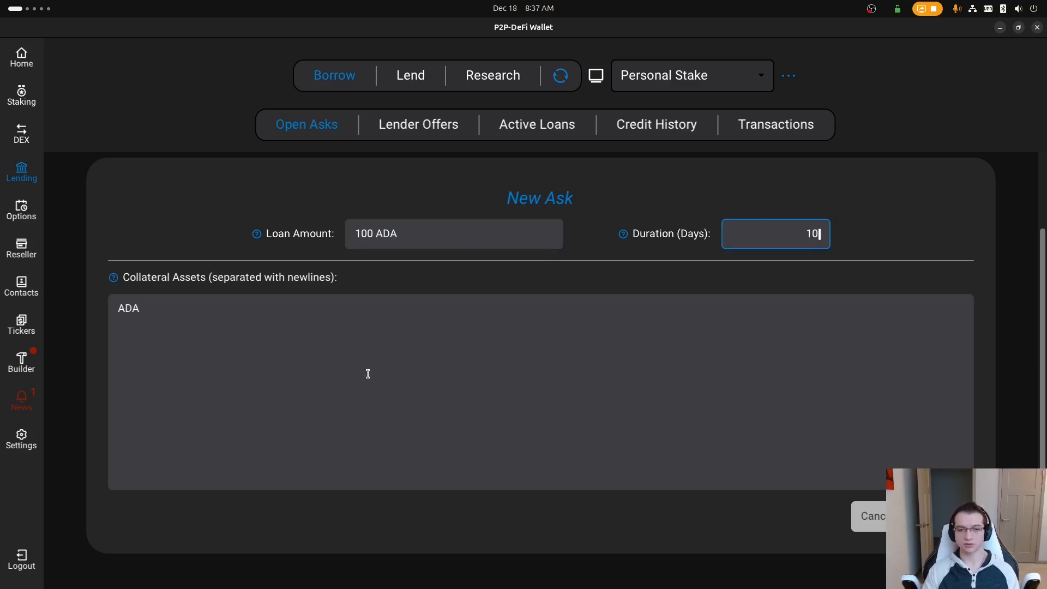
List AGIX below ADA as collateral for the second ask, add it to the builder and close the message.
left_click(371, 331)
key("Return")
type("AGIX")
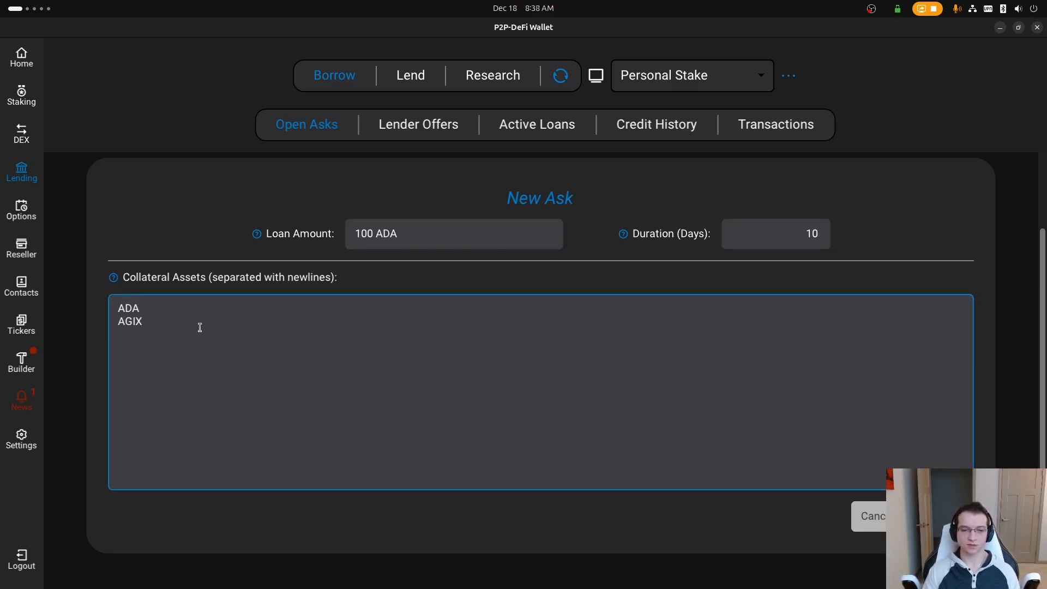
double_click(133, 306)
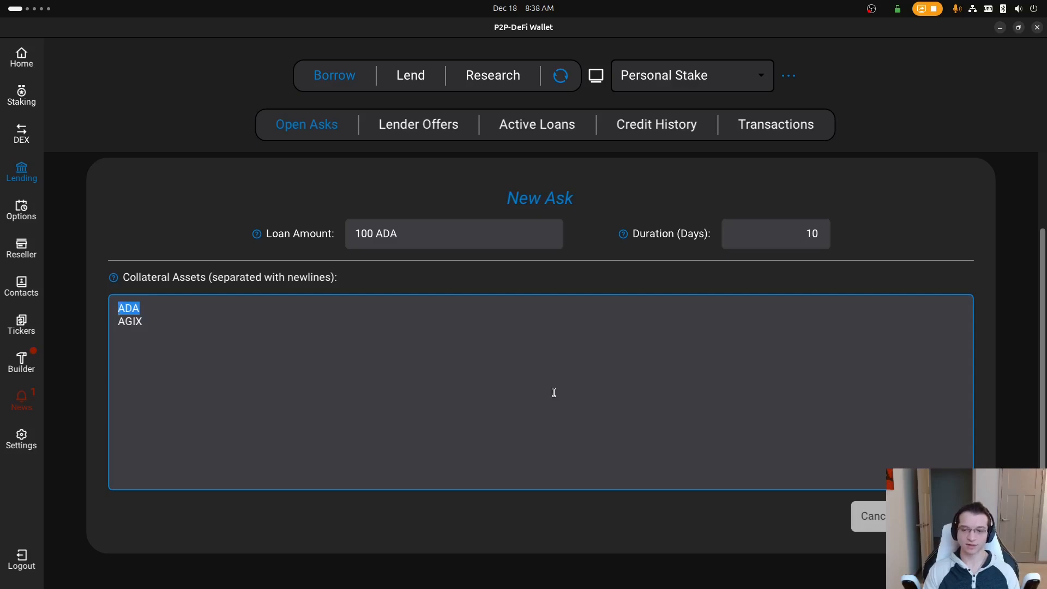
left_click(869, 516)
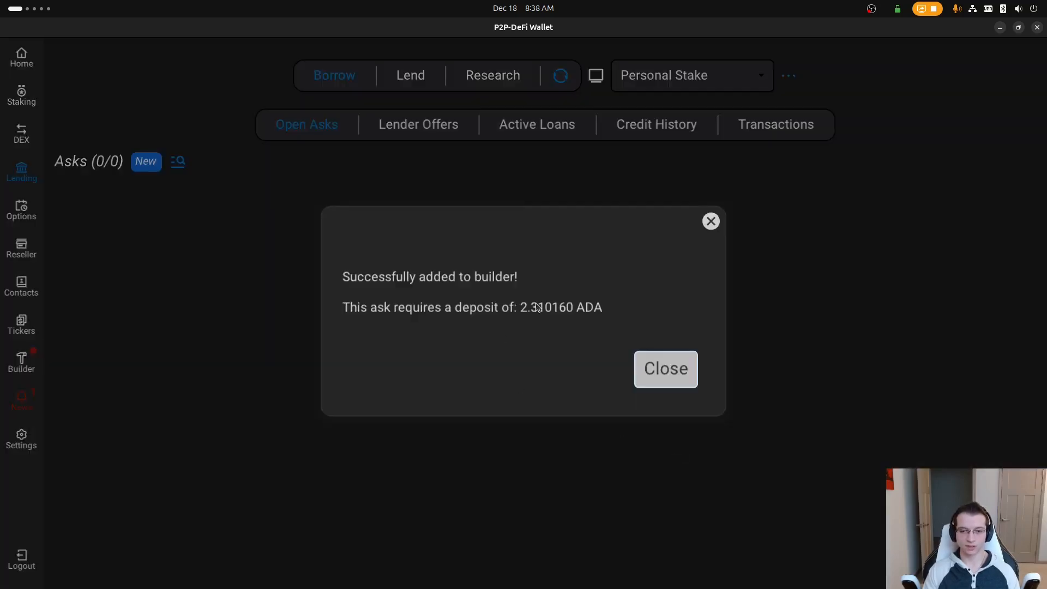
double_click(539, 306)
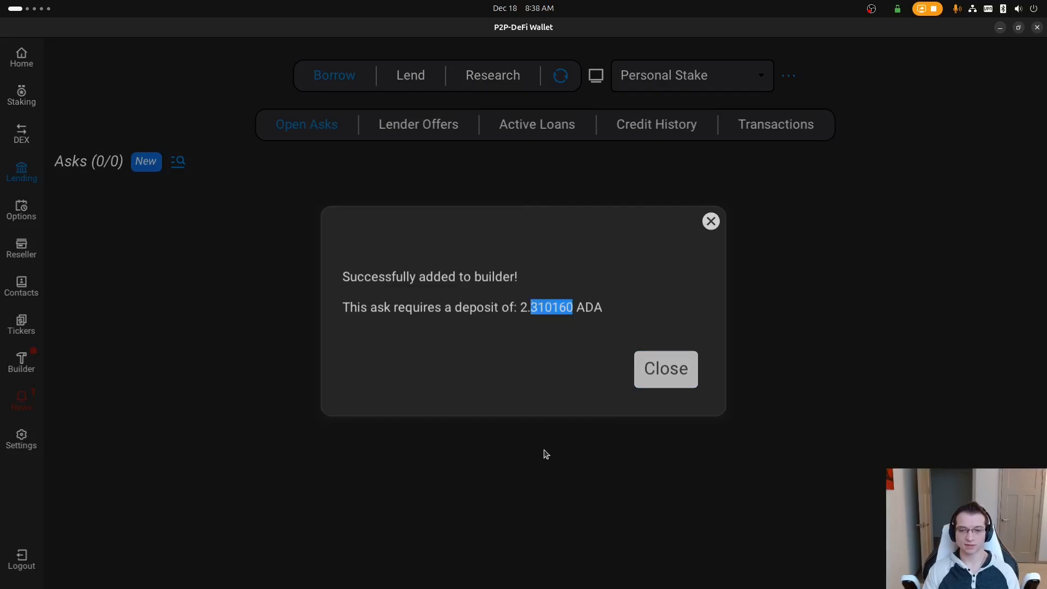
left_click(679, 381)
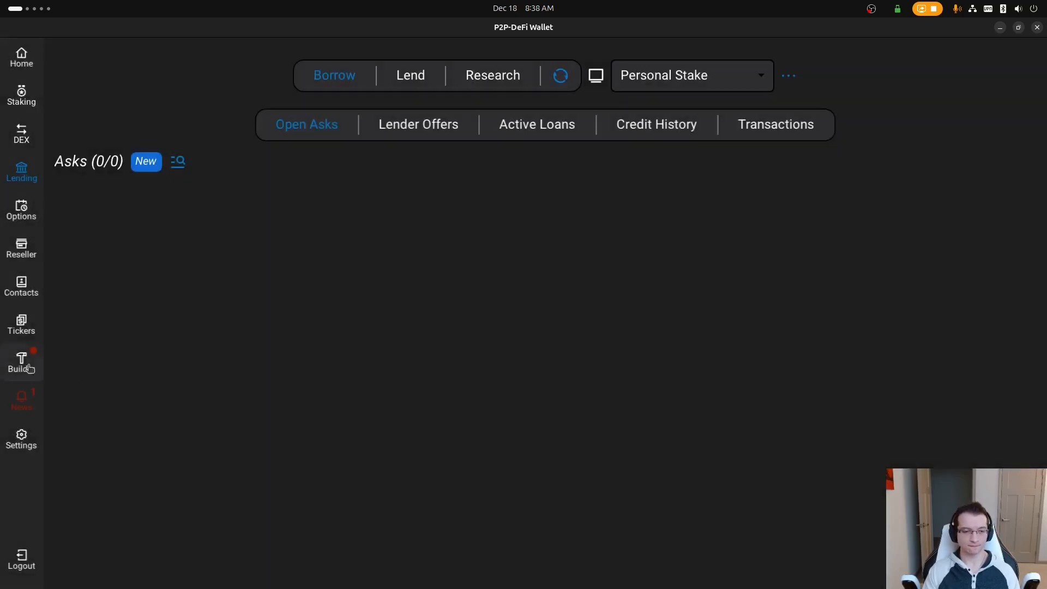
Examine the two loan ask actions in the transaction builder and the transaction's ADA and native asset balance.
left_click(30, 369)
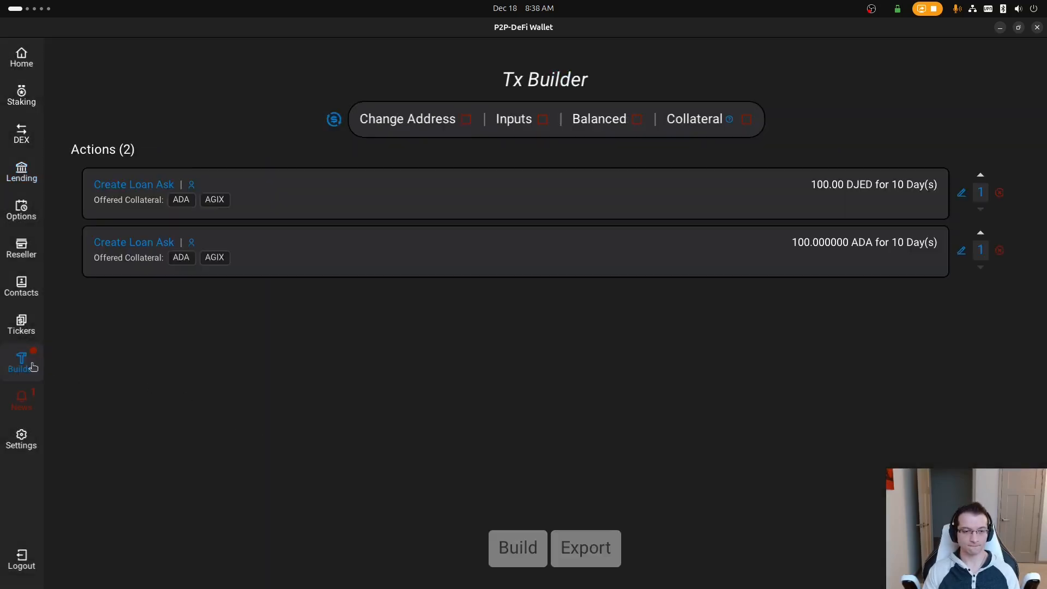
left_click(334, 118)
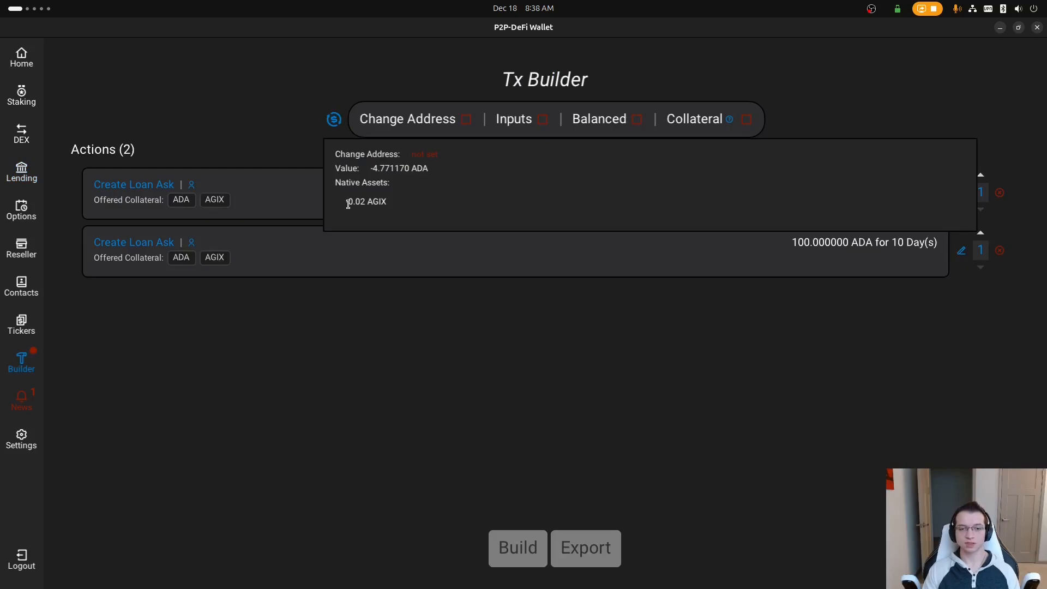
left_click_drag(348, 203, 398, 200)
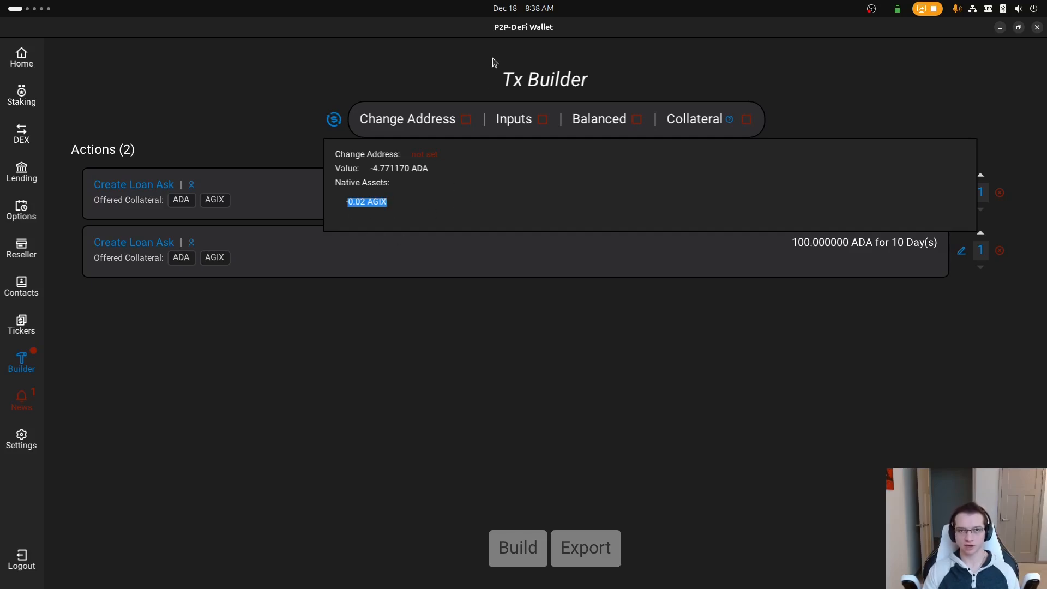
left_click(606, 319)
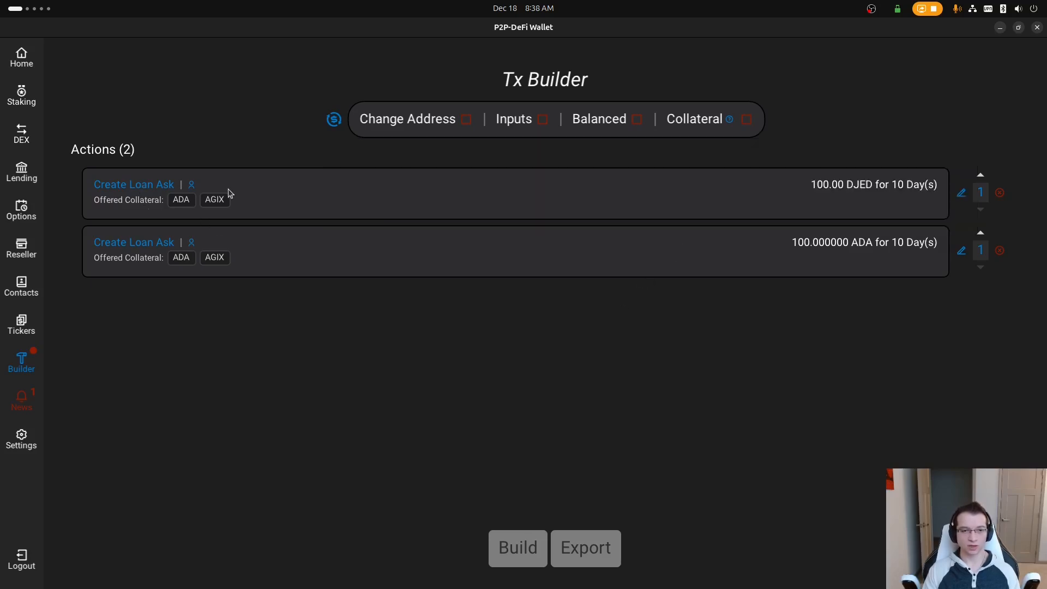
mouse_move(192, 189)
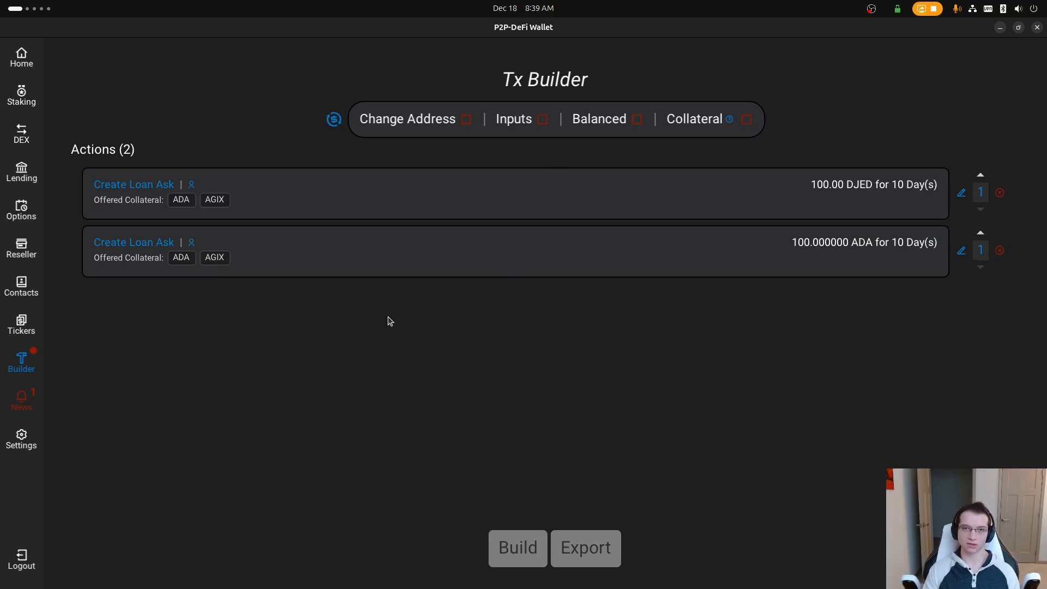
Open the Personal wallet's UTxOs and search them for AGIX.
left_click(22, 67)
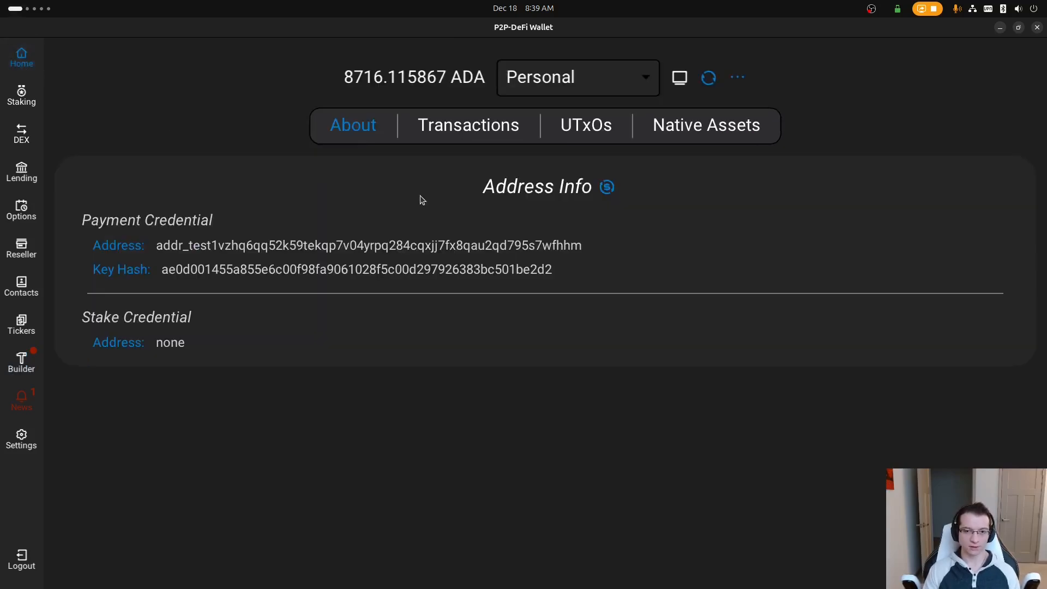
left_click(573, 127)
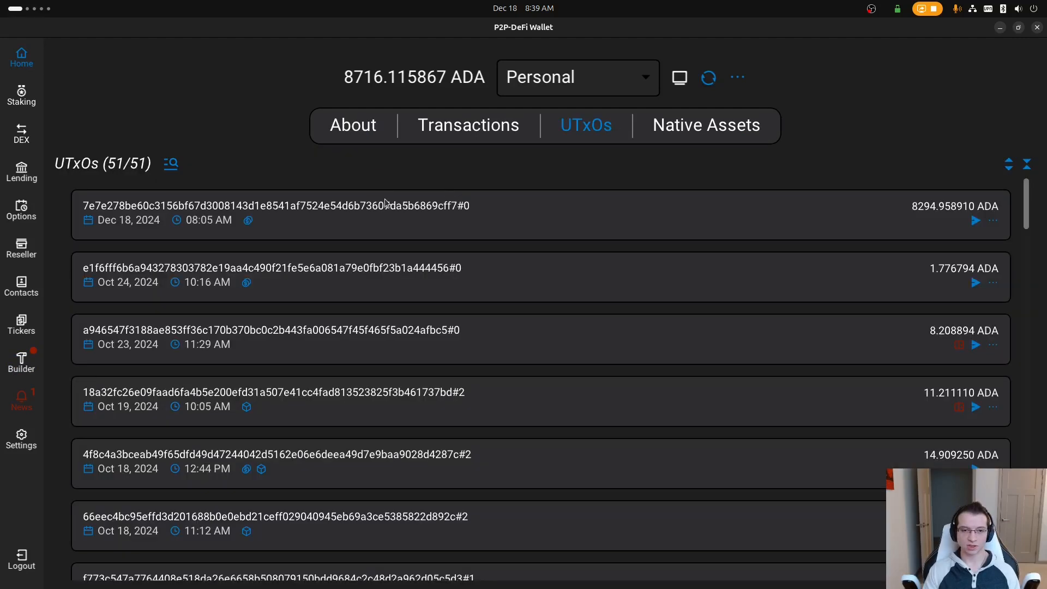
left_click(174, 164)
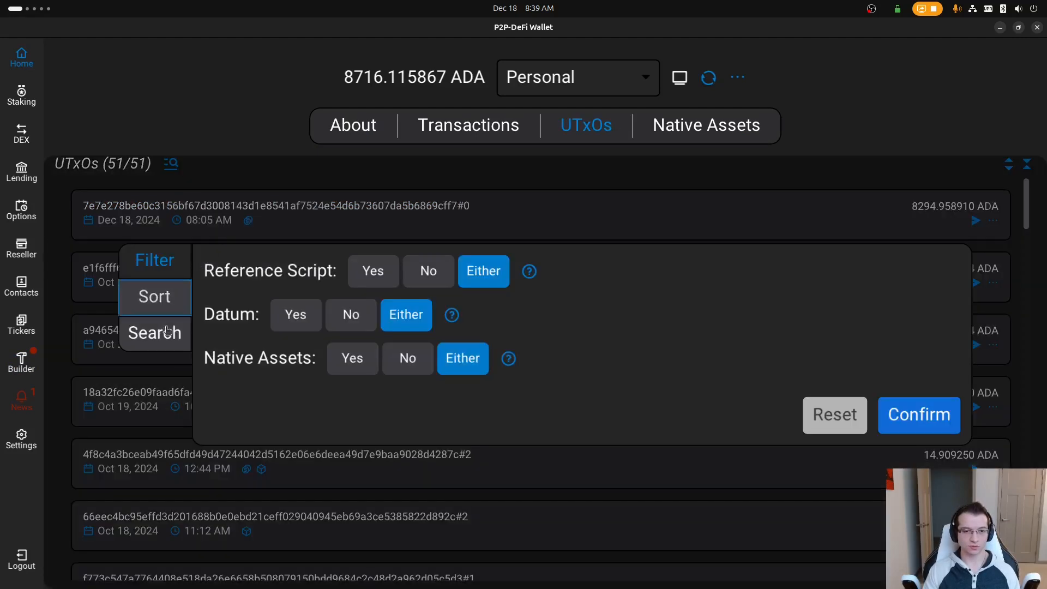
left_click(146, 350)
left_click(357, 303)
type("AGIX")
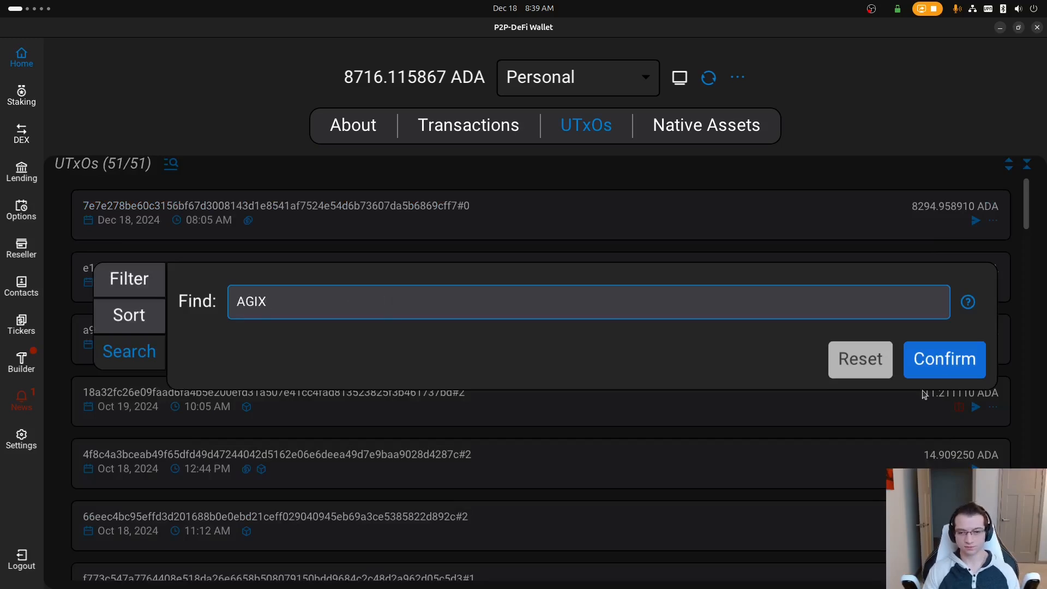
left_click(947, 372)
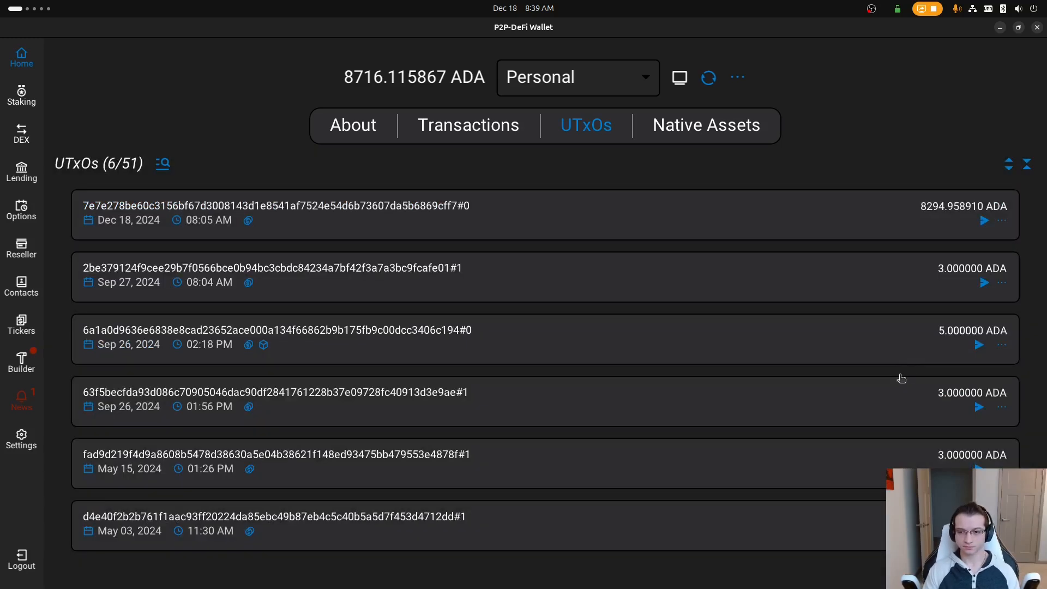
Check the native assets of the Dec 18, 2024 UTxO, add it to the builder for spending, and collapse its details.
left_click(1002, 221)
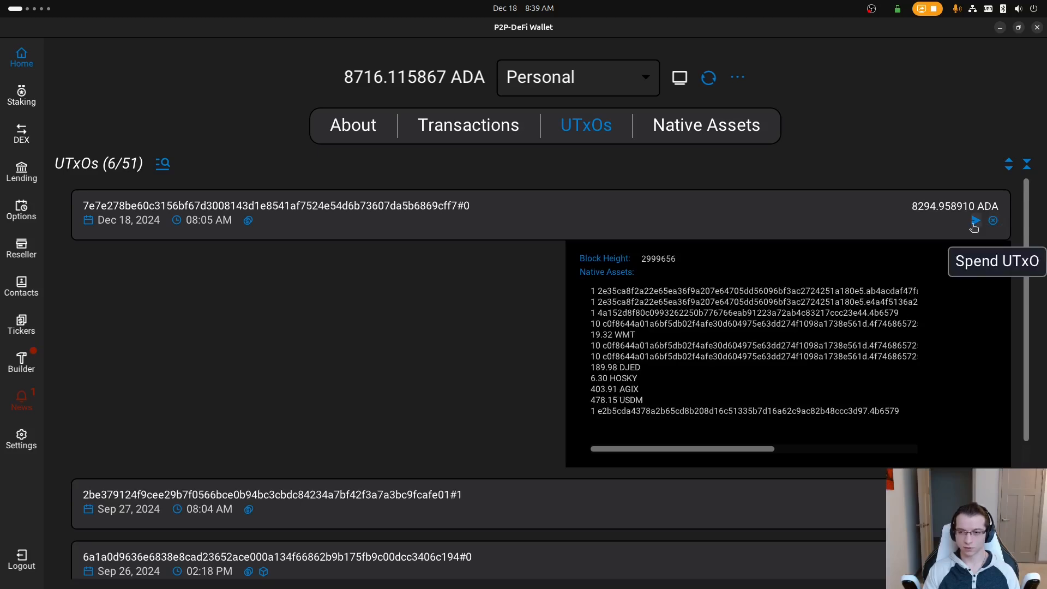
left_click(974, 223)
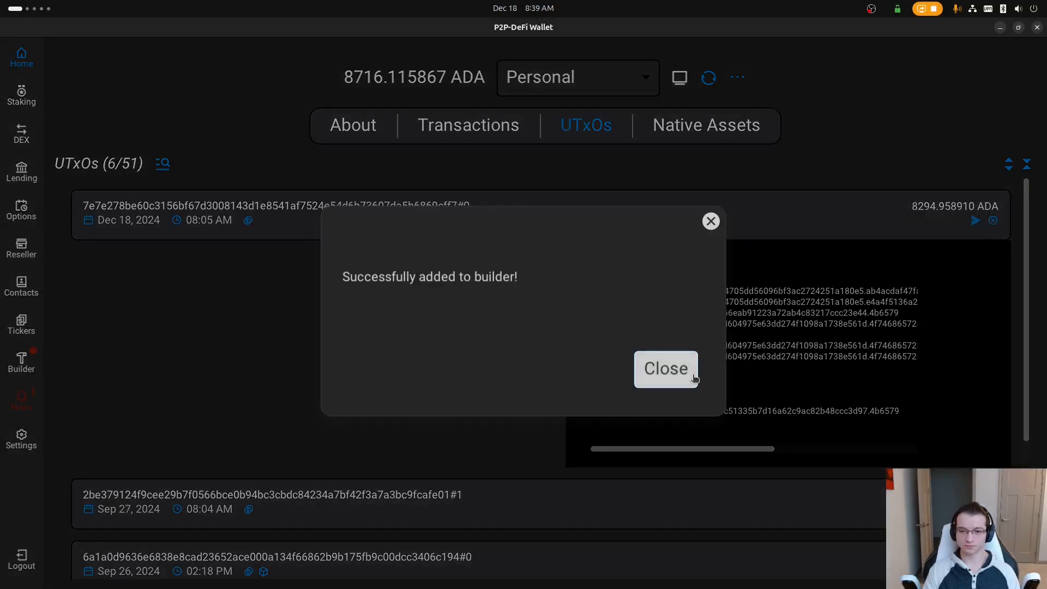
left_click(684, 371)
left_click(992, 220)
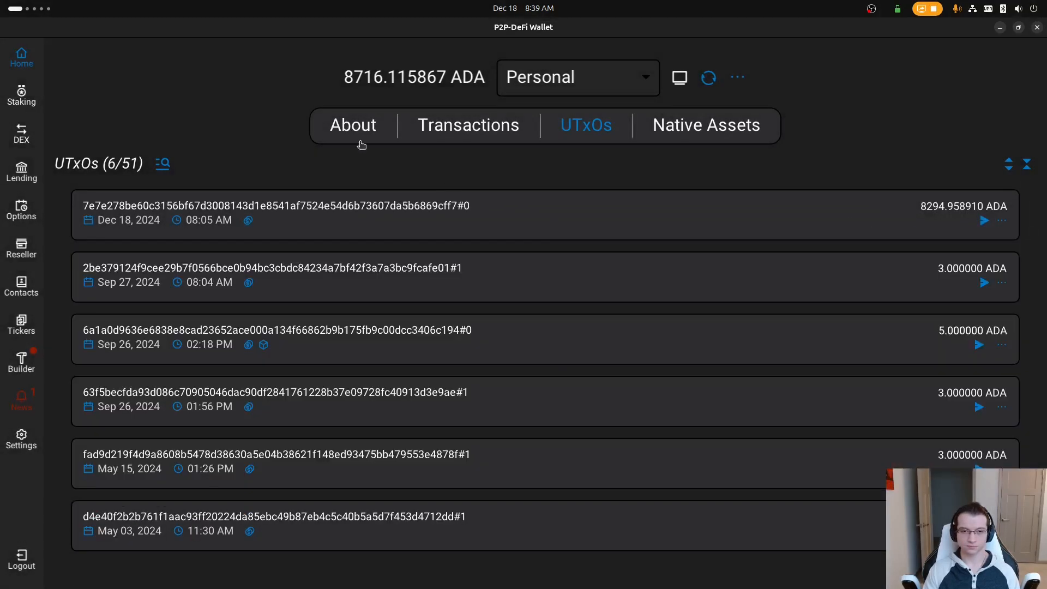
Reset the AGIX search so the UTxO list is unfiltered.
left_click(162, 164)
left_click(860, 359)
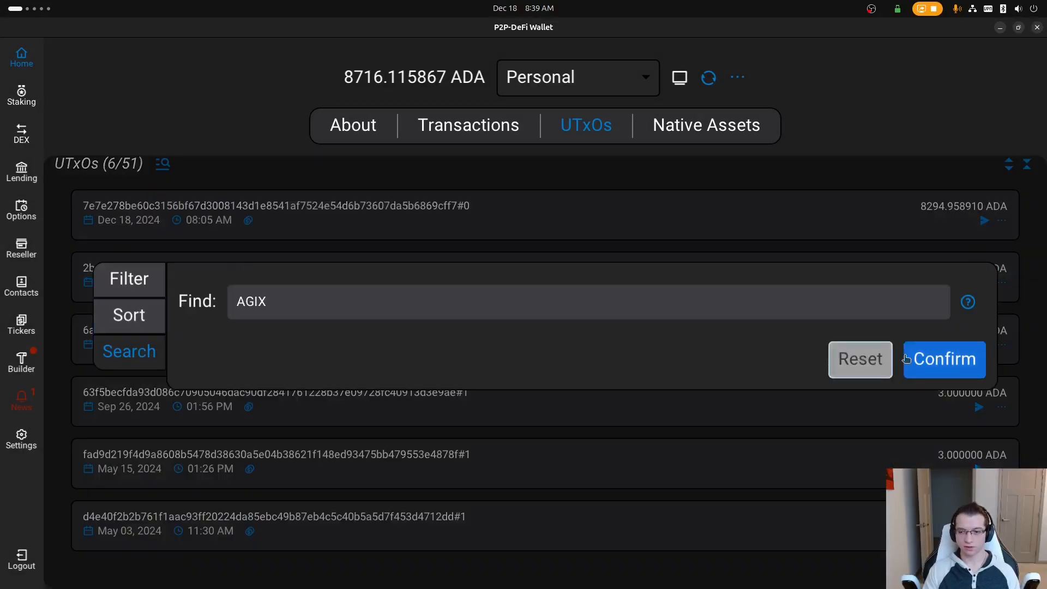
left_click(951, 359)
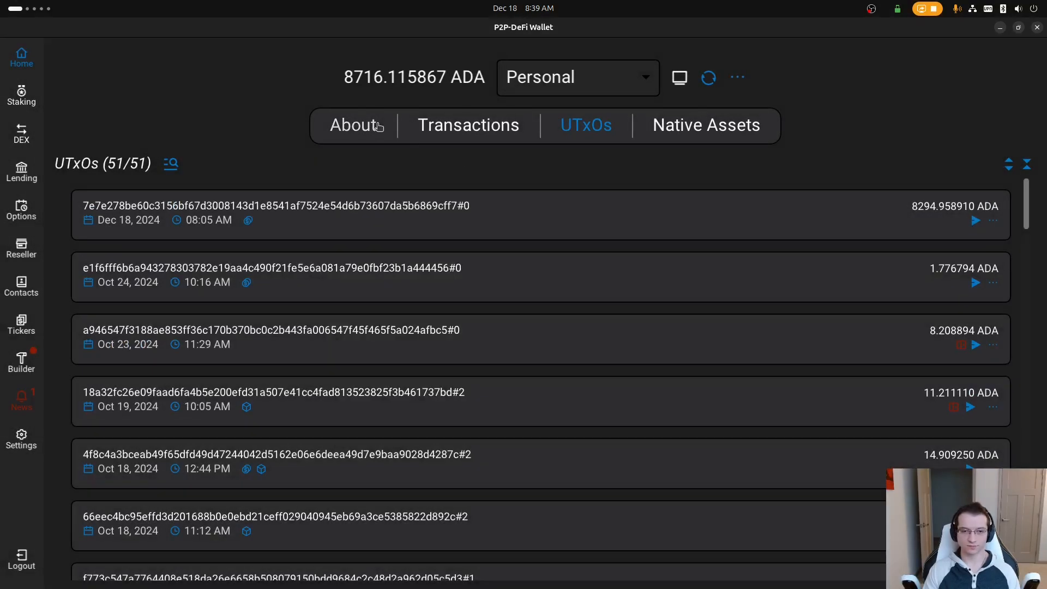
Set the Personal wallet's address as the transaction's change address and close the message.
left_click(351, 128)
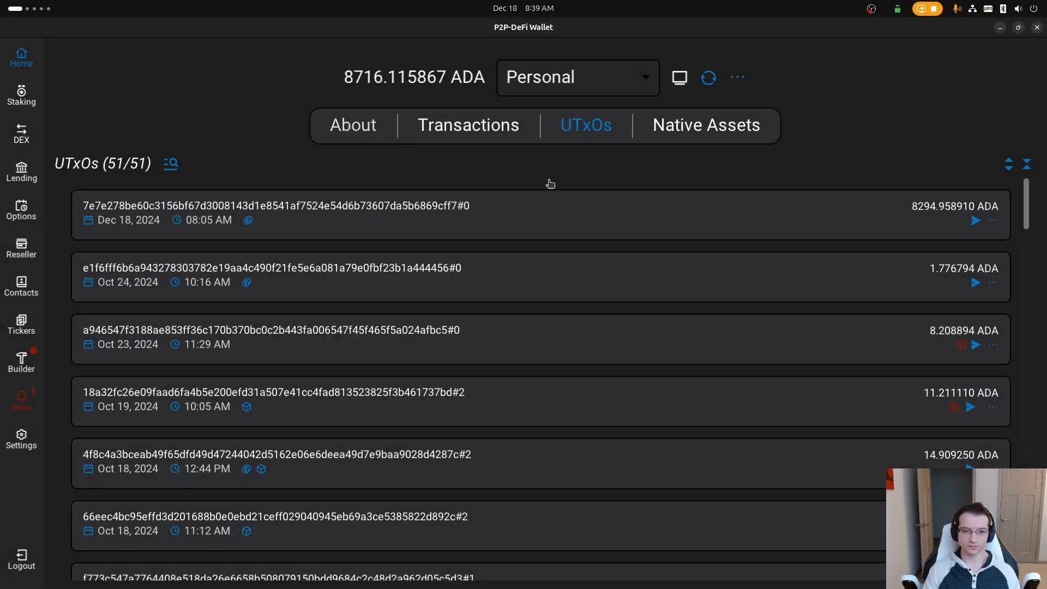
left_click(612, 195)
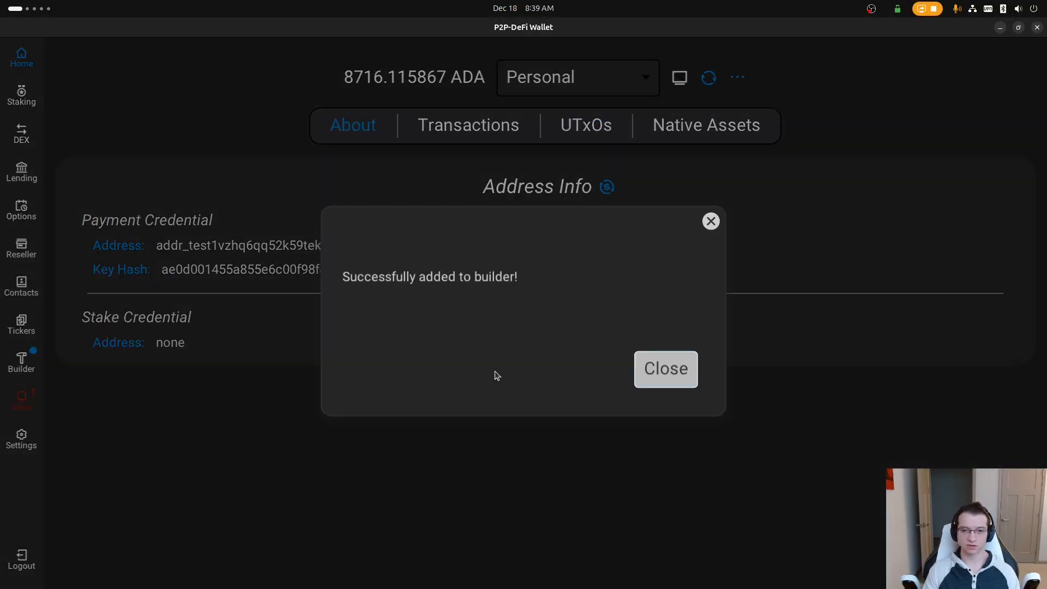
left_click(622, 370)
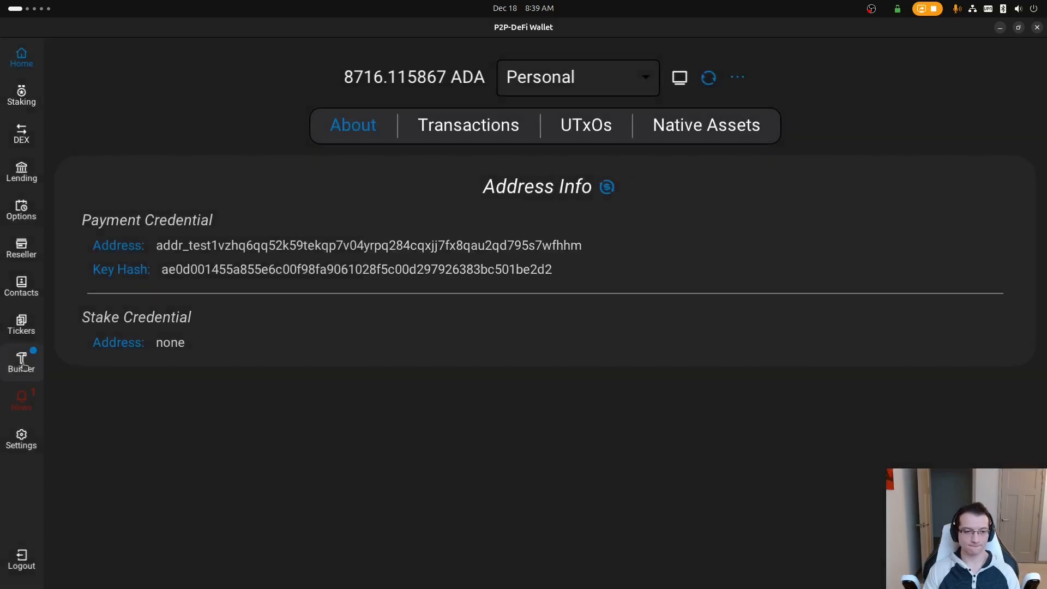
Build the transaction with the two loan asks, close the fee estimate, and show the required signing keys.
left_click(21, 363)
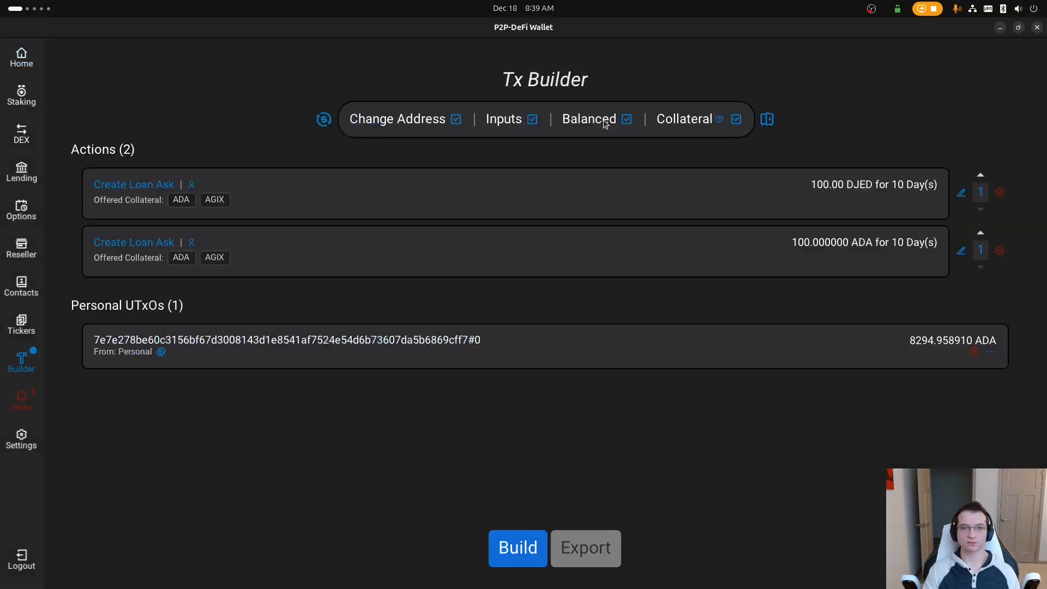
left_click(510, 548)
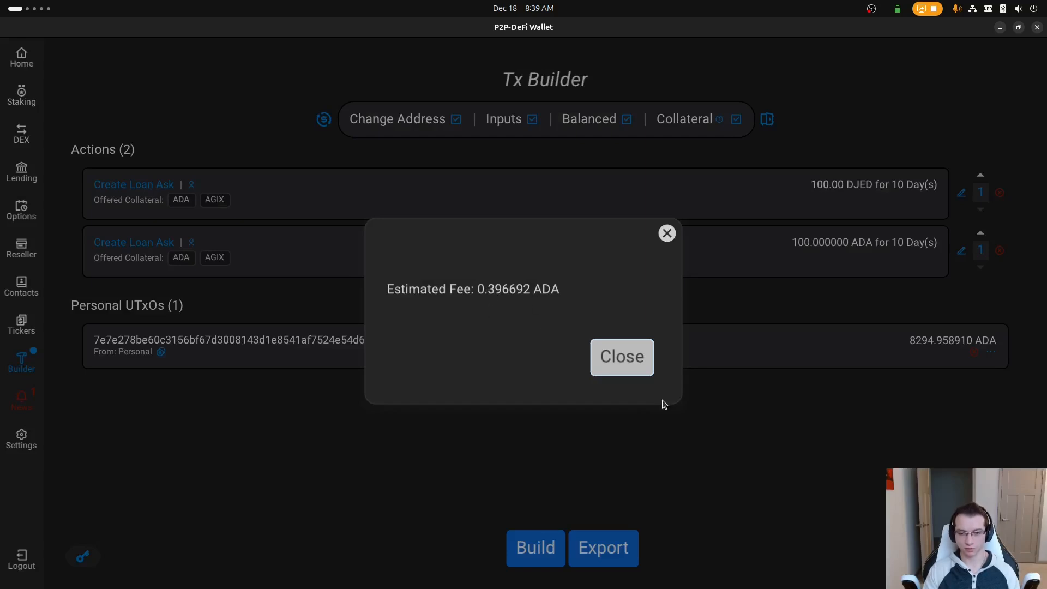
left_click(639, 357)
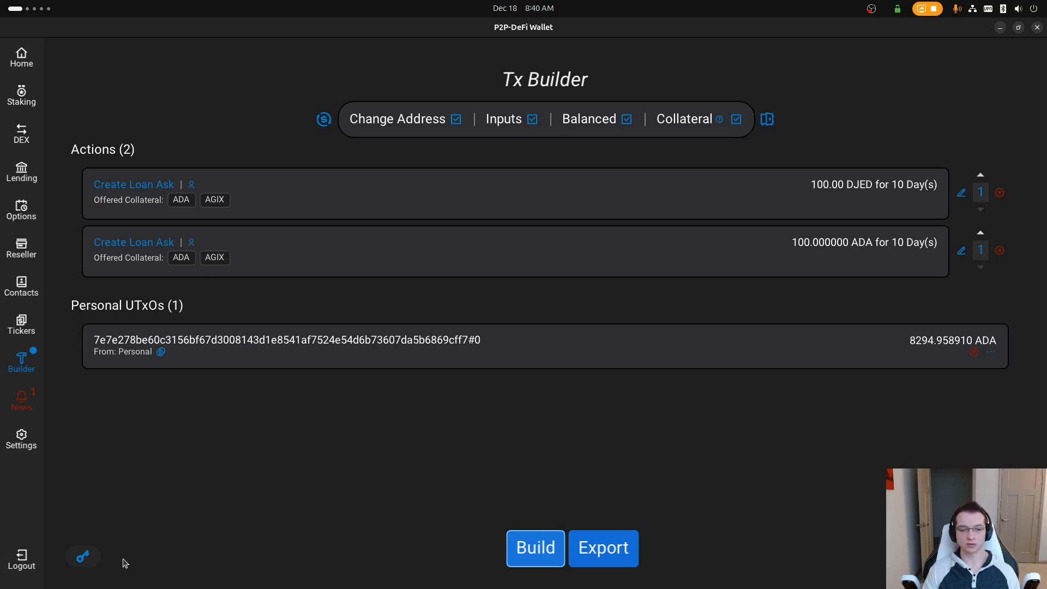
left_click(84, 558)
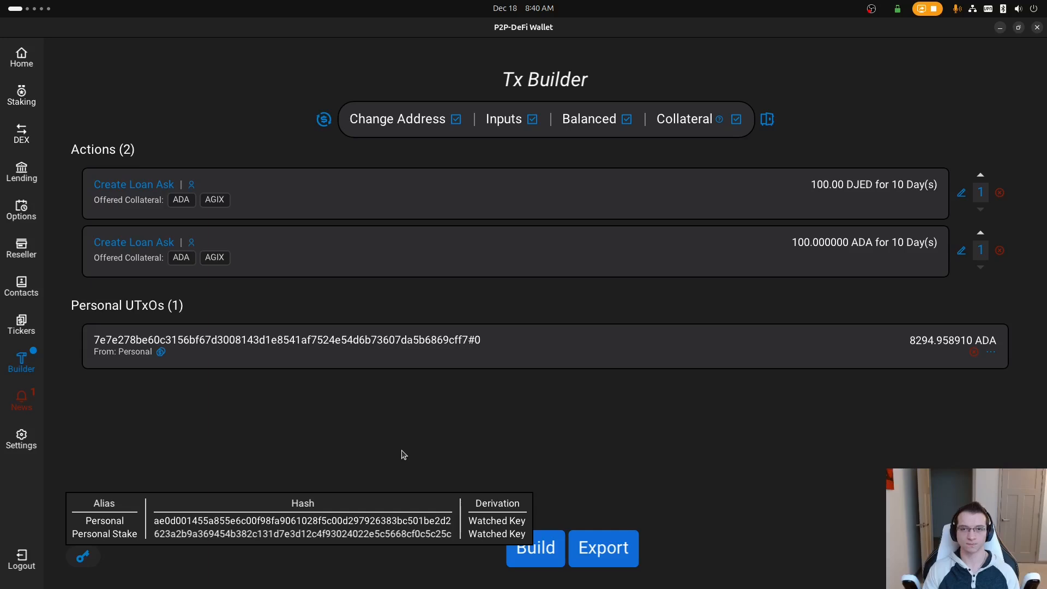
Export the transaction files to the ~/tx directory and close the message.
left_click(627, 549)
left_click(550, 286)
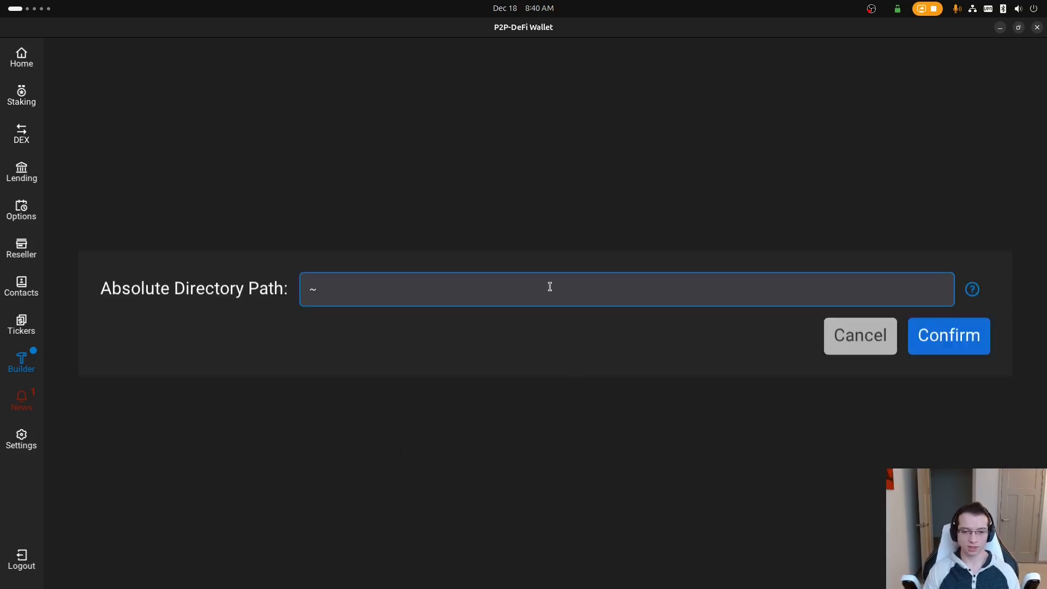
type("tx")
left_click(930, 335)
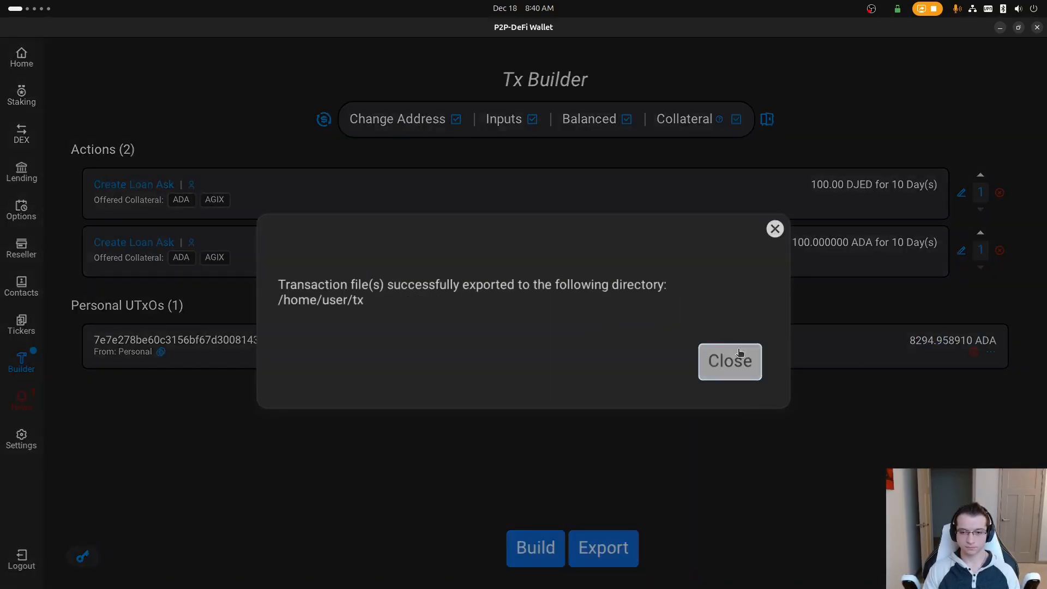
left_click(711, 362)
Switch to the terminal and rerun the cardano-cli command signing tx/tx.body with wallets/02.skey and wallets/02Stake.skey on testnet magic 1 into tx/tx.signed.
key("super+Page_Down")
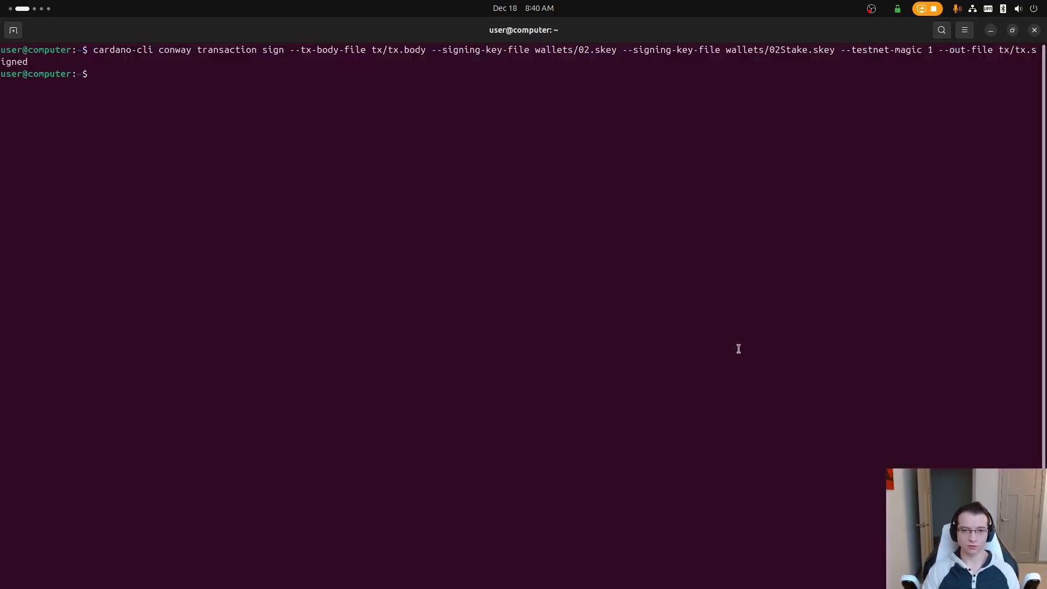
key("Up")
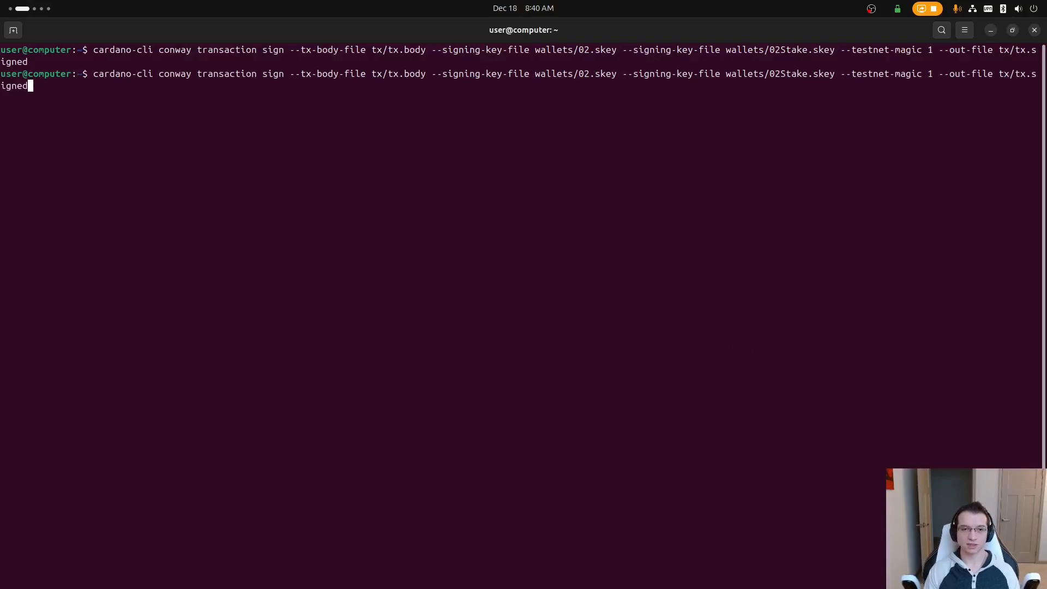
left_click_drag(137, 74, 427, 74)
left_click(311, 73)
left_click(502, 81)
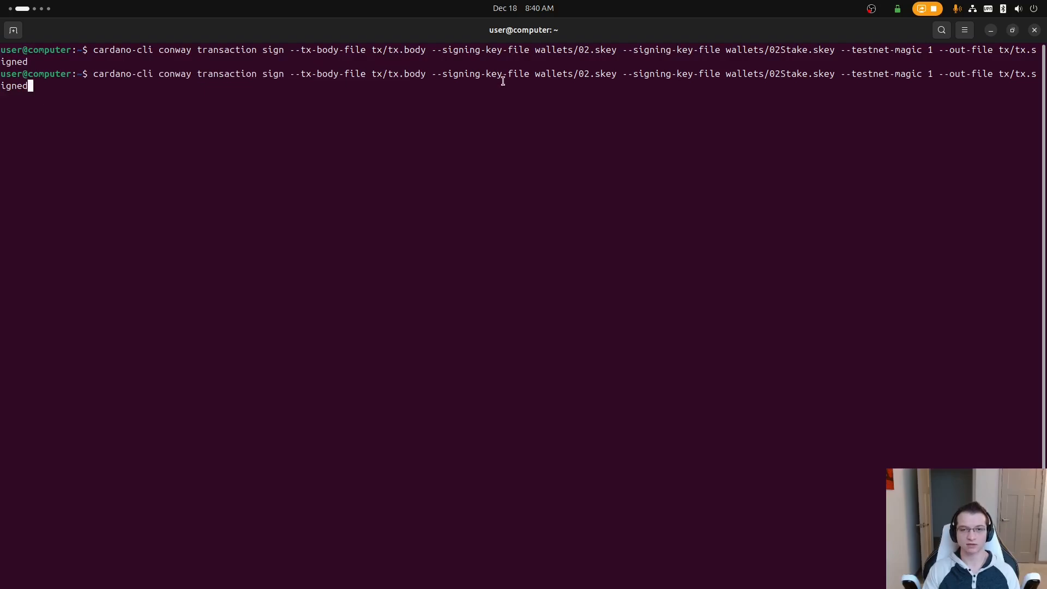
triple_click(577, 79)
left_click(567, 75)
left_click_drag(545, 74, 606, 72)
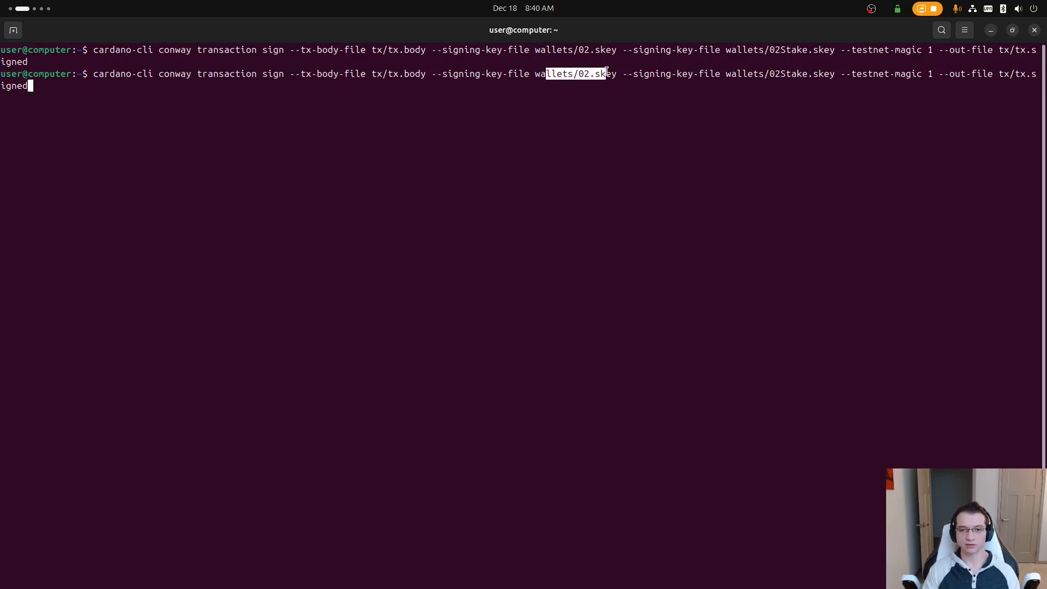
left_click_drag(714, 74, 830, 73)
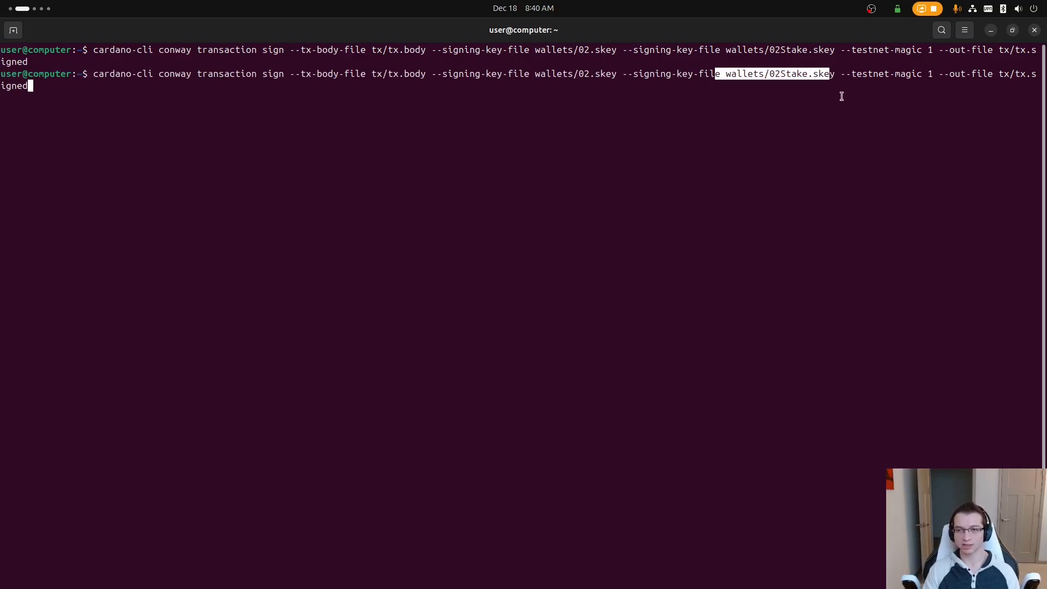
left_click(819, 129)
key("Return")
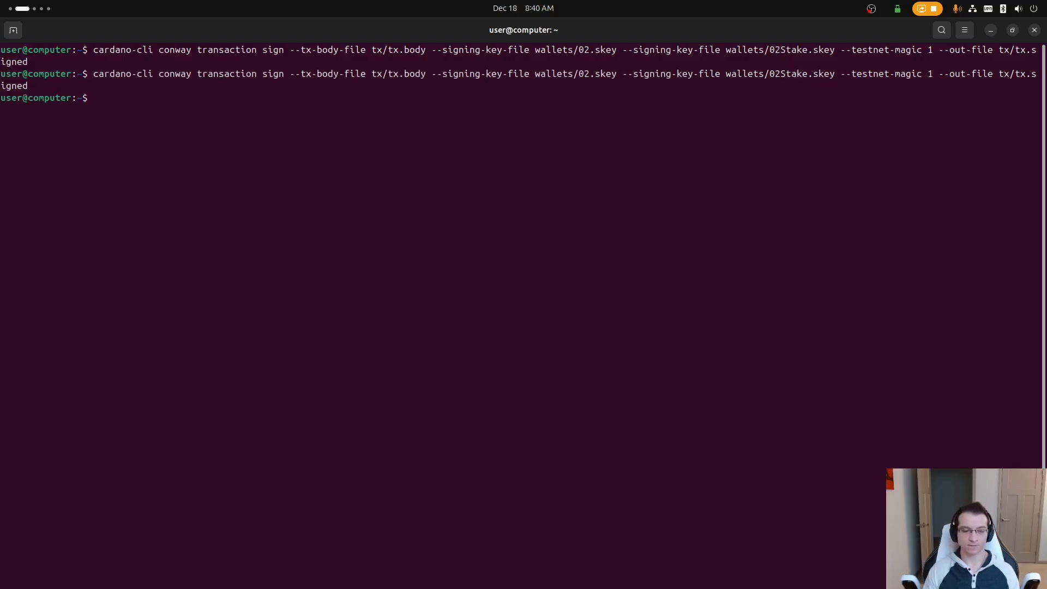
Return to P2P-DeFi Wallet, submit the signed transaction file ~/tx/tx.signed, and close the submission message.
key("ctrl+alt+Left")
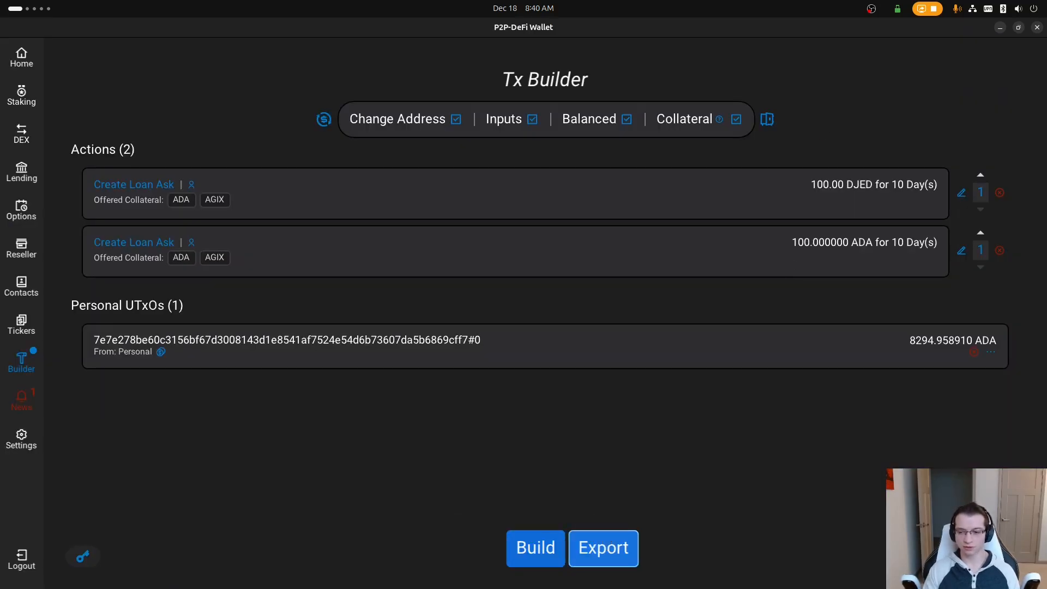
left_click(991, 352)
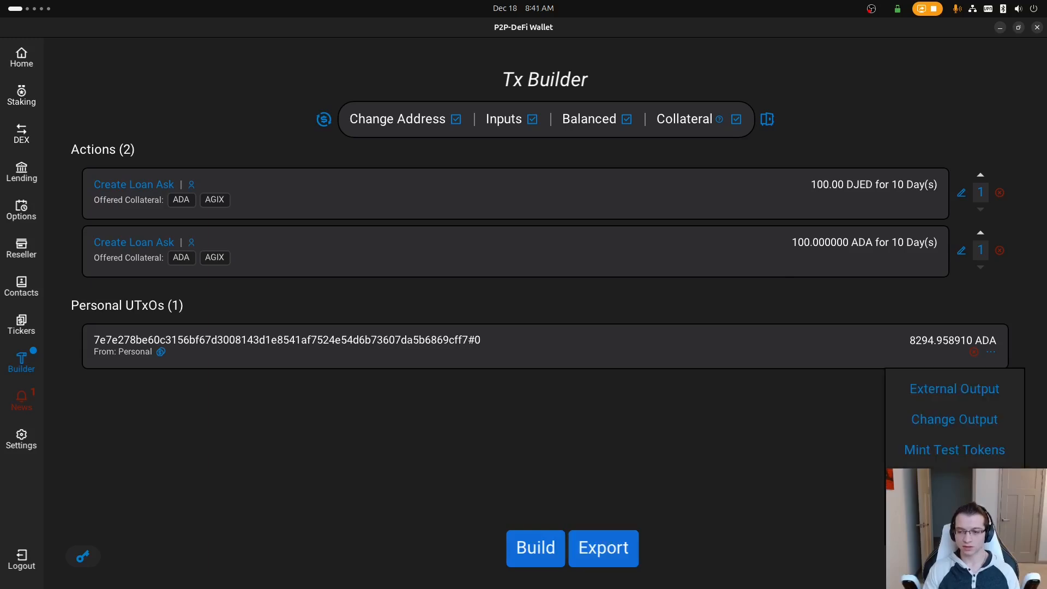
left_click(954, 487)
type("~/")
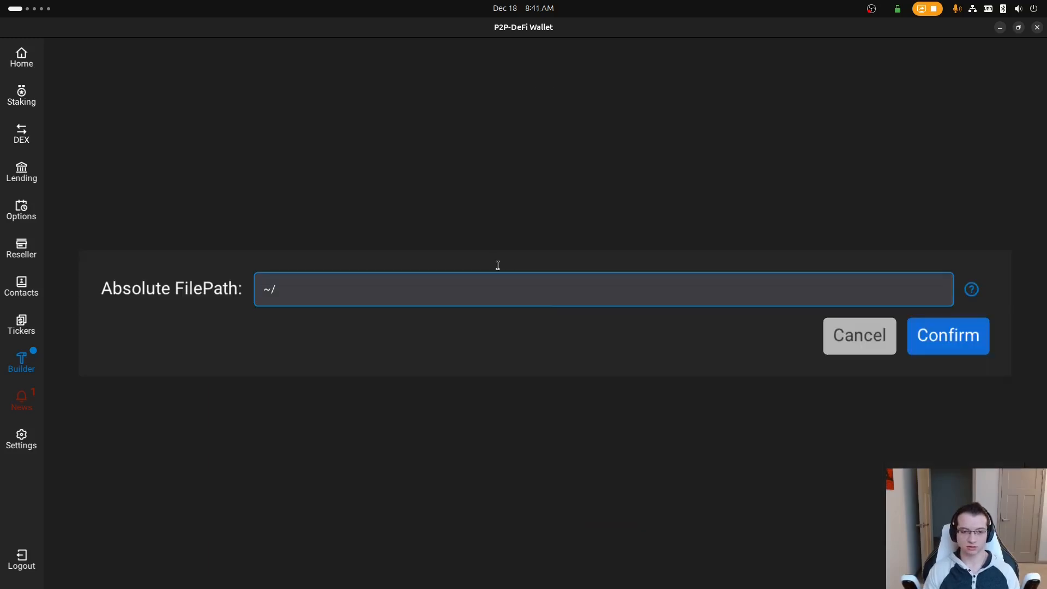
type("tx/tx")
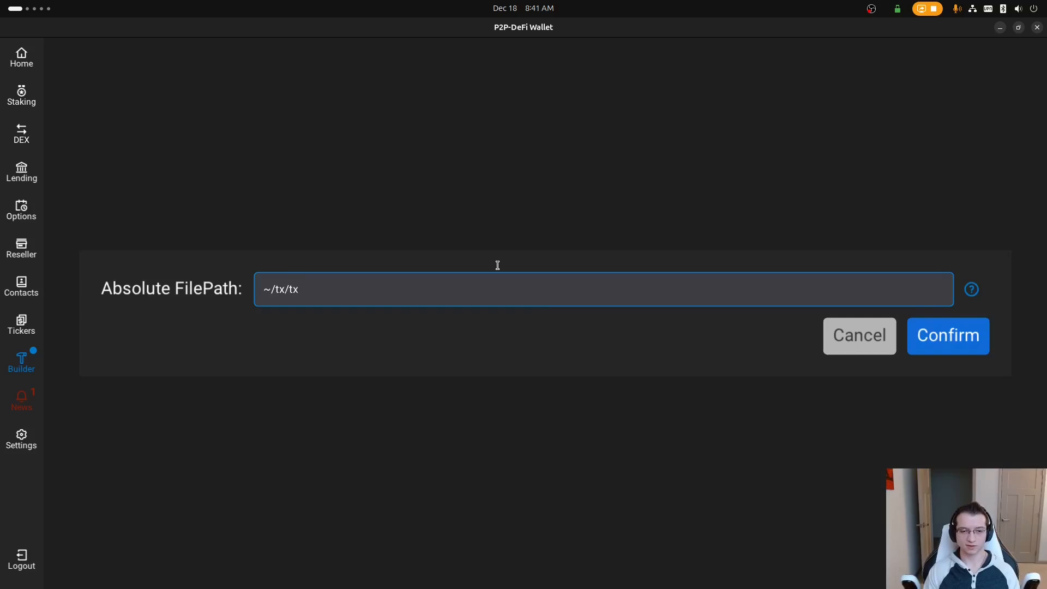
type(".signed")
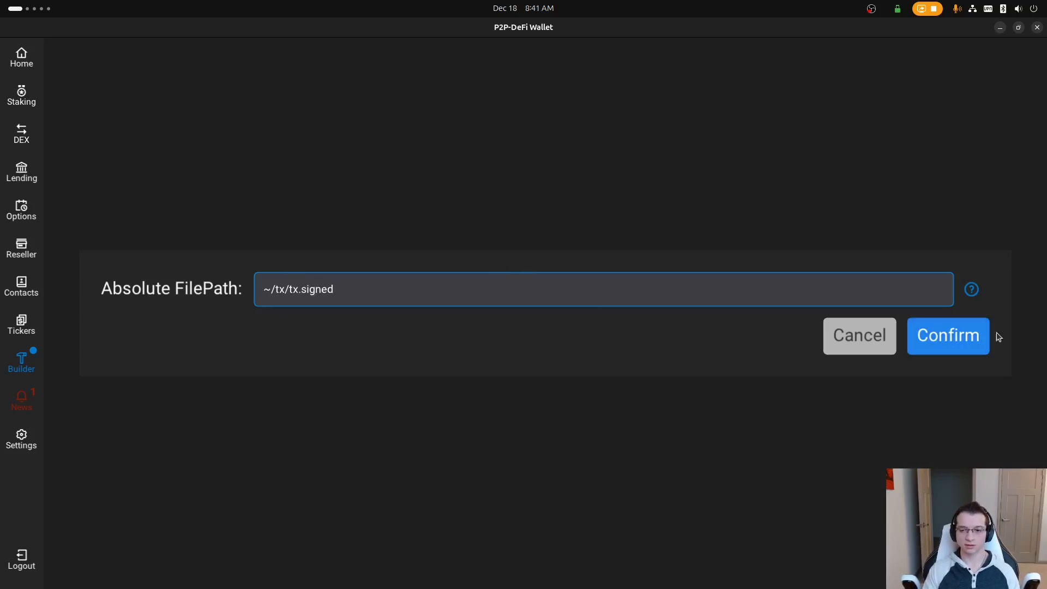
left_click(978, 336)
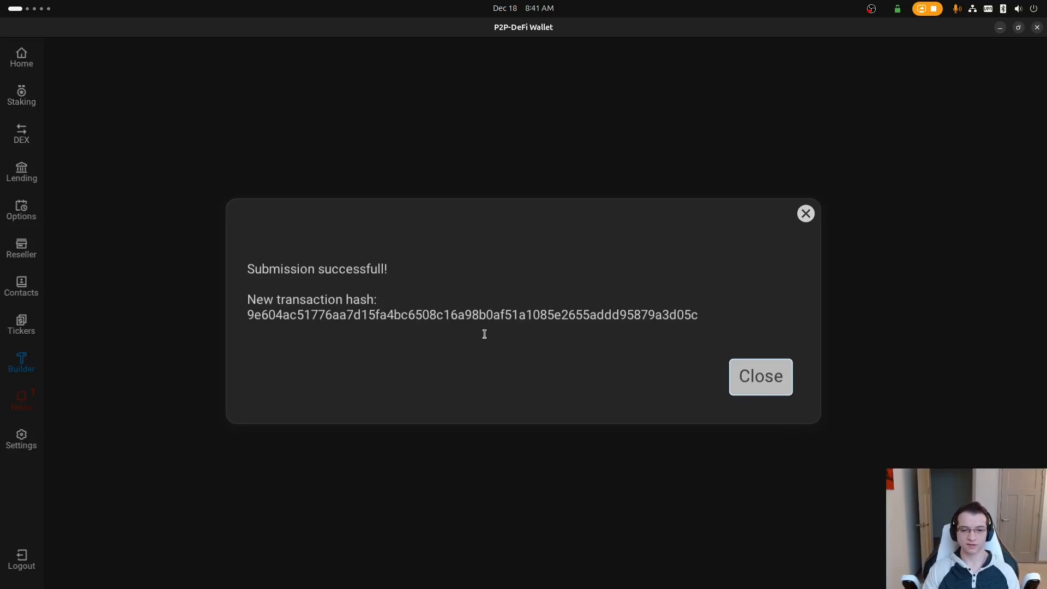
key("Return")
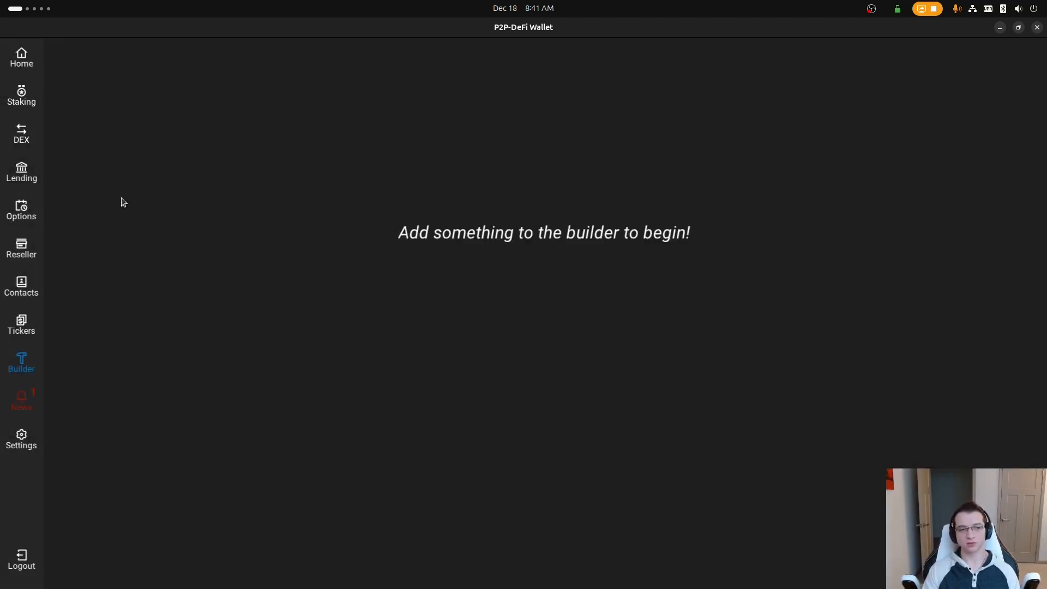
Sync the lending data for Personal Stake, dismiss the notification message, and open the notifications.
left_click(23, 174)
left_click(562, 78)
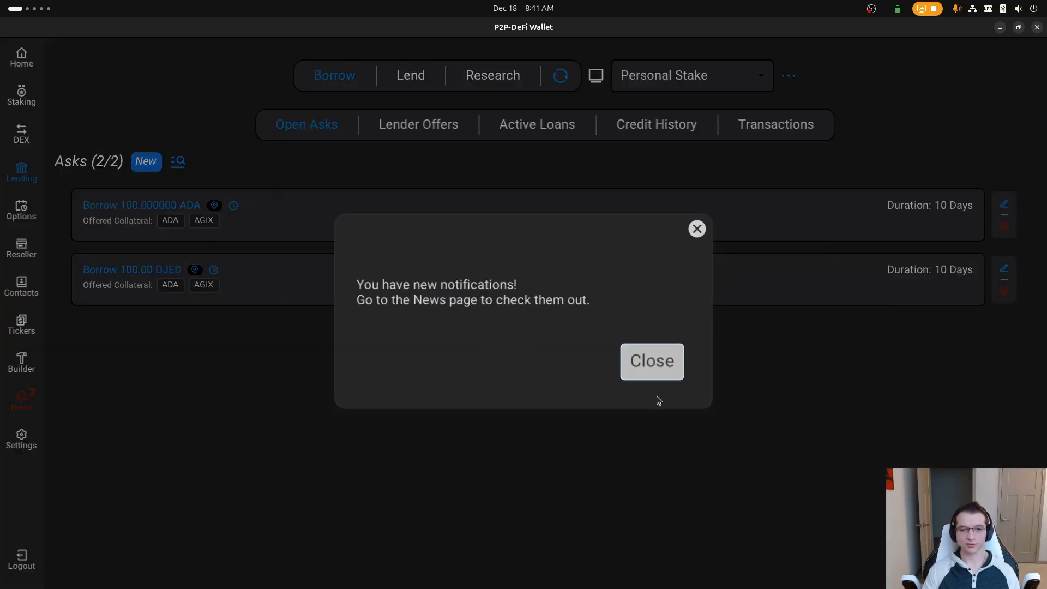
left_click(667, 371)
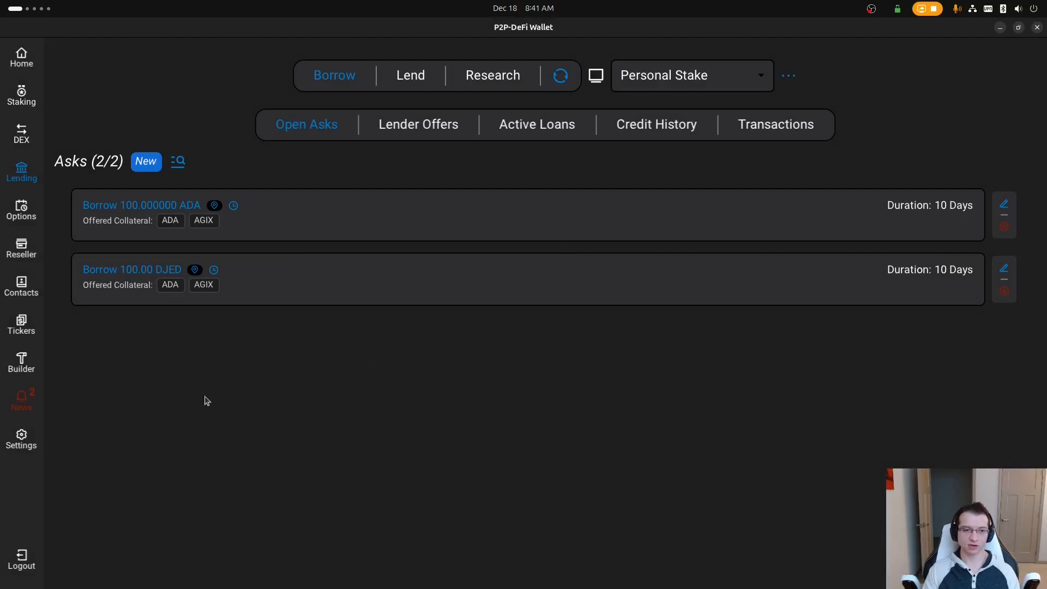
left_click(24, 402)
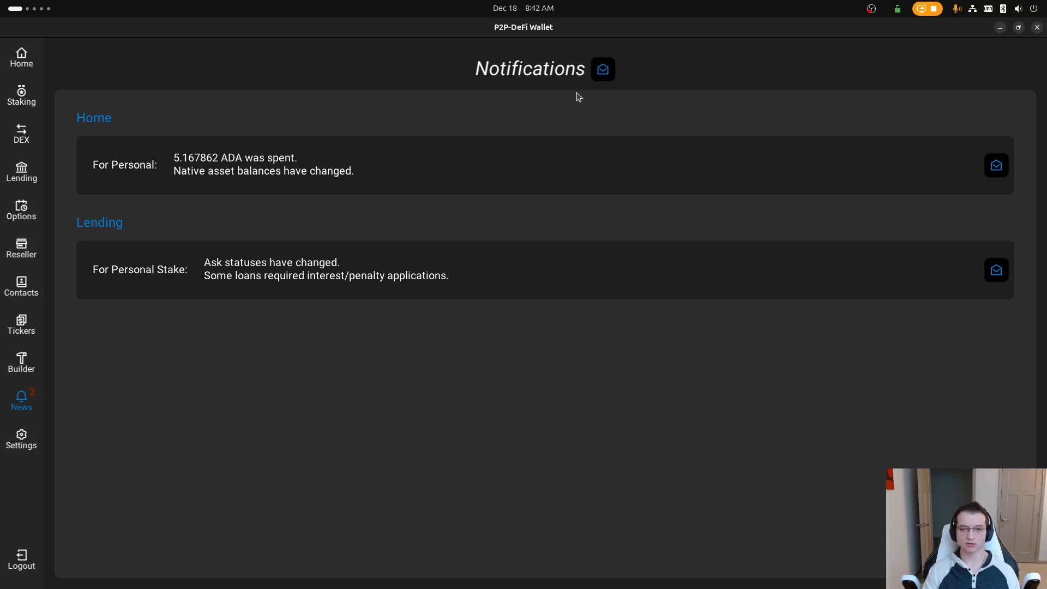
Mark all notifications as read, return to the open lending asks, and copy the output reference of the 100 ADA ask.
left_click(601, 70)
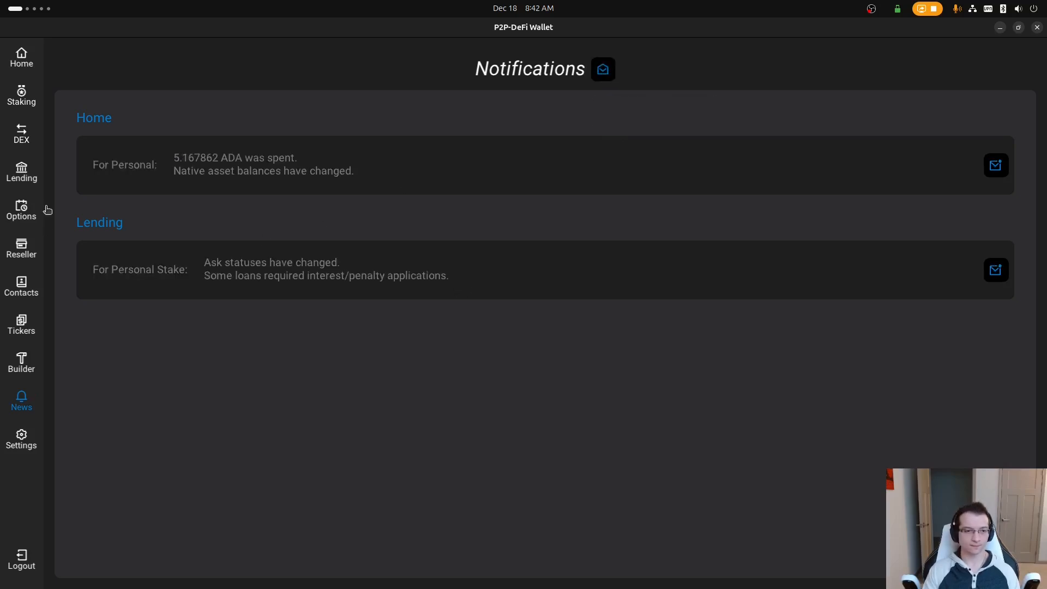
left_click(22, 174)
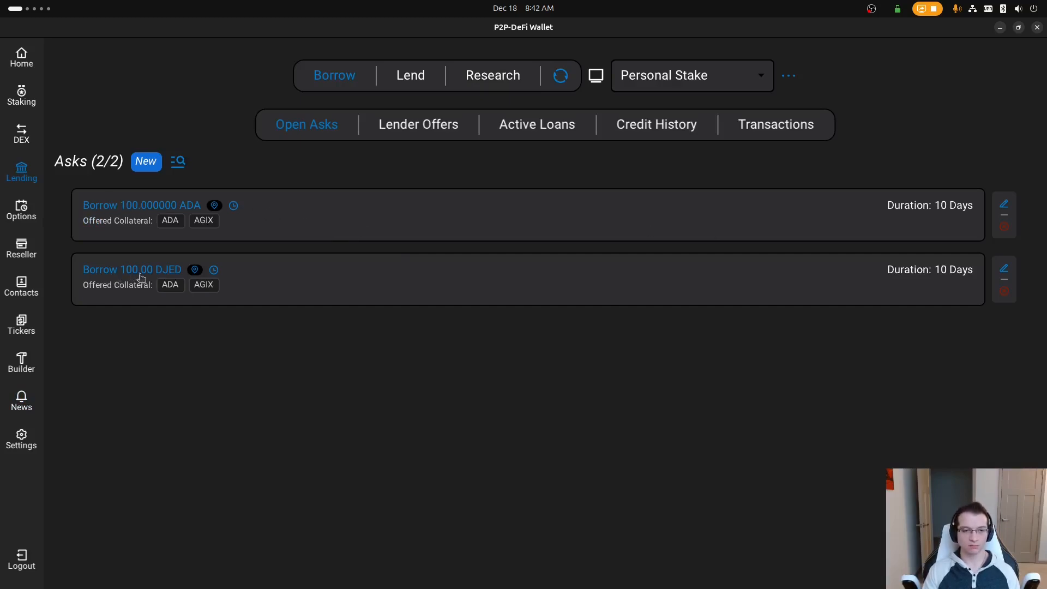
mouse_move(214, 206)
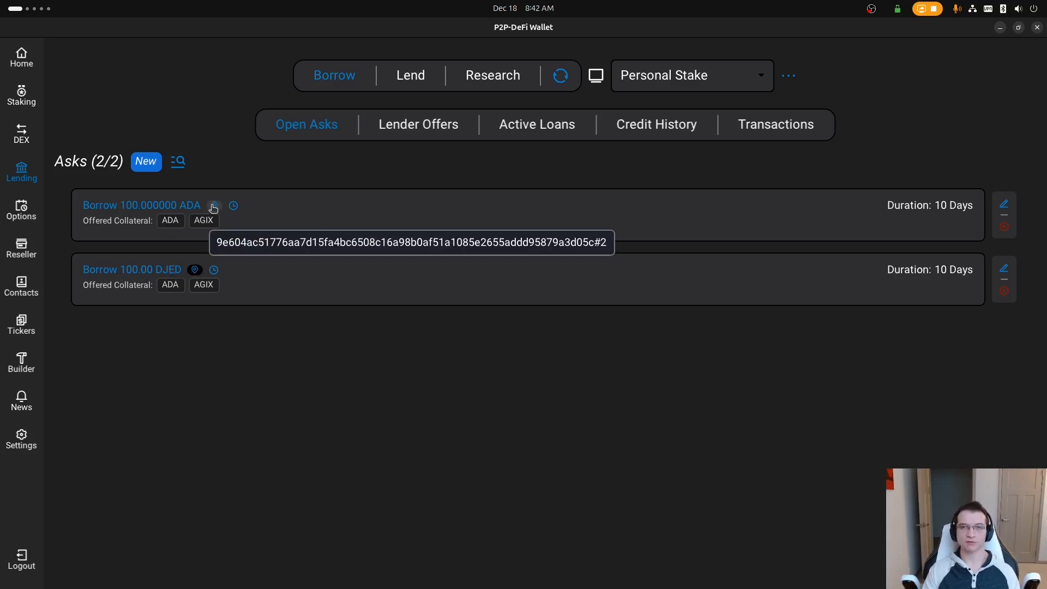
left_click(213, 206)
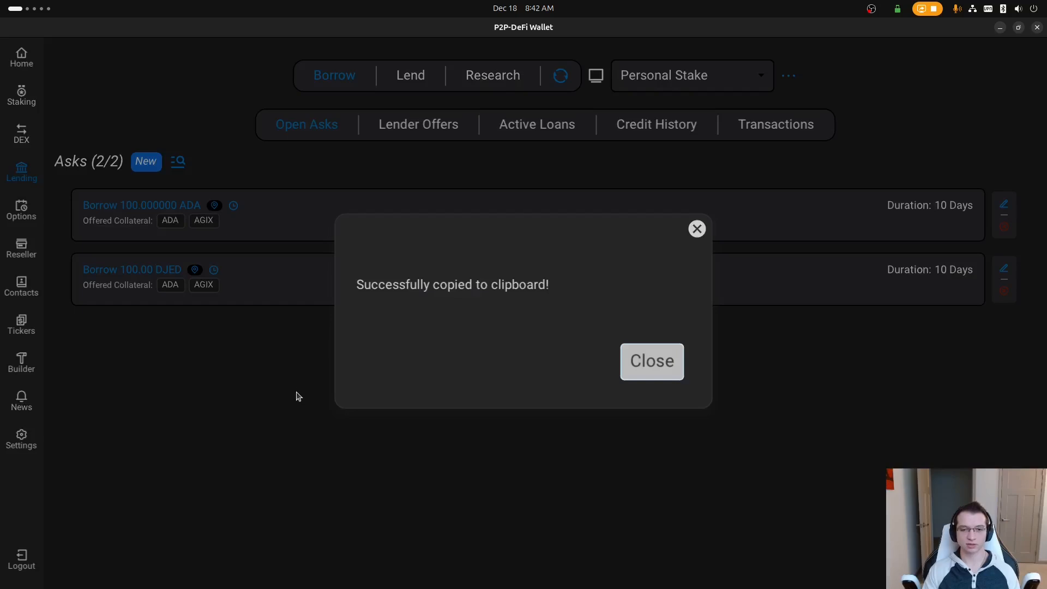
left_click(298, 396)
mouse_move(232, 208)
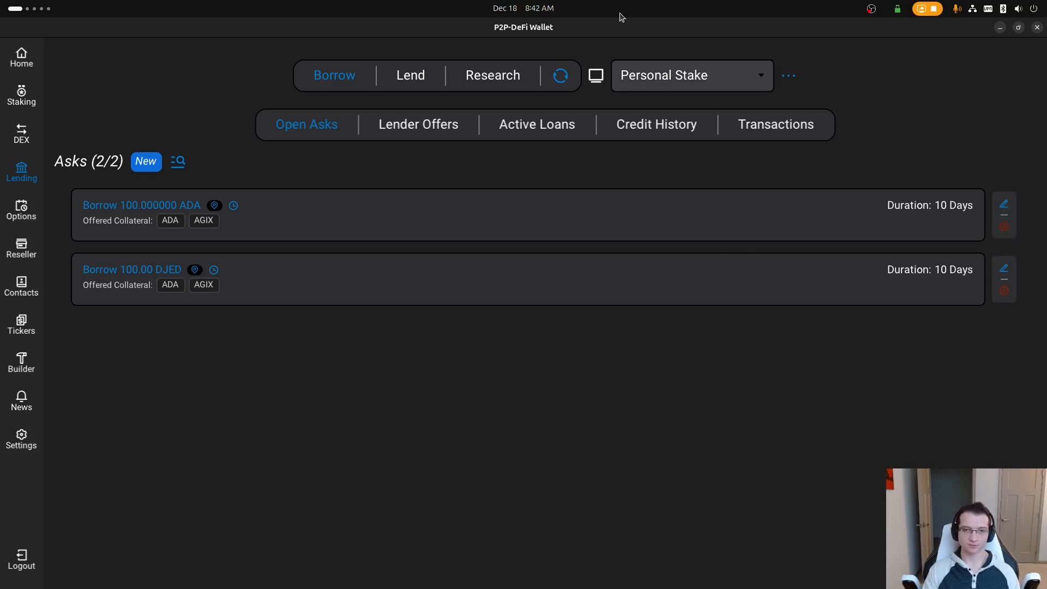
Examine the filter and sort settings for open asks, including the loan asset help, the sort methods and their explanation.
left_click(188, 162)
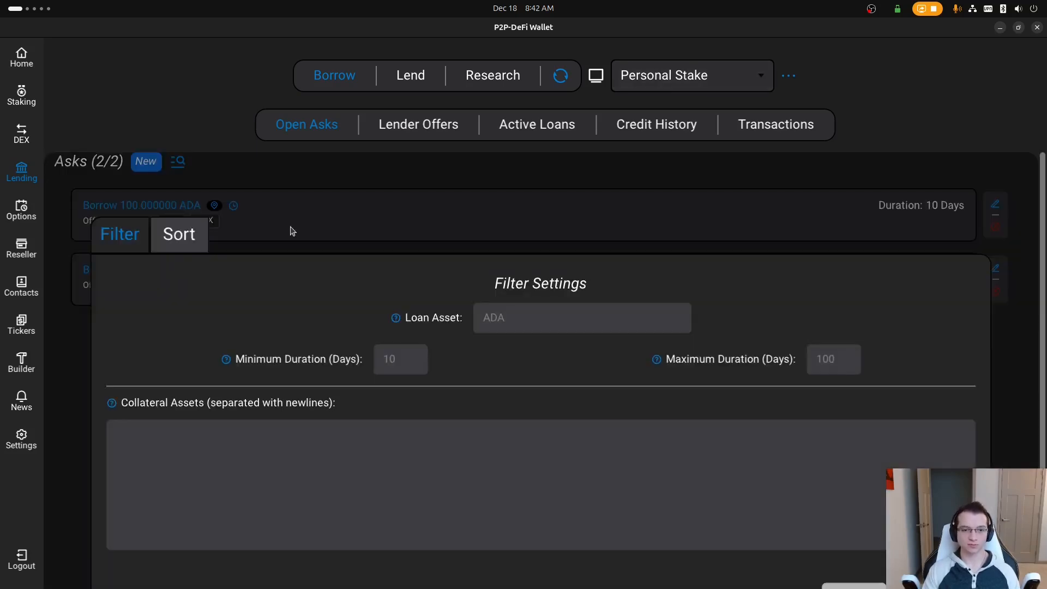
scroll(409, 270, "down", 1)
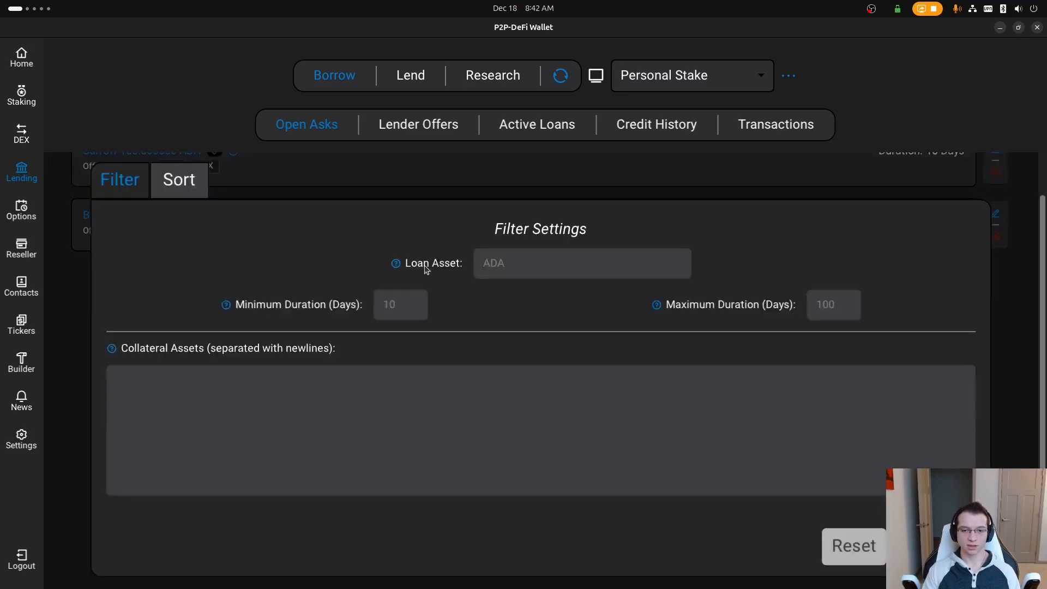
left_click(397, 265)
left_click(665, 361)
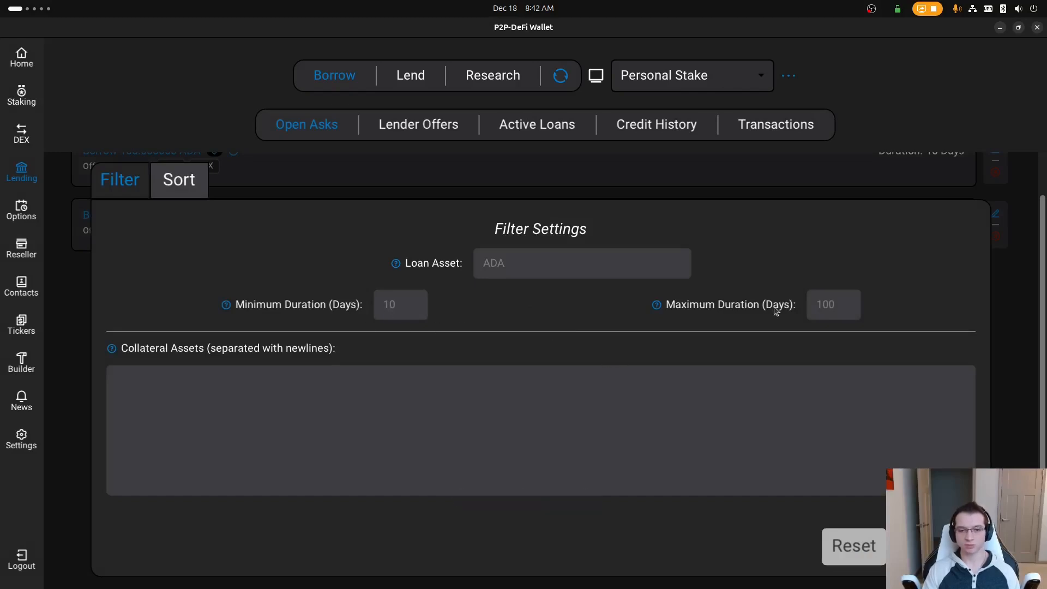
left_click(179, 186)
left_click(286, 302)
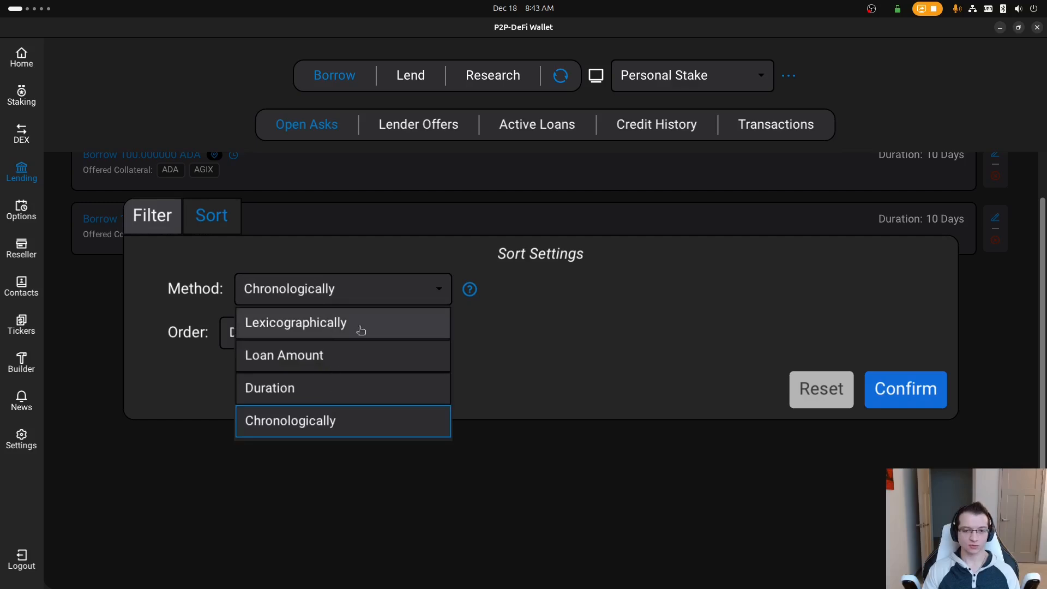
left_click(416, 291)
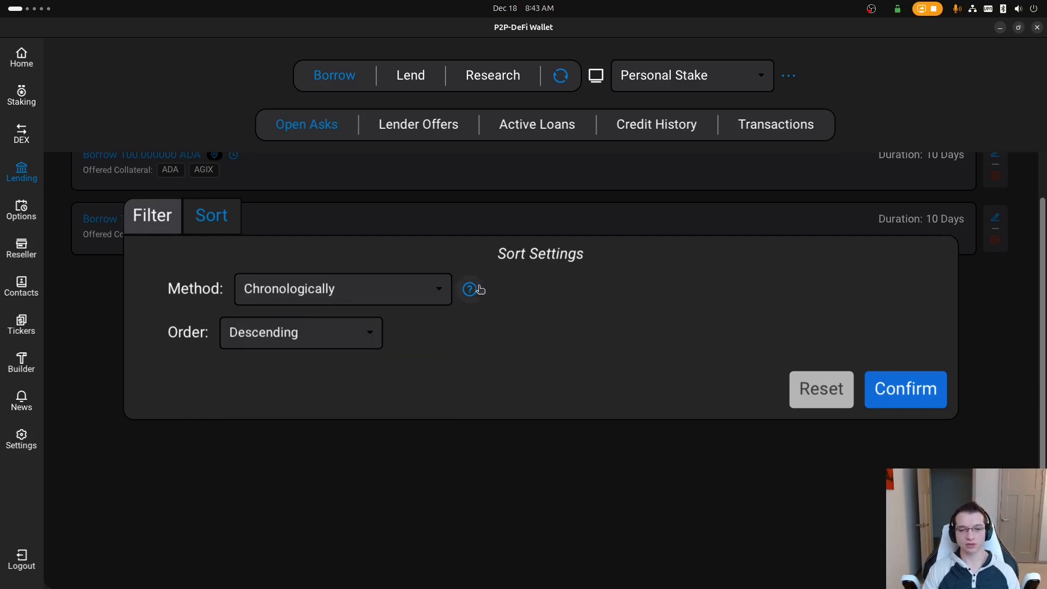
left_click(472, 289)
left_click(708, 394)
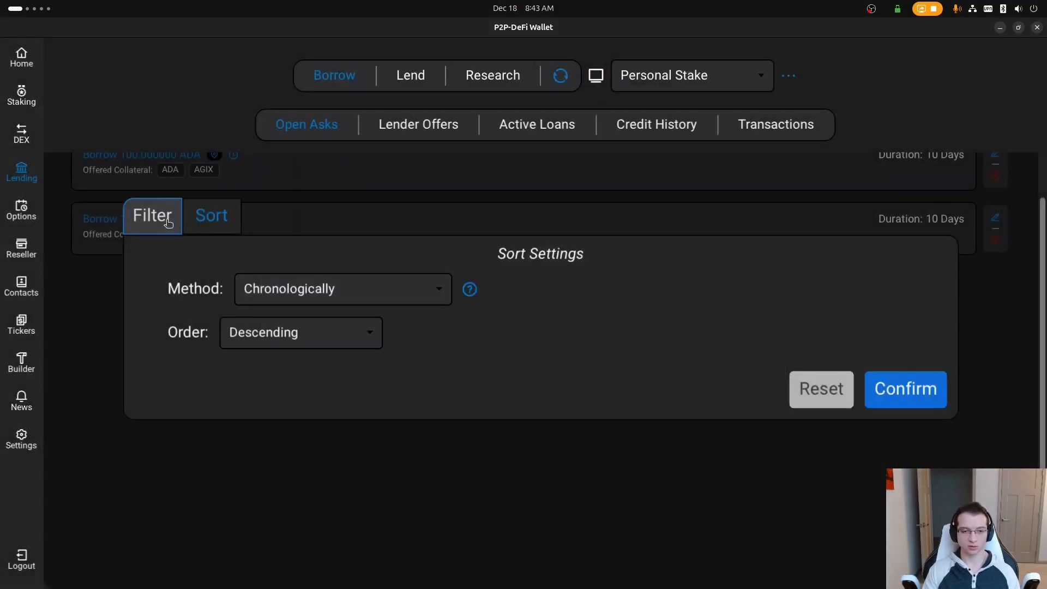
Filter the open asks by loan asset ADA.
left_click(169, 219)
left_click(597, 266)
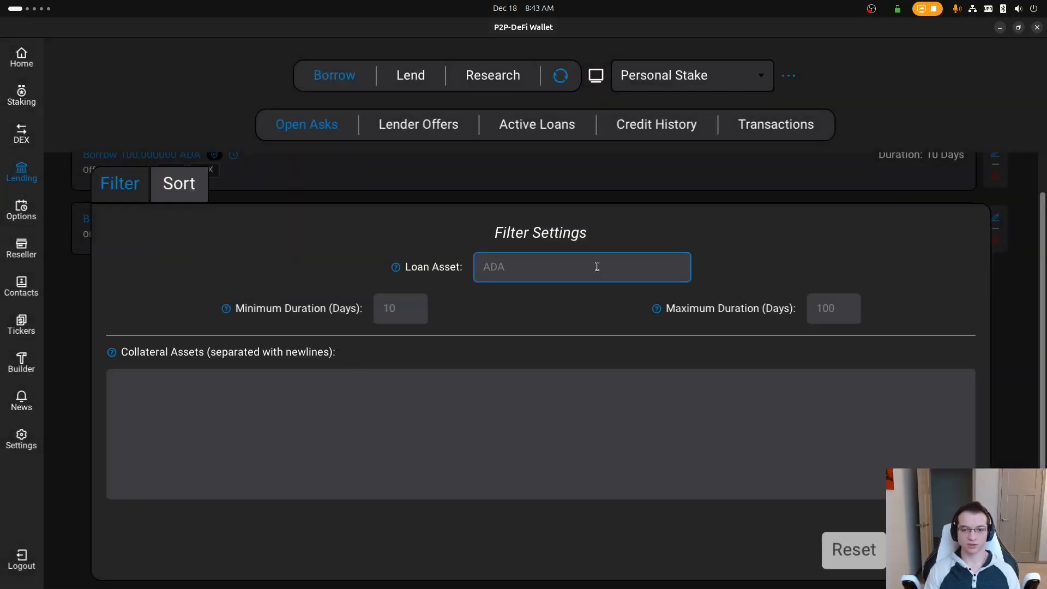
type("ADA")
left_click(932, 550)
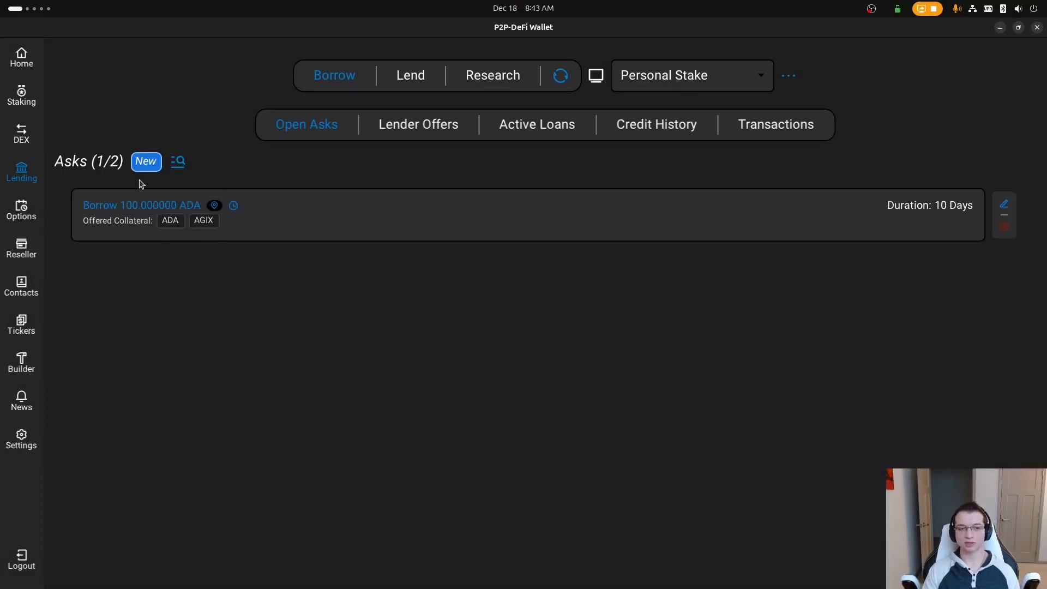
Clear the loan asset filter on the open asks and apply the change.
left_click(180, 165)
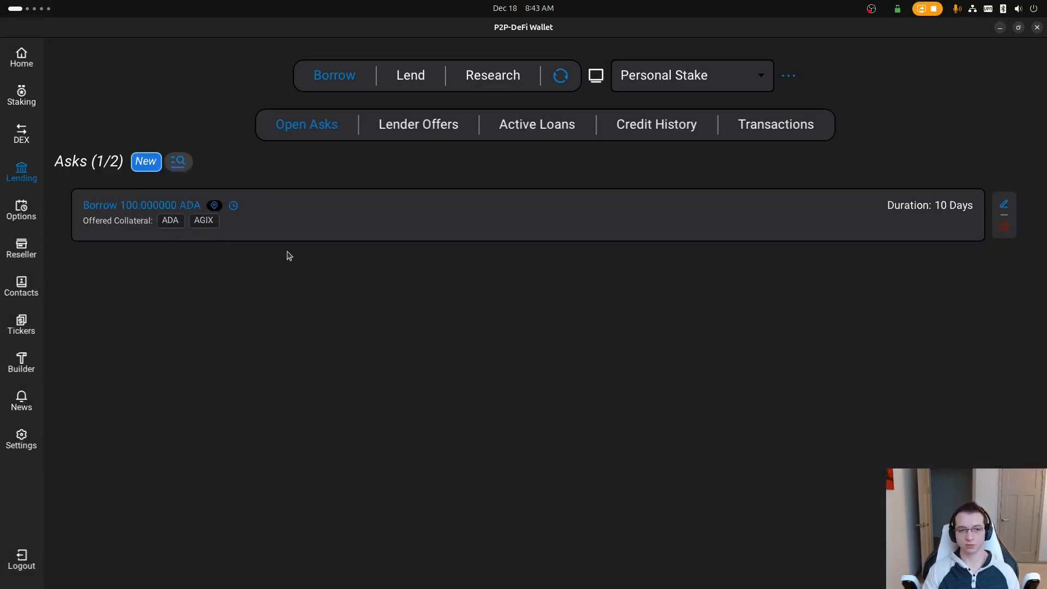
left_click(526, 284)
key("BackSpace")
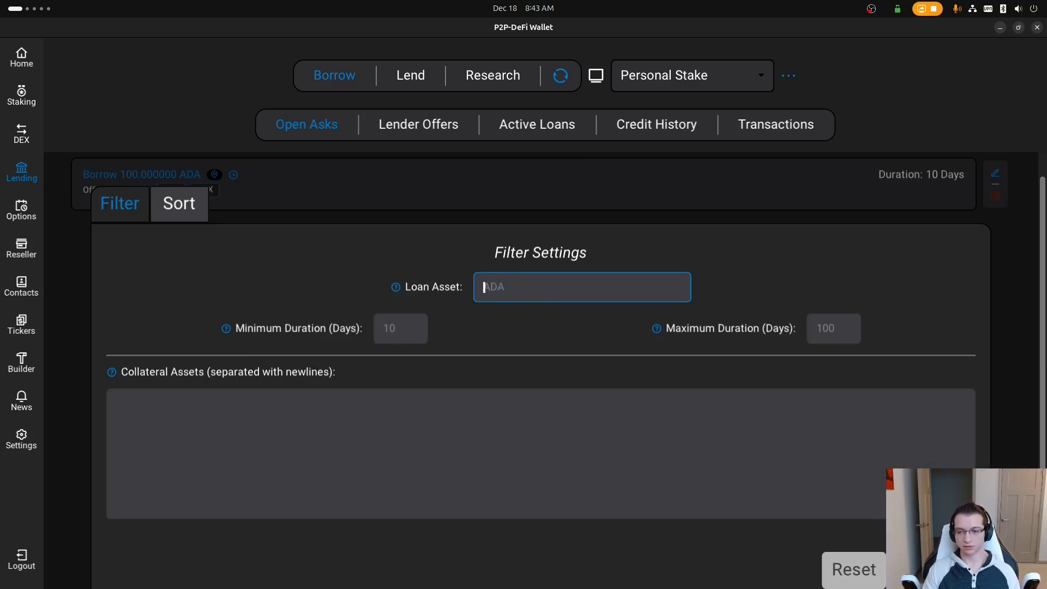
left_click(930, 566)
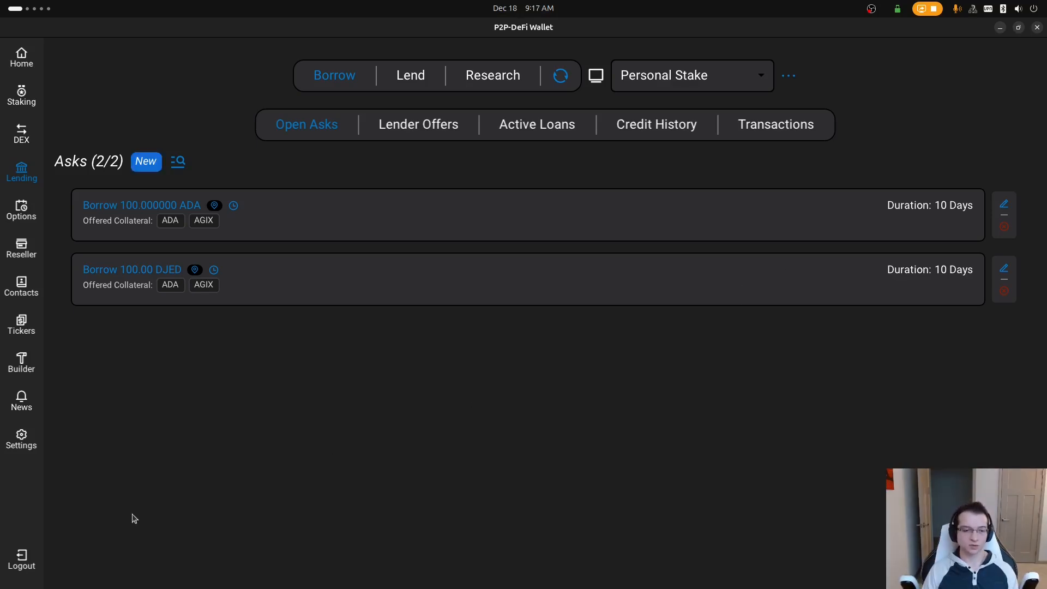
Log out, open the profile on Ledger 1, sync its Personal wallet, and dismiss the notification message.
left_click(26, 569)
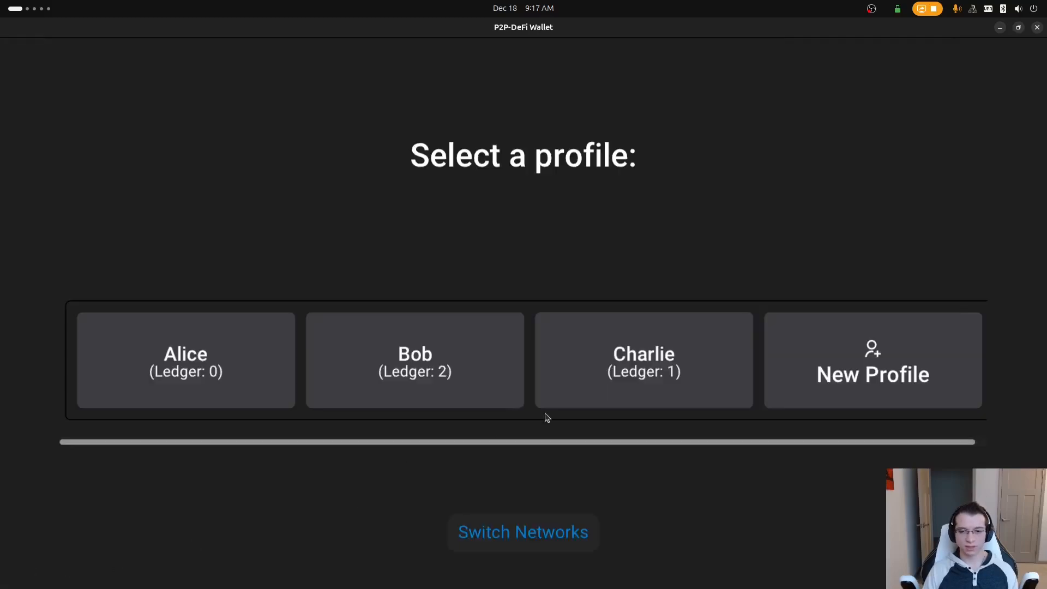
left_click(618, 373)
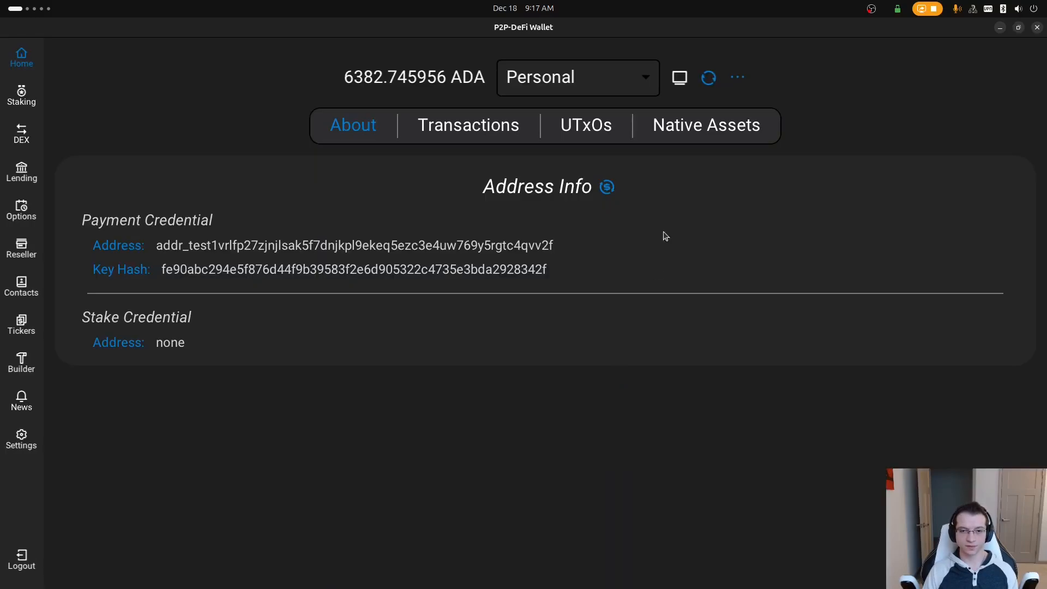
left_click(708, 78)
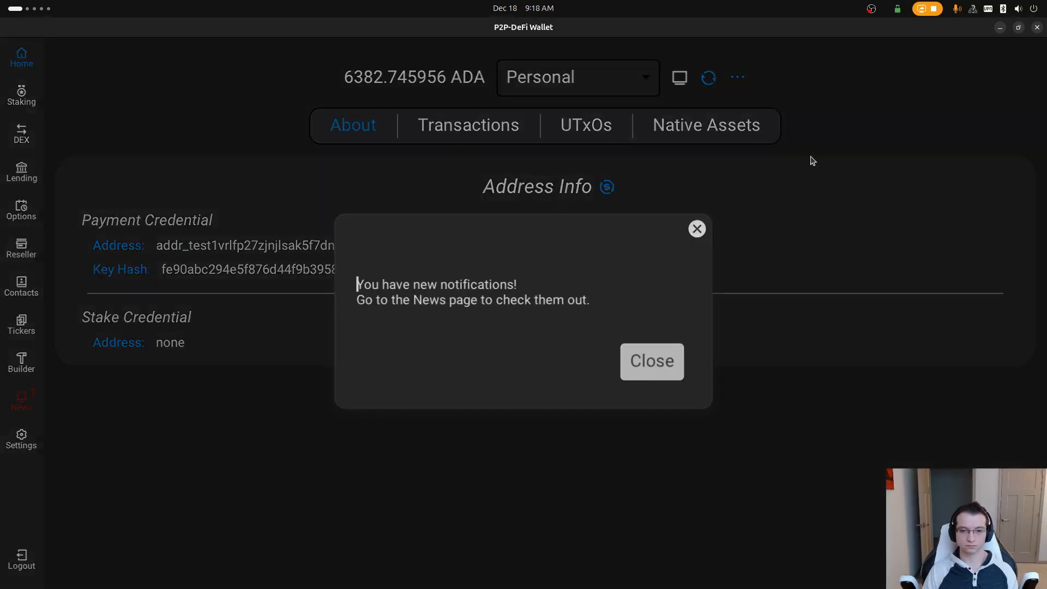
left_click(804, 160)
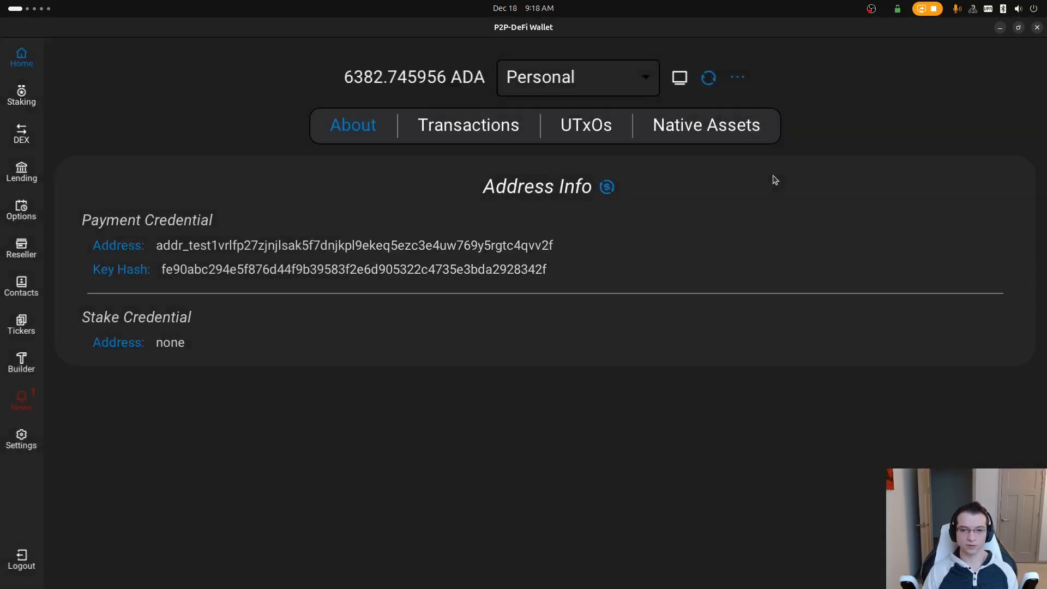
Browse loan requests as a lender for Personal Stake, leaving the loan asset, duration and collateral terms blank.
left_click(25, 182)
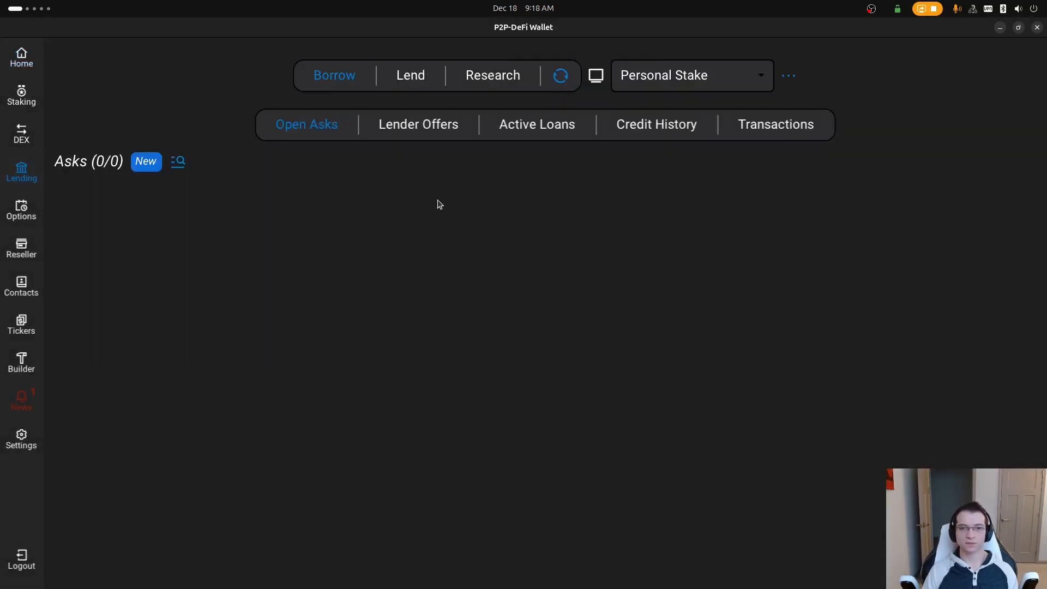
left_click(413, 79)
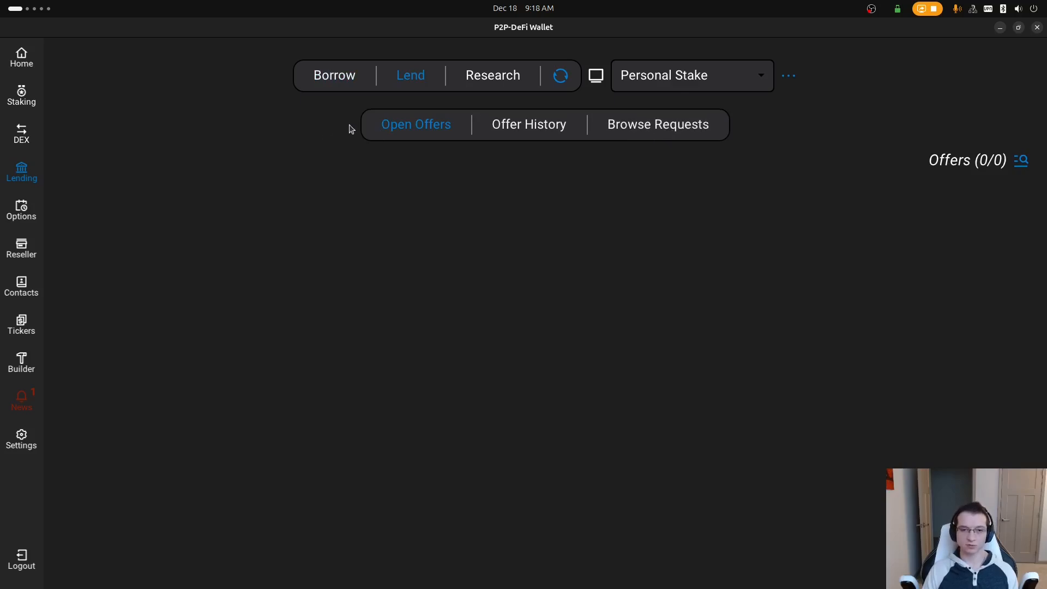
left_click(625, 126)
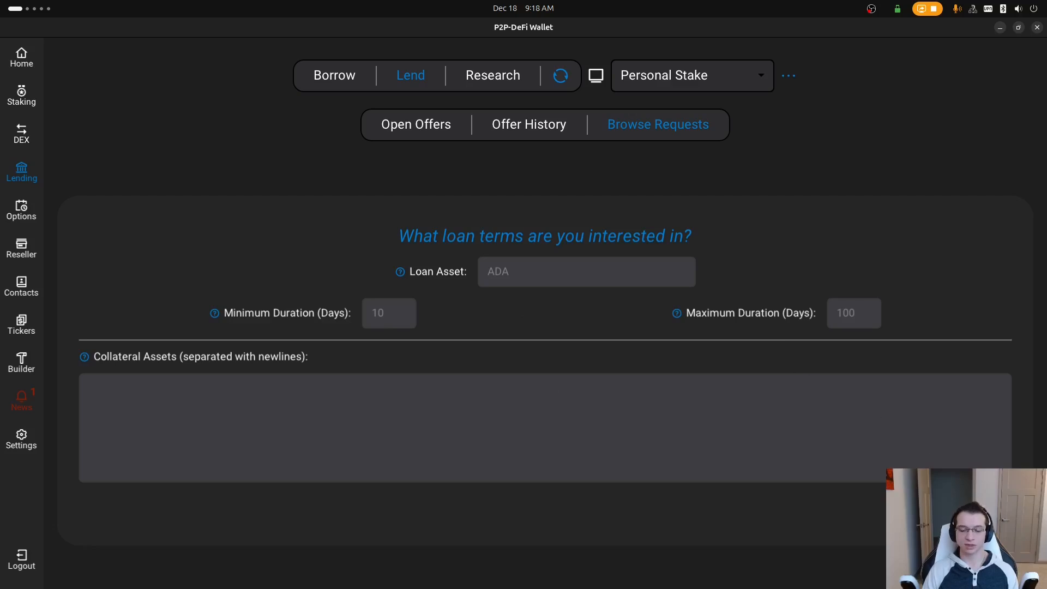
left_click(982, 508)
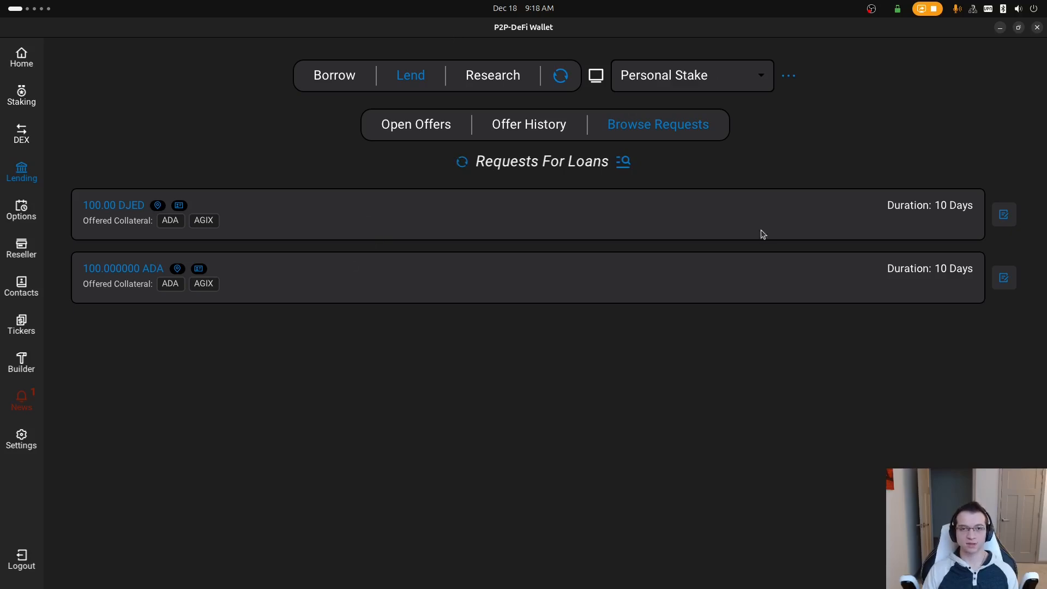
Filter the requests for loans by loan asset ADA.
left_click(619, 163)
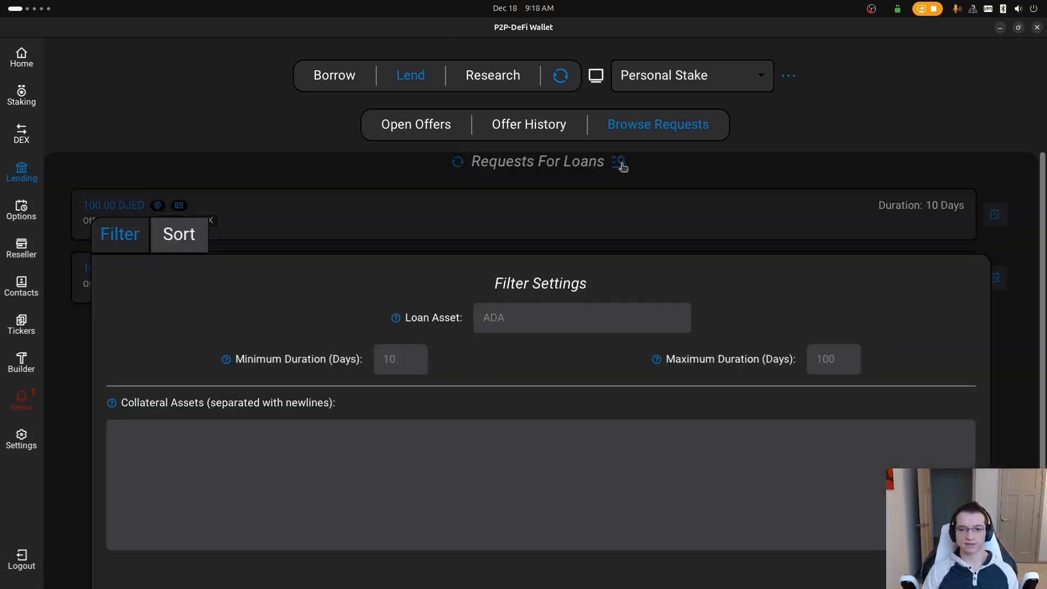
left_click(608, 311)
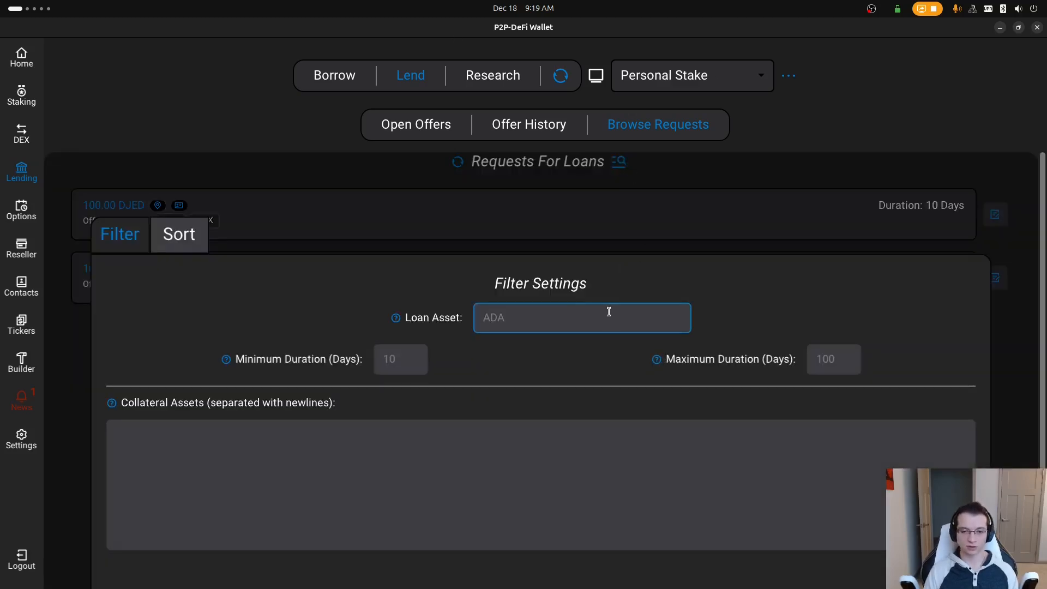
type("ADA")
scroll(823, 303, "down", 1)
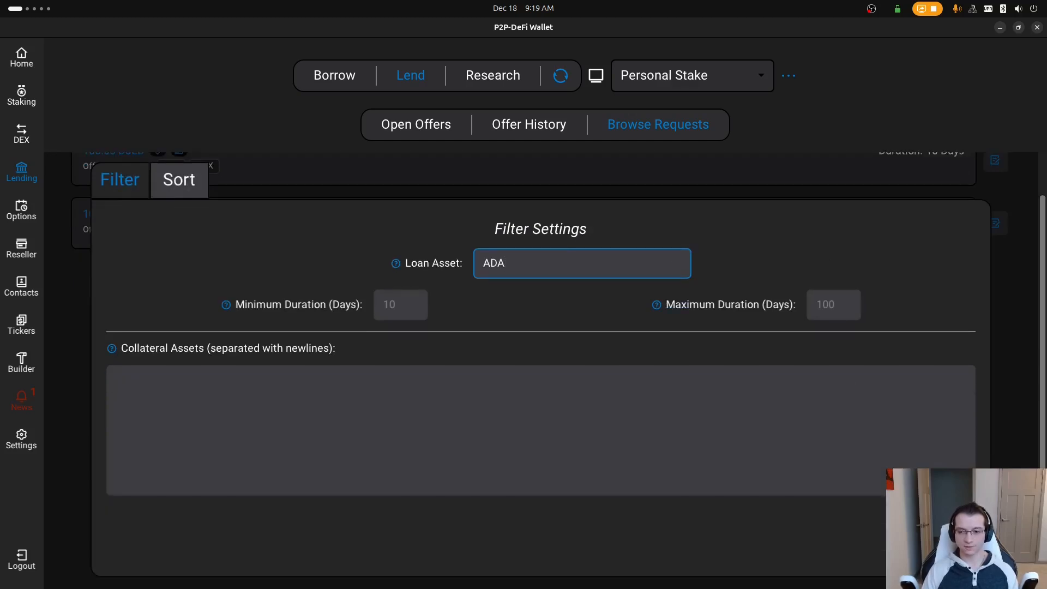
left_click(949, 551)
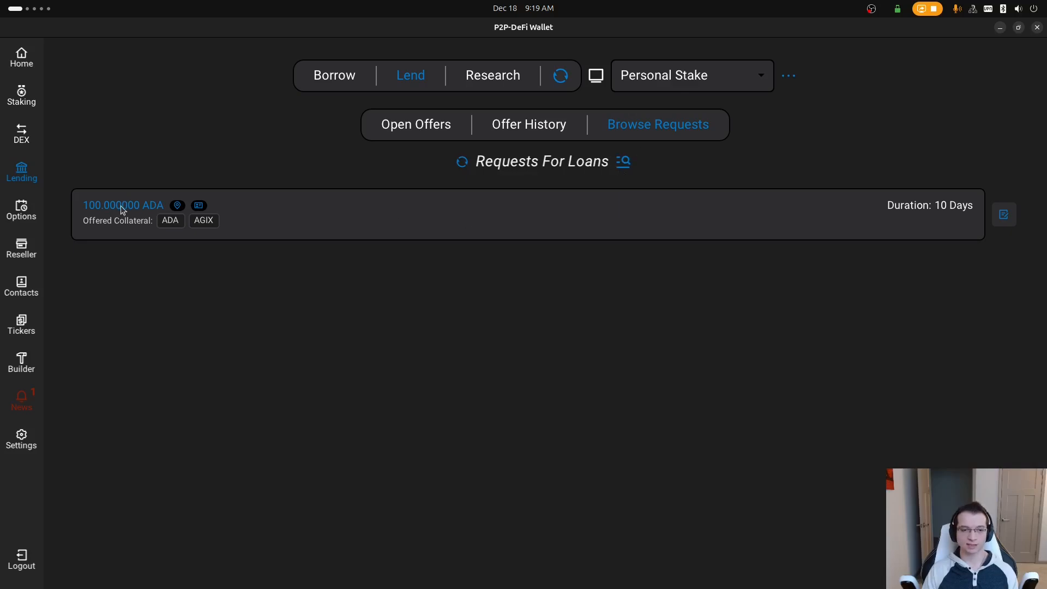
Clear the loan asset filter on the loan requests, read the sort method help, and apply the settings.
left_click(622, 162)
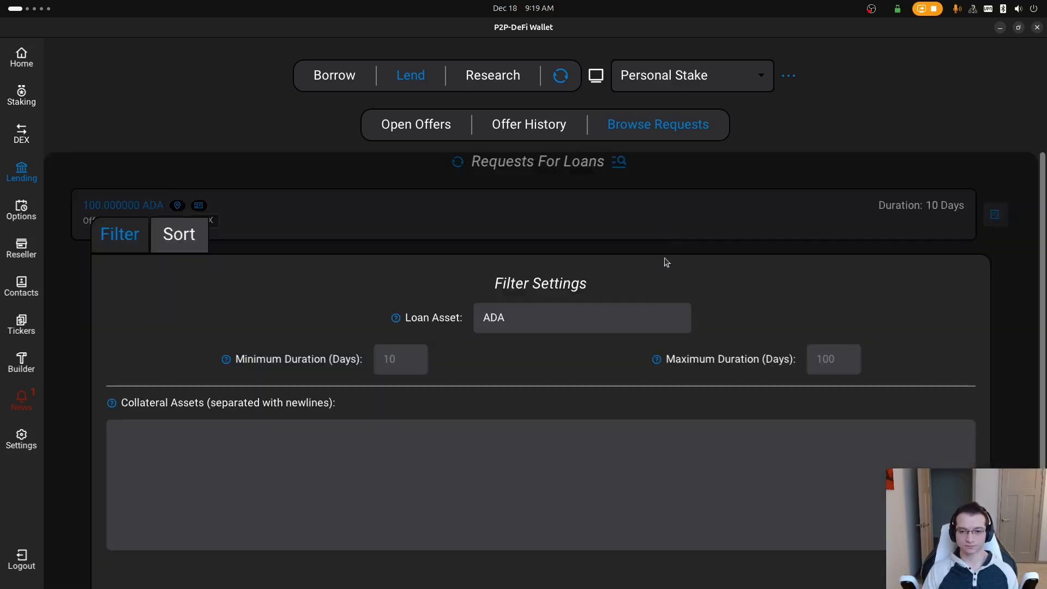
double_click(613, 306)
key("BackSpace")
scroll(765, 273, "down", 1)
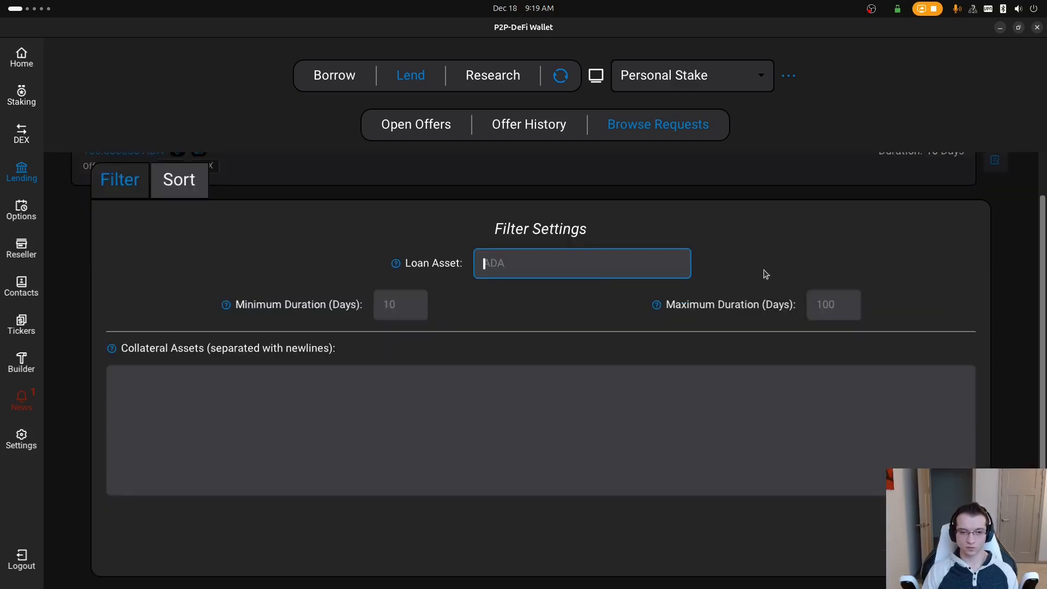
left_click(166, 166)
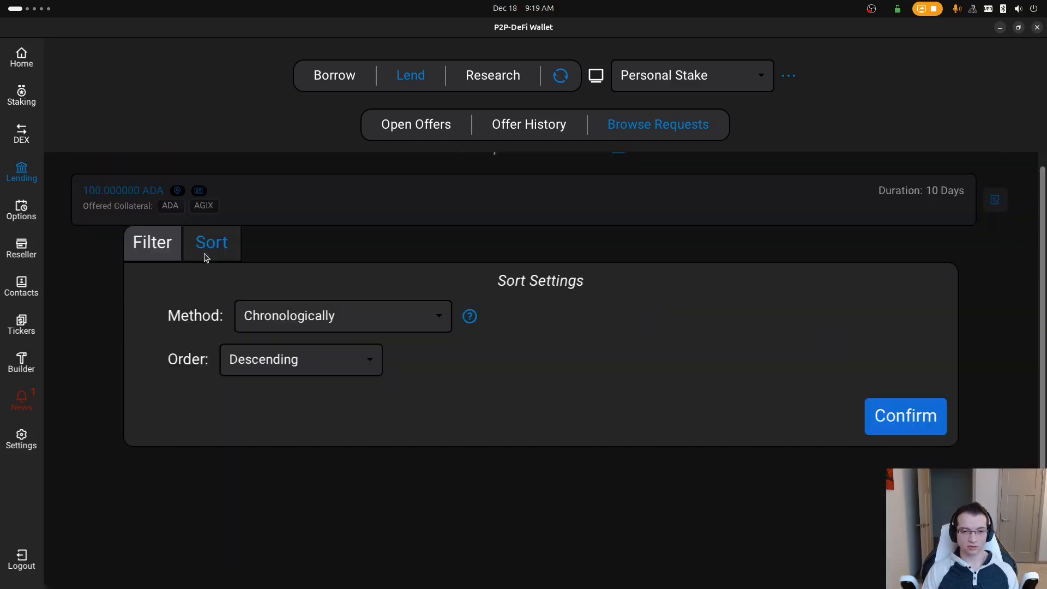
left_click(470, 316)
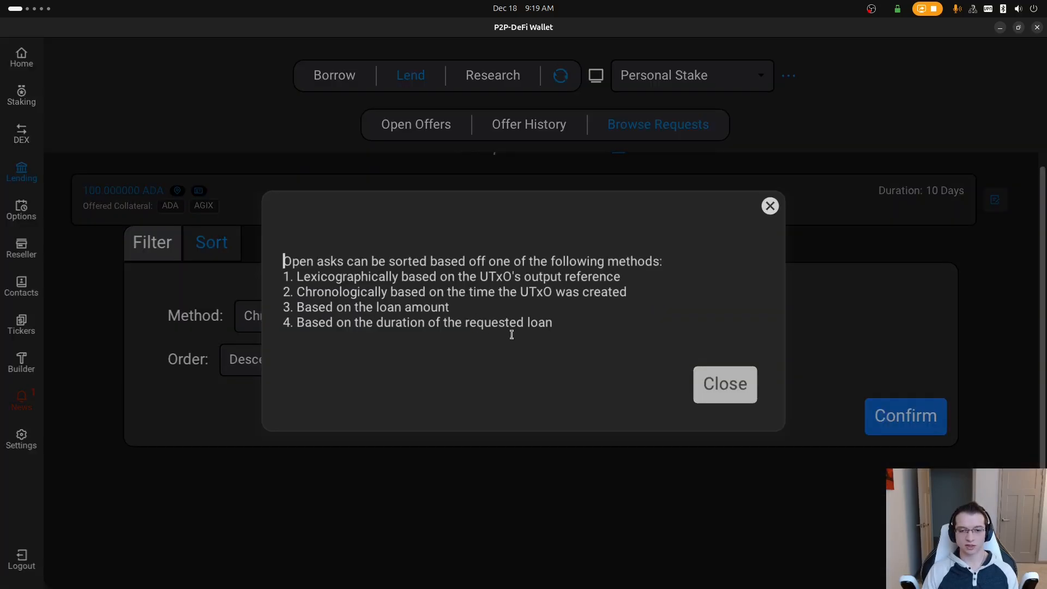
left_click(709, 385)
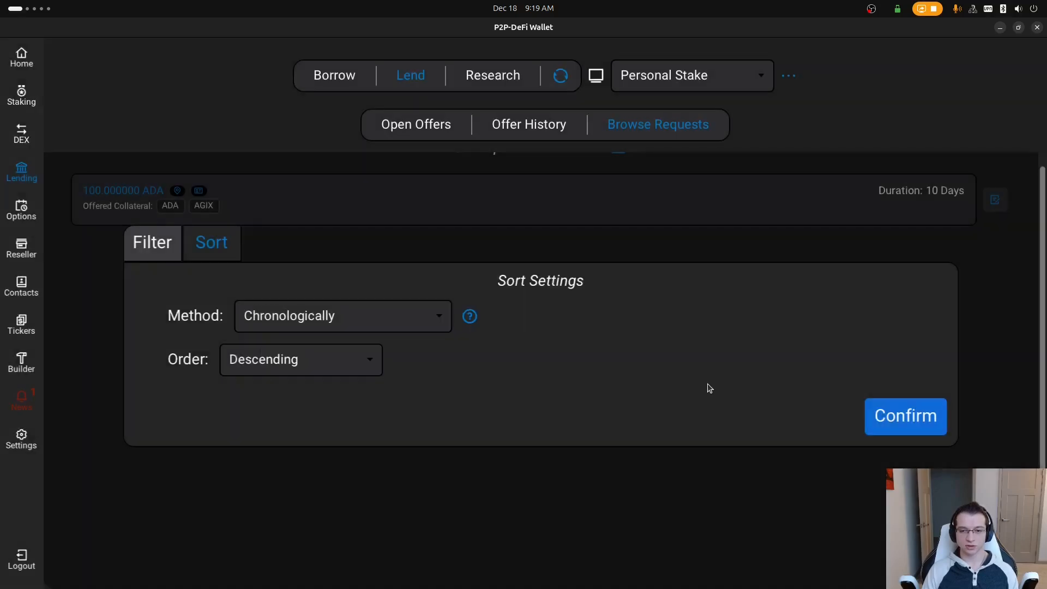
left_click(909, 414)
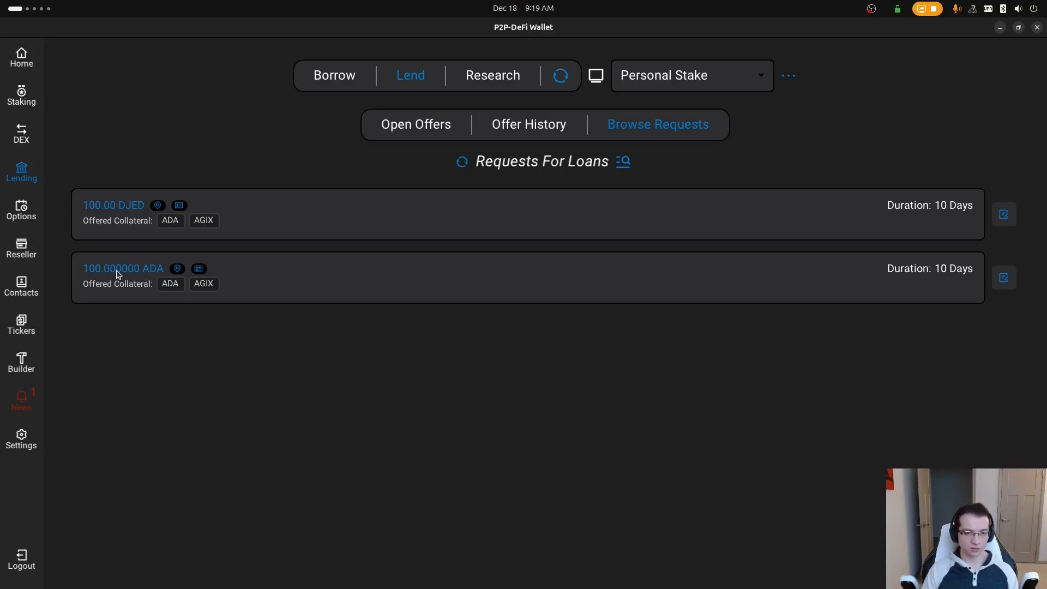
mouse_move(158, 208)
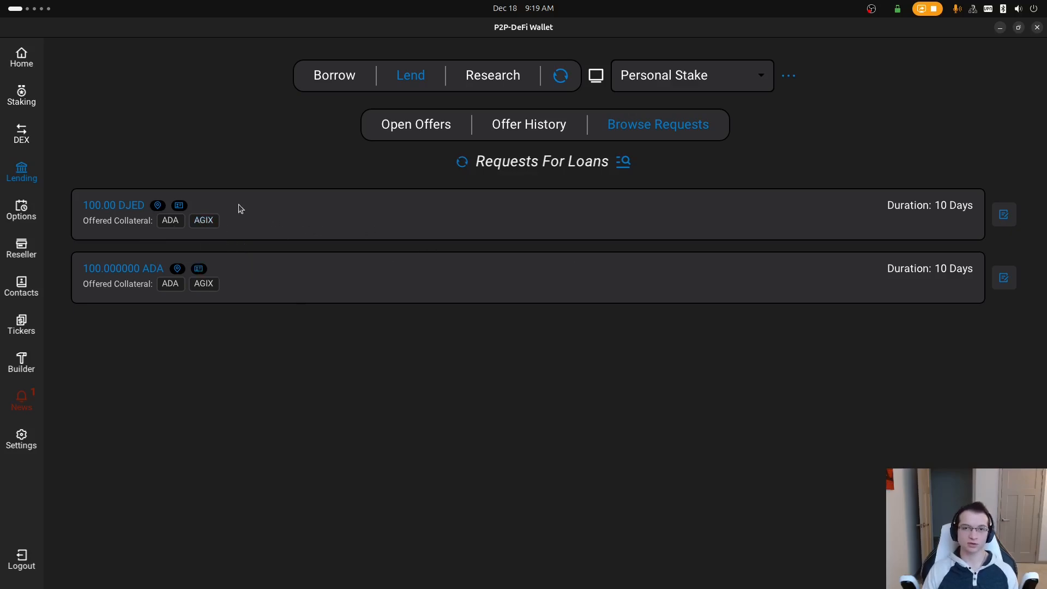
Open the borrower information for the 100.00 DJED request and read how the credit score is calculated.
left_click(181, 207)
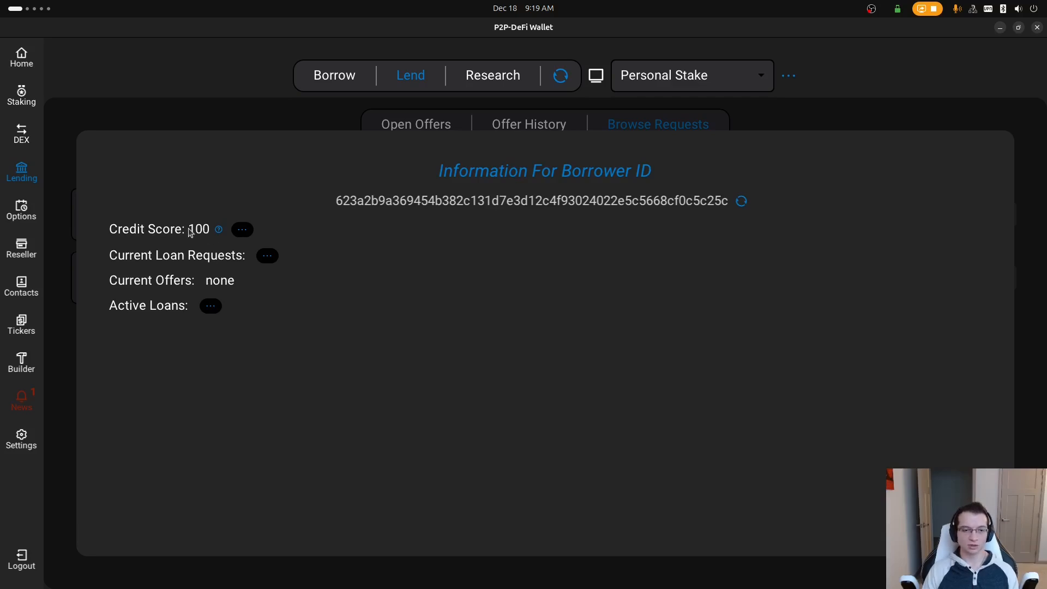
left_click(217, 230)
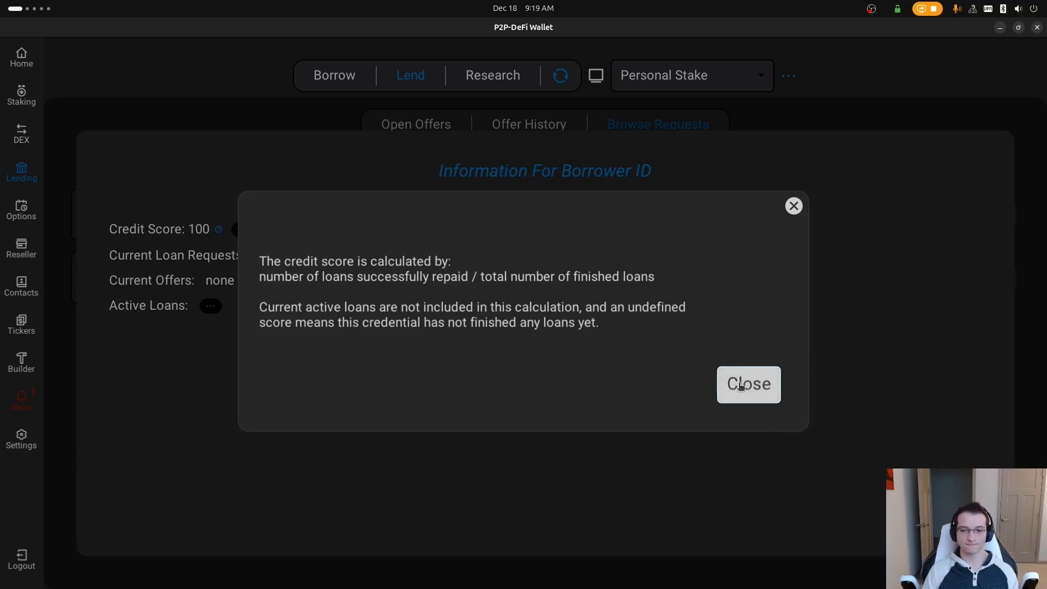
left_click_drag(347, 299, 464, 315)
left_click(540, 308)
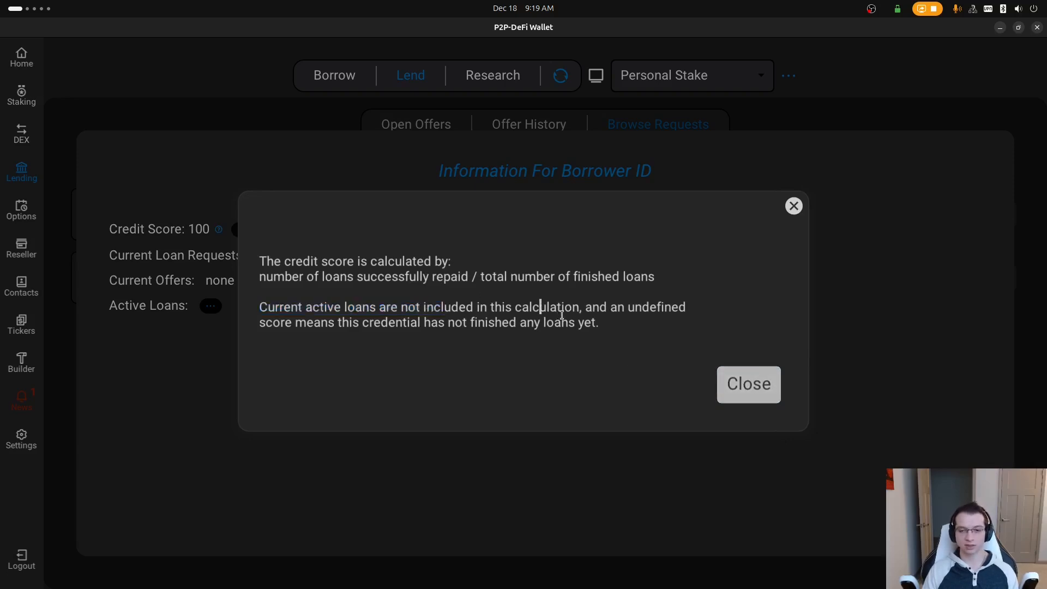
left_click(748, 384)
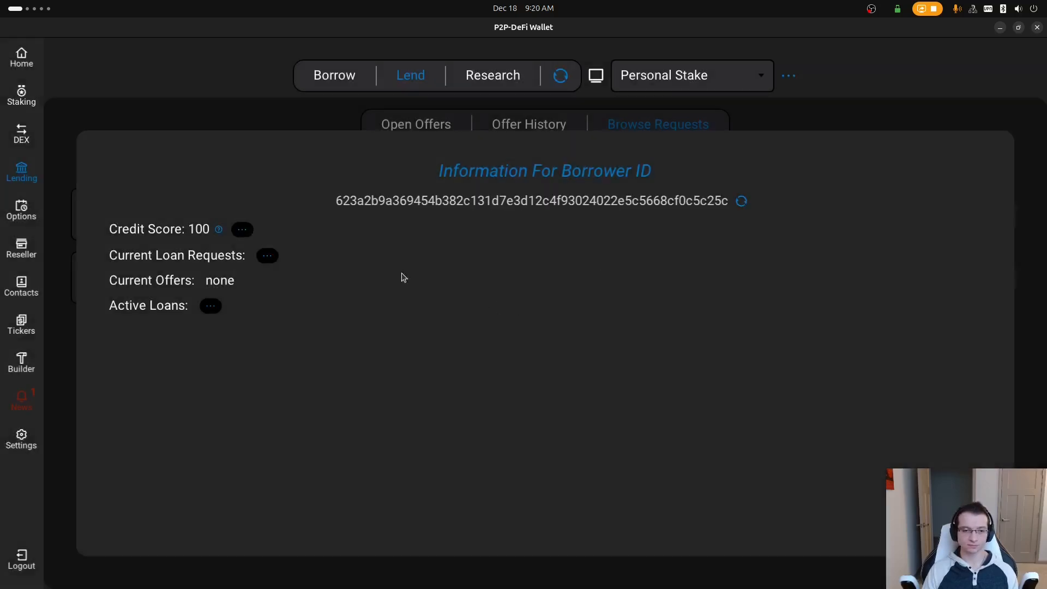
Expand the loans behind the borrower's credit score and view the event history of the first DJED loan.
left_click(241, 229)
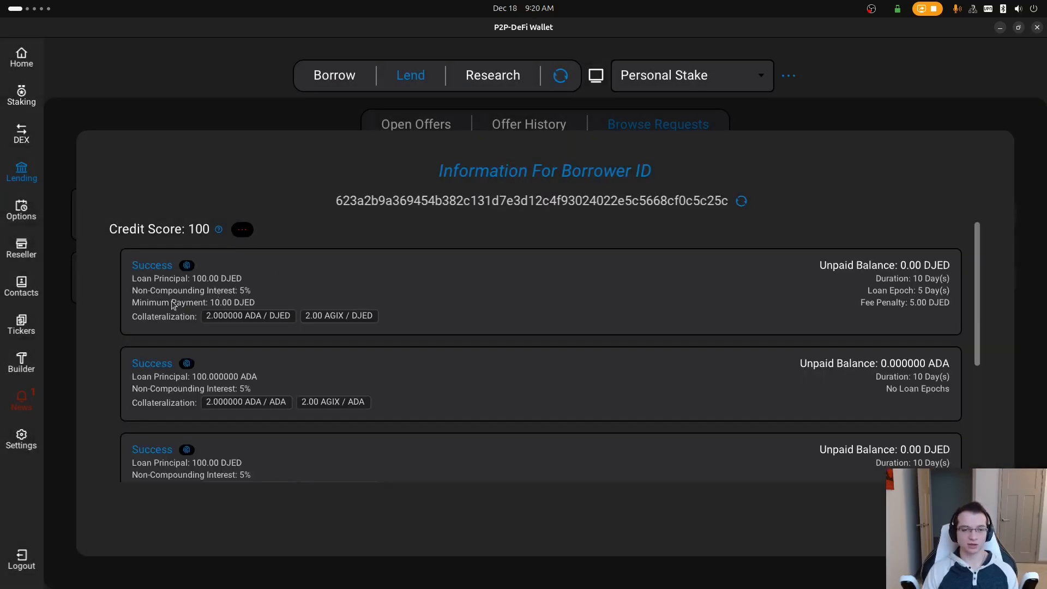
scroll(186, 329, "down", 10)
scroll(214, 369, "up", 8)
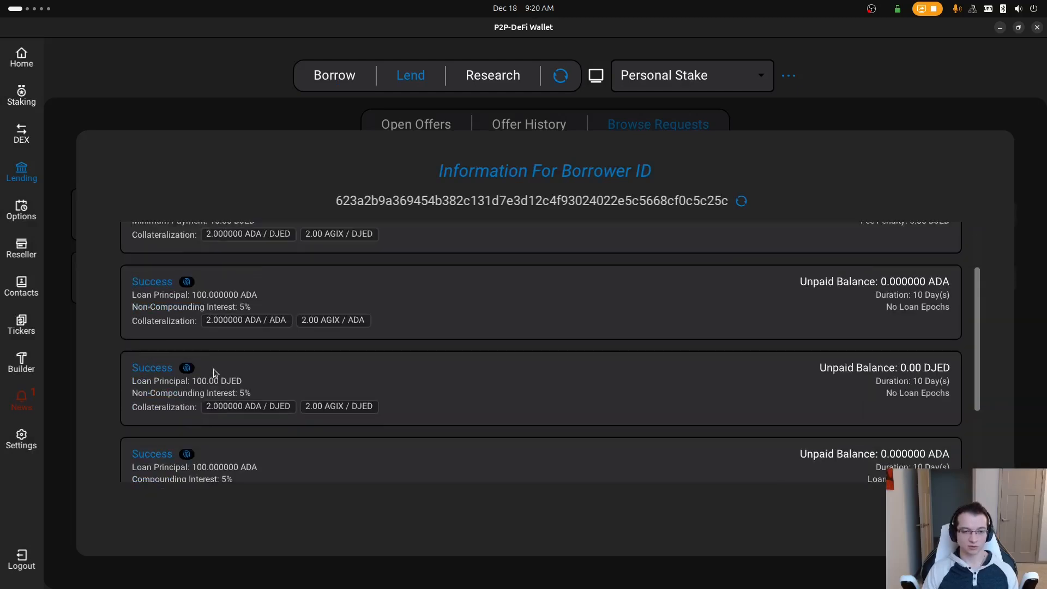
scroll(479, 327, "up", 2)
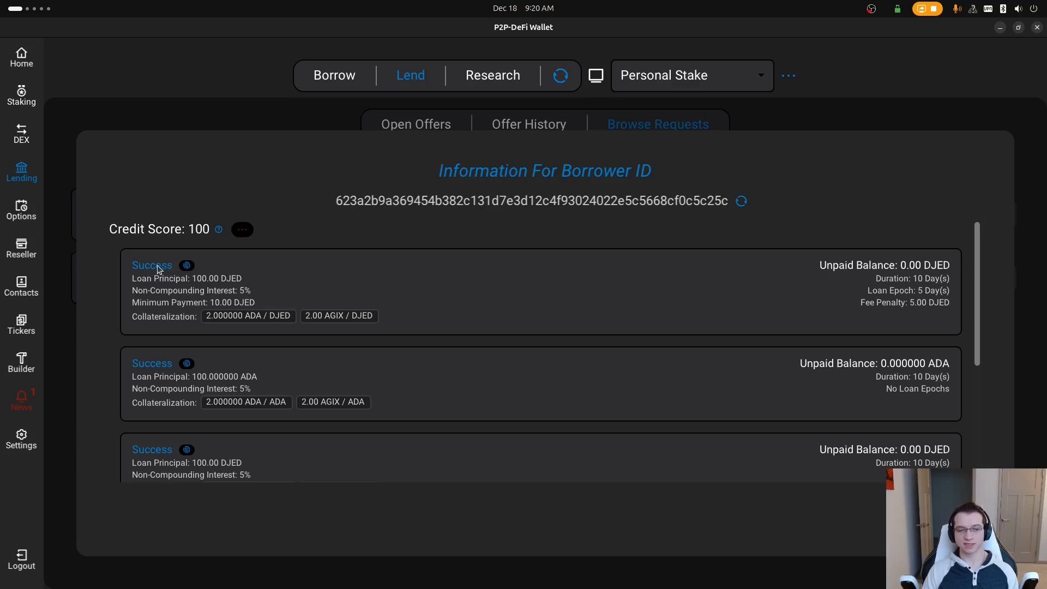
mouse_move(187, 266)
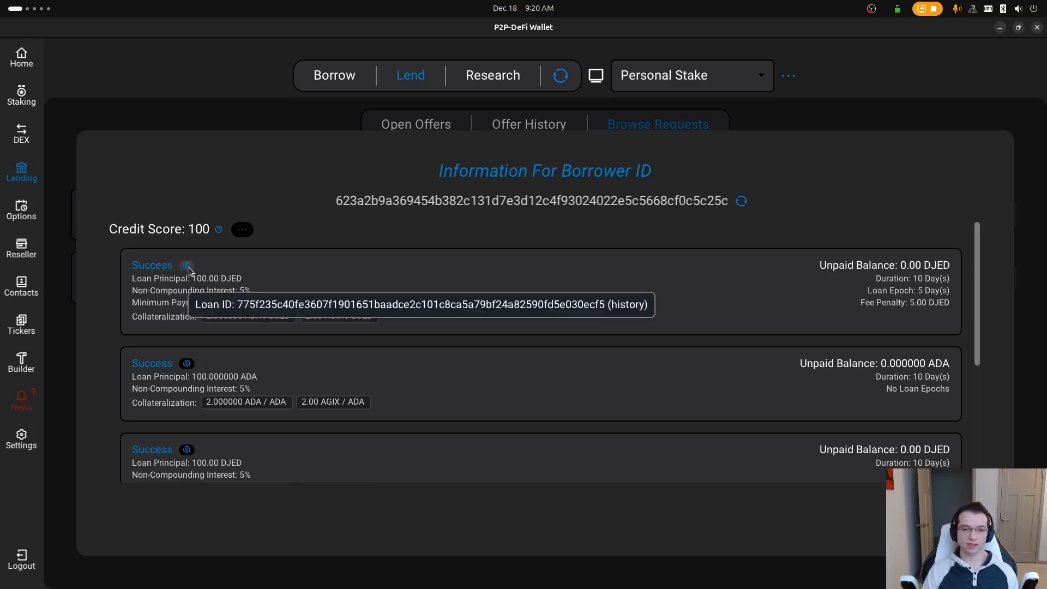
left_click(187, 267)
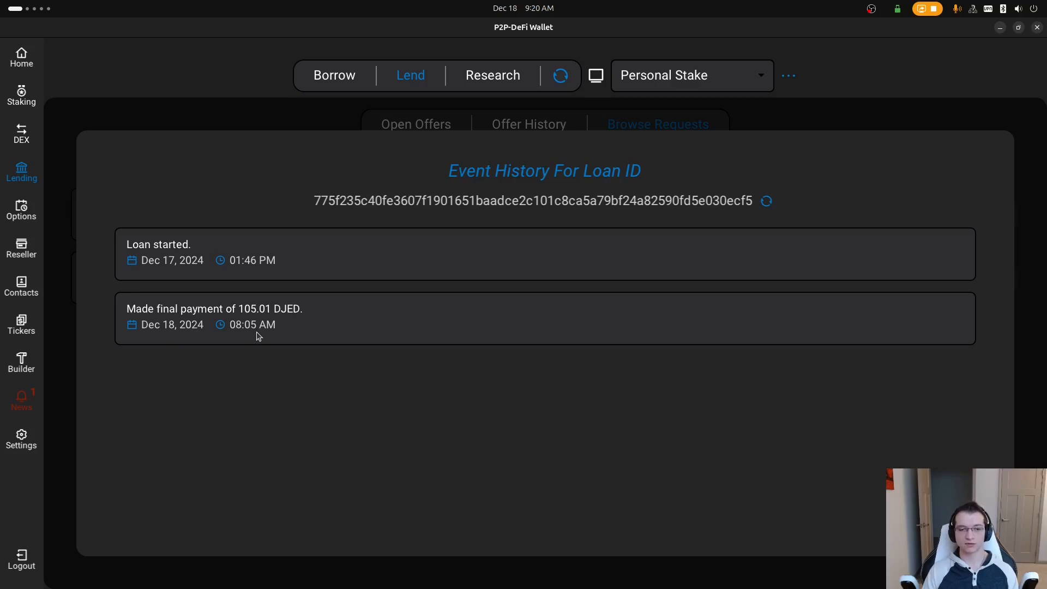
left_click(947, 511)
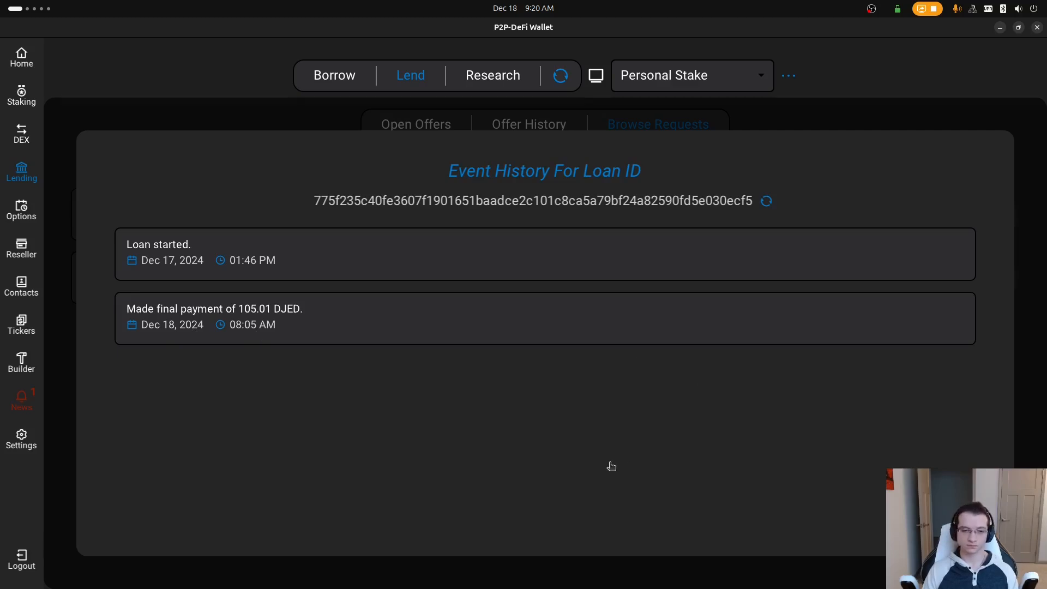
Examine the terms of the borrower's finished loans, including the collateral swap indicator on the compounding ADA loan, and collapse the list.
scroll(349, 339, "down", 1)
scroll(303, 331, "down", 1)
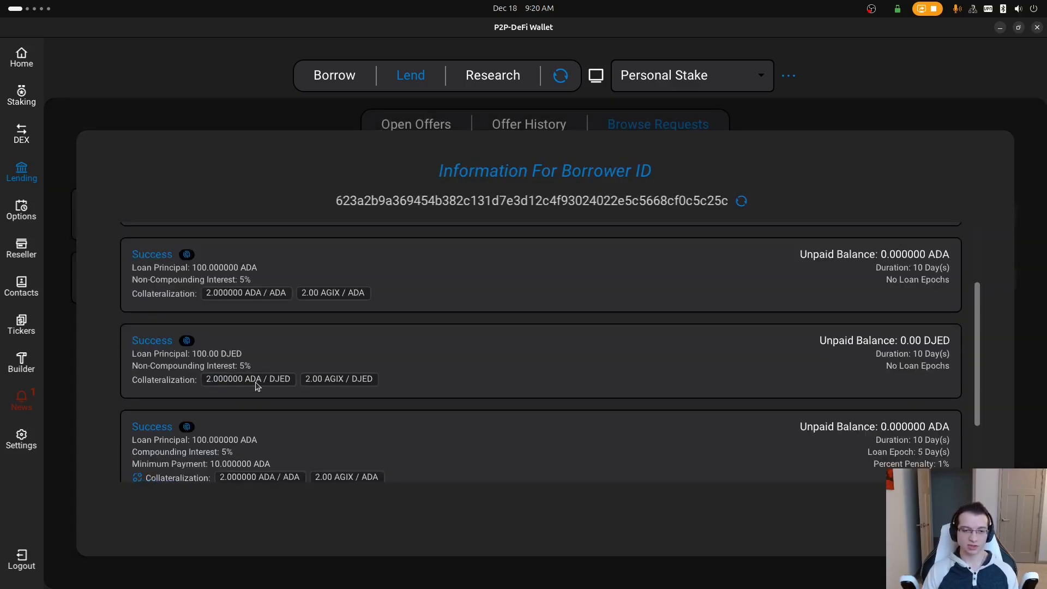
scroll(252, 405, "down", 1)
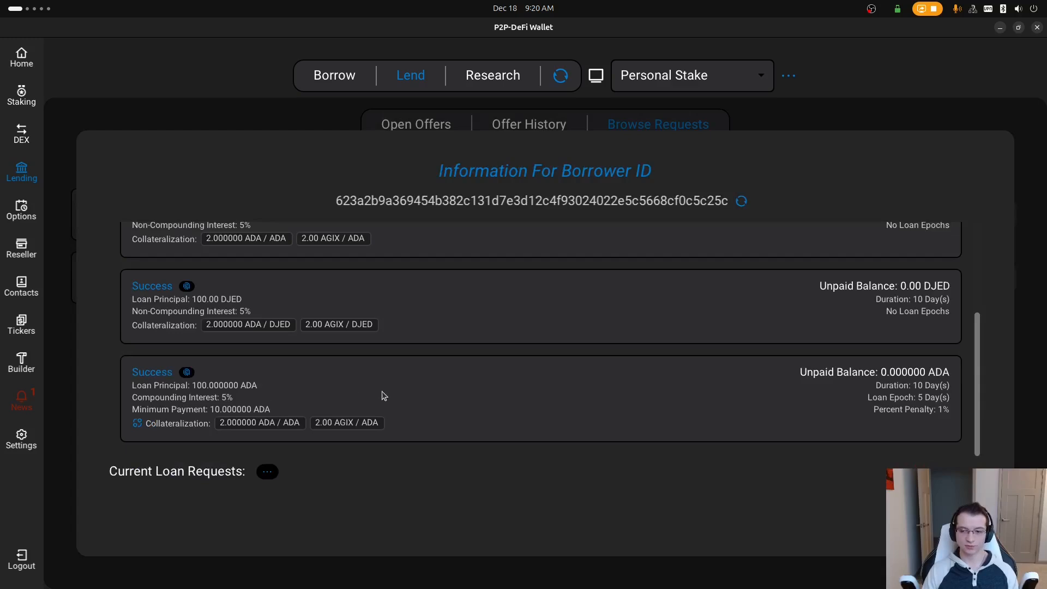
scroll(384, 396, "up", 4)
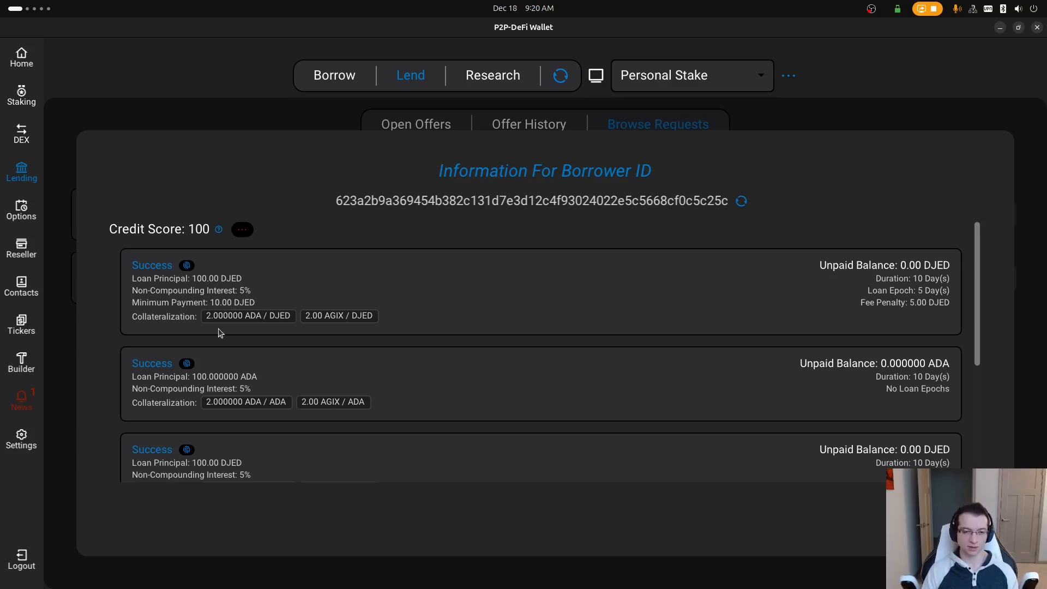
scroll(355, 332, "down", 1)
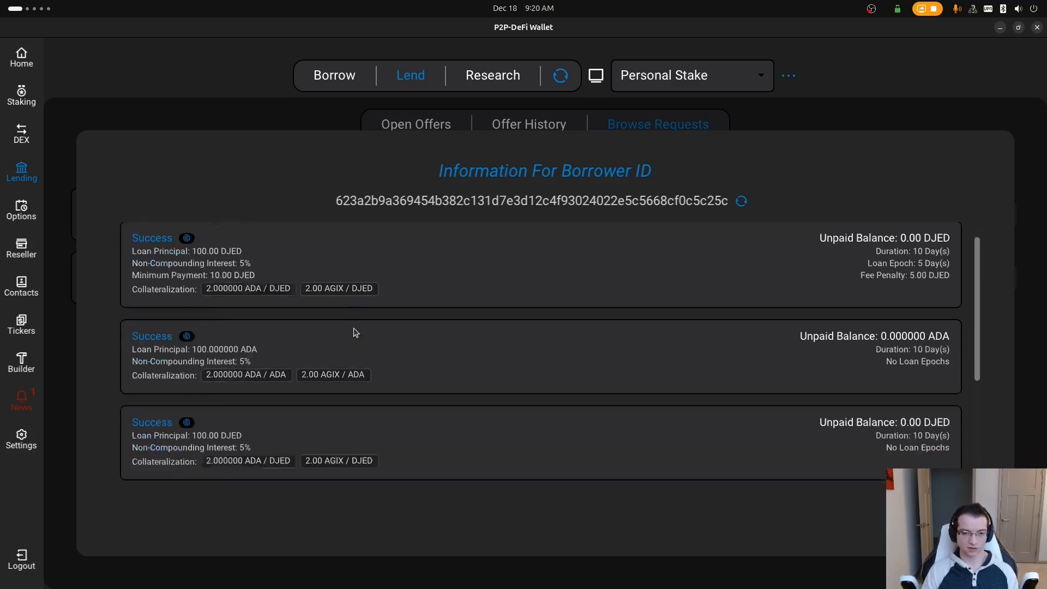
scroll(360, 330, "down", 6)
mouse_move(140, 402)
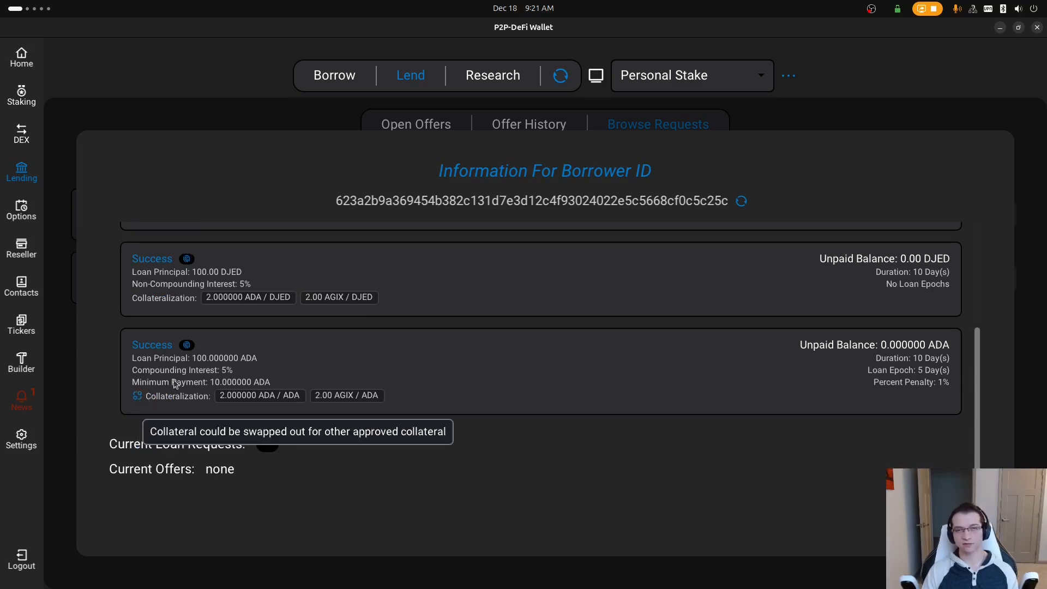
scroll(406, 317, "up", 2)
scroll(231, 329, "up", 3)
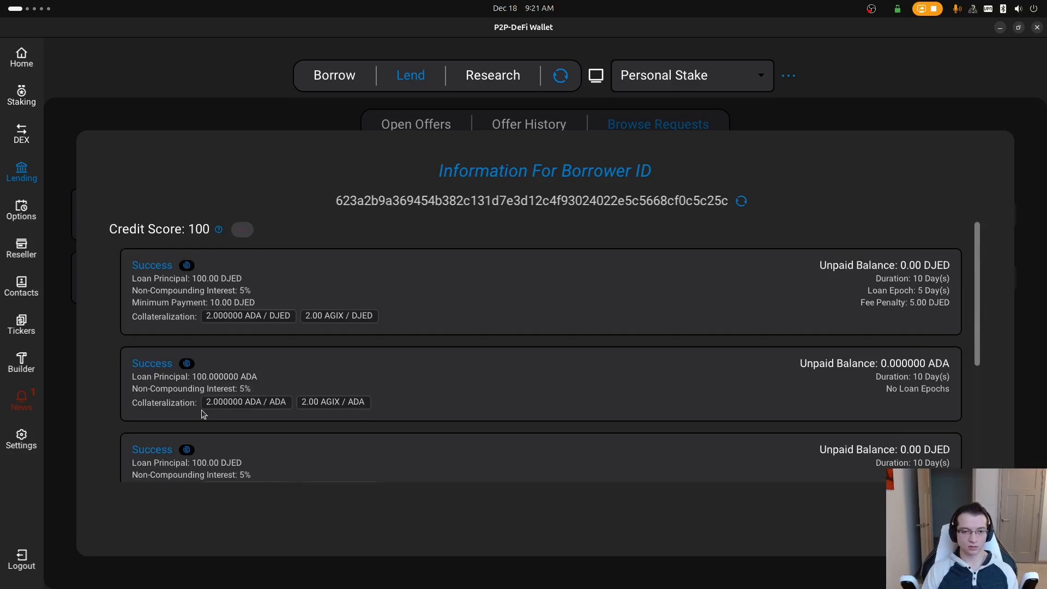
left_click(247, 233)
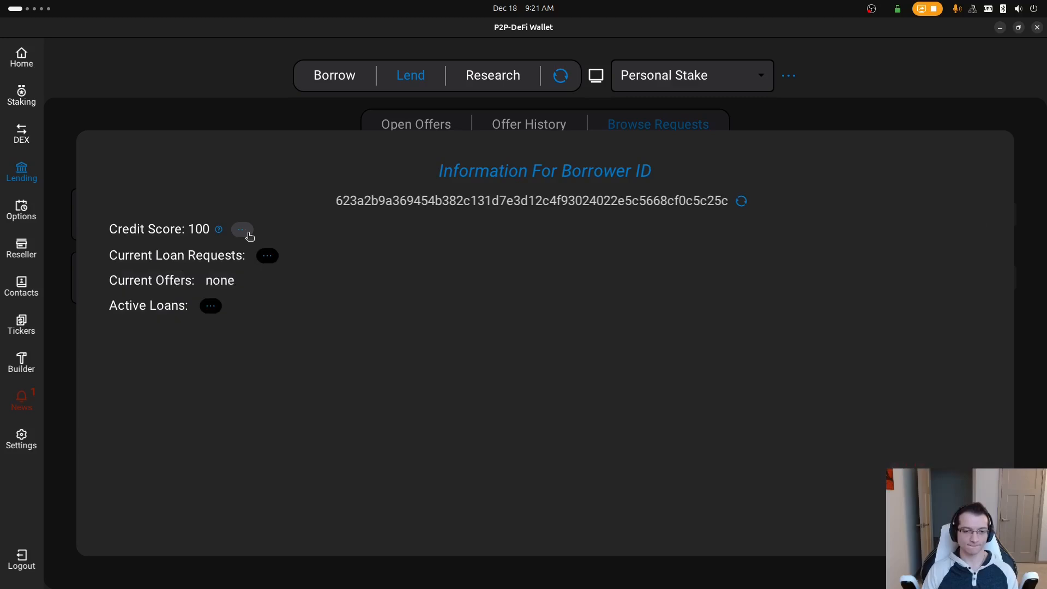
Review the borrower's current loan requests and active loans, collapsing each list after viewing.
left_click(273, 258)
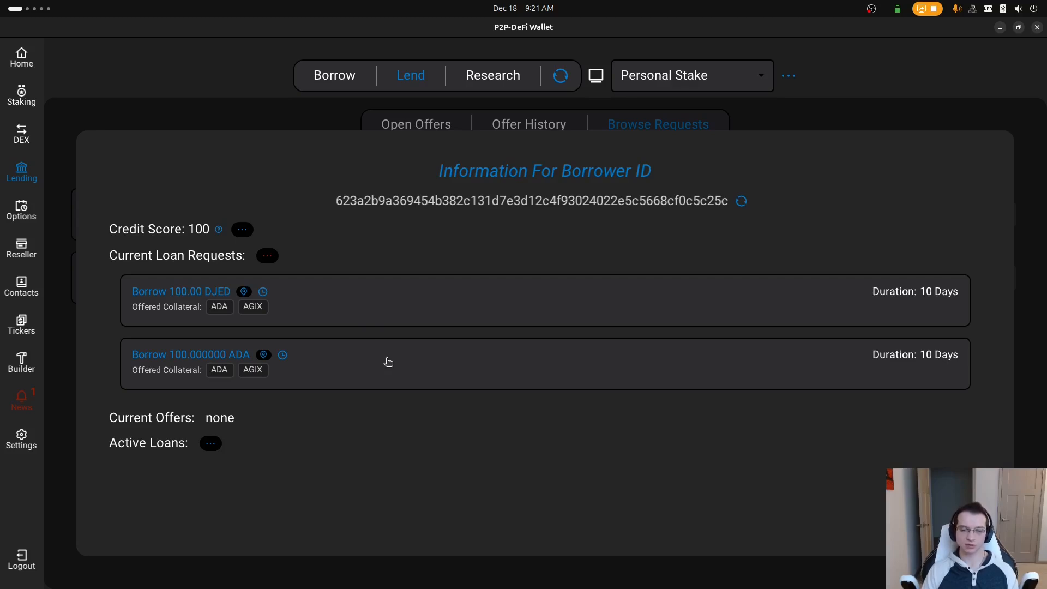
left_click(267, 257)
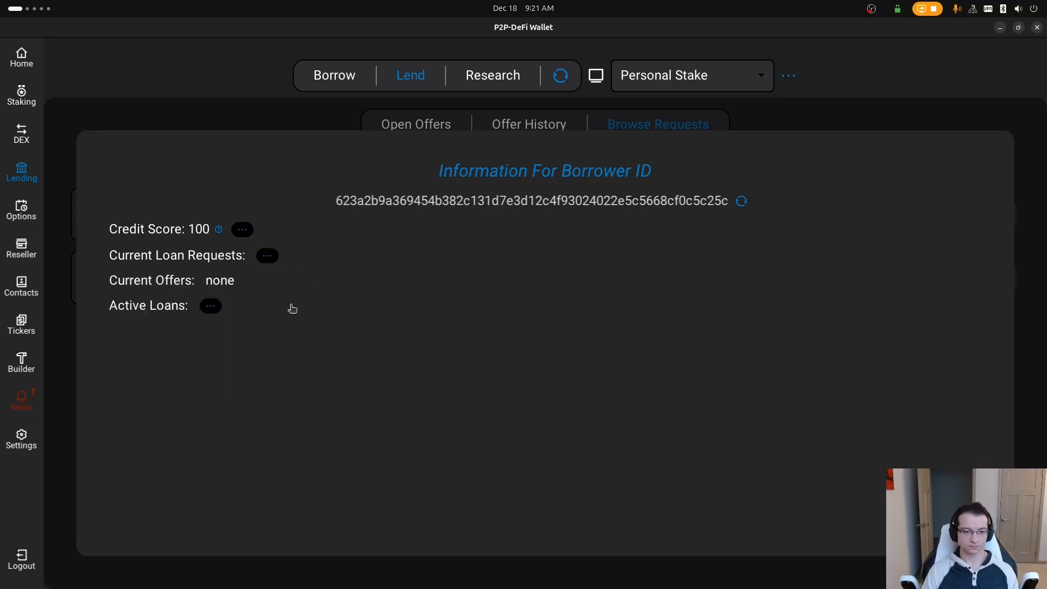
left_click(212, 306)
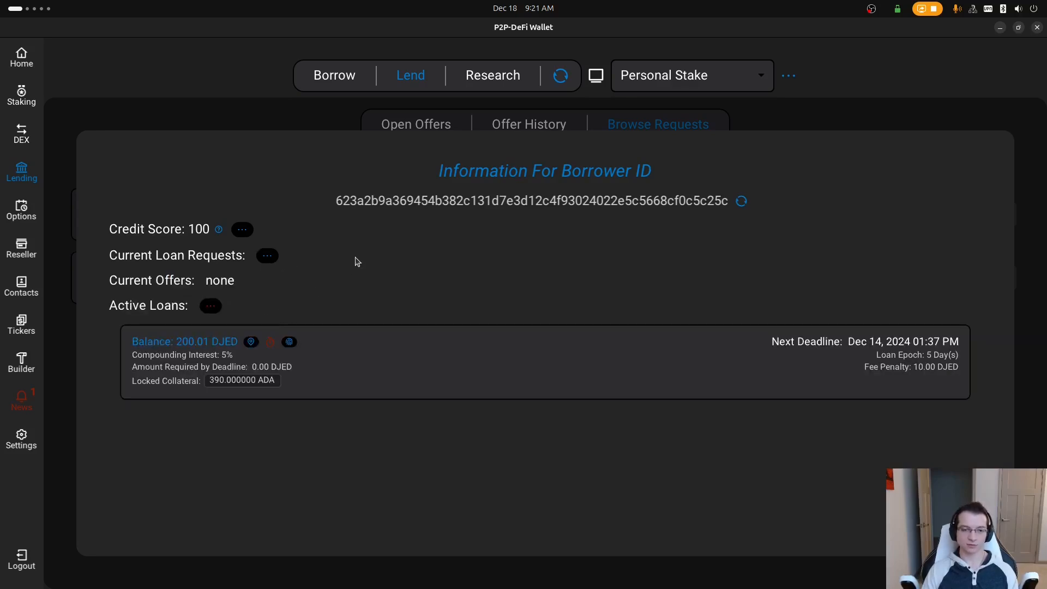
left_click(210, 306)
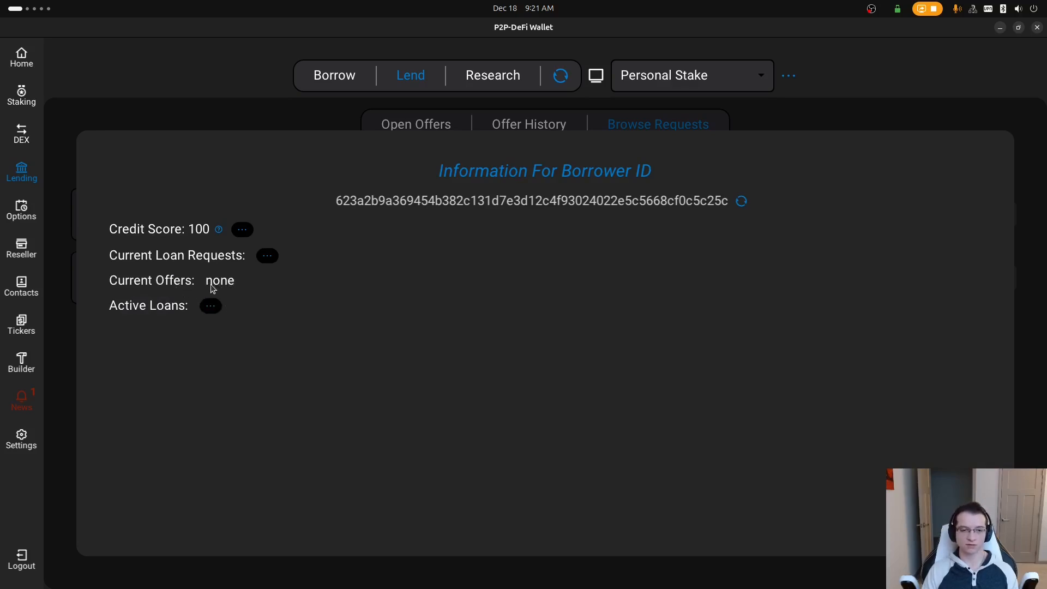
View the event history of the borrower's active DJED loan and return to the requests for loans.
left_click(210, 306)
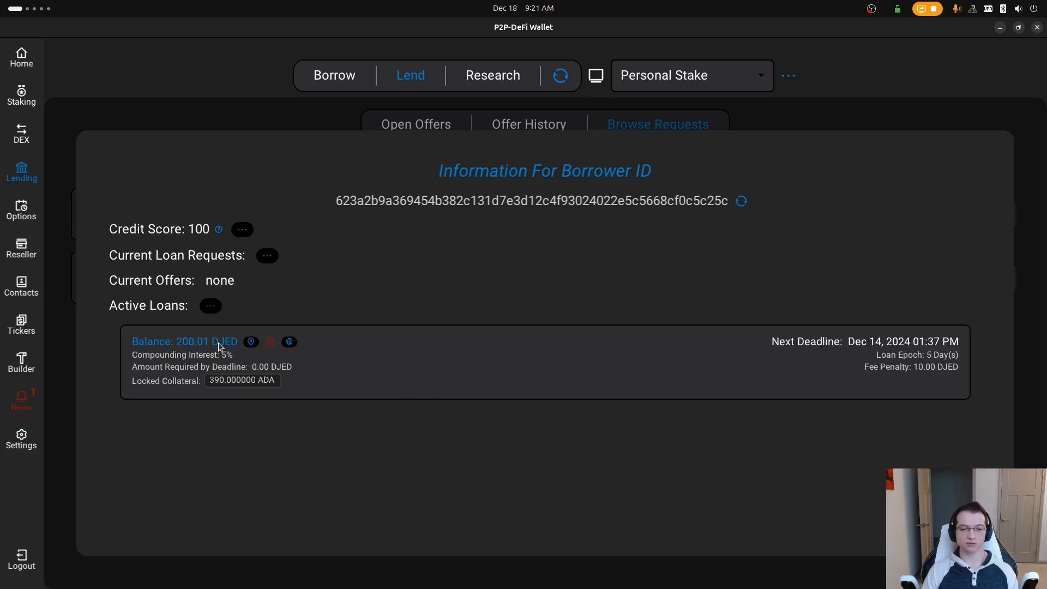
mouse_move(255, 345)
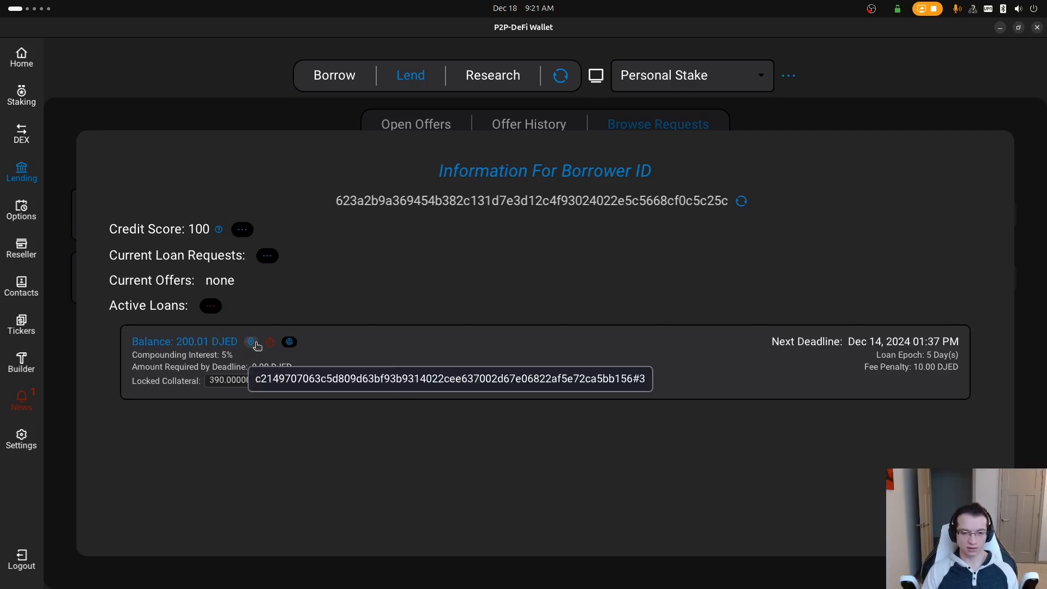
left_click(290, 341)
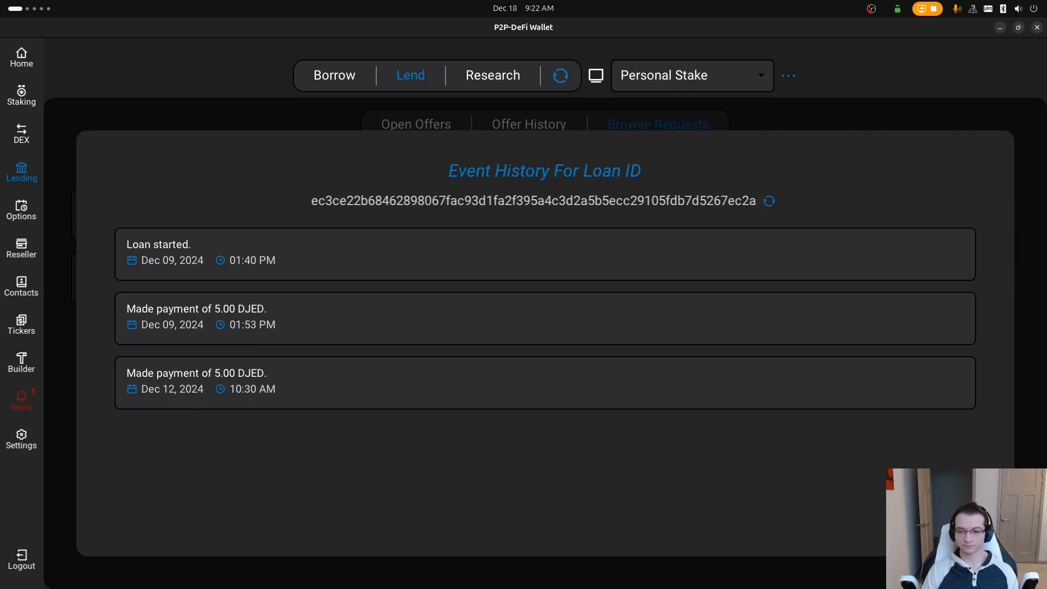
left_click(963, 529)
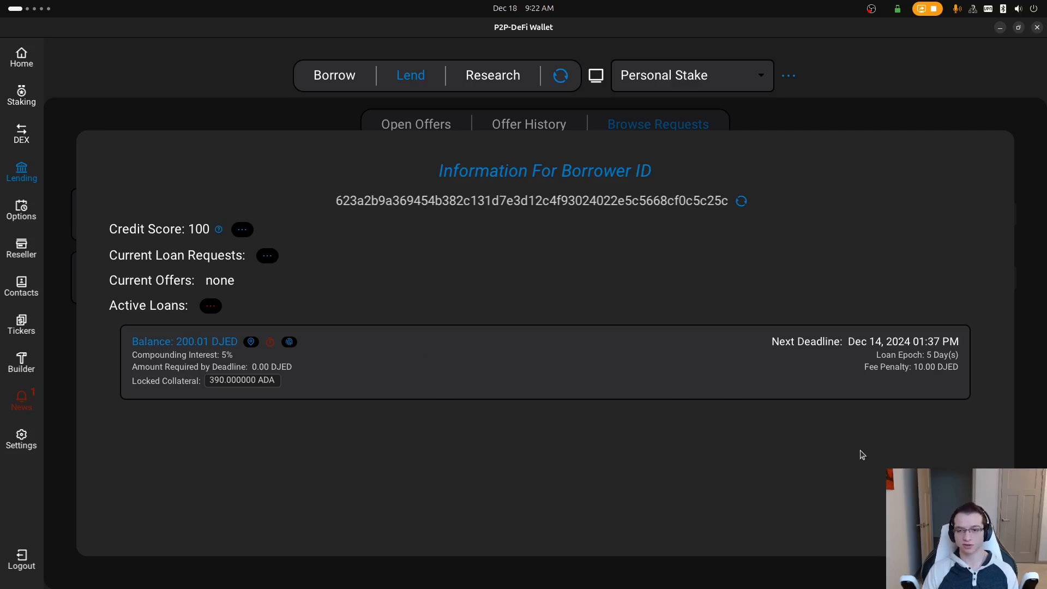
left_click(482, 113)
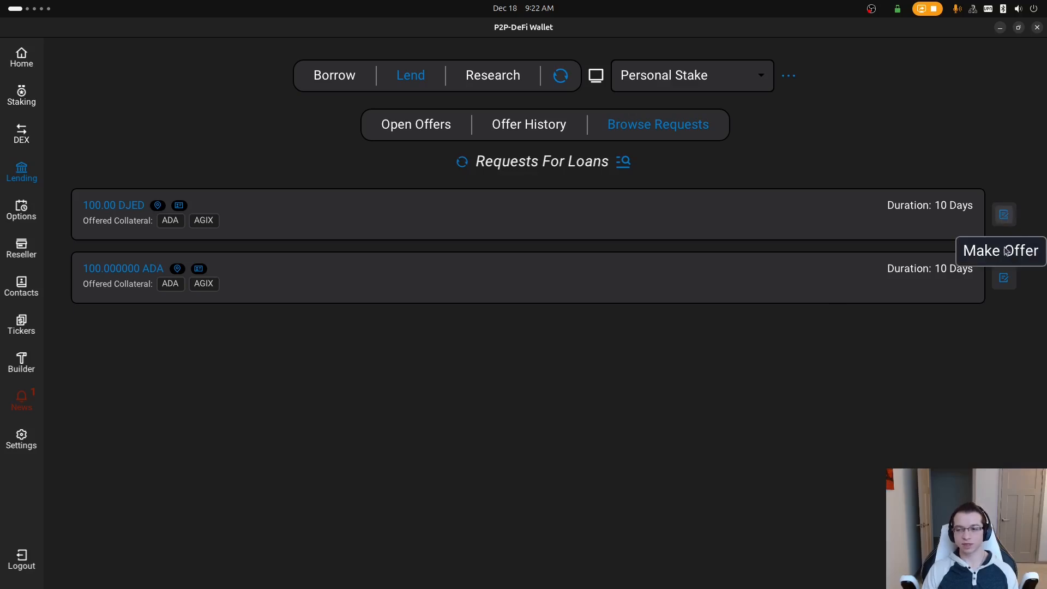
Start a new offer on the 100.00 DJED request, keeping the loan amount, 10-day duration and Personal payment address.
left_click(1002, 213)
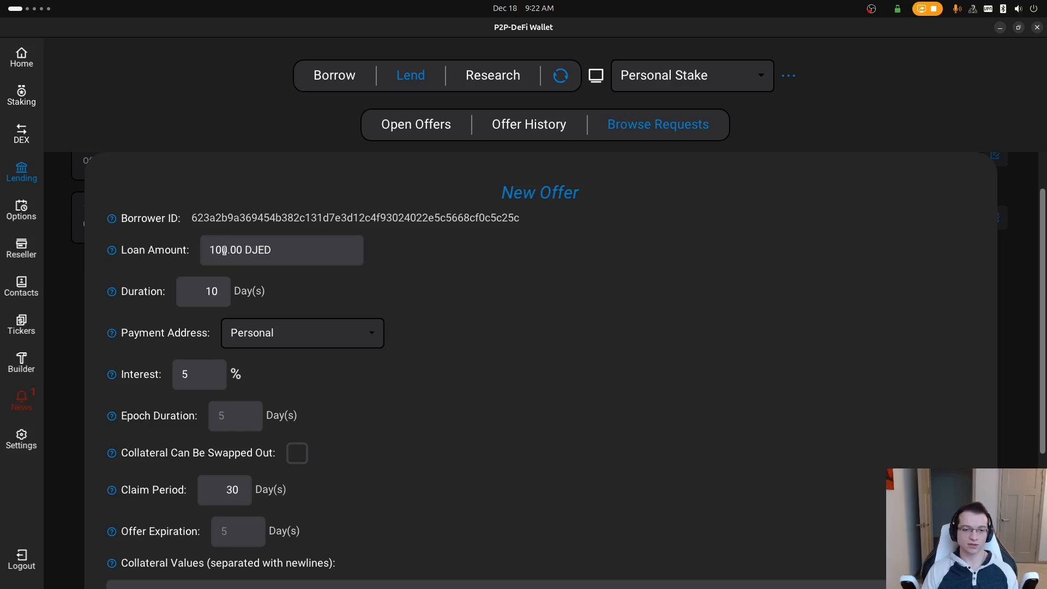
double_click(265, 249)
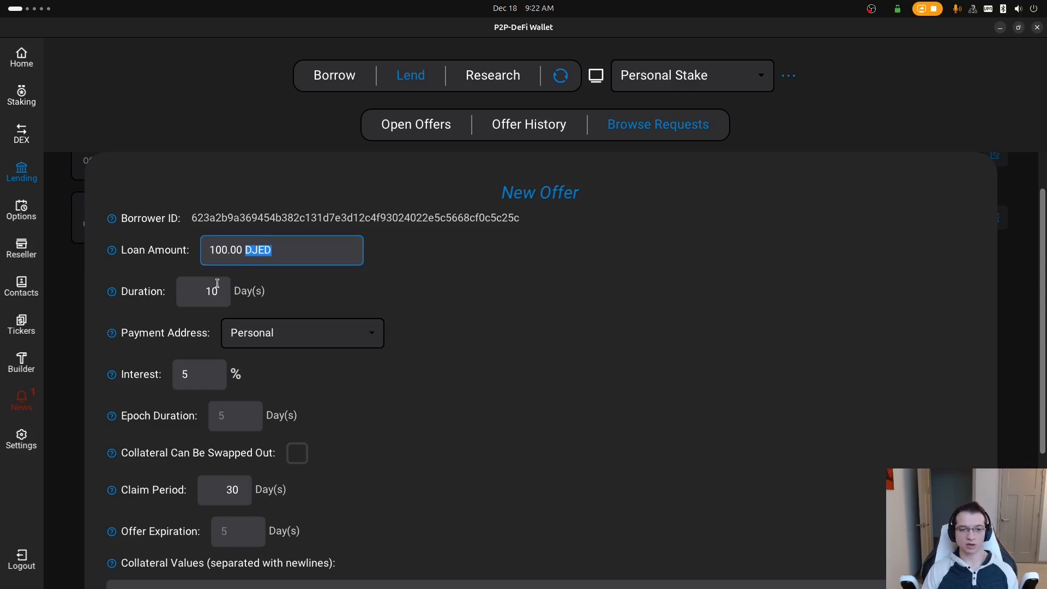
triple_click(265, 249)
left_click(266, 249)
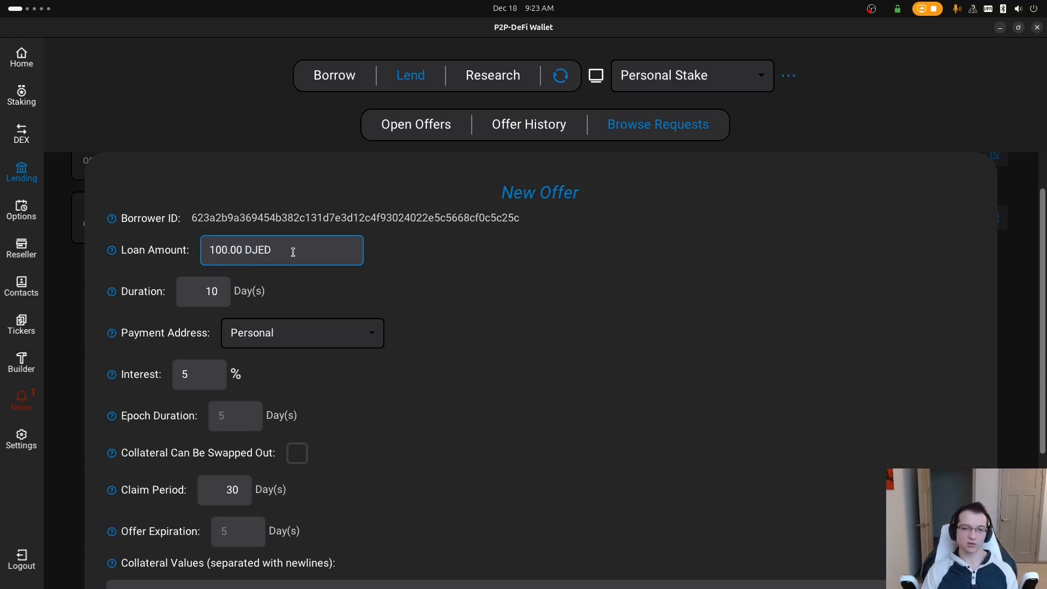
left_click(197, 298)
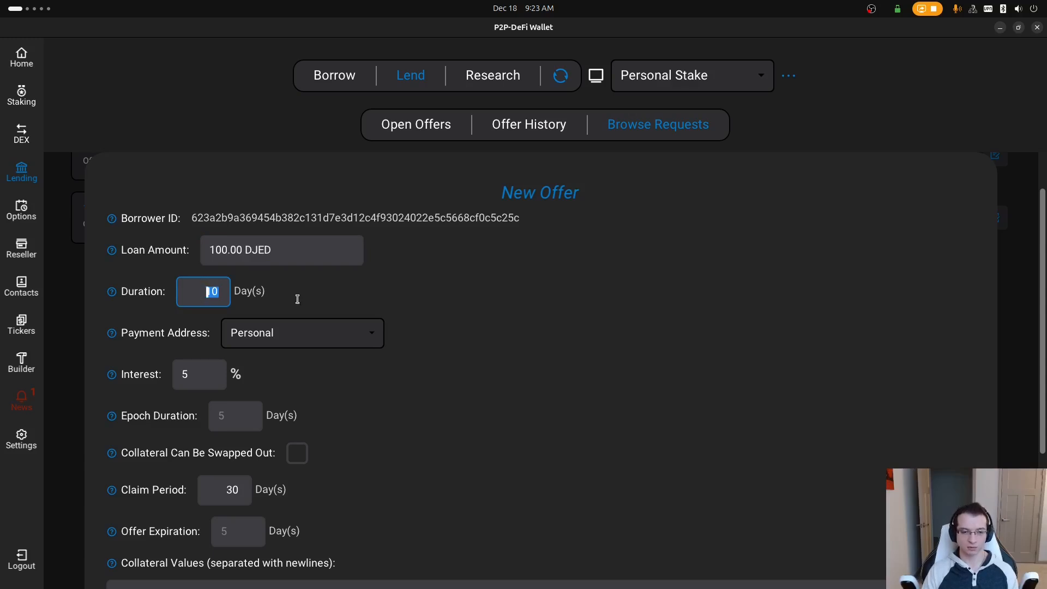
left_click(321, 339)
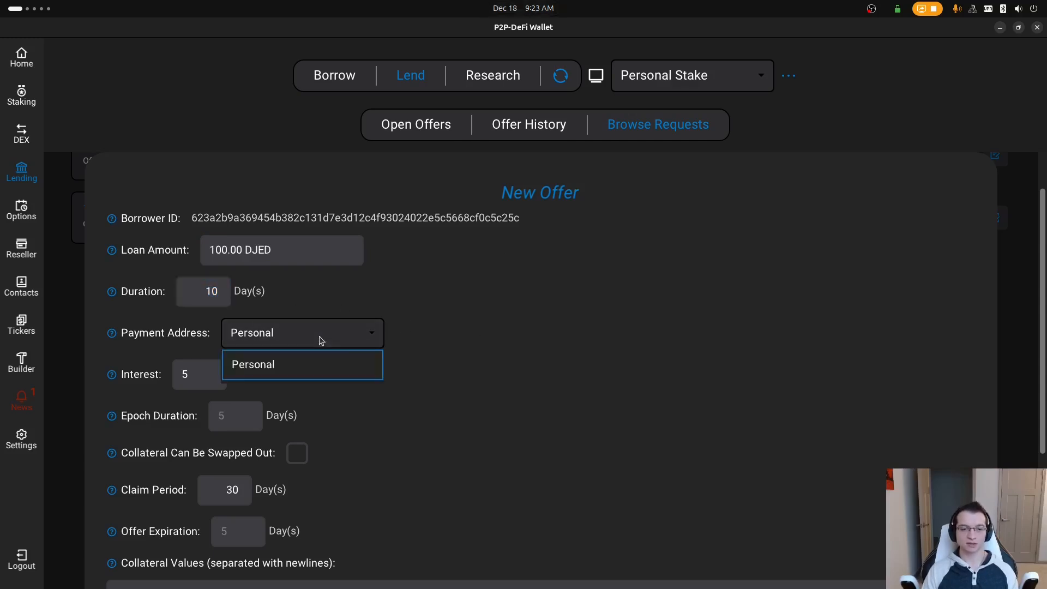
left_click(321, 341)
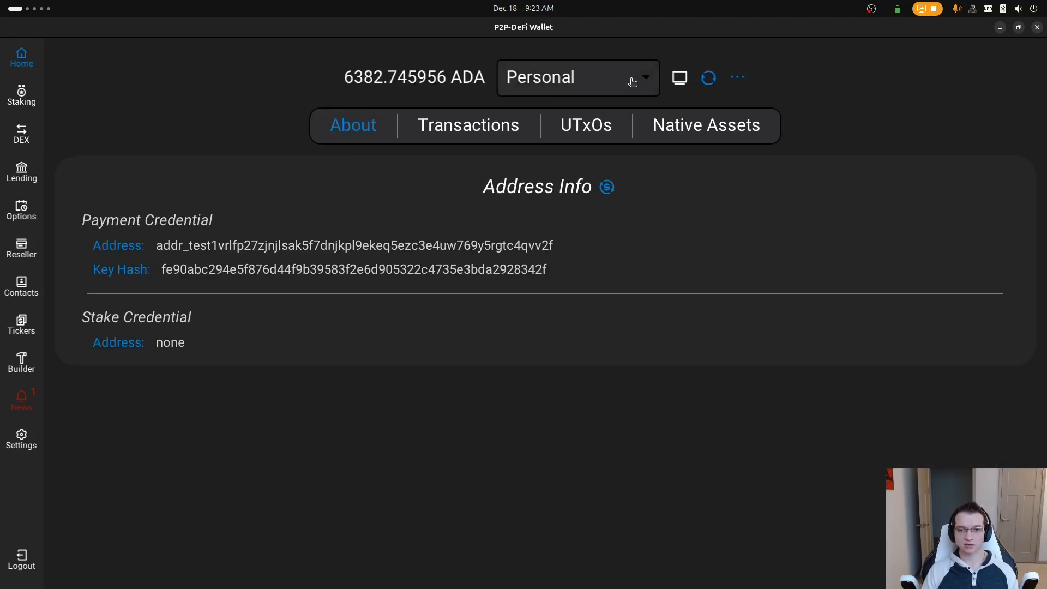
Check the addresses available on the Home page, return to the new offer and review its payment address choices.
left_click(631, 83)
left_click(619, 85)
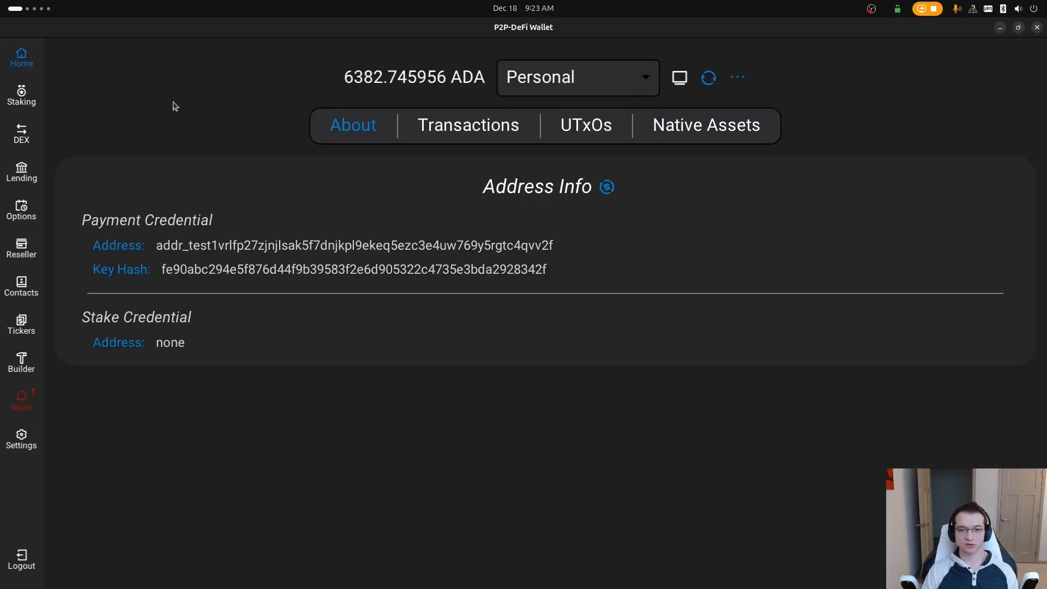
left_click(17, 174)
left_click(289, 332)
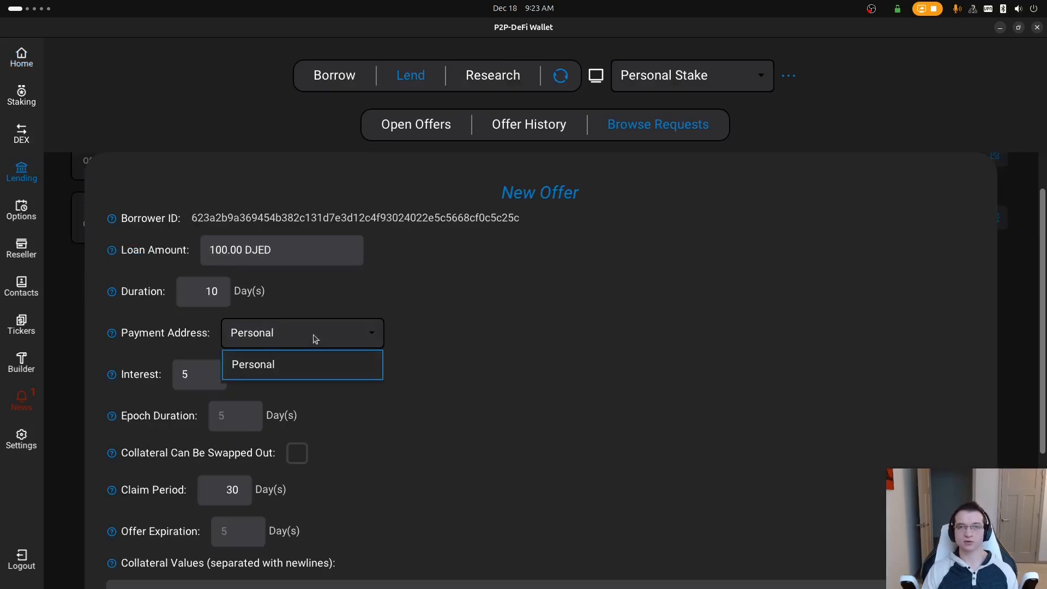
left_click(315, 339)
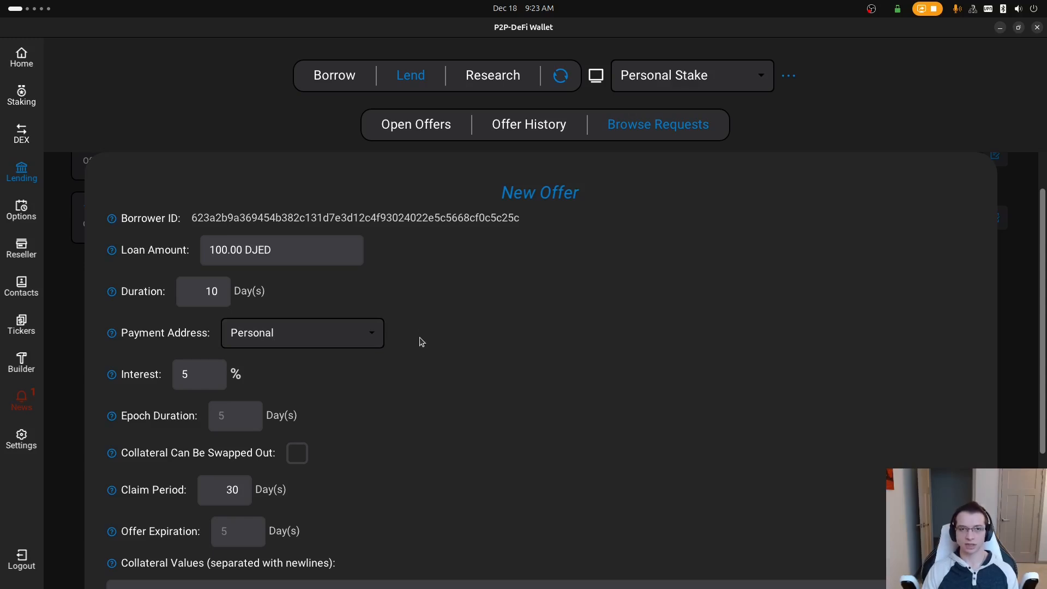
left_click(207, 380)
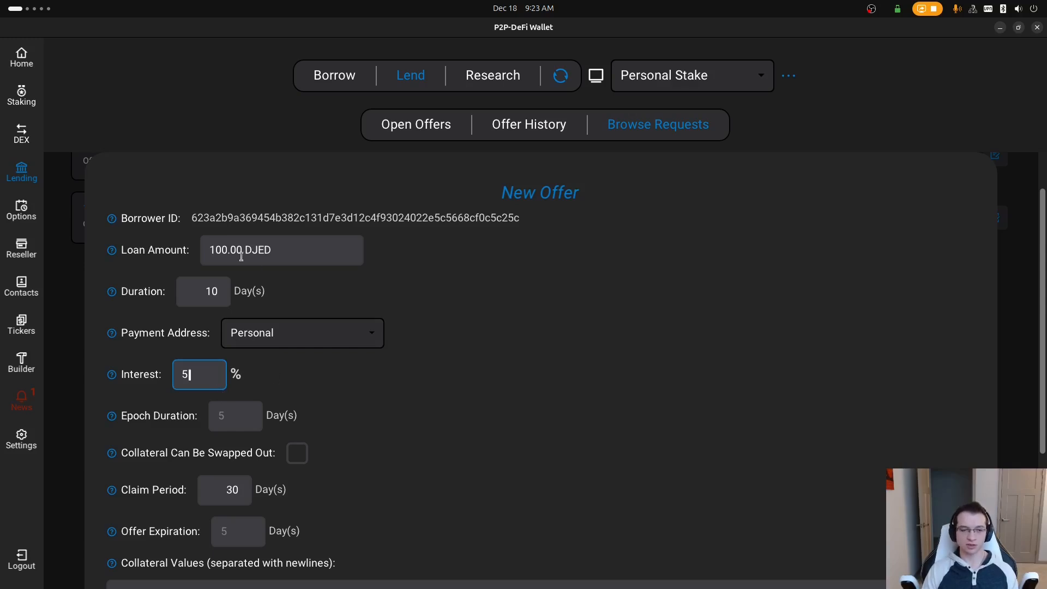
triple_click(308, 241)
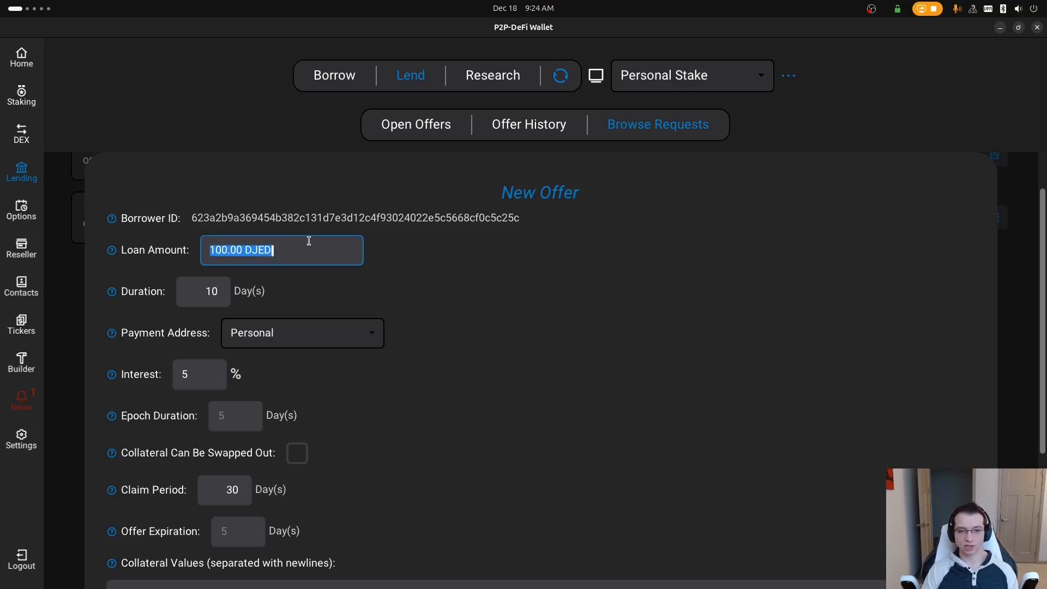
left_click(297, 248)
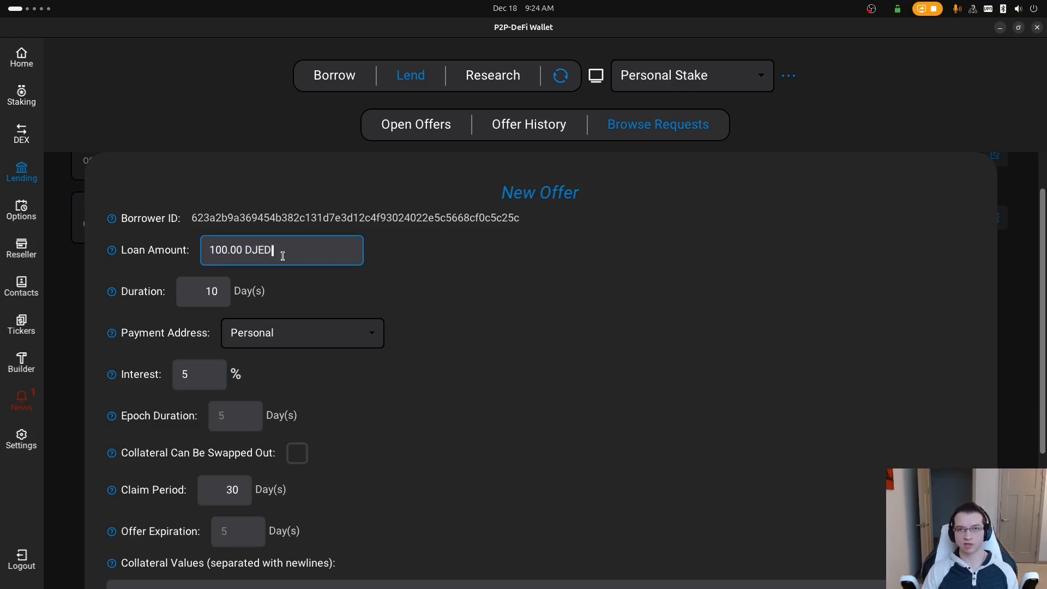
Set the offer's epoch duration to 5 days and leave Compounding off.
left_click(246, 409)
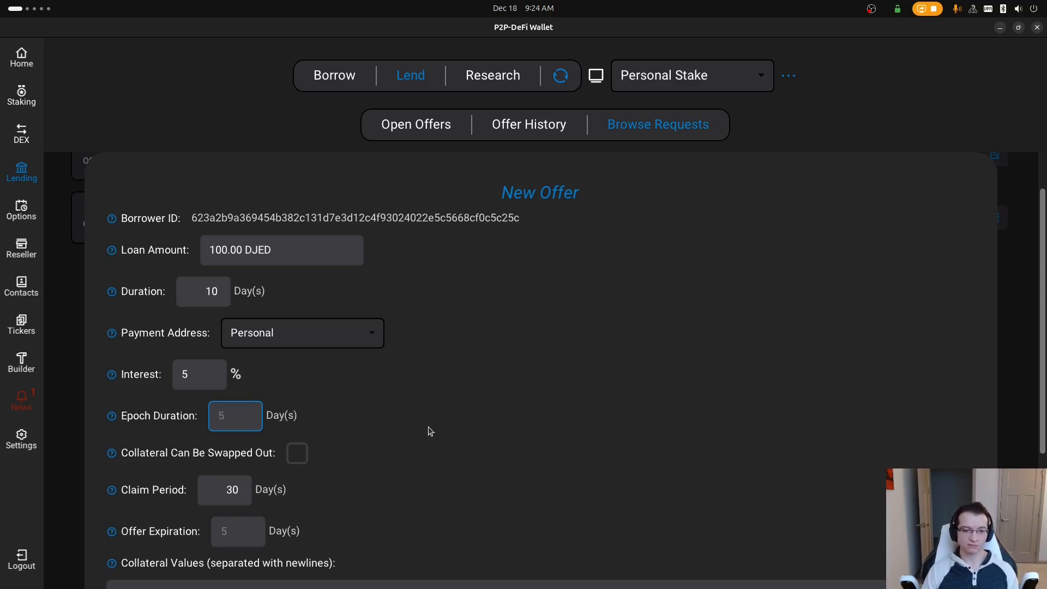
type("5")
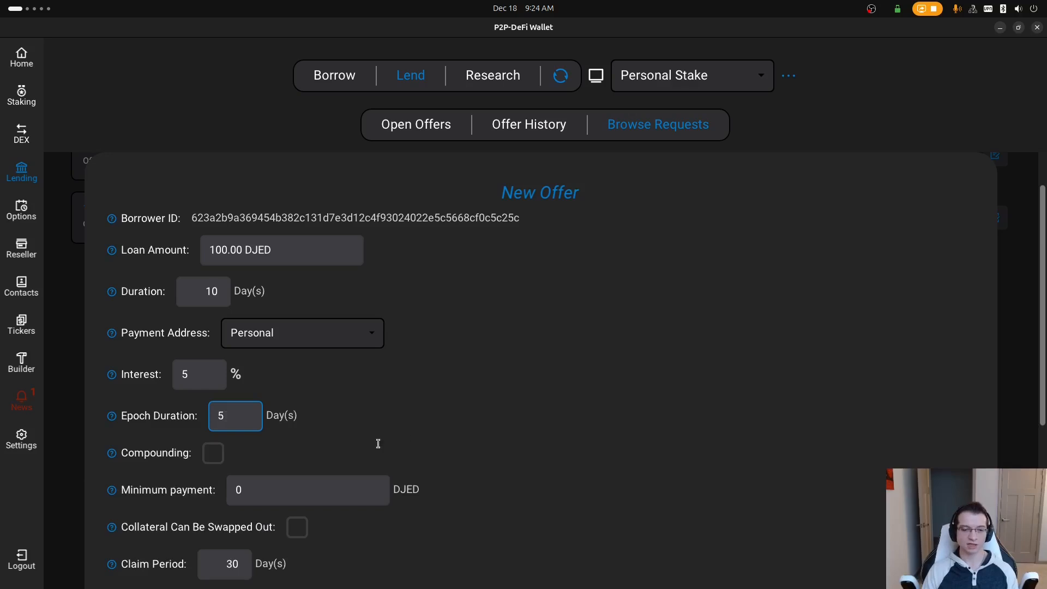
left_click(213, 461)
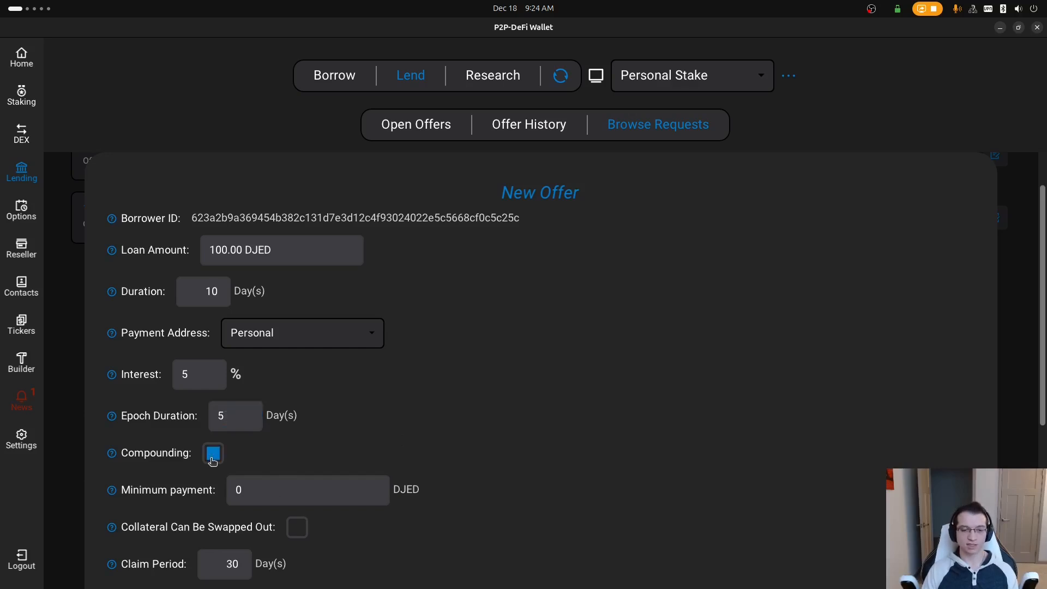
left_click(212, 461)
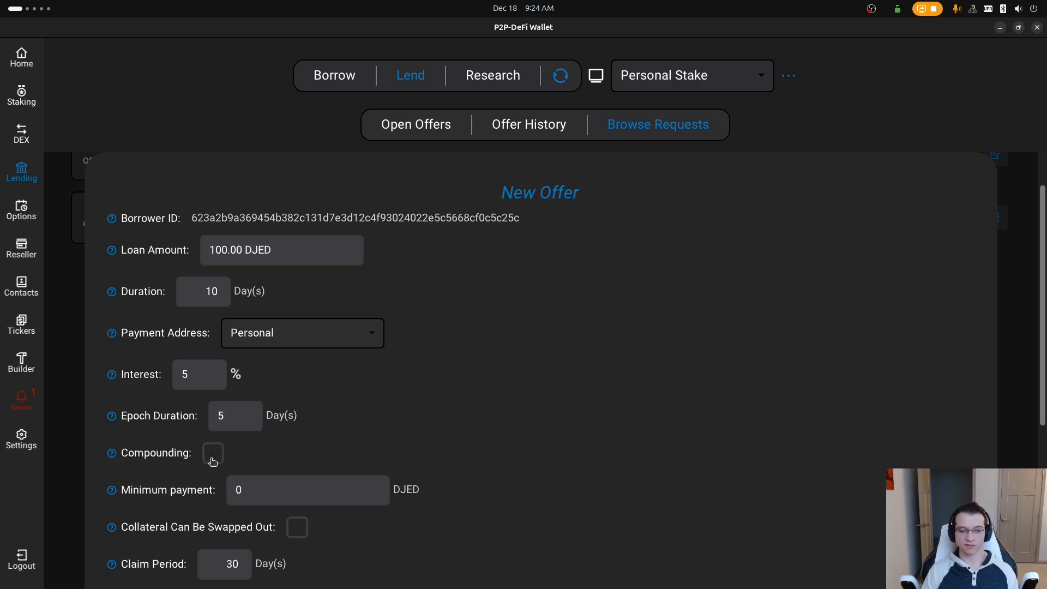
Set the minimum payment of the new offer to 10 DJED.
left_click(291, 489)
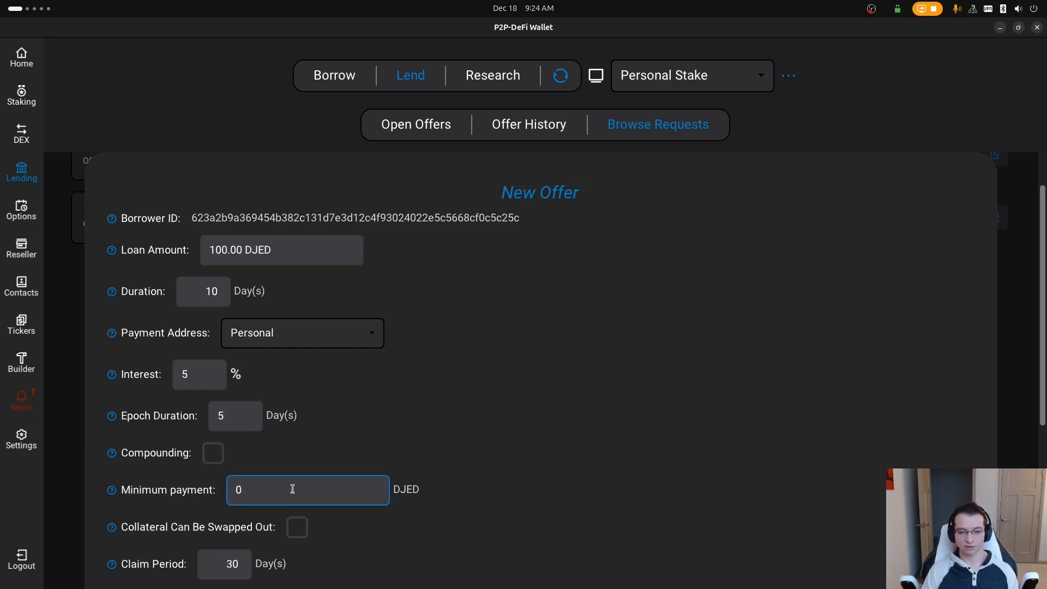
key("BackSpace")
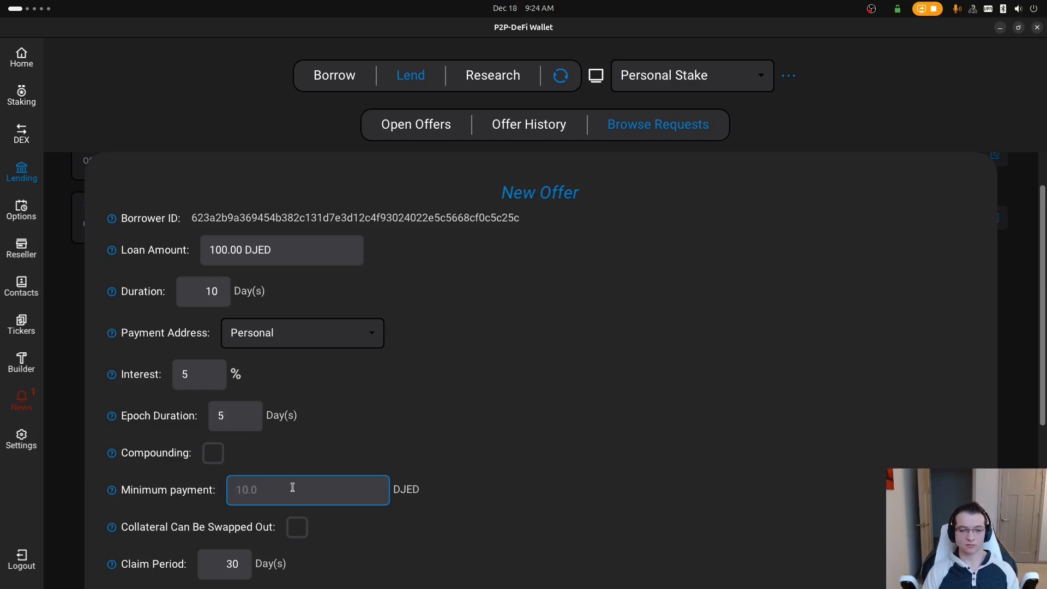
type("10")
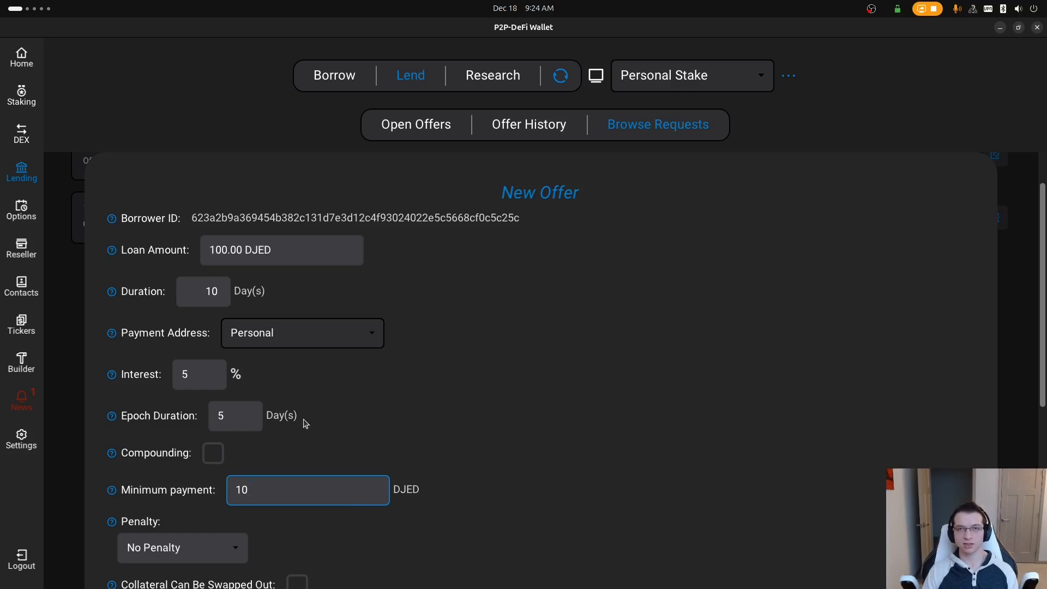
Choose Fixed Fee Penalty for missed minimum payments and set the fee to 10 DJED.
scroll(518, 410, "down", 1)
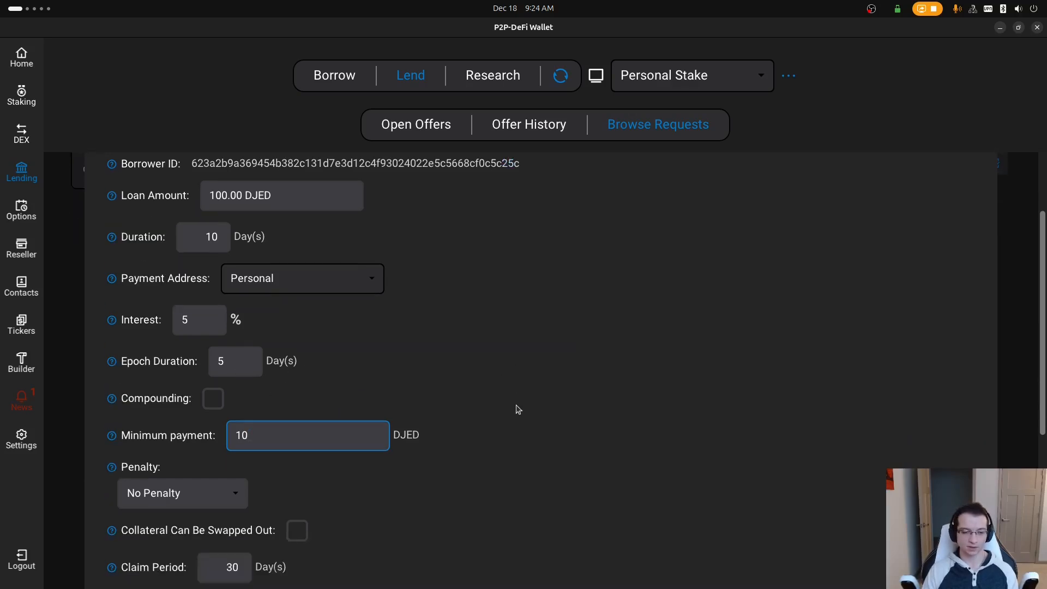
scroll(518, 410, "down", 2)
scroll(172, 384, "down", 2)
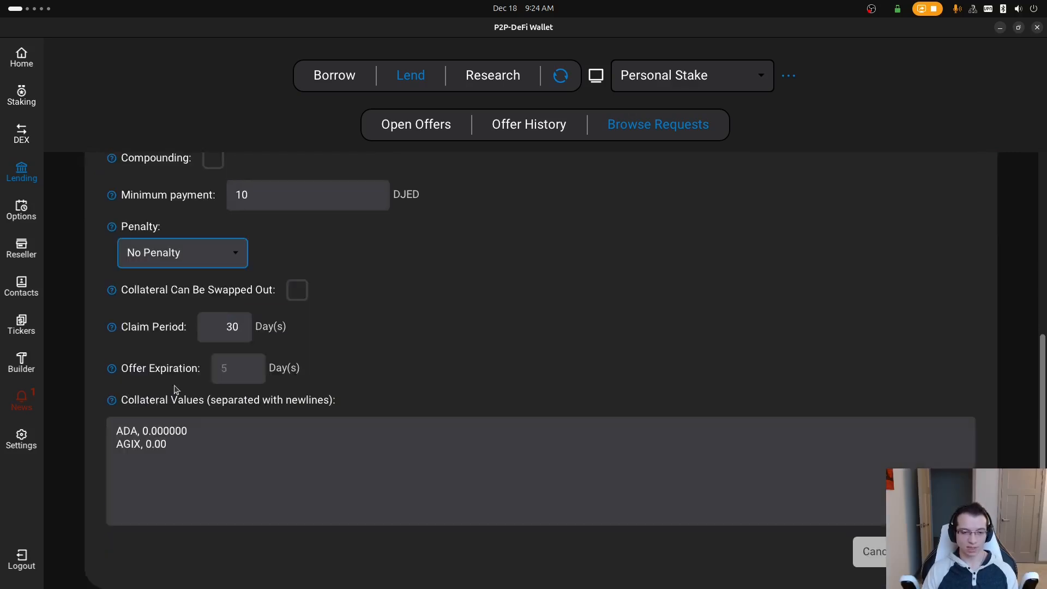
left_click(198, 253)
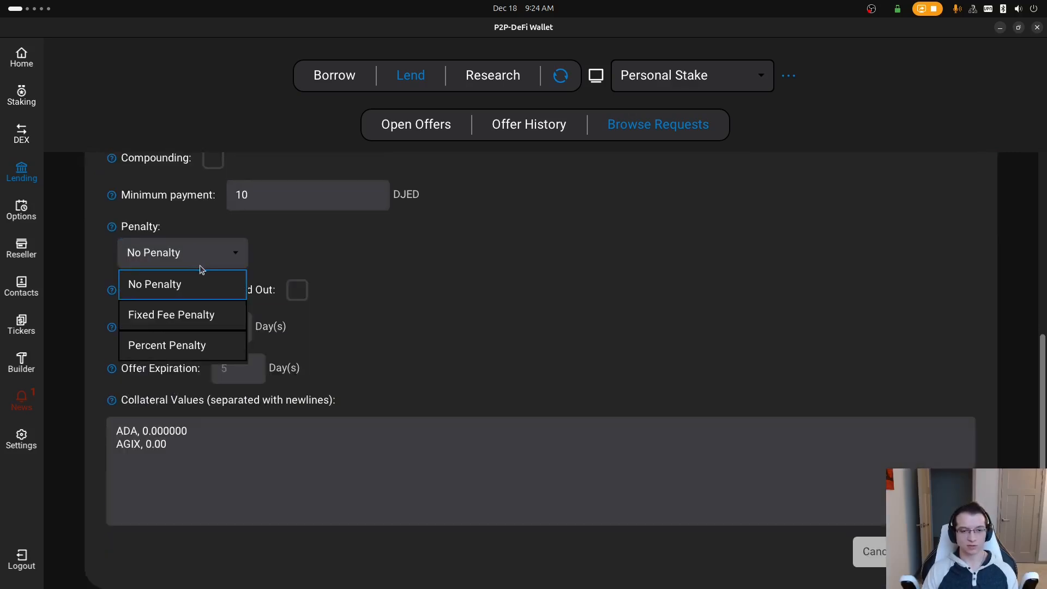
left_click(177, 321)
left_click(302, 252)
key("BackSpace")
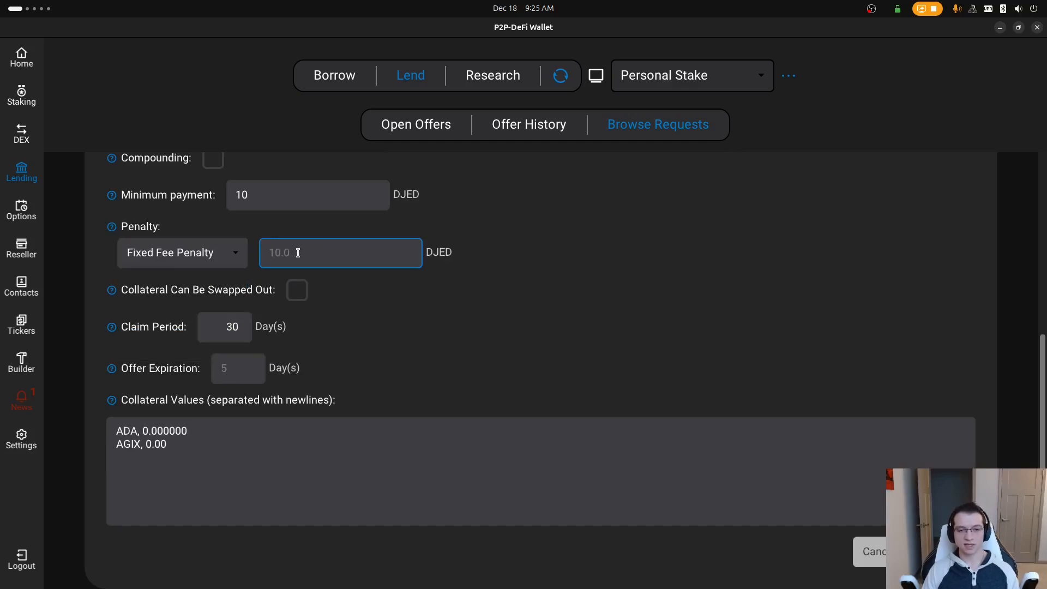
type("10")
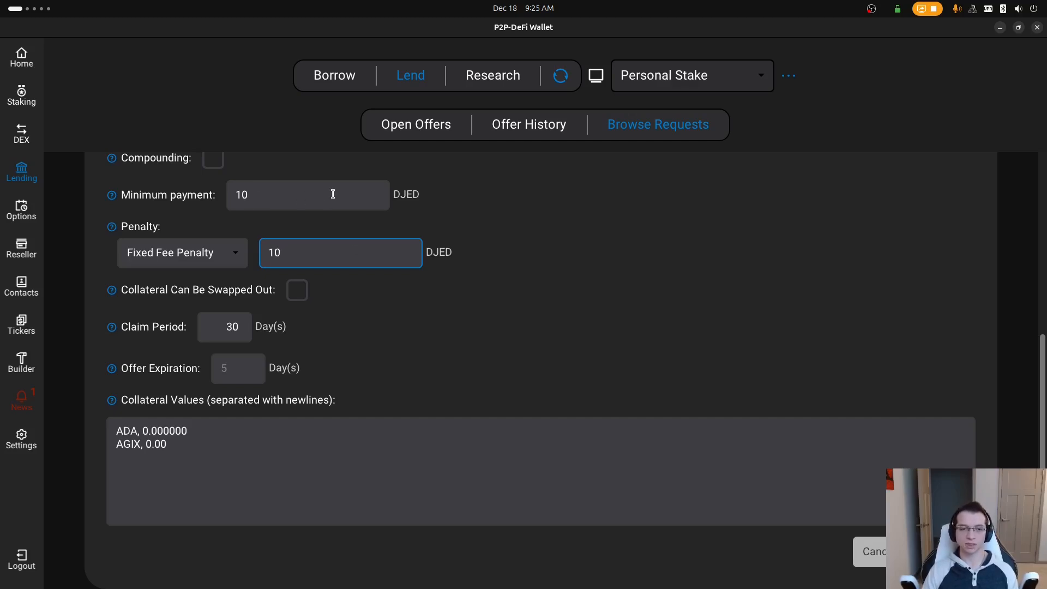
left_click(204, 265)
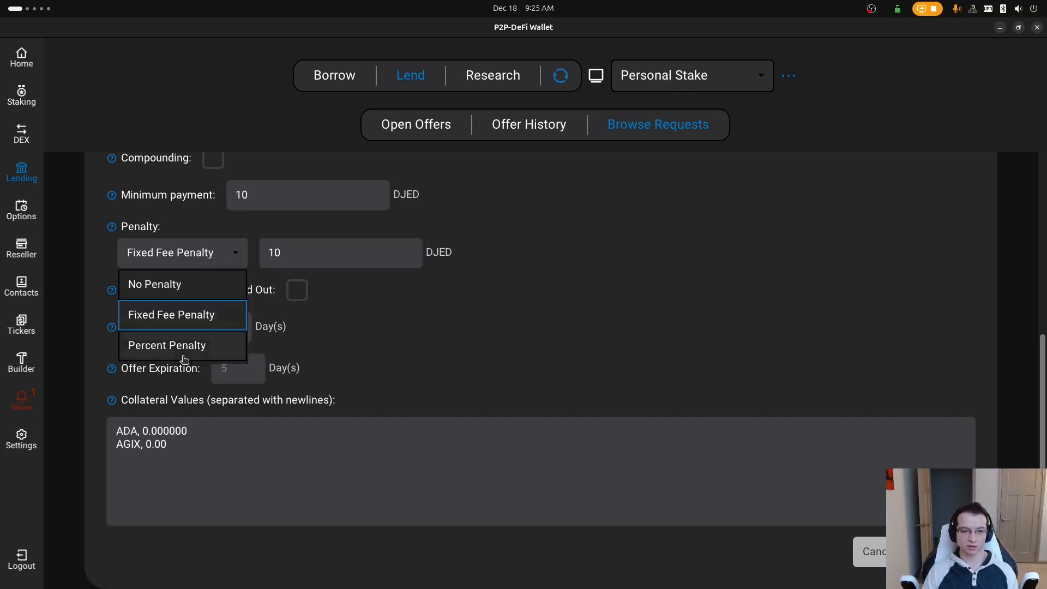
left_click(197, 310)
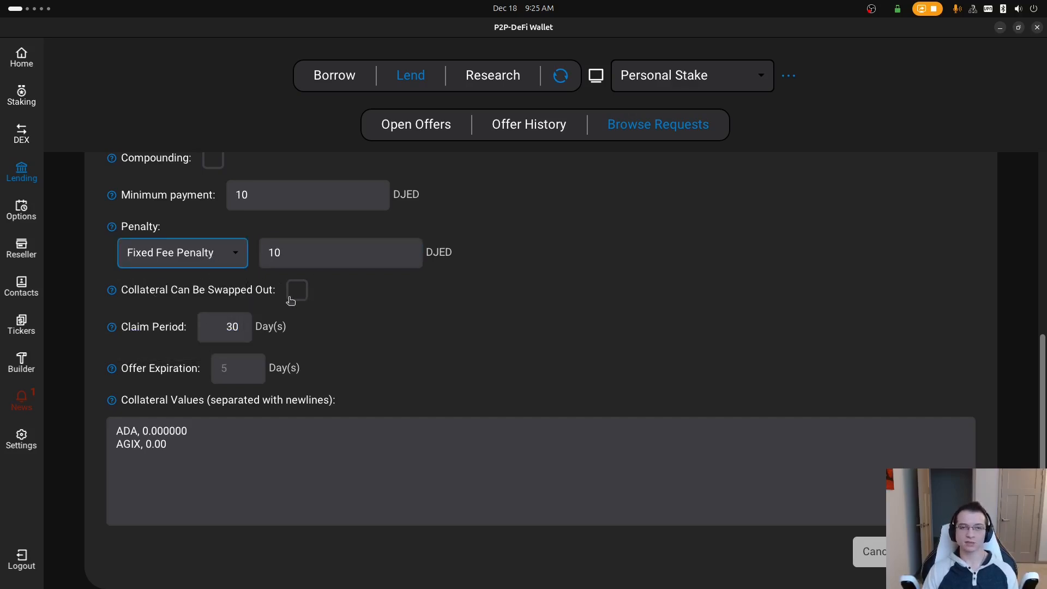
Read the explanation of Collateral Can Be Swapped Out, try the option and leave it off.
left_click(112, 289)
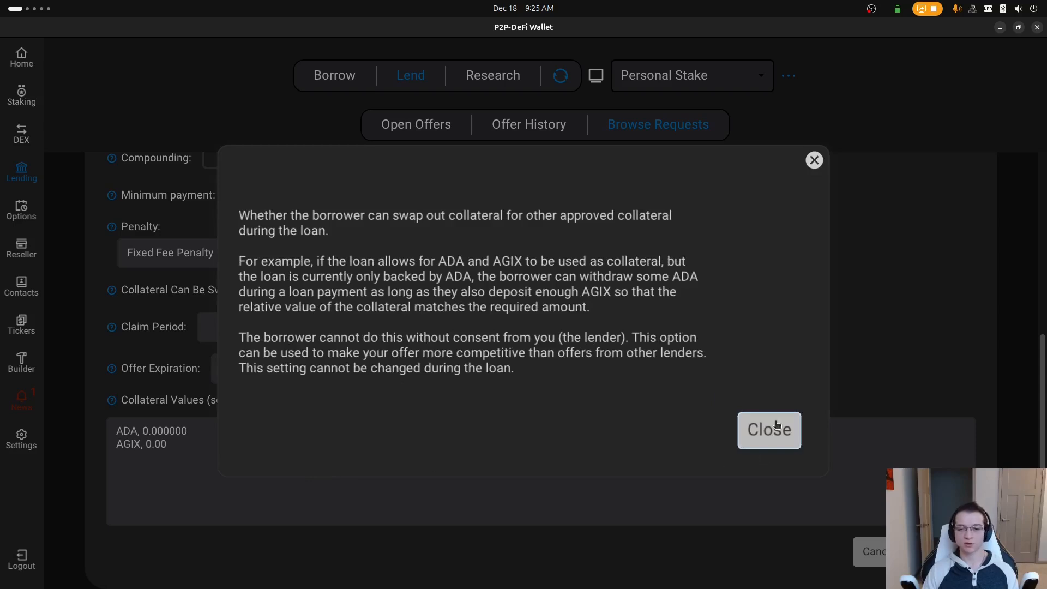
left_click(763, 434)
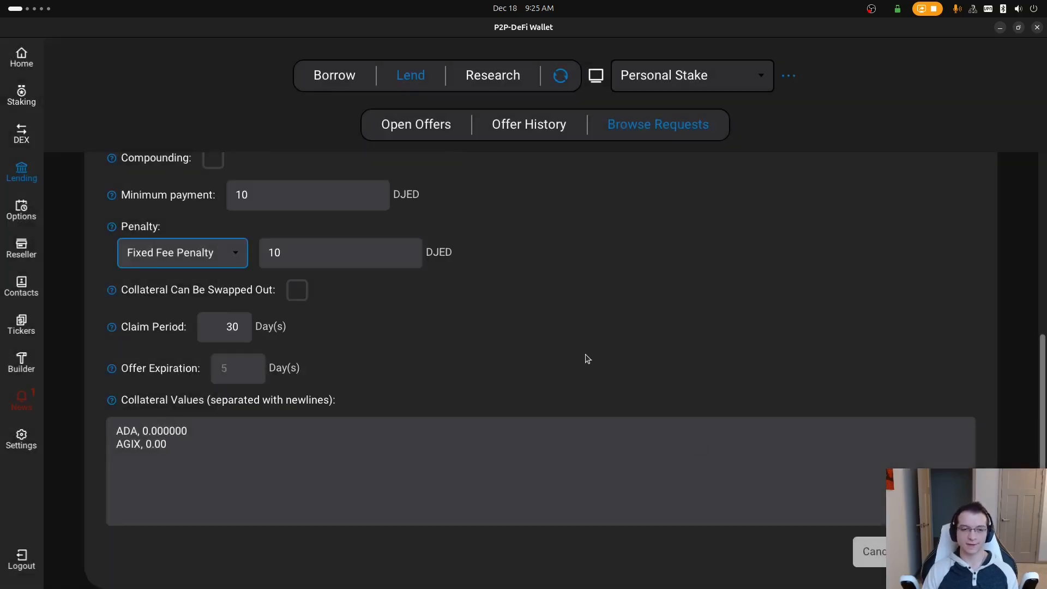
left_click(303, 293)
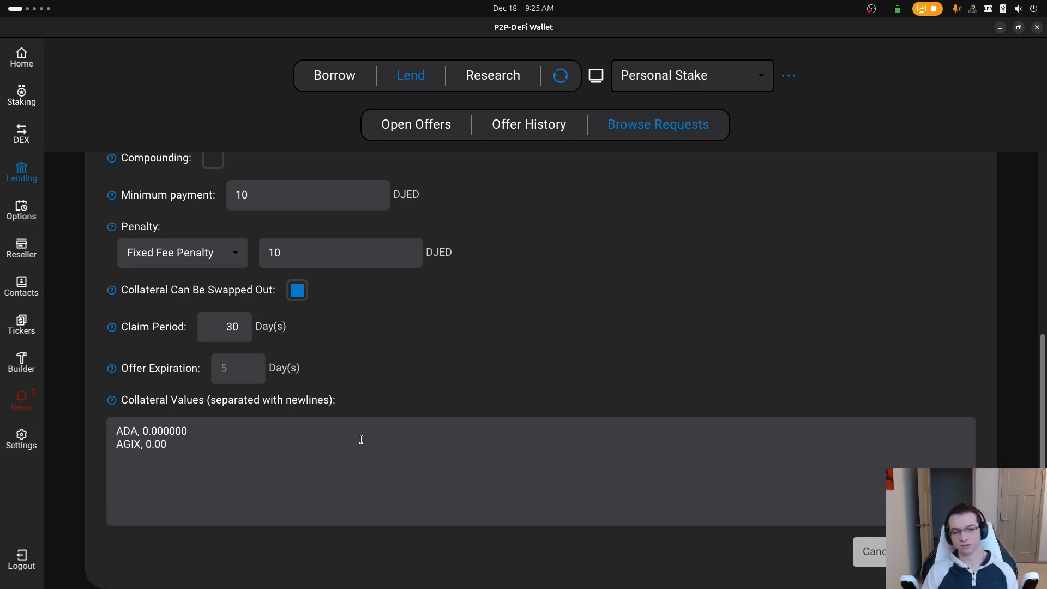
left_click(297, 290)
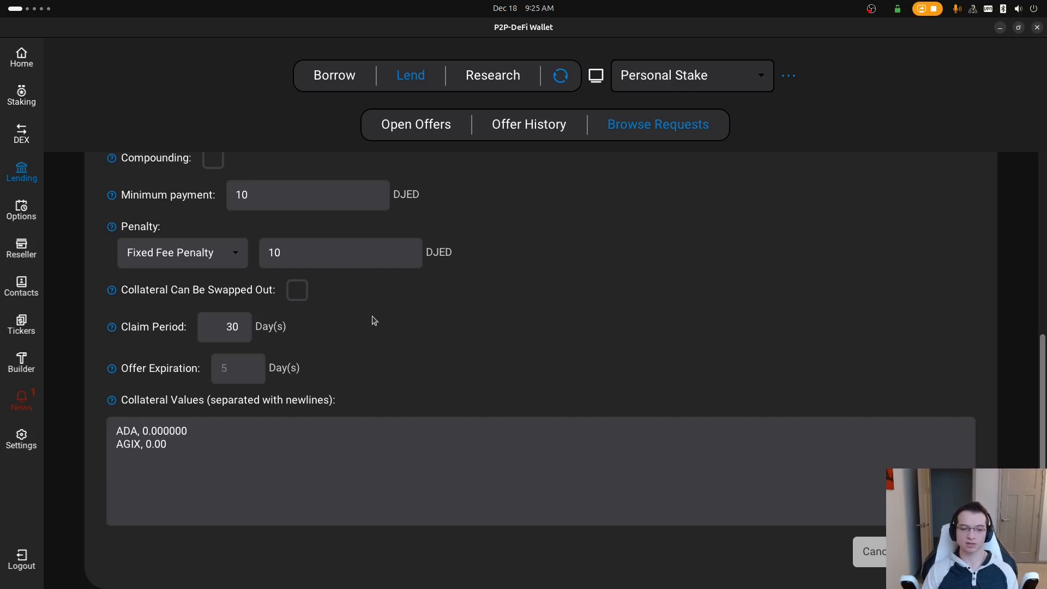
left_click(303, 294)
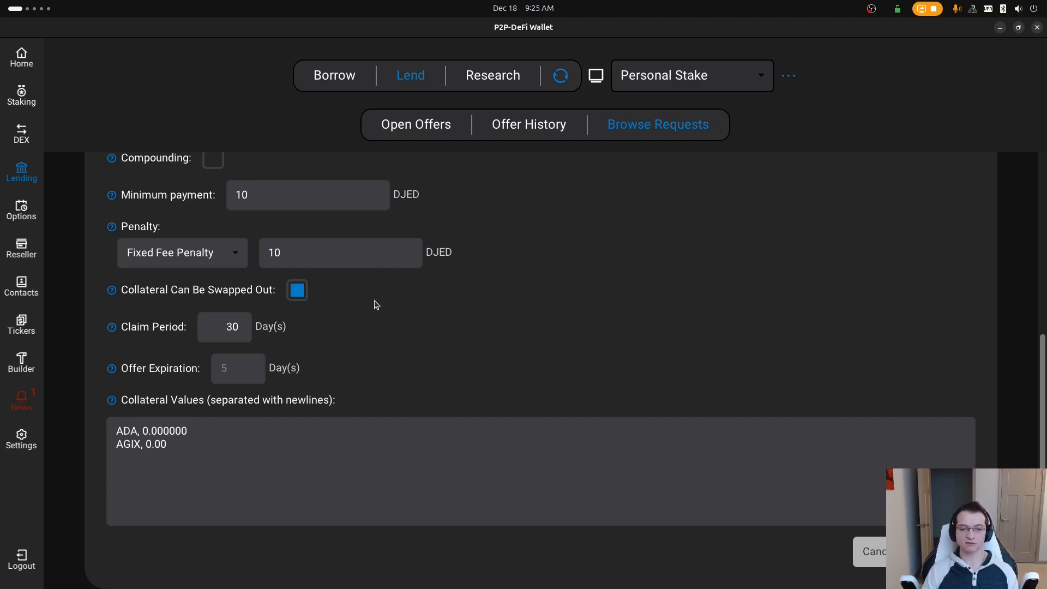
left_click(299, 297)
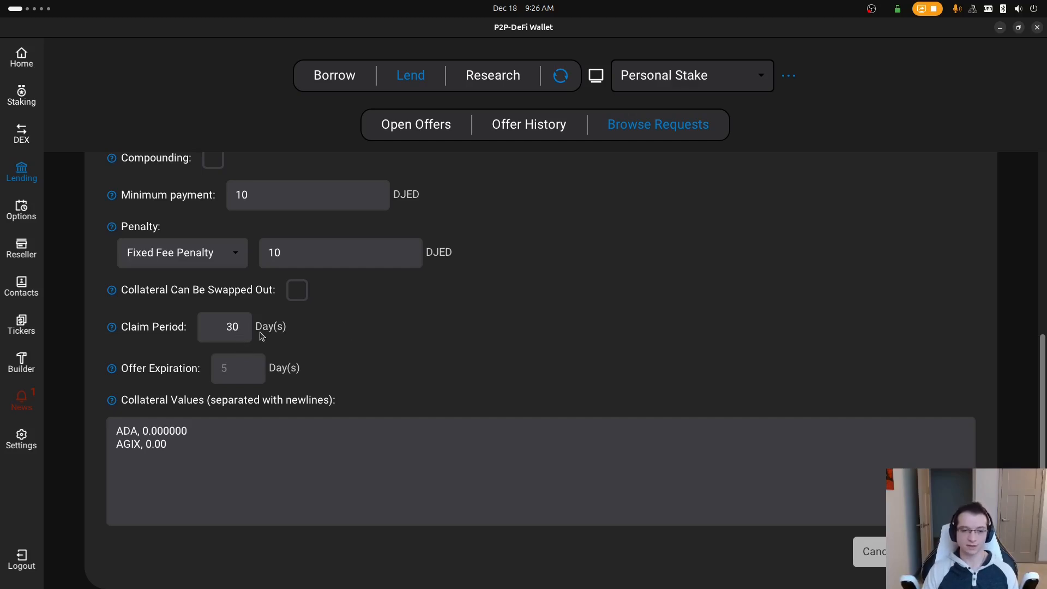
Keep the claim period at 30 days and set the offer expiration to 5 days.
double_click(244, 331)
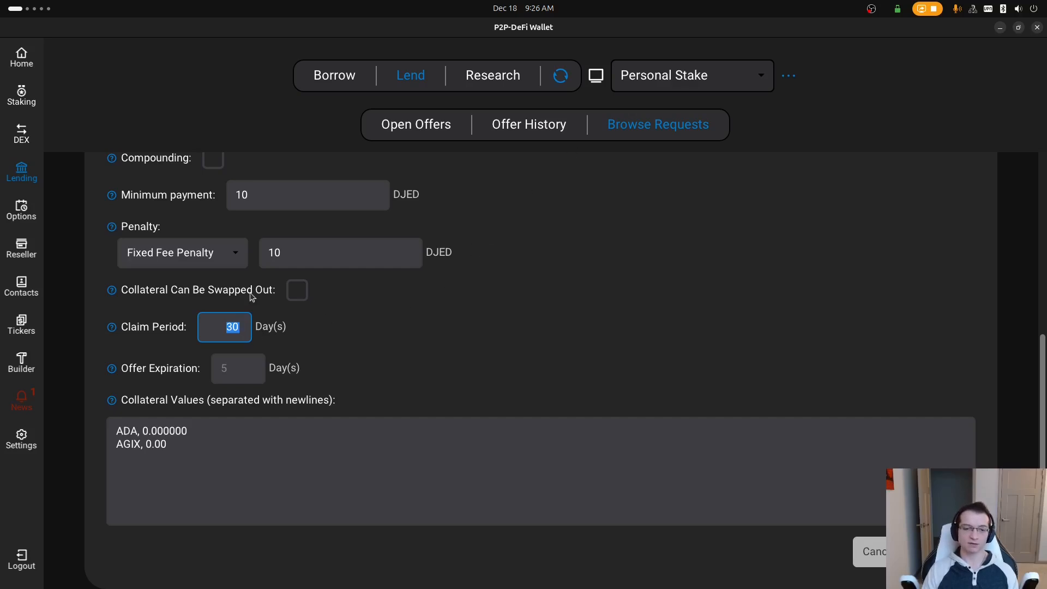
left_click(232, 329)
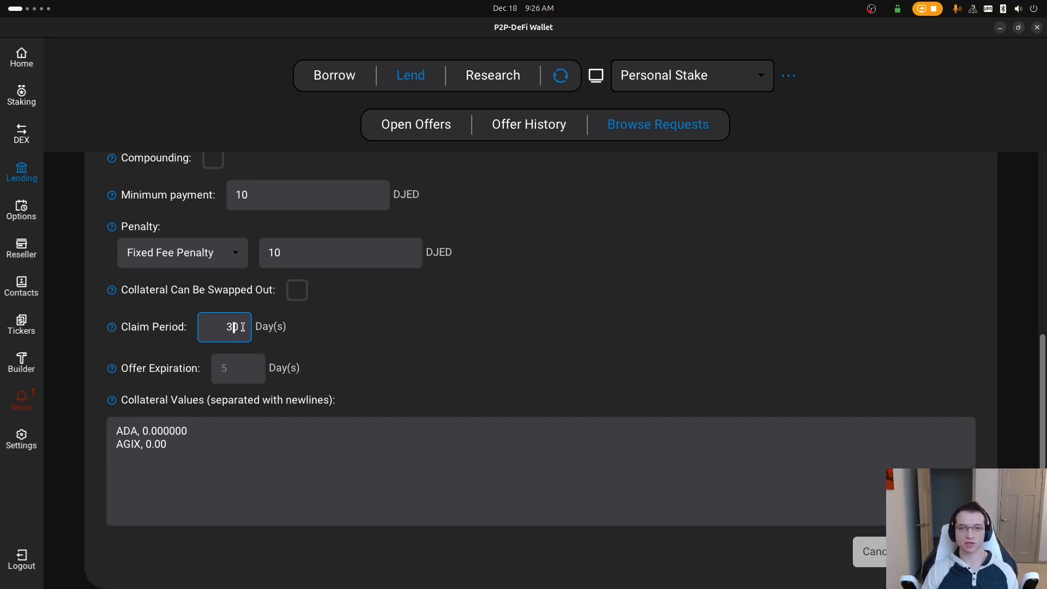
left_click(241, 366)
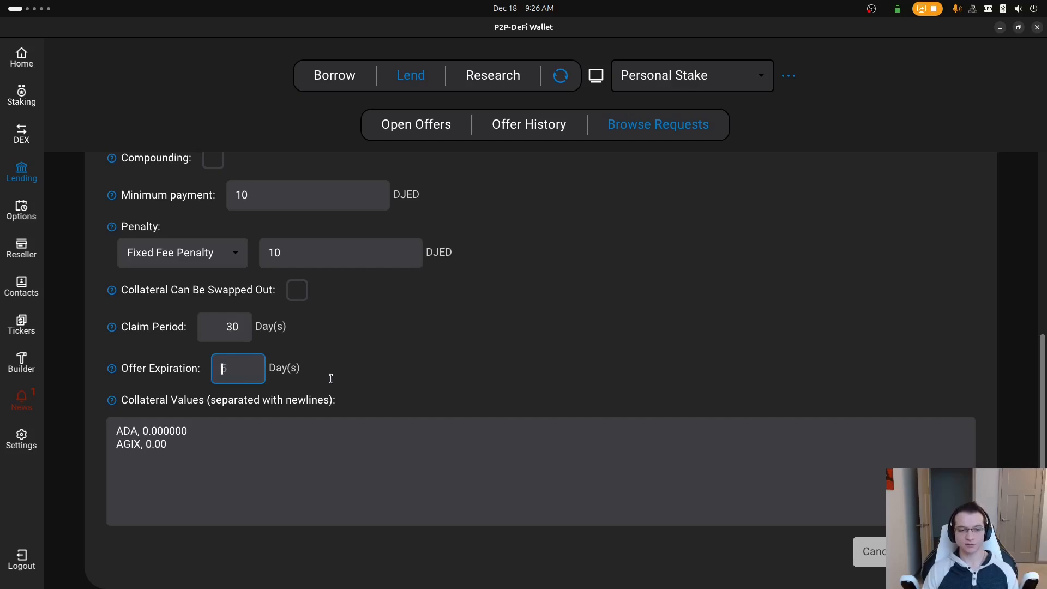
type("5")
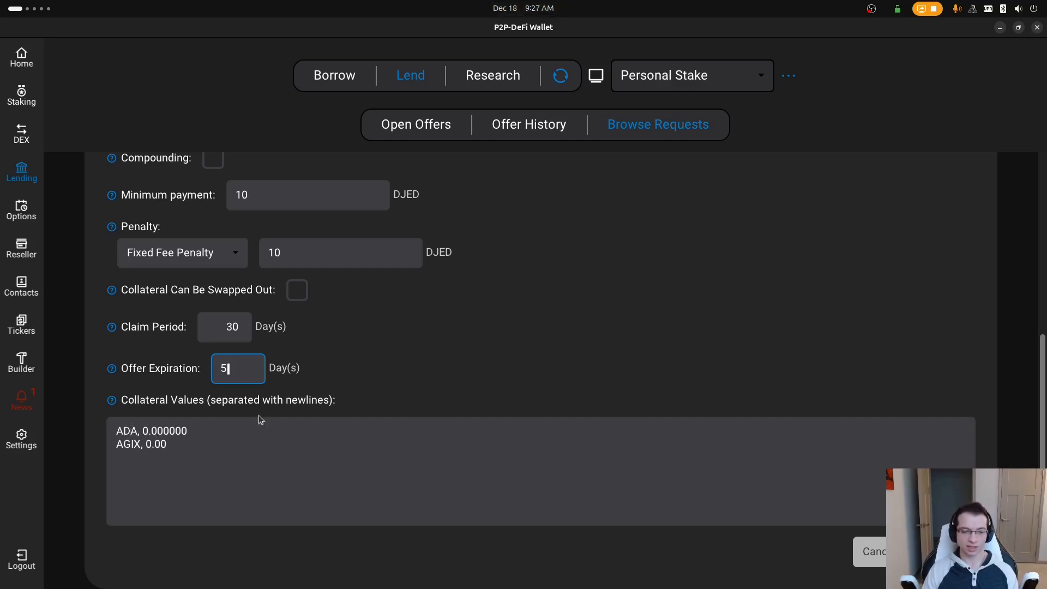
Set the collateral values to 2.000000 for ADA and 2.00 for AGIX, checking them against the loan terms.
scroll(474, 302, "up", 5)
scroll(297, 201, "up", 3)
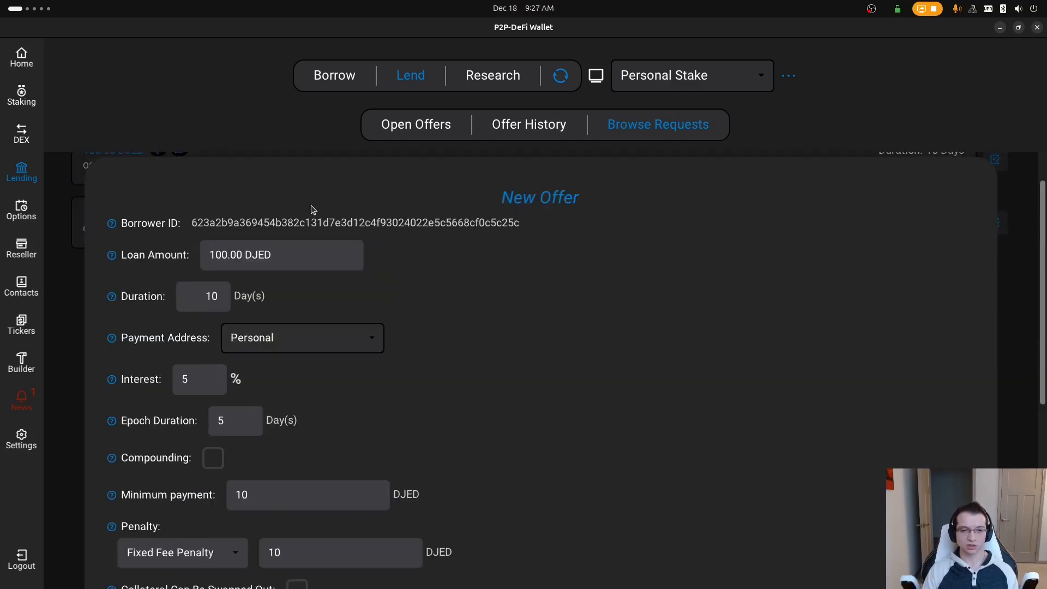
scroll(498, 292, "down", 6)
scroll(469, 365, "down", 2)
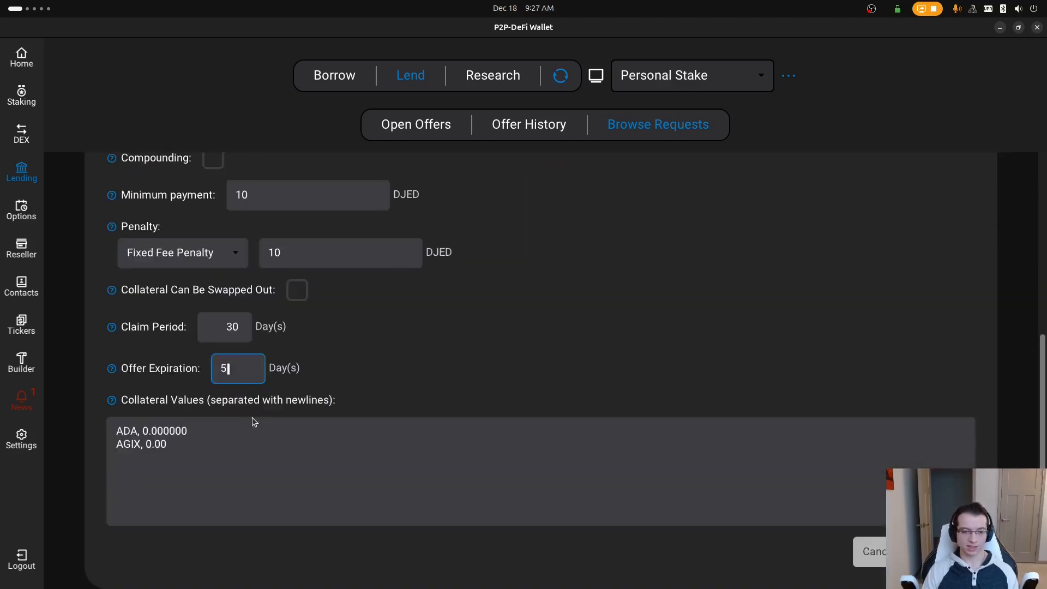
left_click(149, 431)
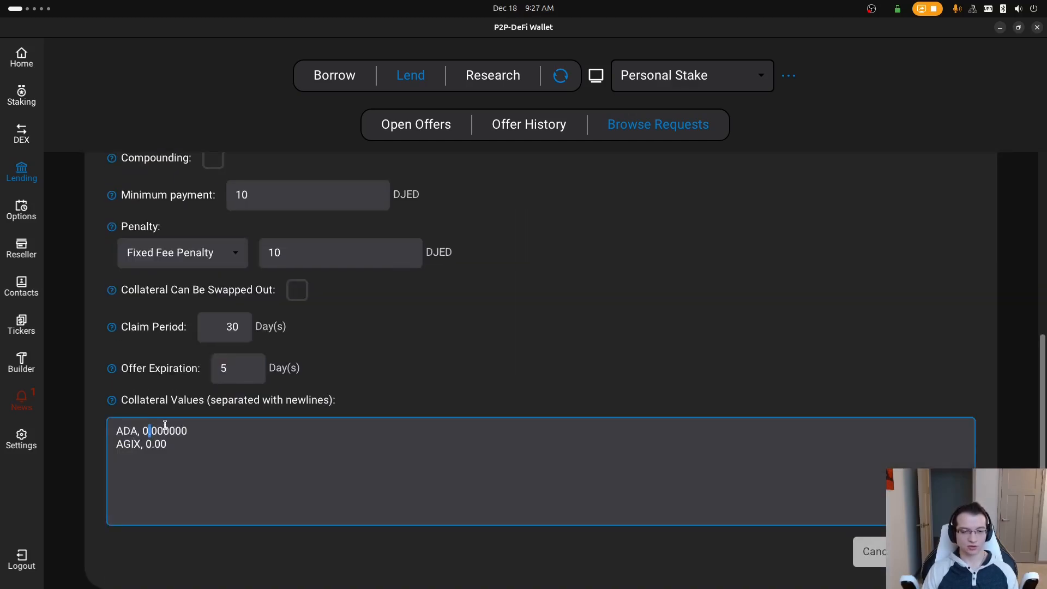
key("shift+Left")
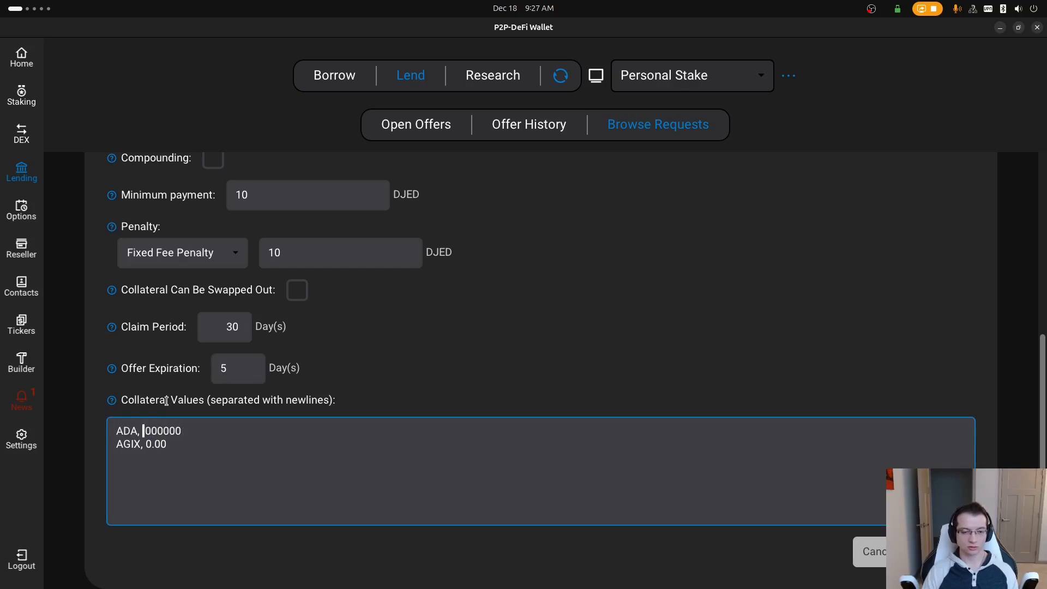
type("2.")
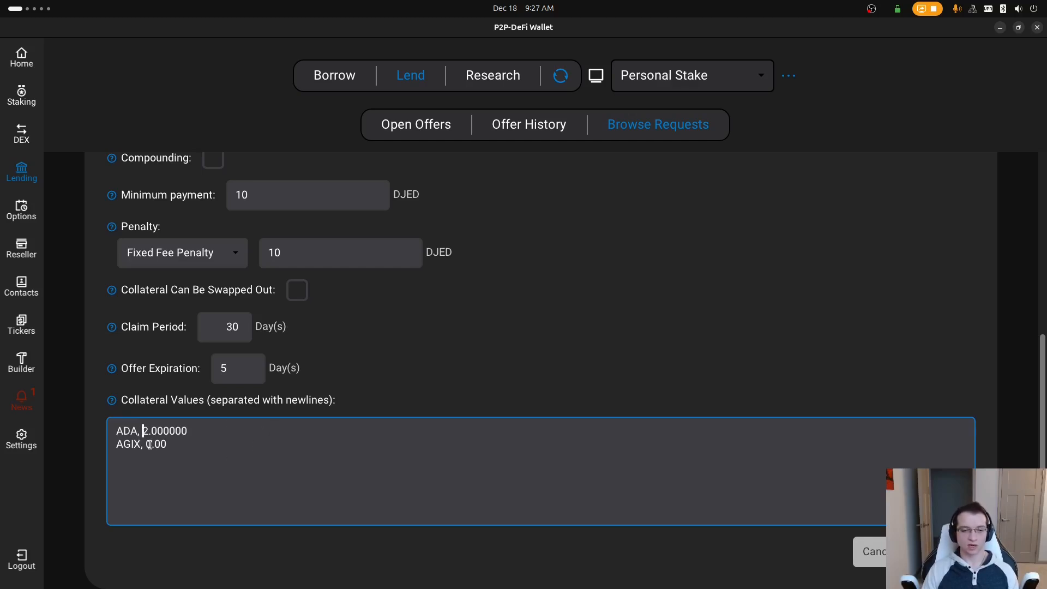
key("BackSpace")
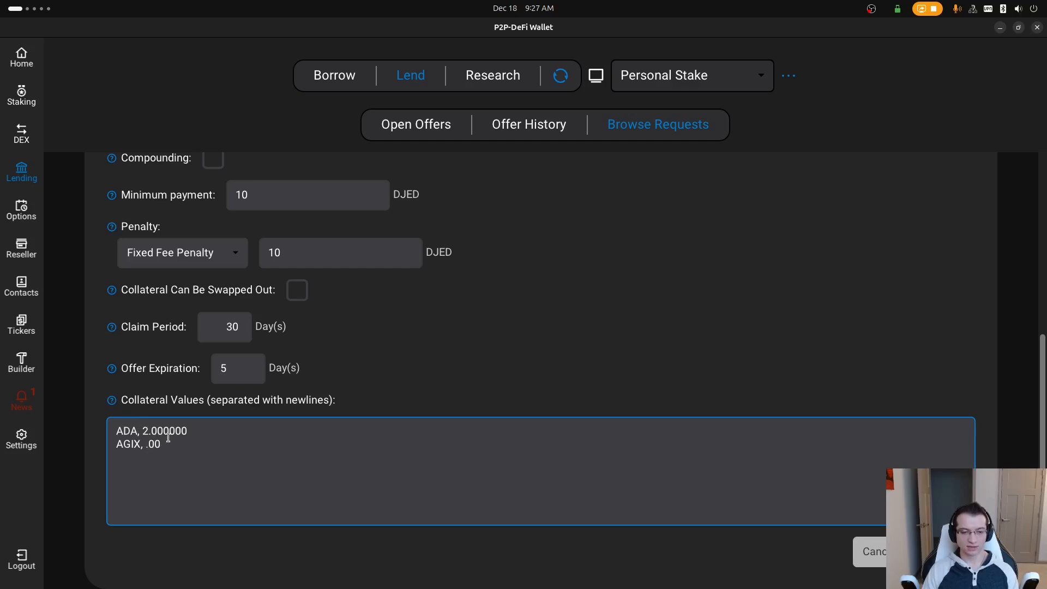
type("2")
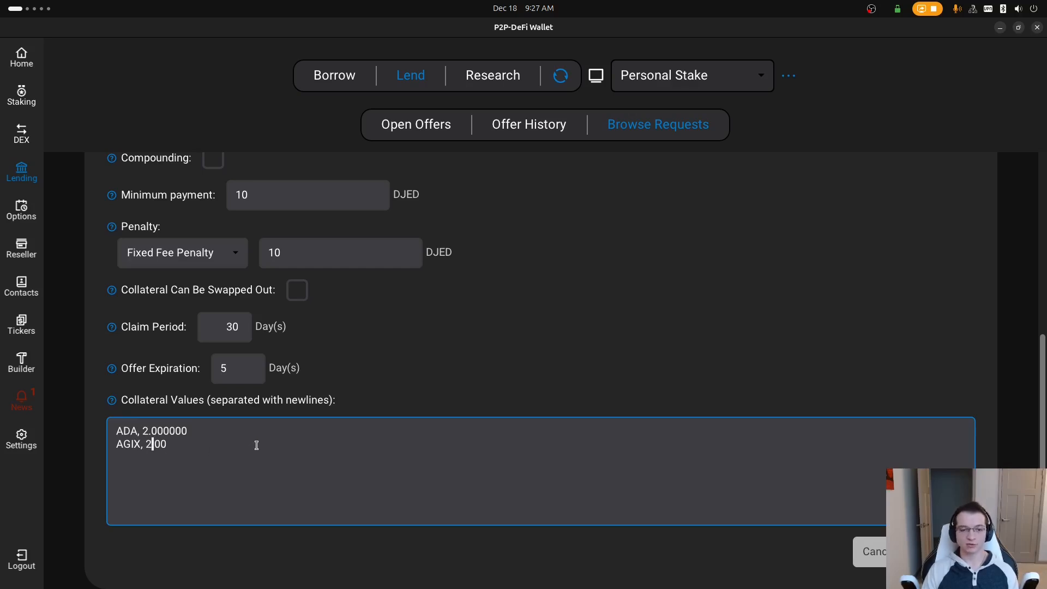
scroll(446, 322, "up", 5)
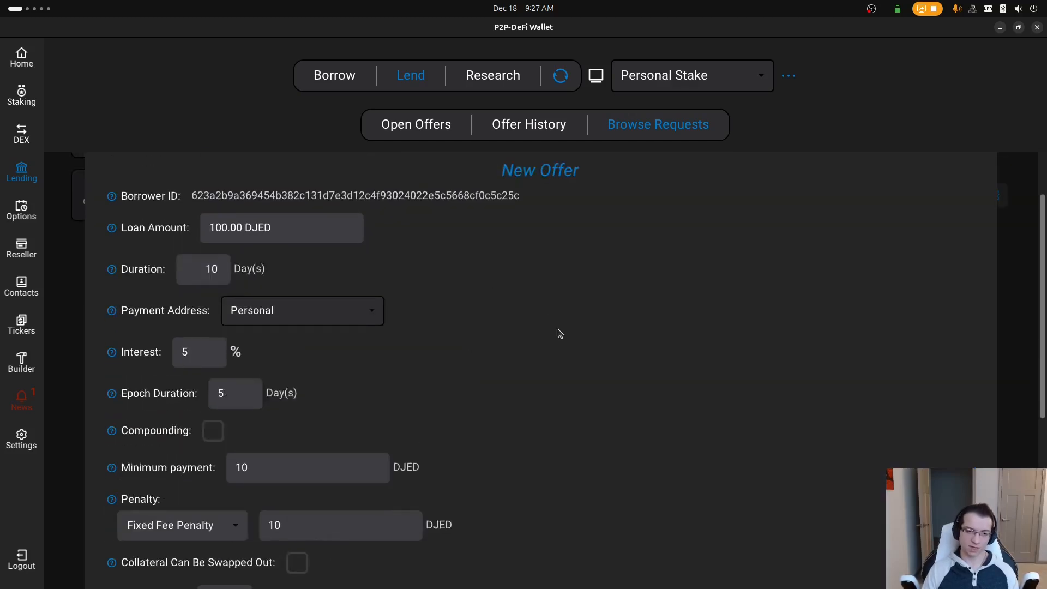
Review the terms of the 100 DJED loan offer, add it to the transaction builder and dismiss the deposit notice.
scroll(544, 344, "down", 5)
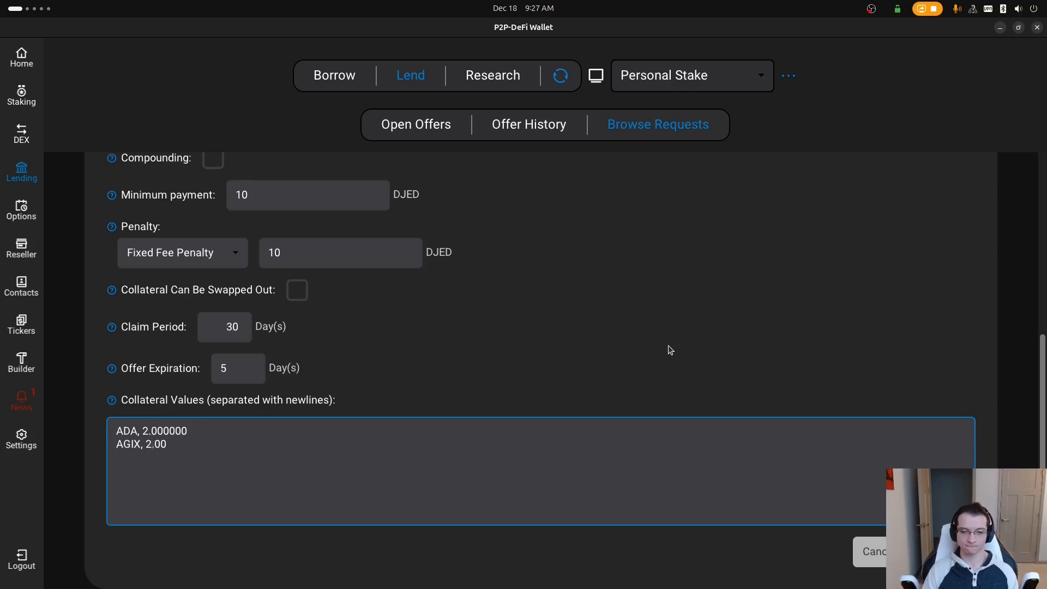
scroll(668, 346, "up", 2)
scroll(668, 346, "up", 5)
scroll(668, 346, "down", 6)
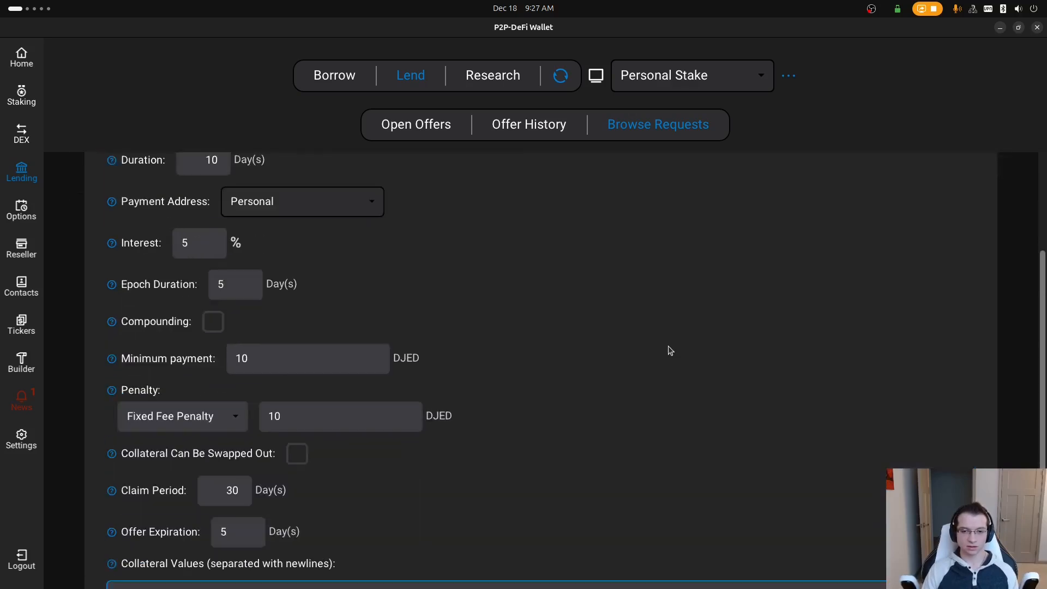
scroll(669, 345, "down", 2)
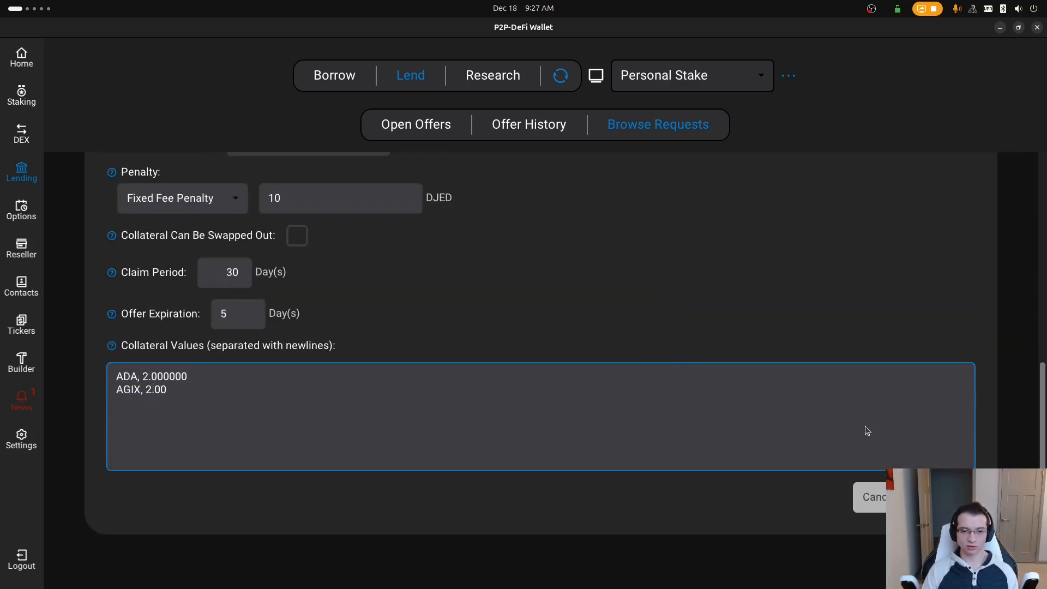
left_click(942, 497)
scroll(942, 497, "up", 1)
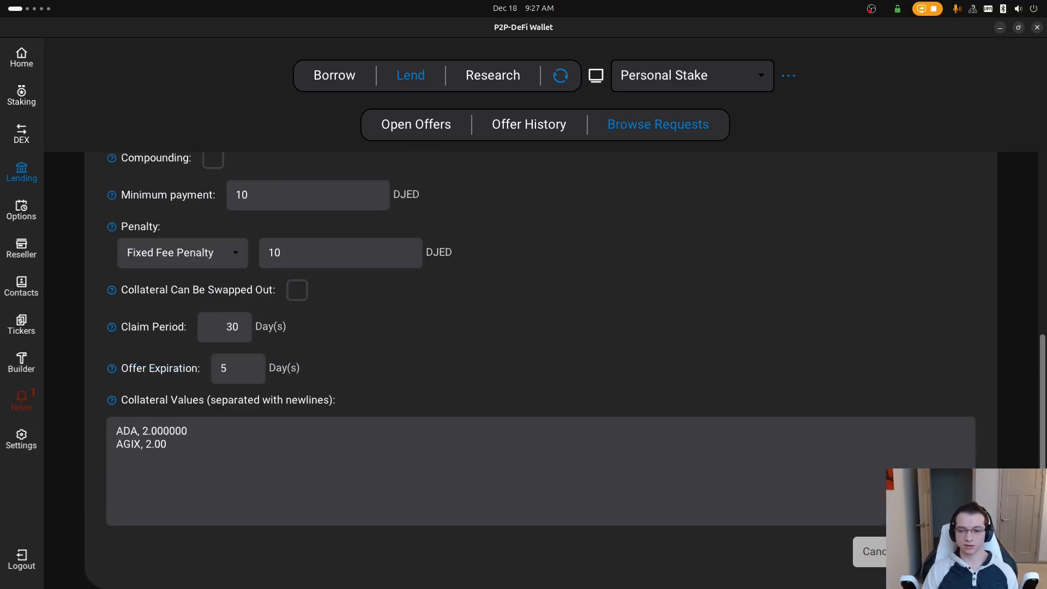
left_click(942, 552)
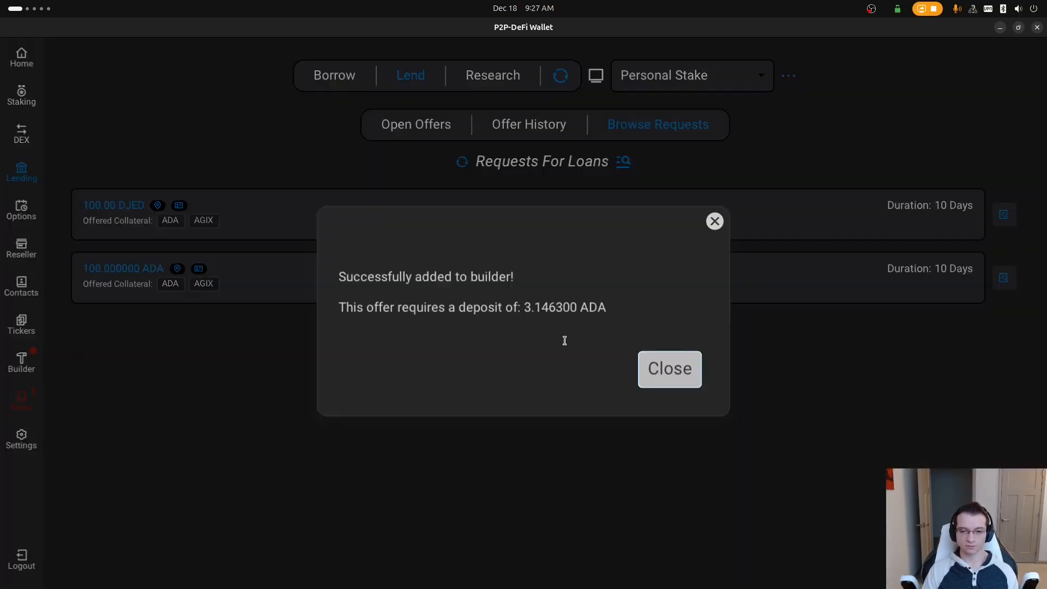
double_click(544, 306)
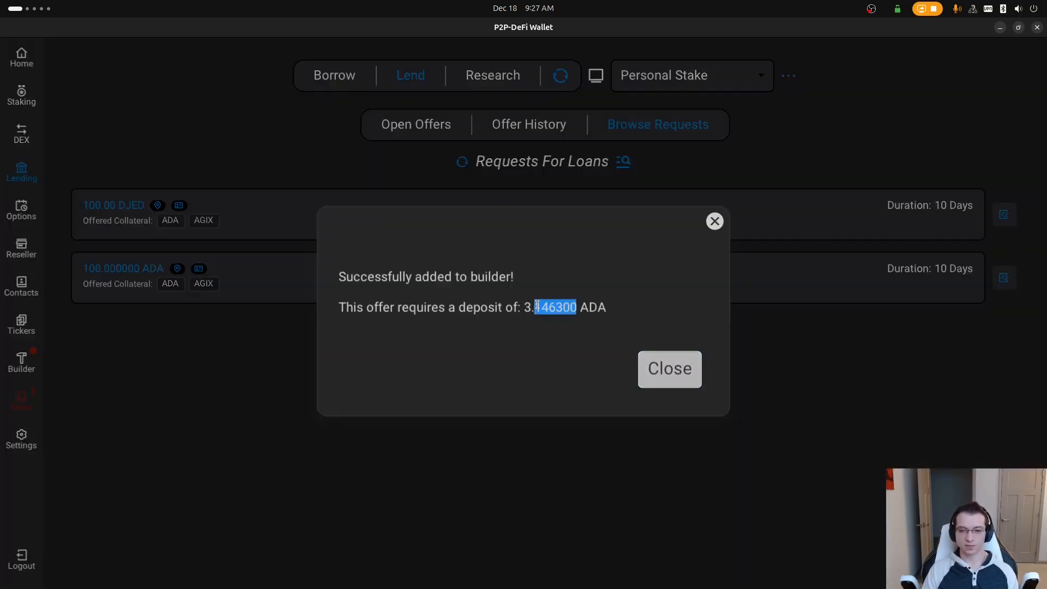
left_click(567, 306)
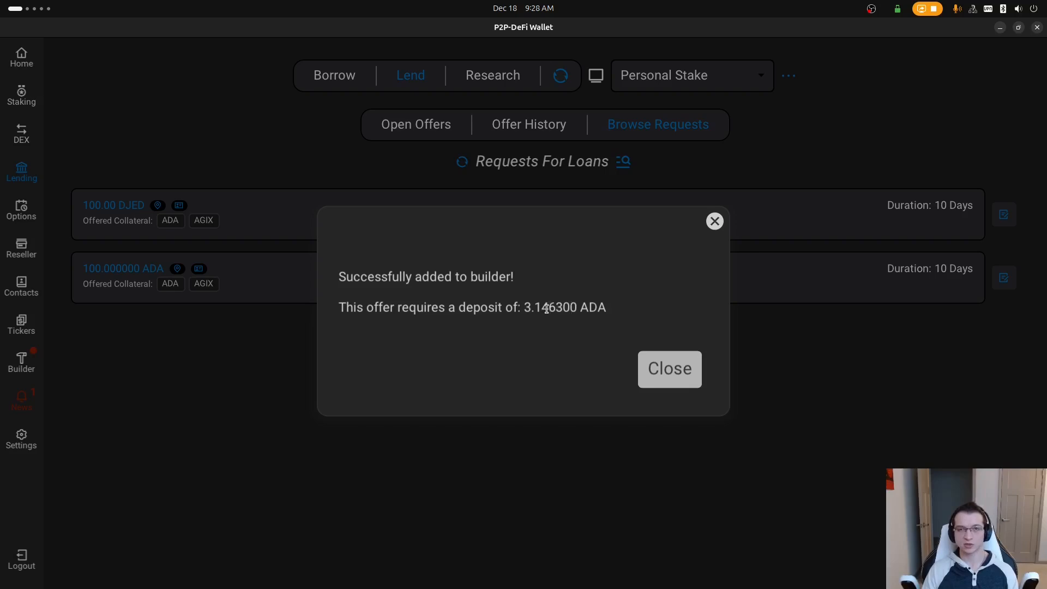
left_click(661, 367)
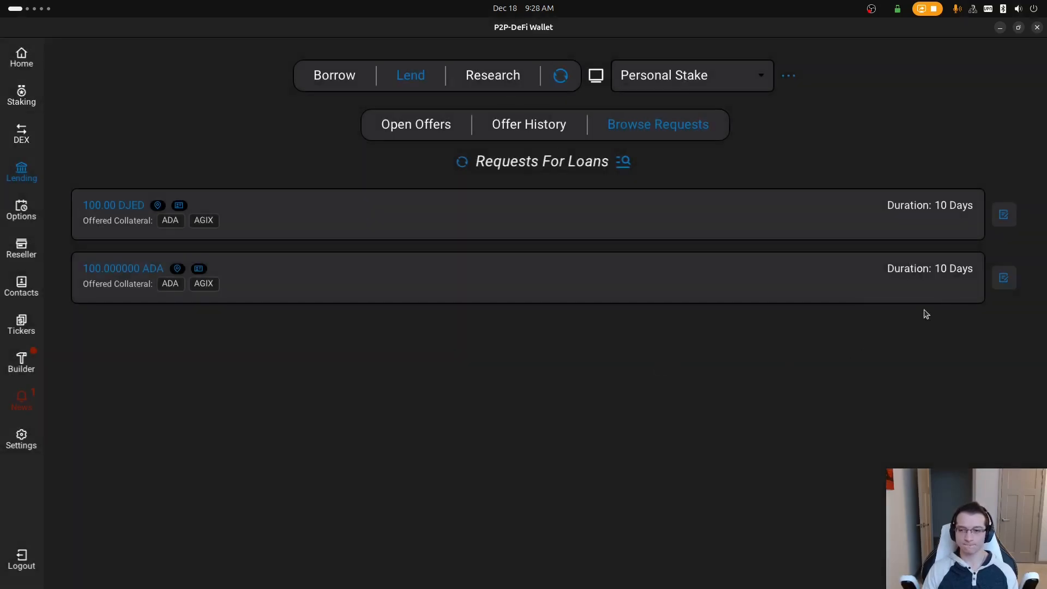
Start an offer on the 100 ADA request, allow collateral to be swapped out and set the offer expiration to 5 days.
left_click(1003, 280)
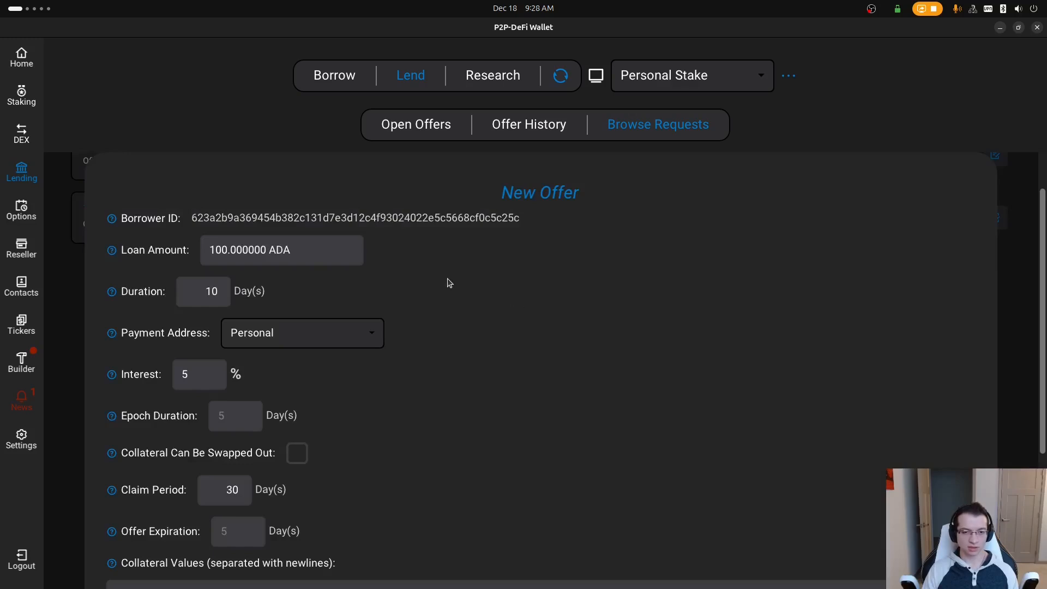
scroll(449, 281, "down", 3)
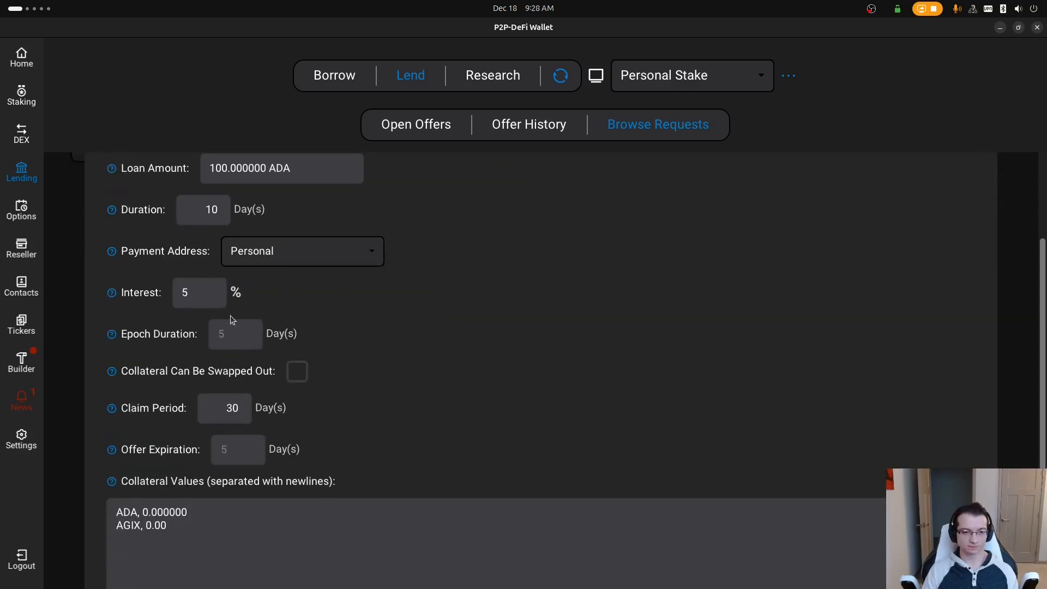
scroll(288, 372, "down", 3)
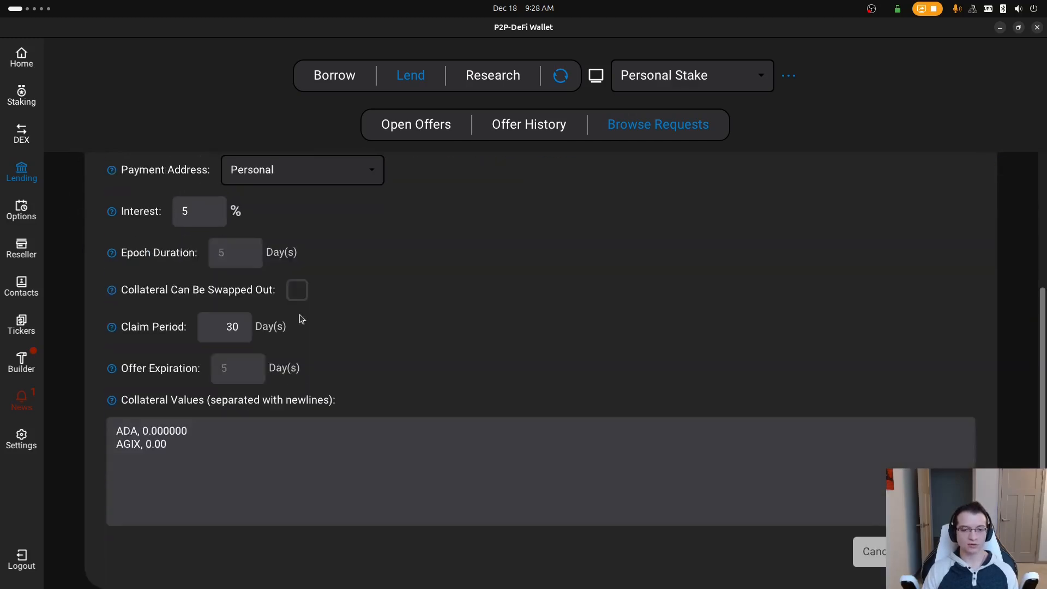
left_click(297, 294)
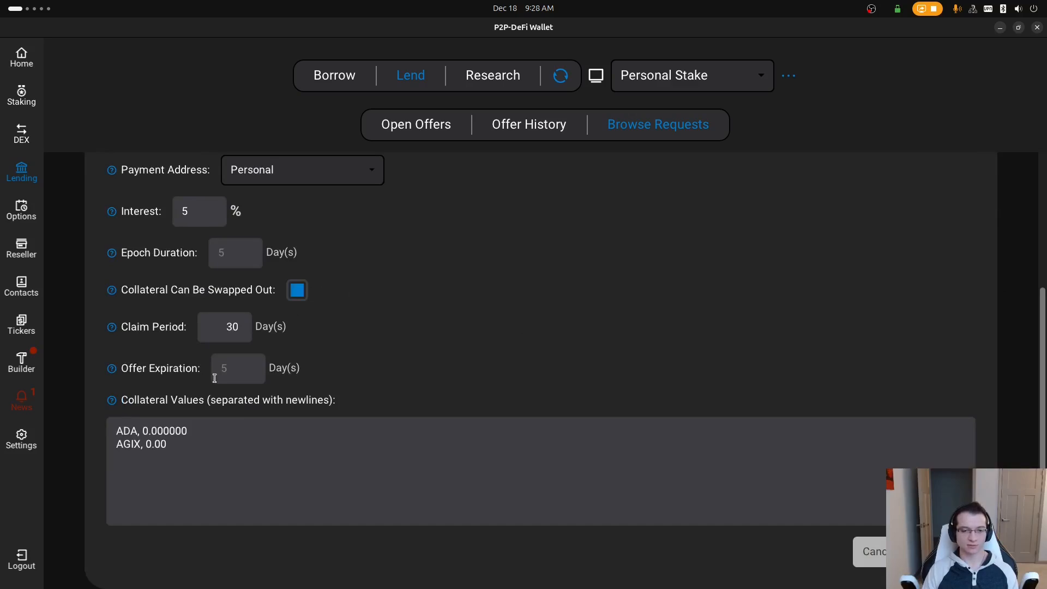
left_click(234, 368)
type("5")
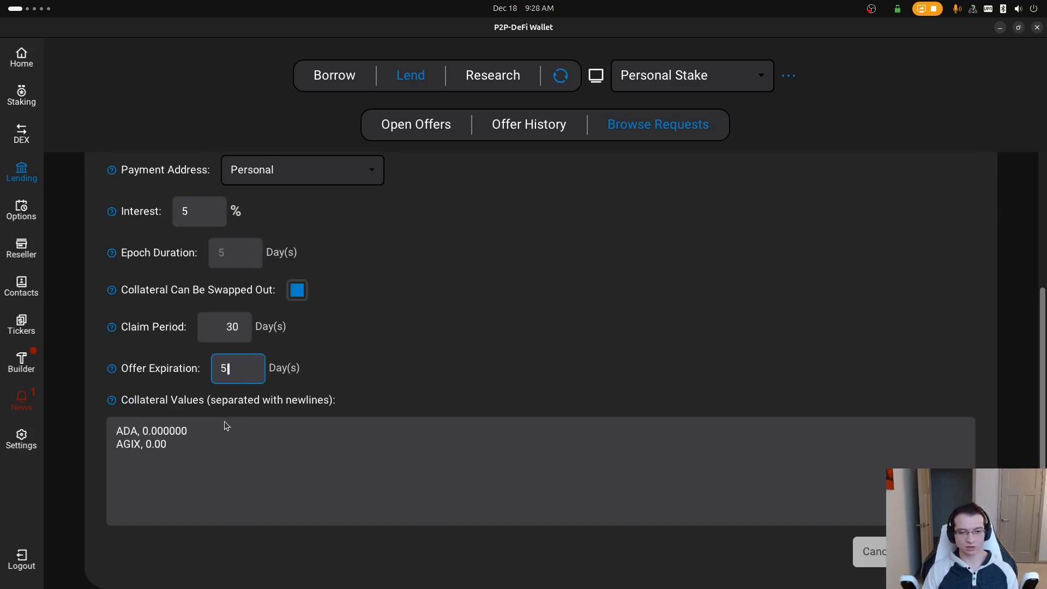
Set the collateral values to 2.000000 for ADA and 2.00 for AGIX, and add the ADA loan offer to the builder.
left_click(149, 432)
type(".")
key("Left")
key("BackSpace")
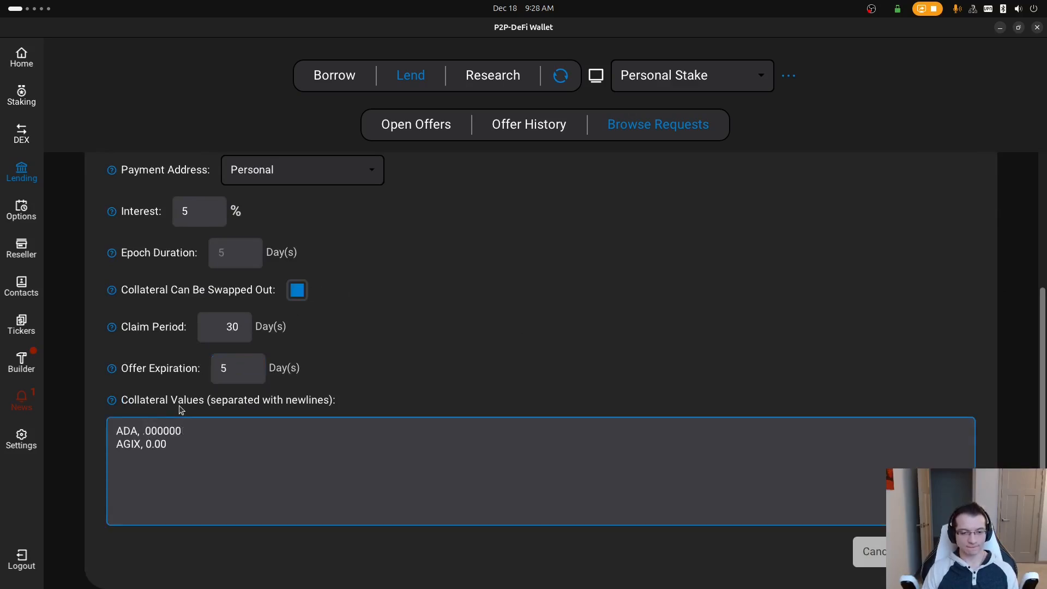
type("2")
left_click_drag(146, 443, 154, 443)
key("BackSpace")
type("2")
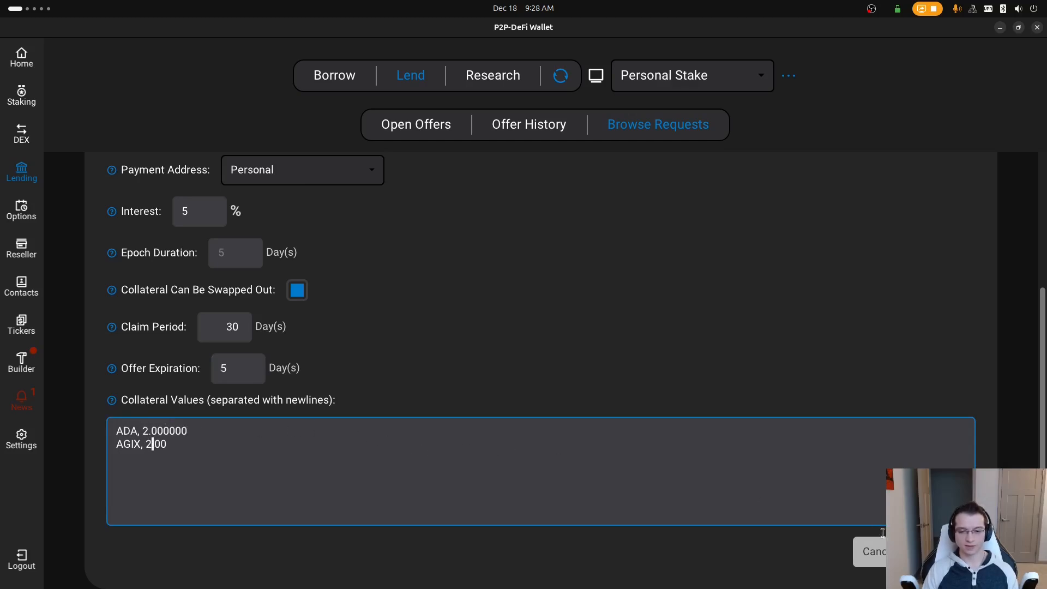
left_click(944, 552)
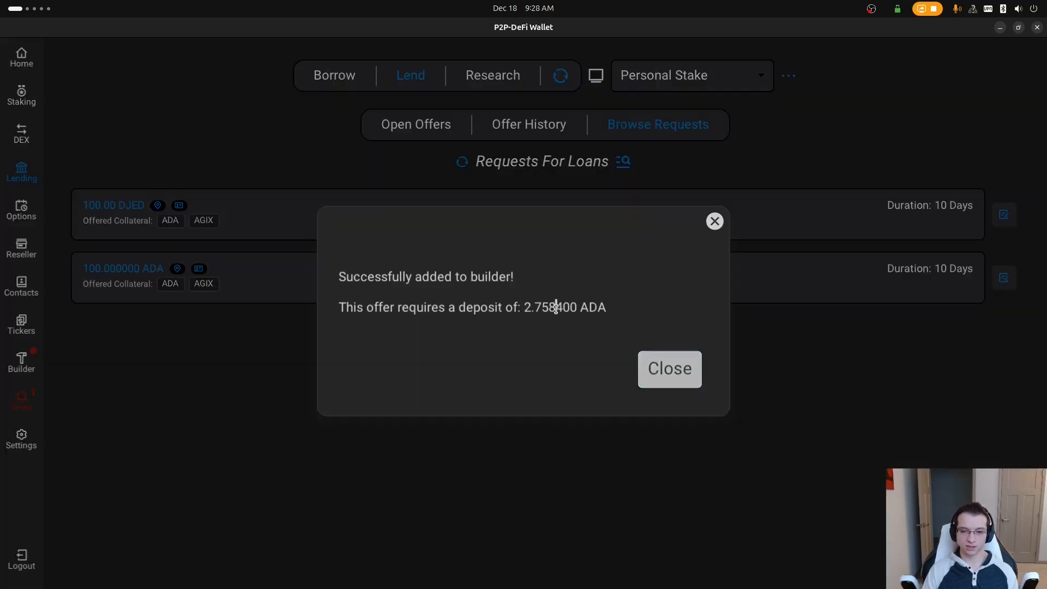
double_click(556, 309)
left_click(681, 375)
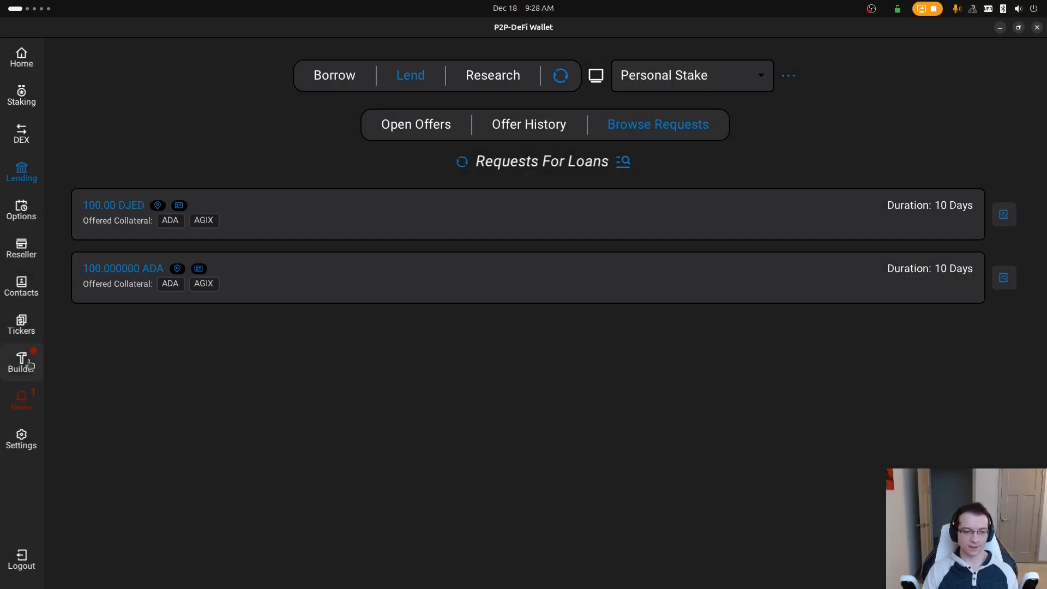
Review both loan offers in the transaction builder, checking their expiration and claim period details and the ADA offer's collateral swap note.
left_click(30, 364)
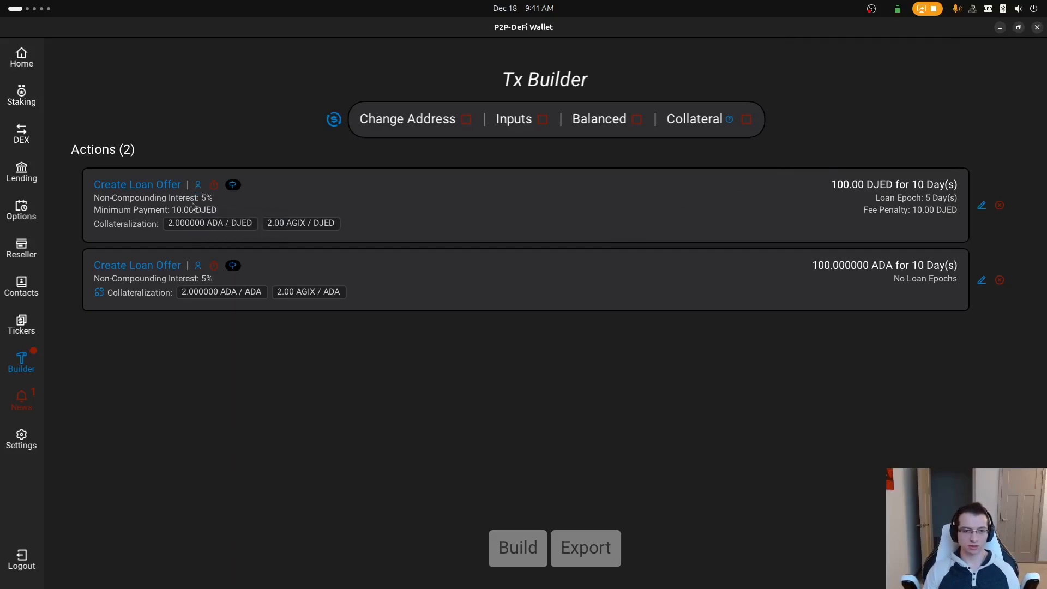
mouse_move(216, 186)
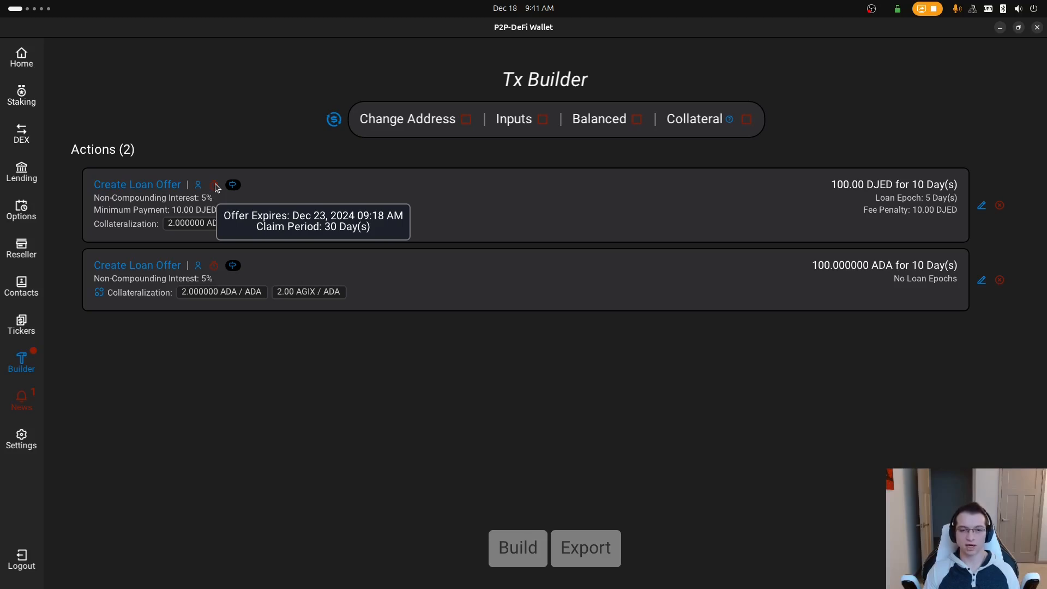
mouse_move(215, 266)
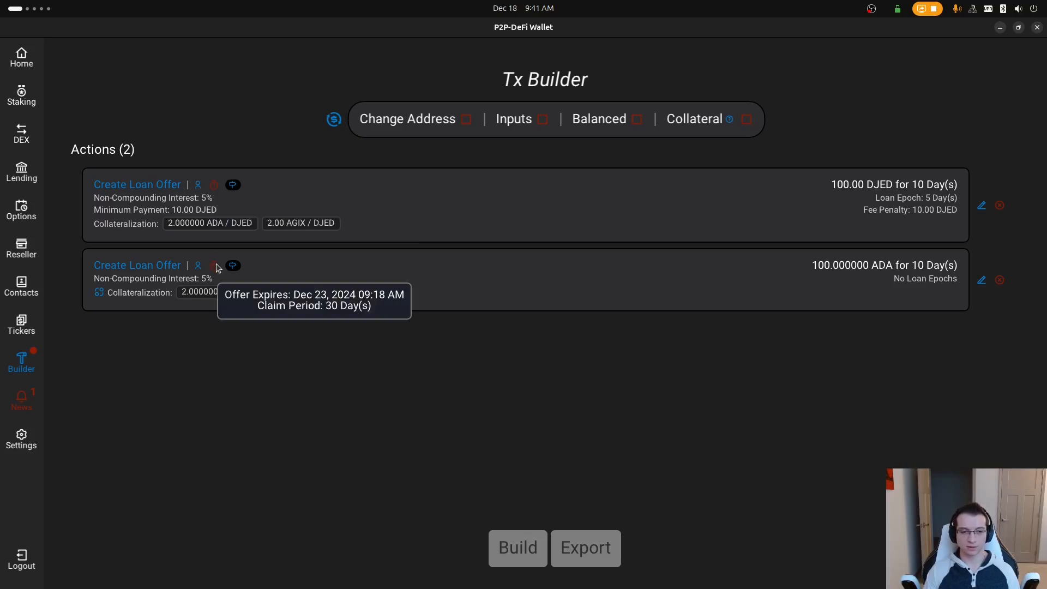
left_click(233, 187)
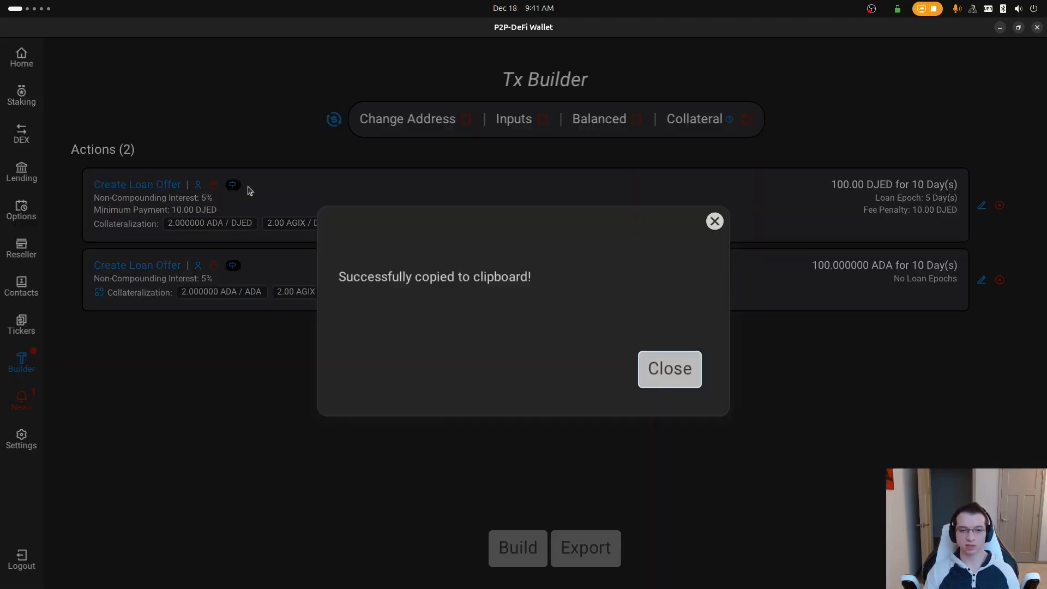
left_click(263, 191)
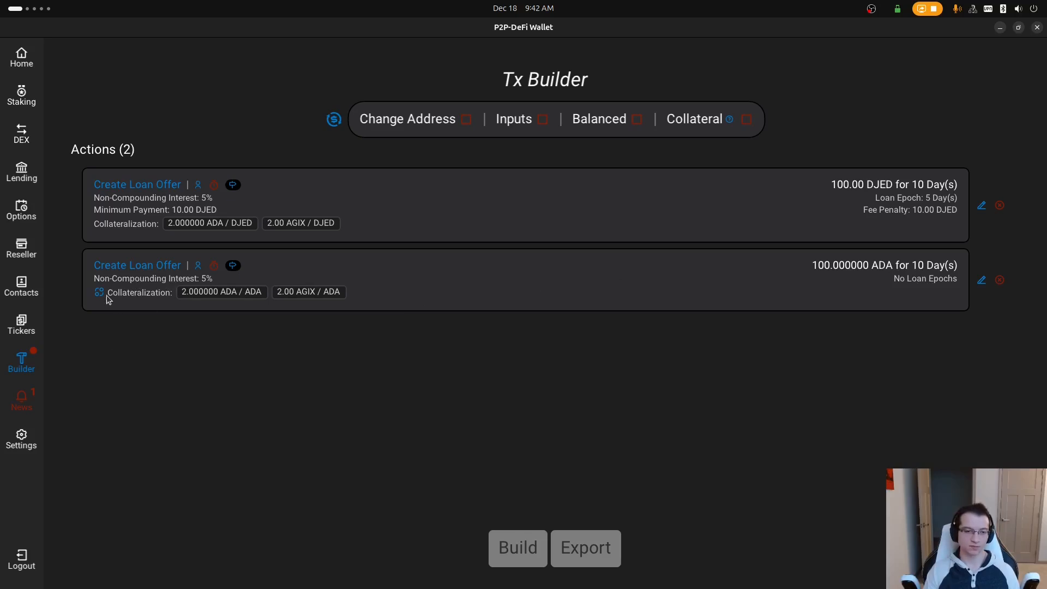
mouse_move(99, 295)
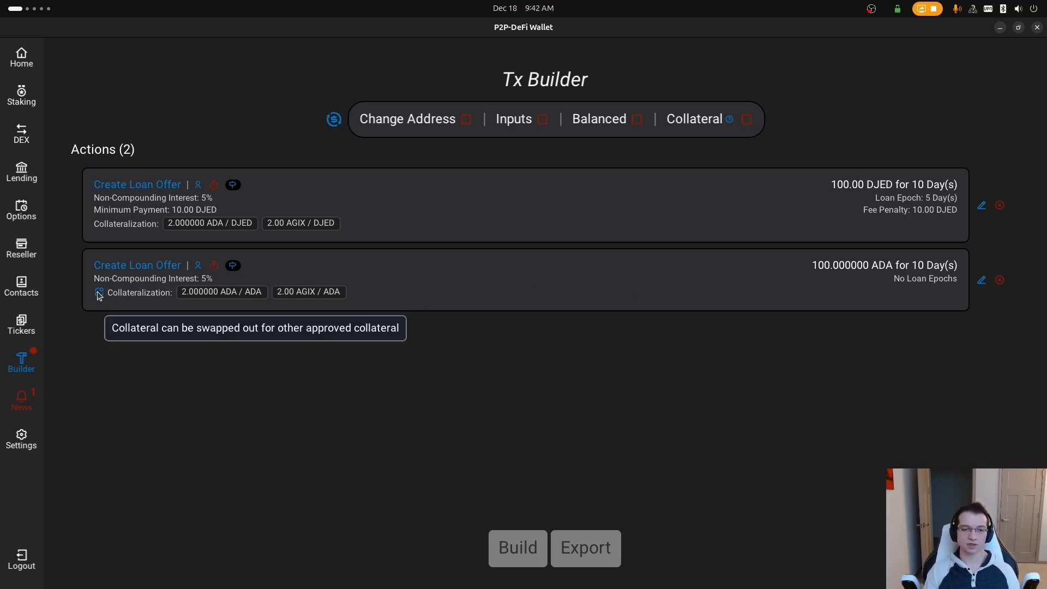
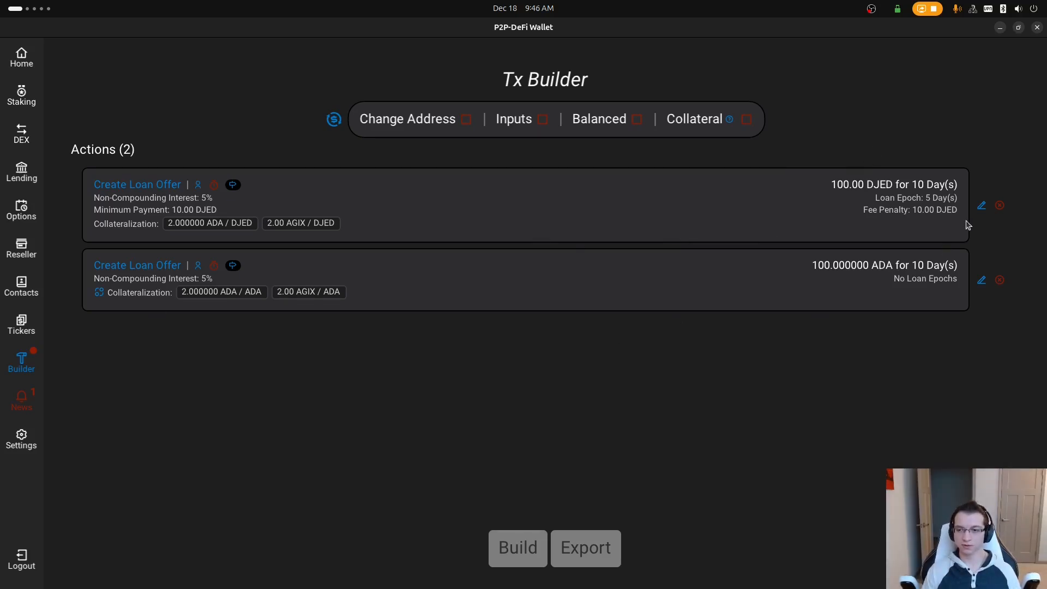
Open the DJED loan offer for editing, look over its terms and leave it unchanged.
left_click(981, 205)
scroll(927, 354, "down", 5)
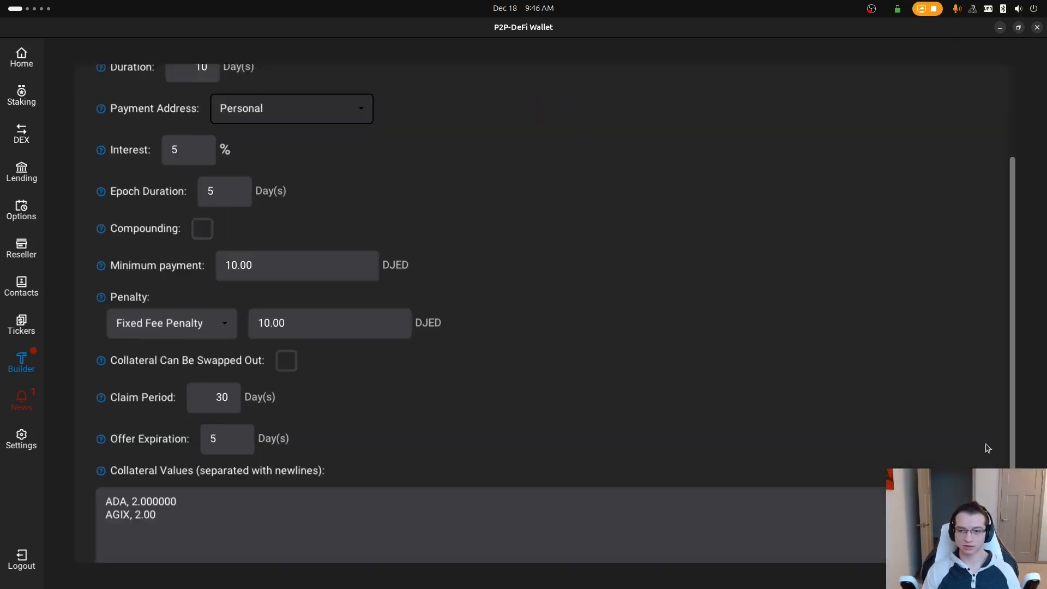
left_click(872, 528)
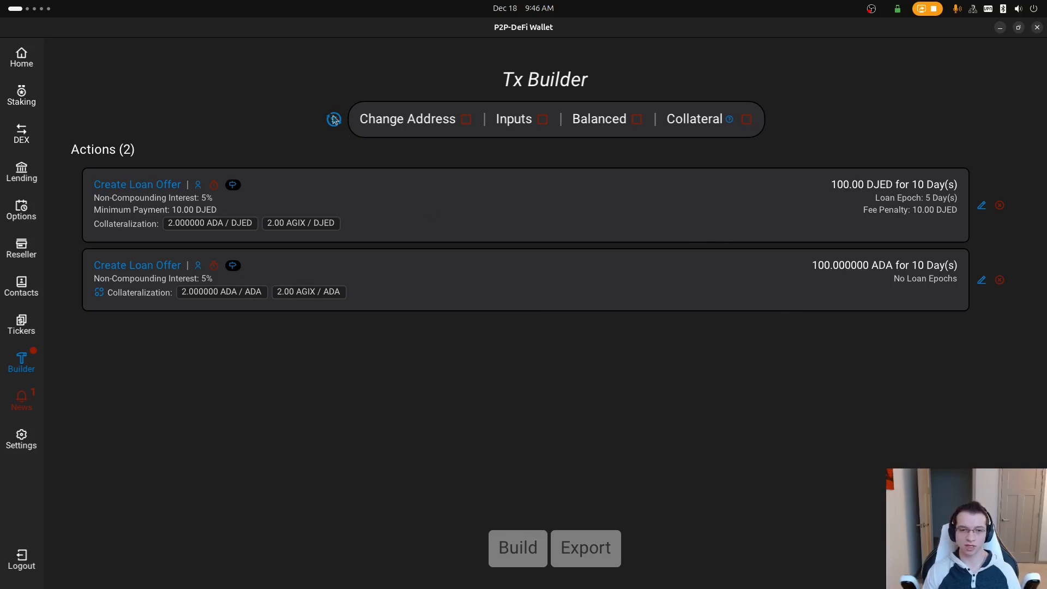
Set the Personal payment address as the transaction's change address and dismiss the notice.
mouse_move(334, 121)
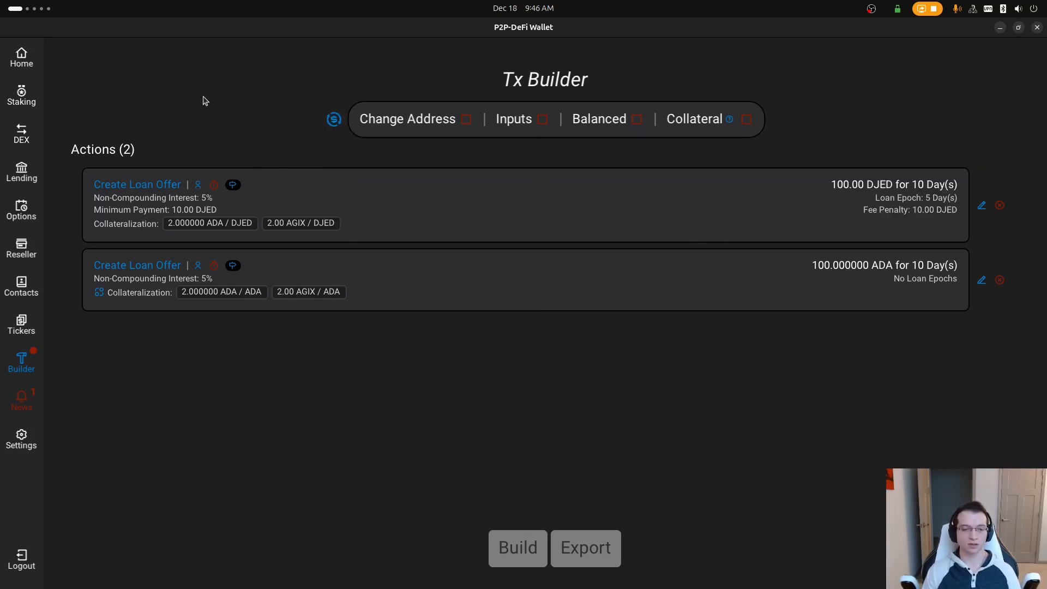
left_click(30, 59)
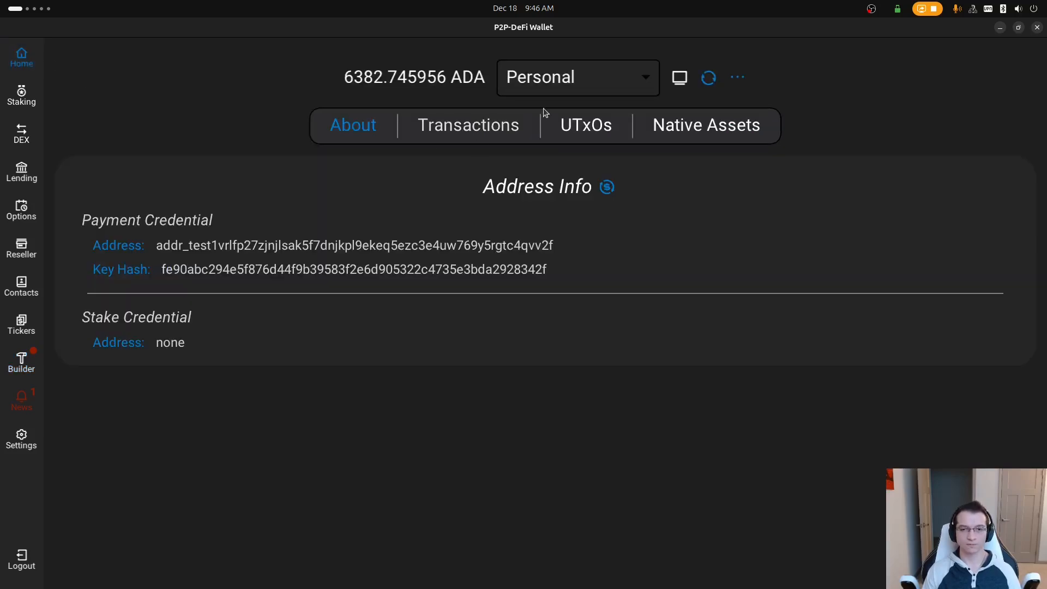
left_click(609, 192)
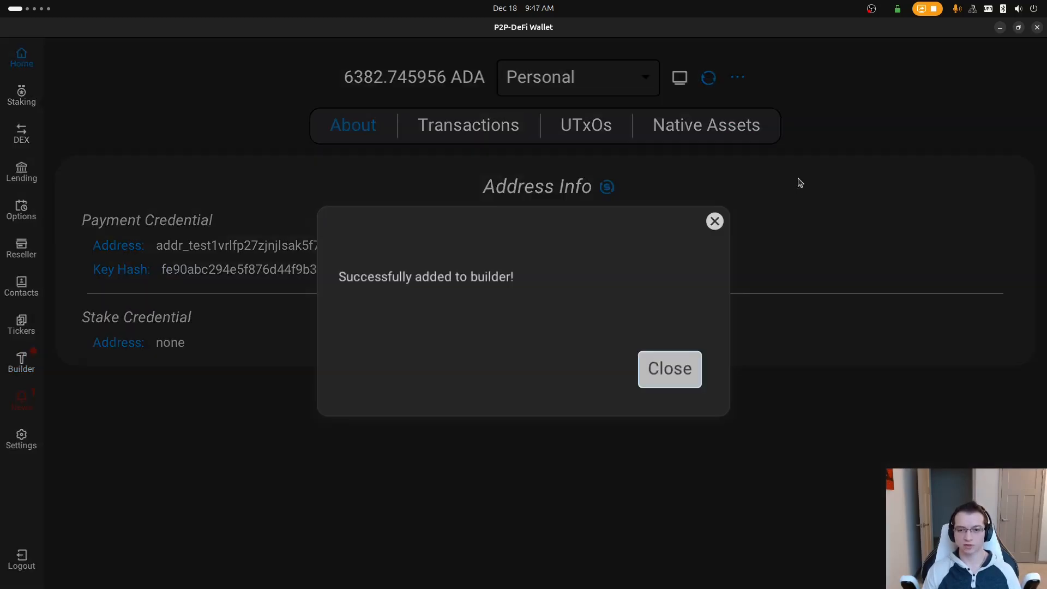
left_click(597, 136)
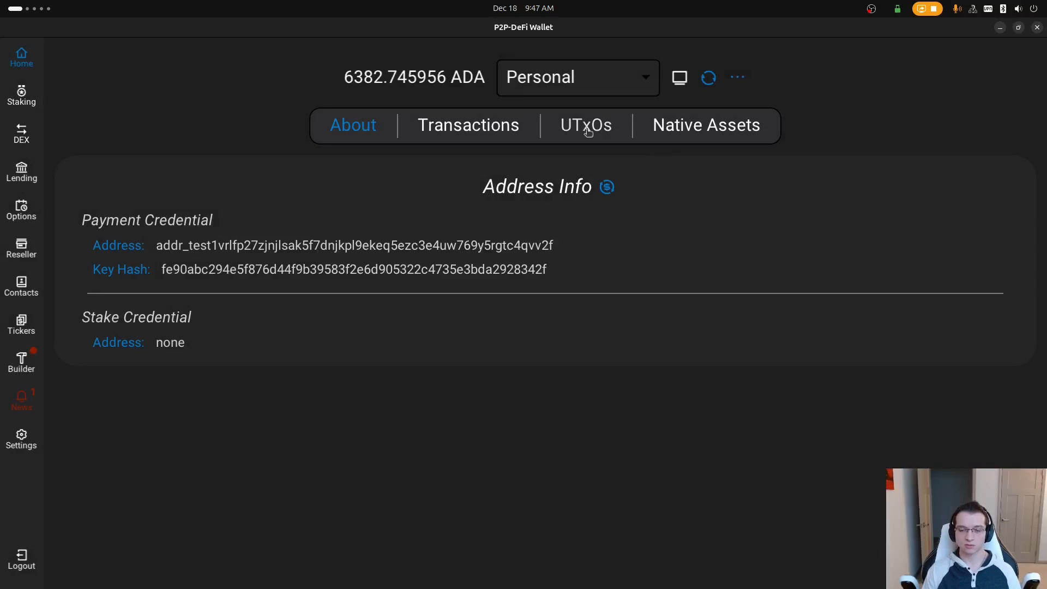
Search the UTxOs of the Personal address for DJED.
left_click(596, 131)
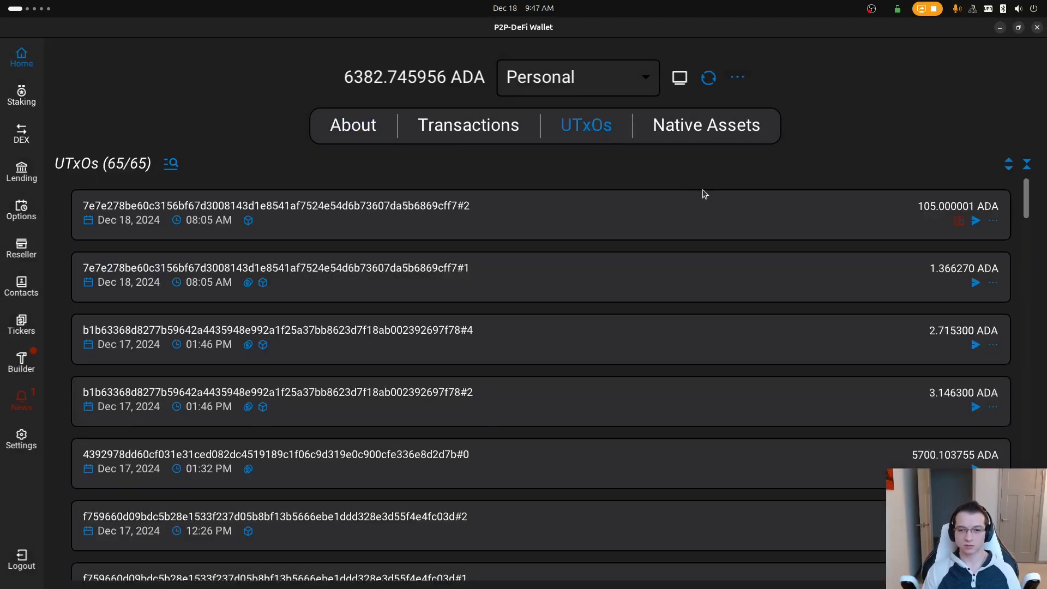
left_click(959, 225)
left_click(282, 165)
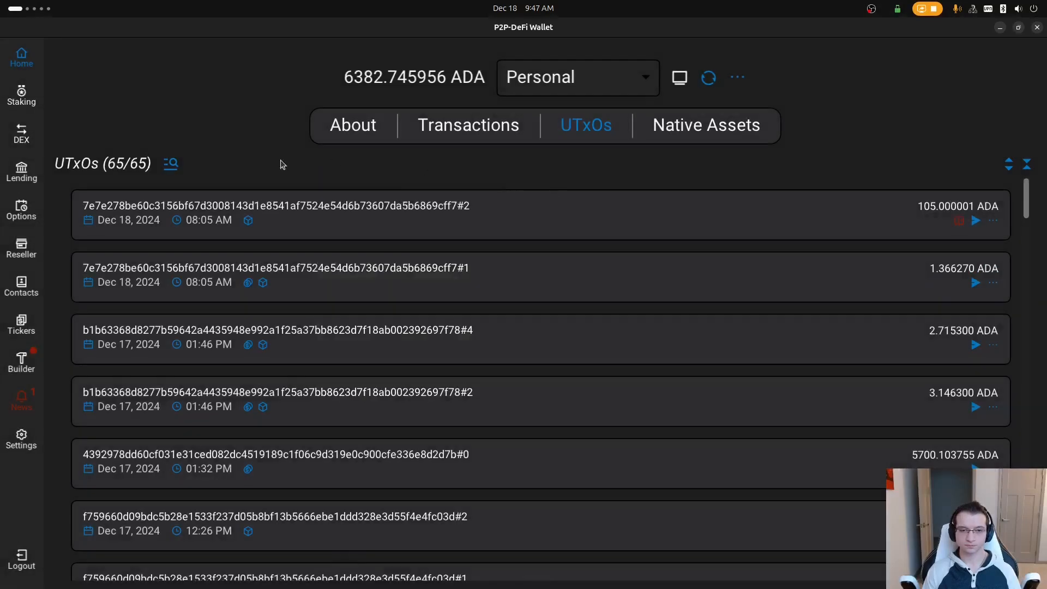
left_click(172, 165)
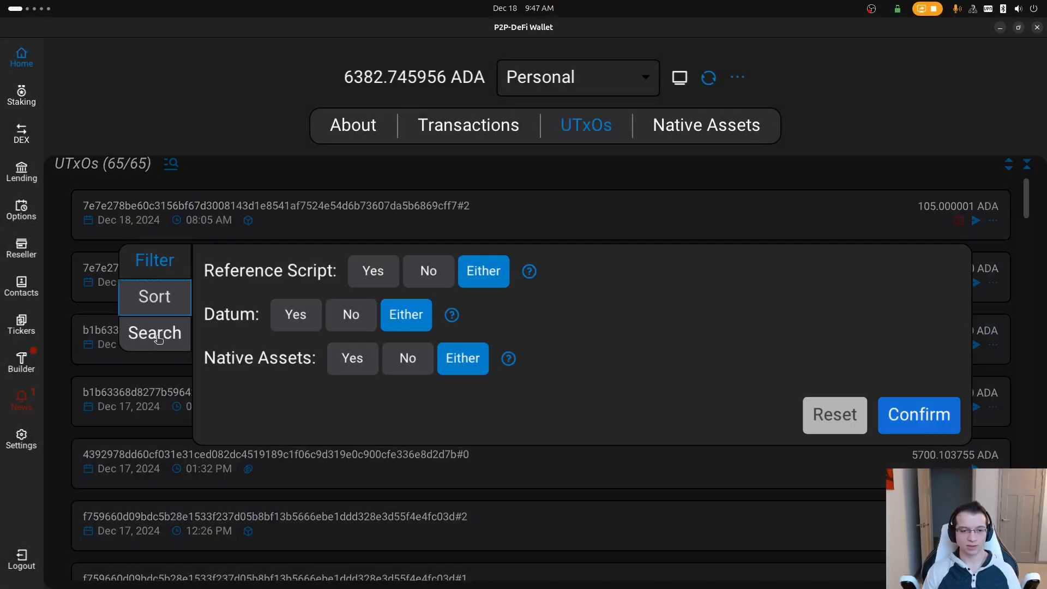
left_click(158, 339)
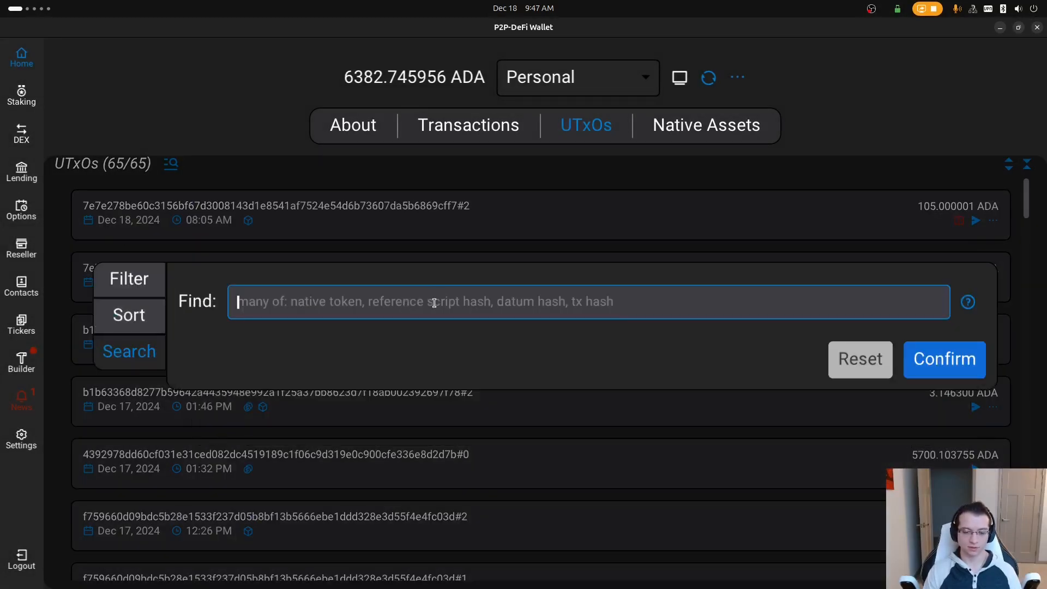
type("DJED")
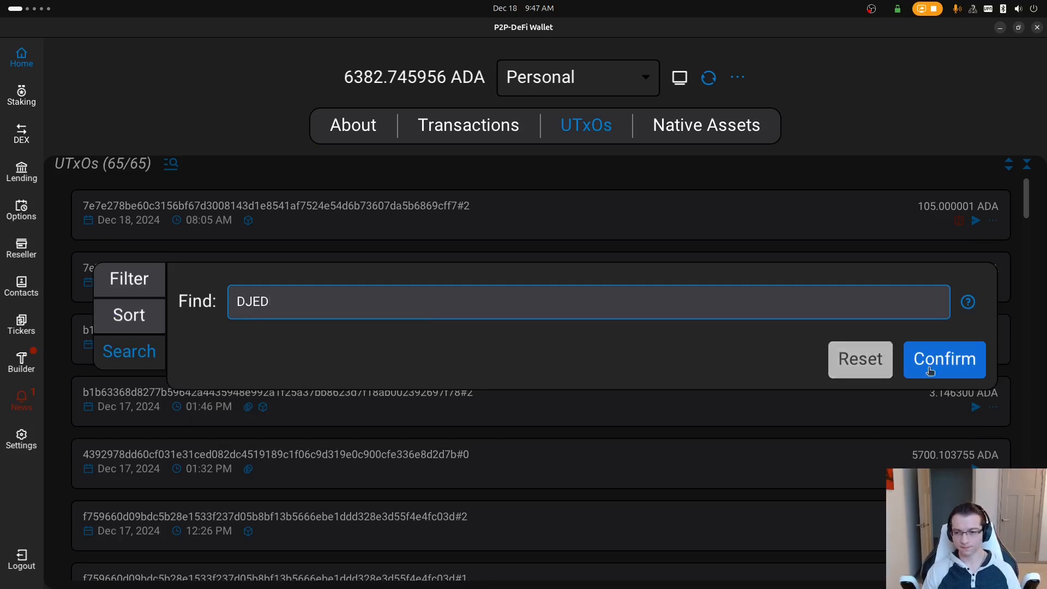
left_click(930, 371)
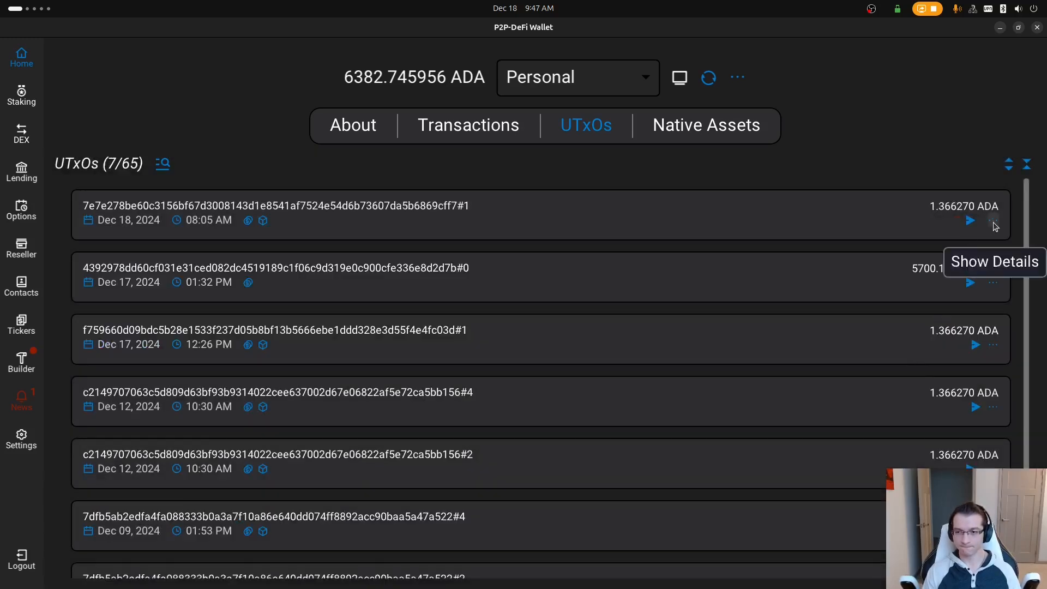
Check the newest DJED UTxO's details, and add it and the 5700.103755 ADA UTxO to the builder as inputs.
left_click(993, 222)
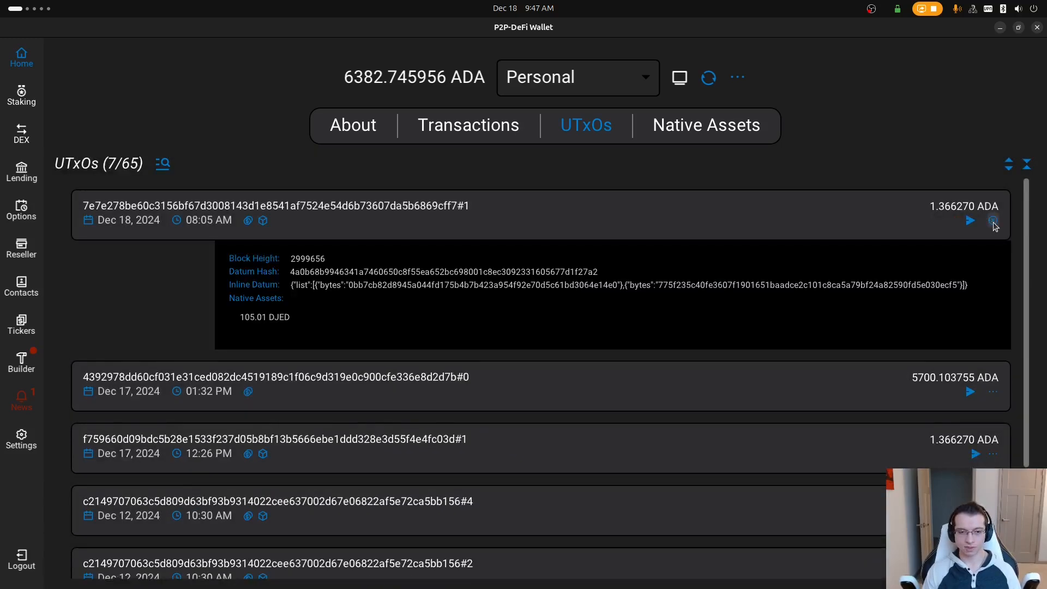
left_click(993, 222)
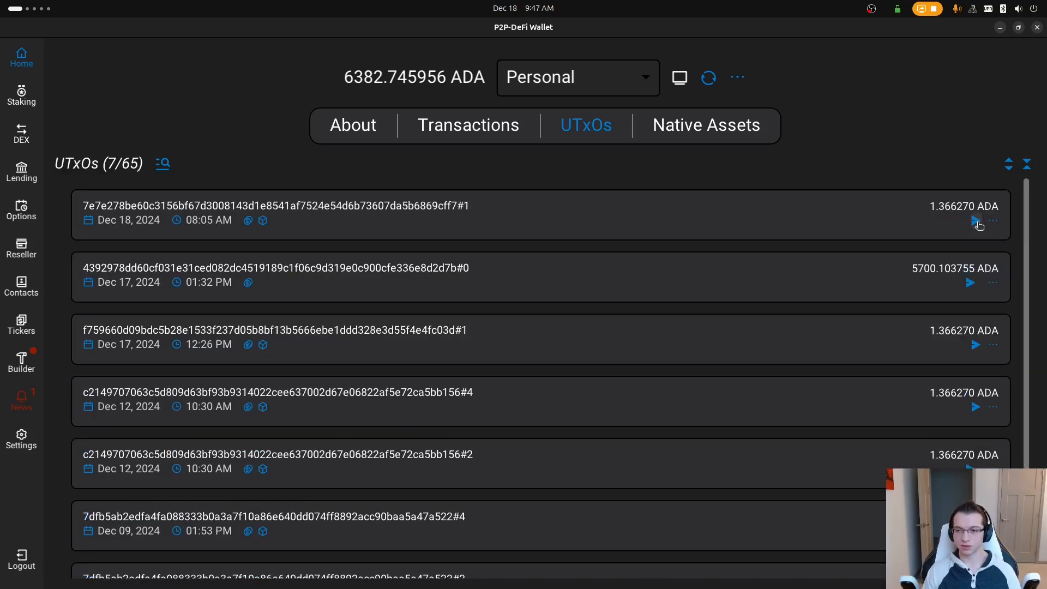
left_click(975, 221)
left_click(894, 167)
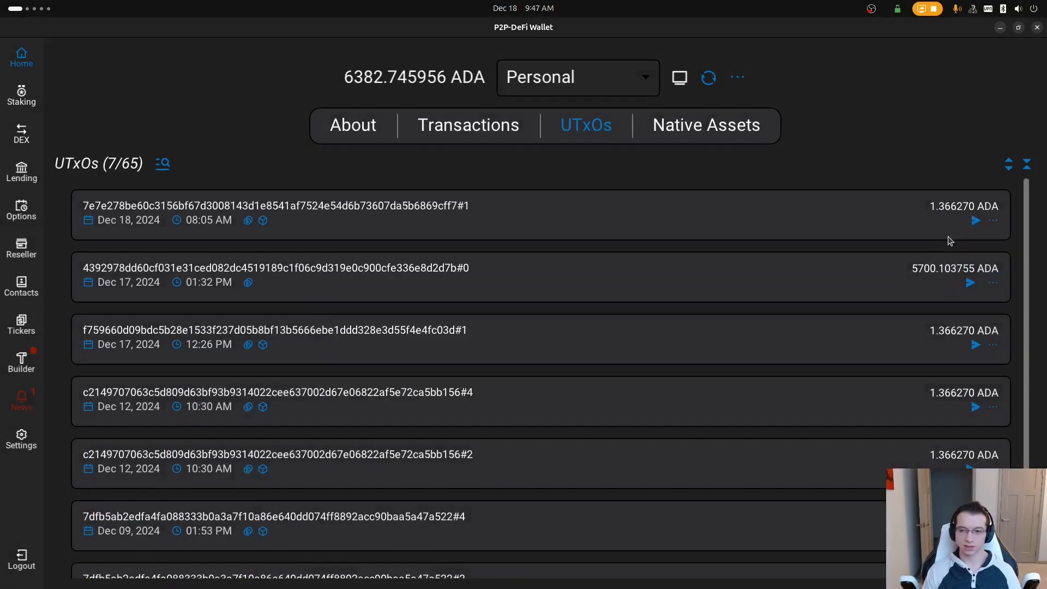
left_click(976, 288)
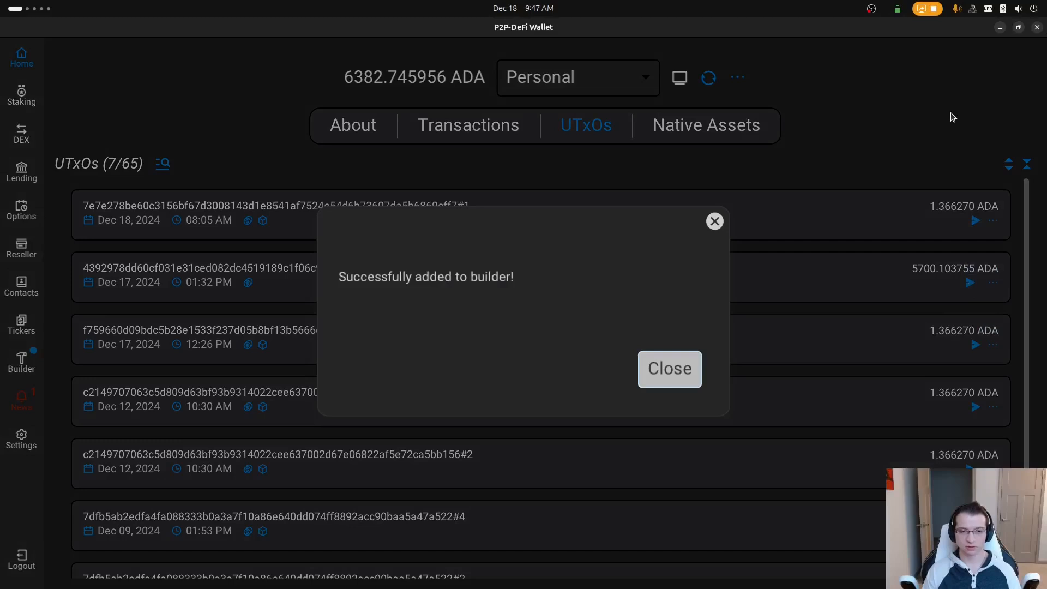
left_click(157, 243)
Build the transaction with both loan offers, and check which keys are required to sign it.
left_click(22, 360)
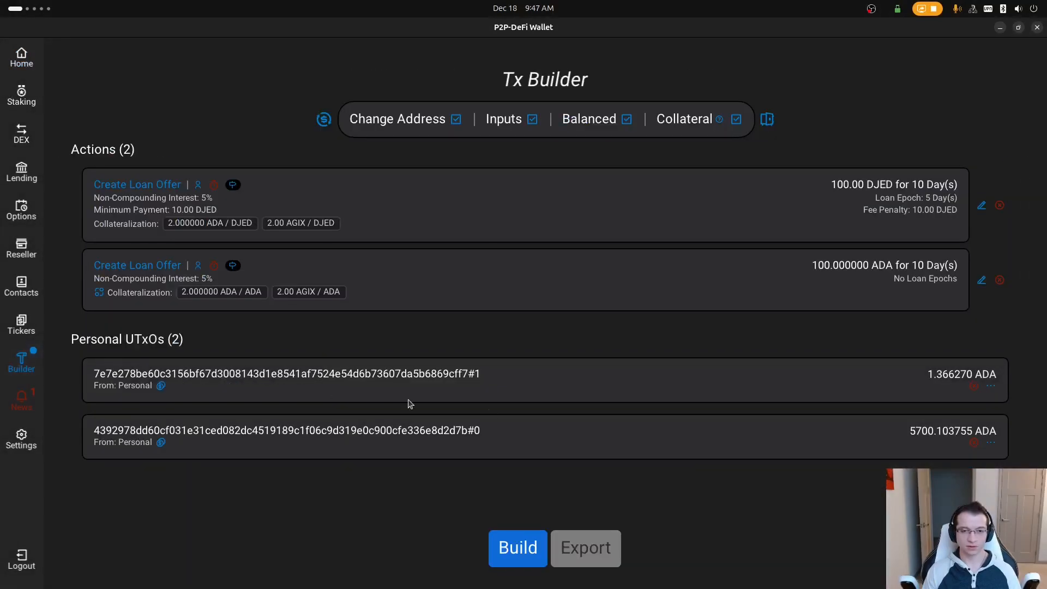
left_click(512, 547)
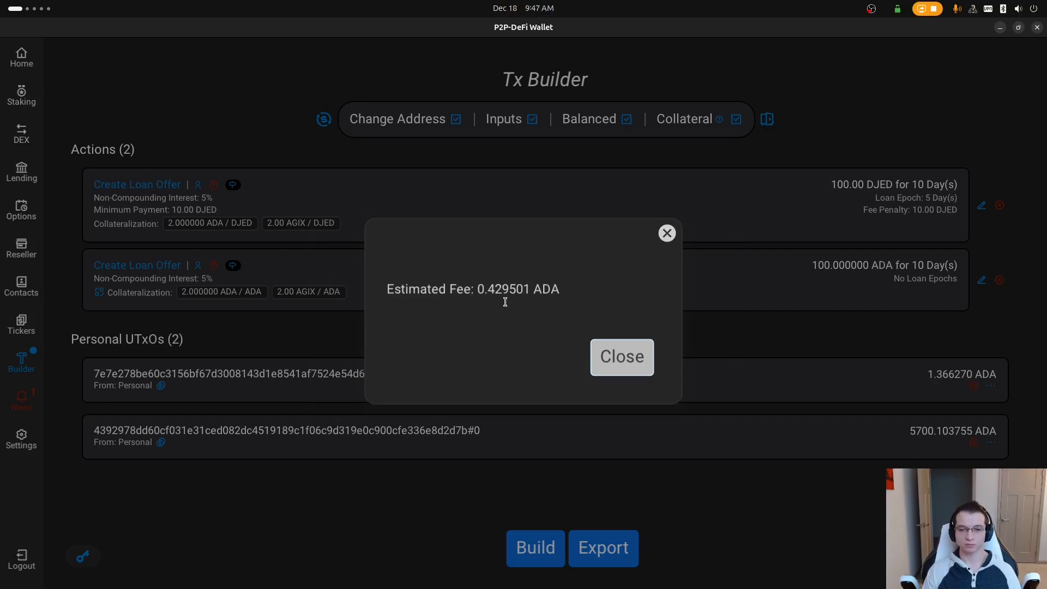
left_click(622, 369)
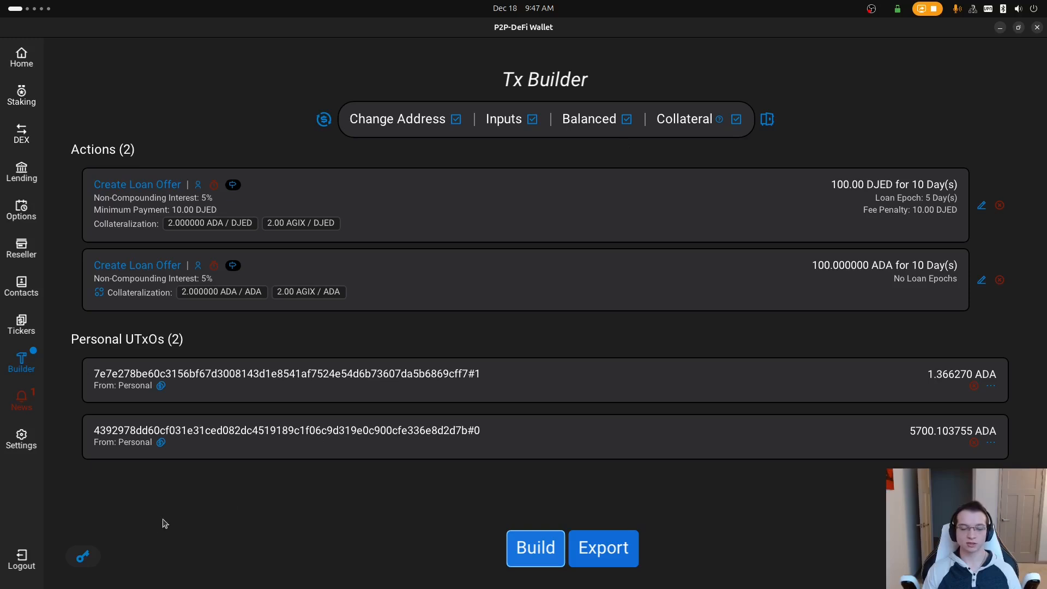
left_click(94, 562)
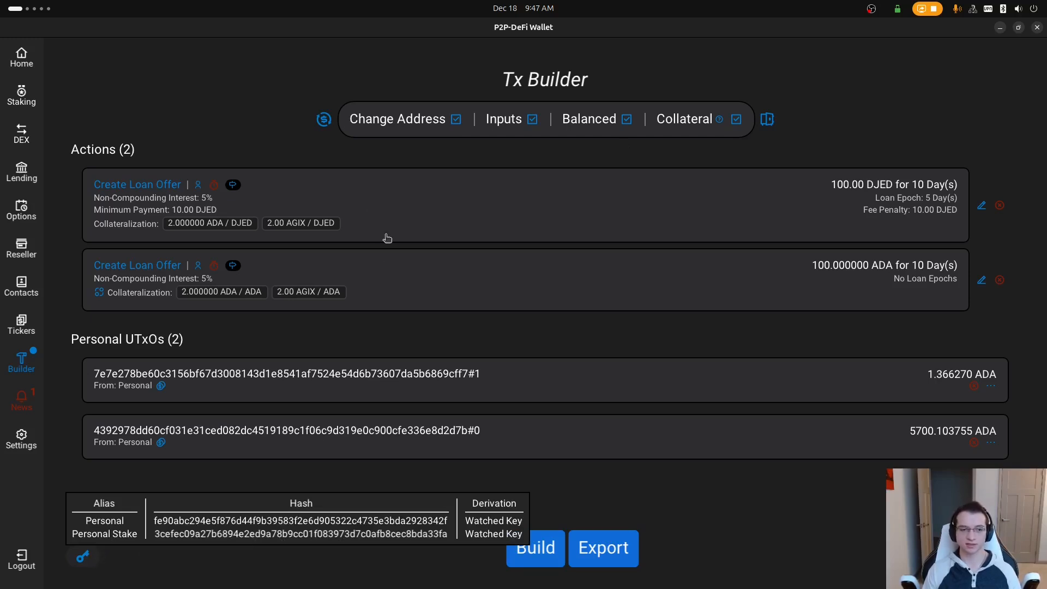
left_click(415, 293)
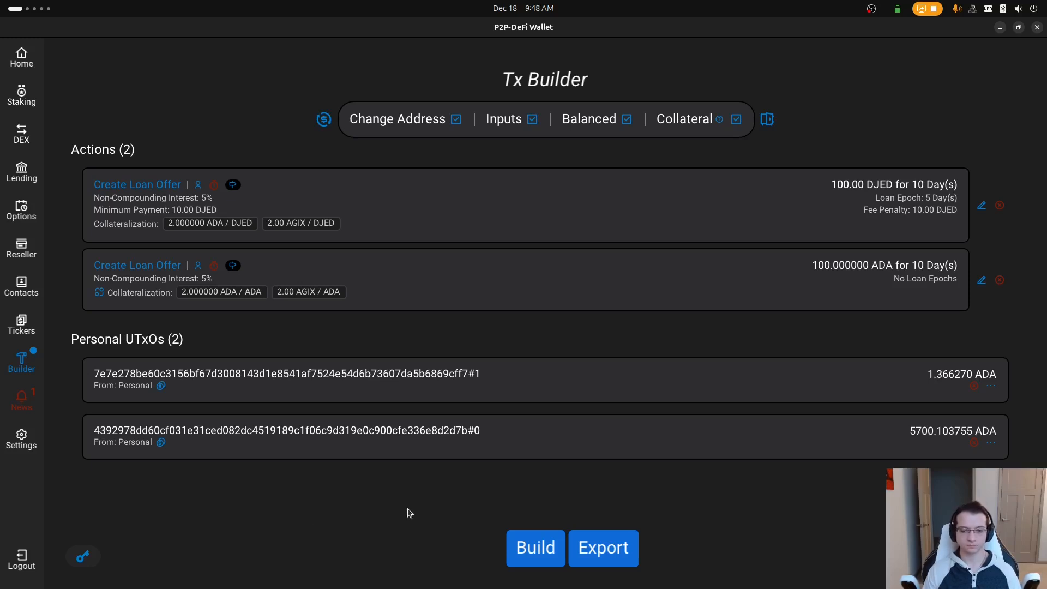
Export the built transaction to the directory ~/tx and dismiss the notice.
left_click(598, 540)
left_click(501, 299)
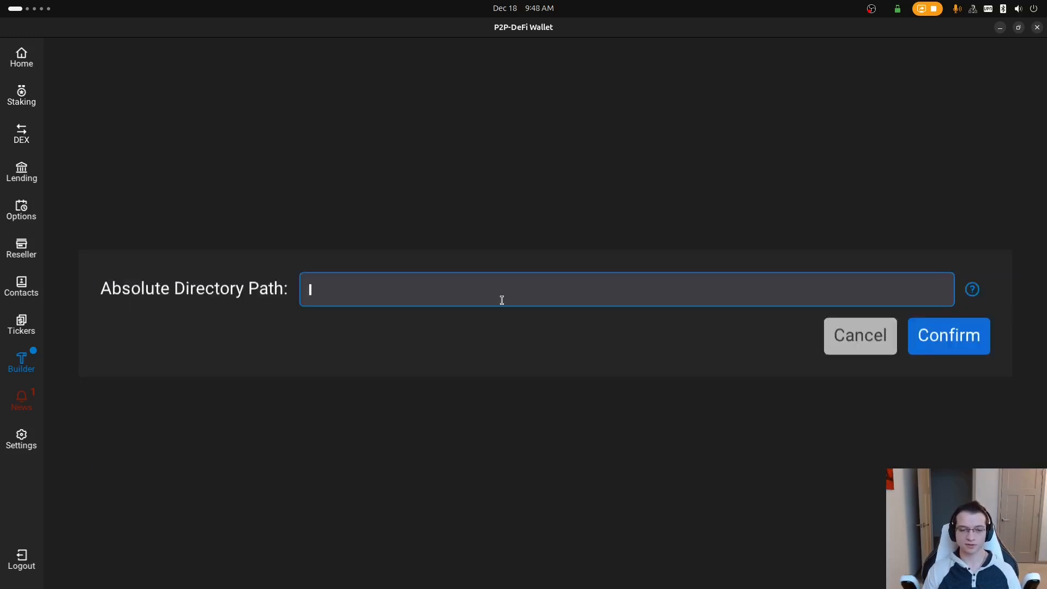
type("~/t")
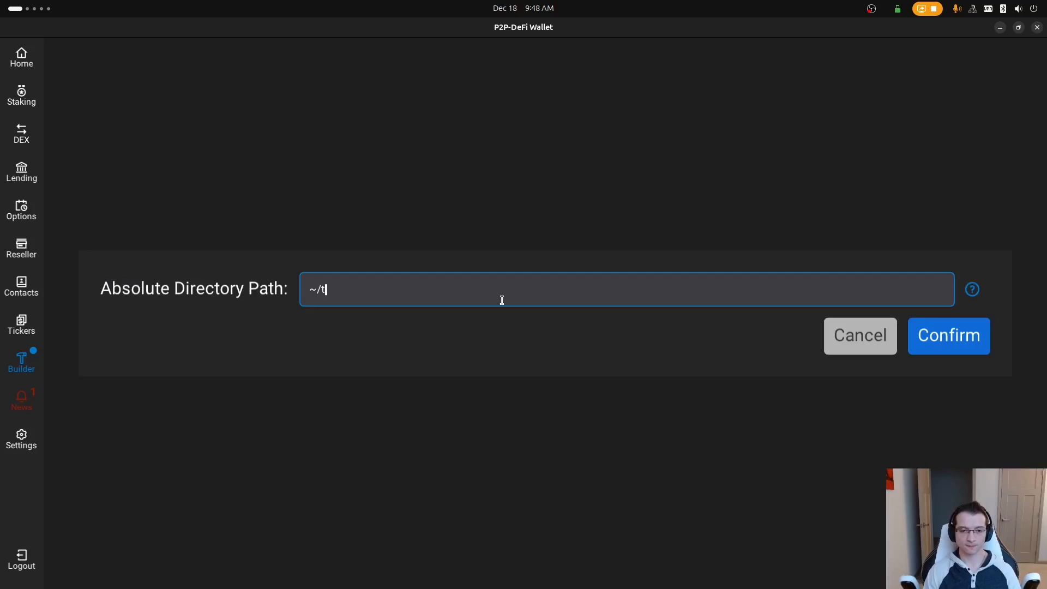
type("x")
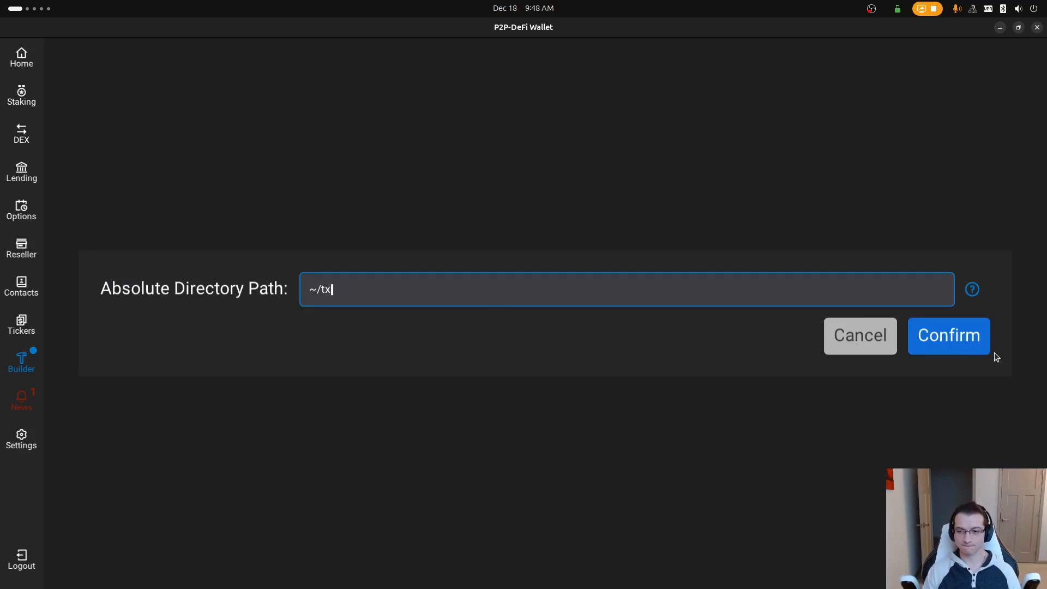
left_click(980, 348)
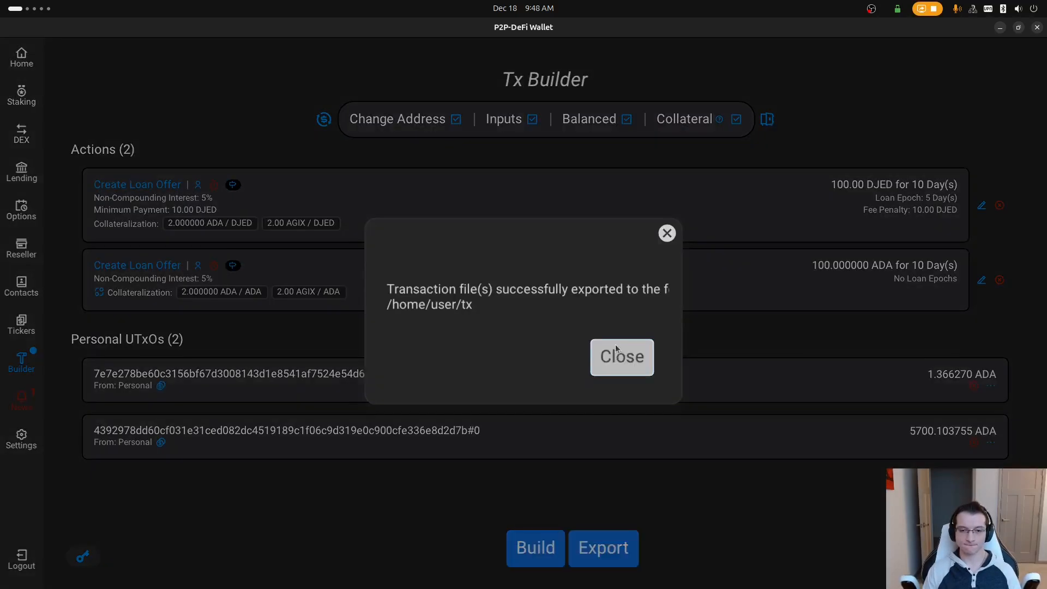
left_click(629, 362)
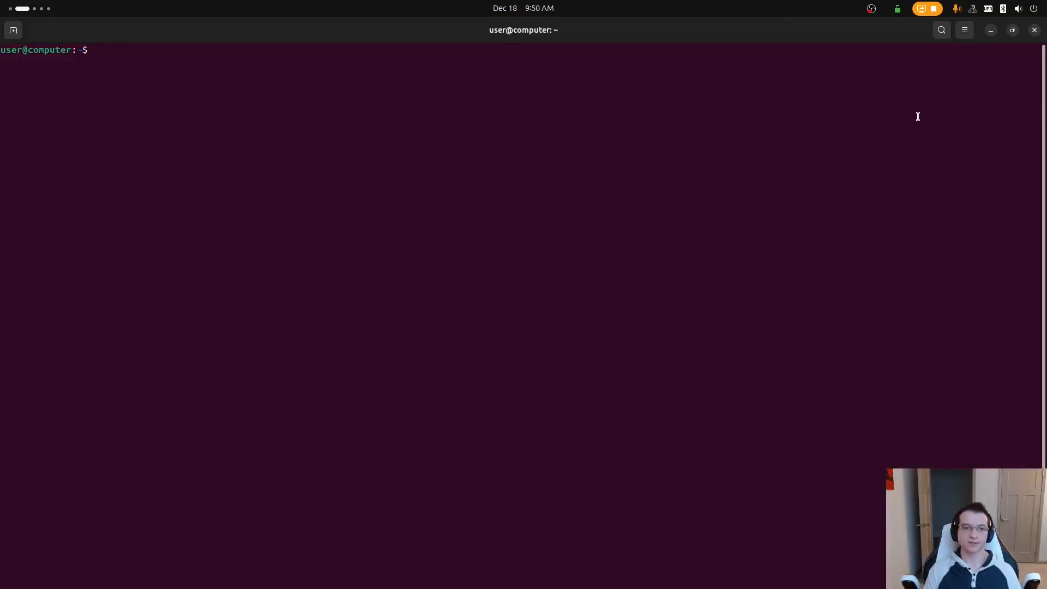
In the terminal, sign tx/tx.body with cardano-cli conway, using wallets/01.skey and wallets/01Stake.skey, testnet magic 1, and output file tx/tx.signed.
key("Up")
key("Up")
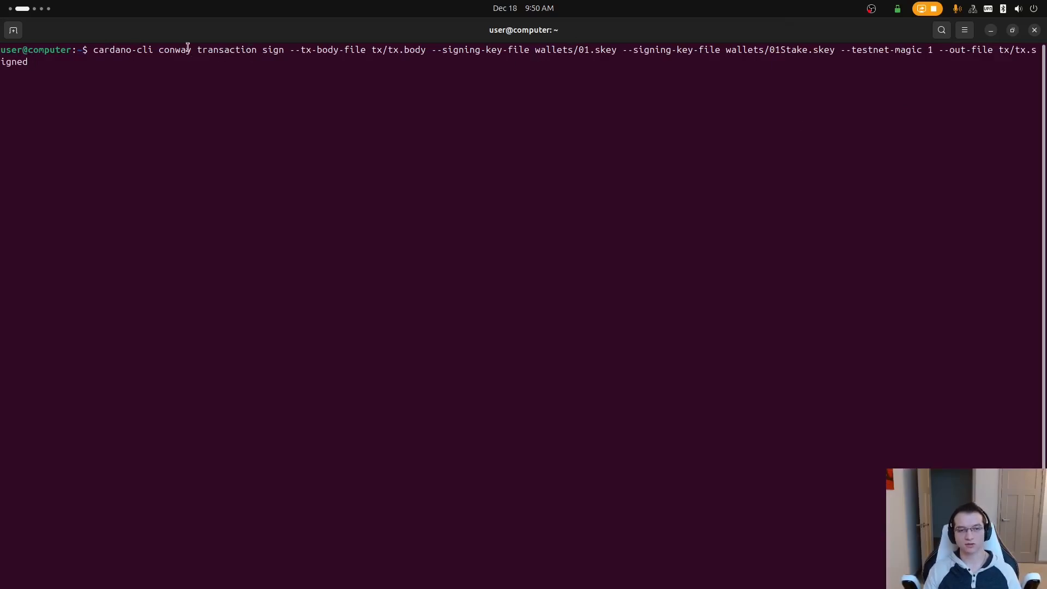
left_click_drag(397, 52, 401, 52)
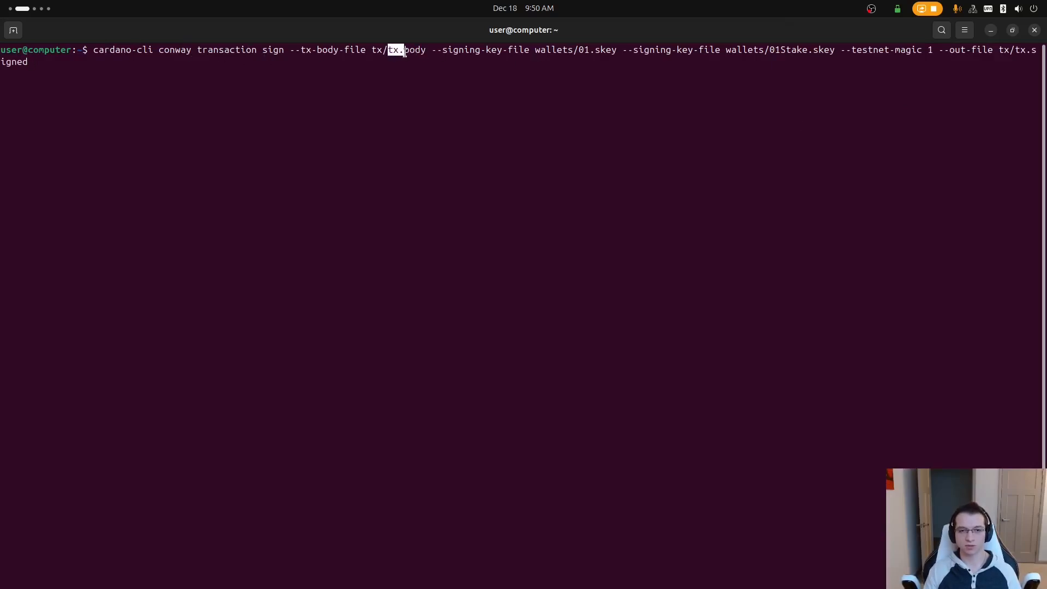
left_click_drag(540, 52, 615, 53)
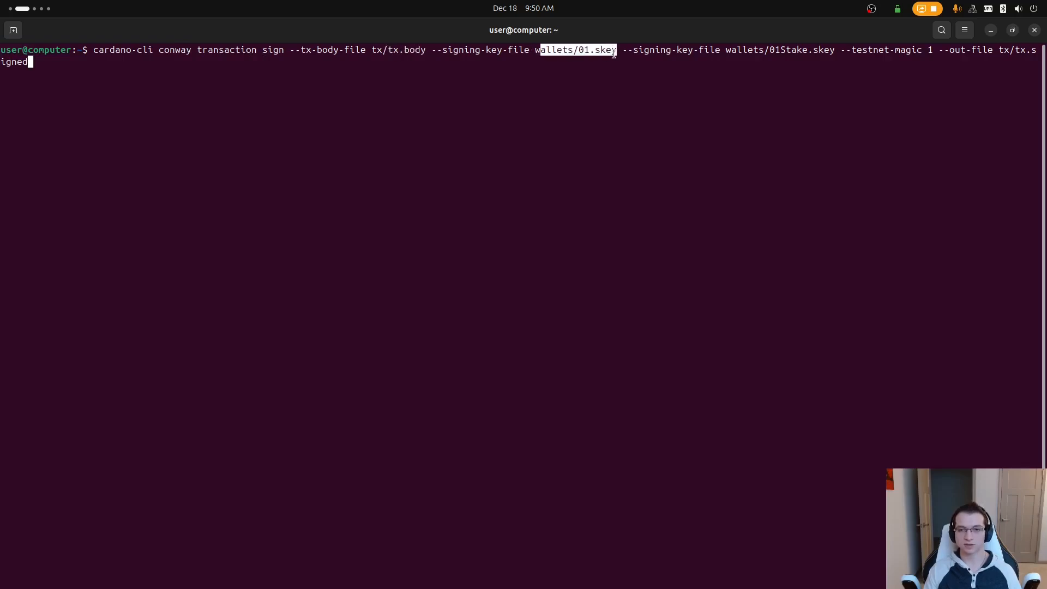
left_click_drag(747, 49, 833, 49)
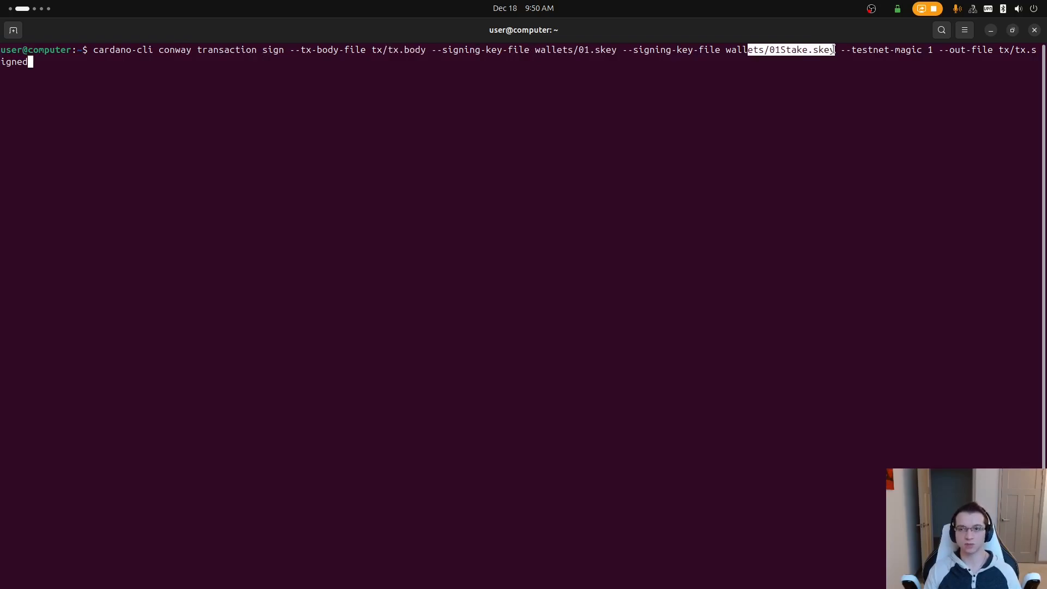
left_click(887, 49)
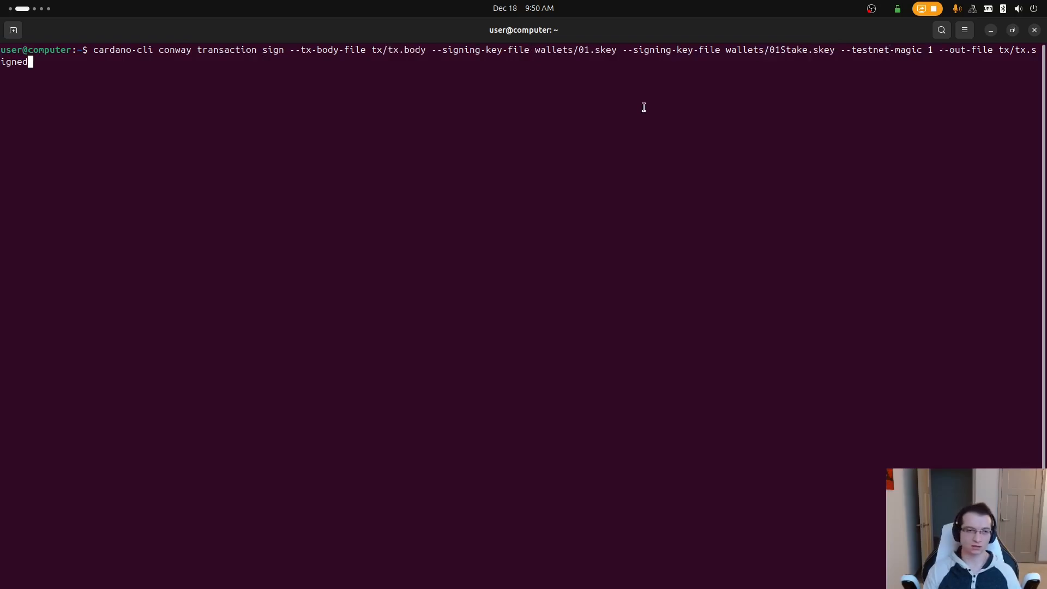
key("Return")
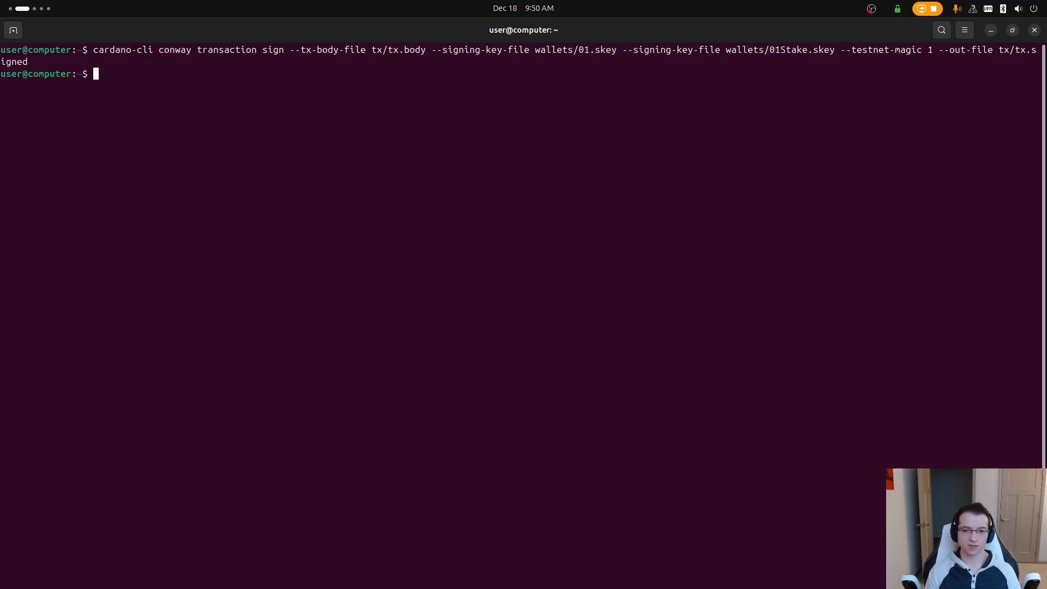
Switch back to P2P-DeFi Wallet and submit the signed transaction file ~/tx/tx.signed.
key("super+Page_Up")
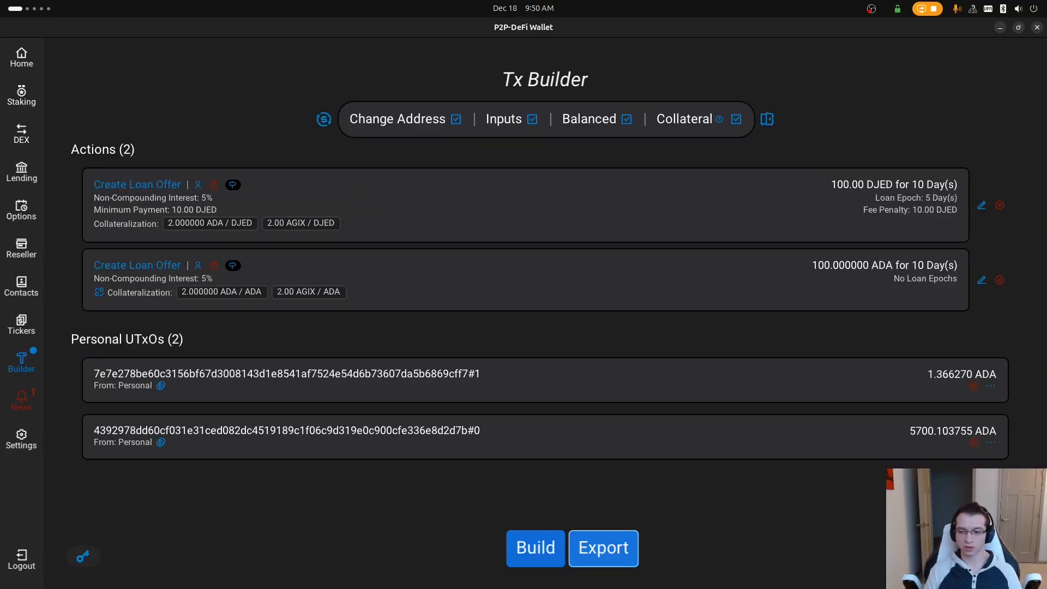
left_click(1007, 556)
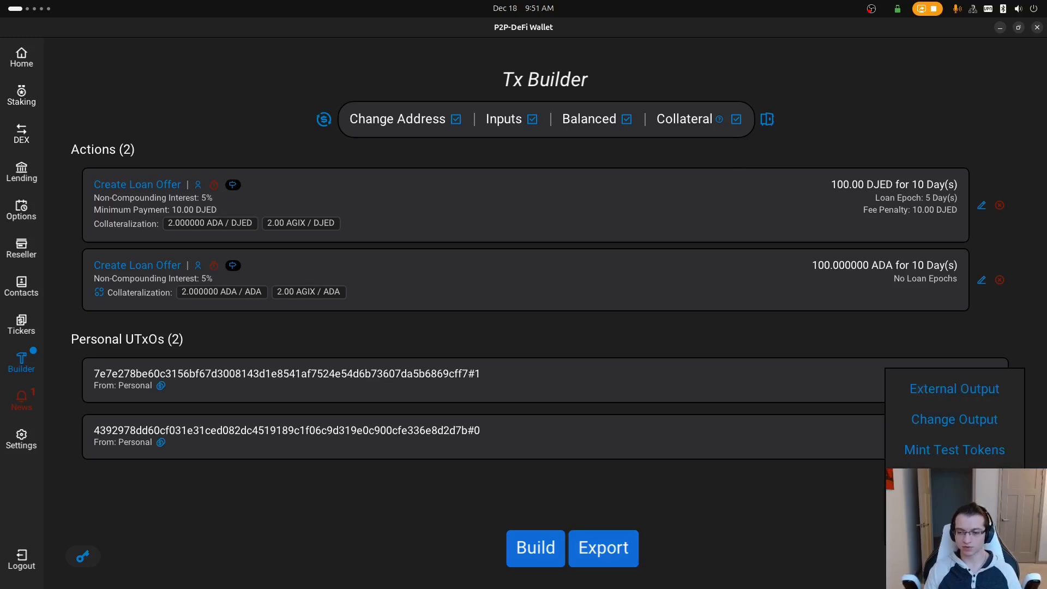
left_click(603, 548)
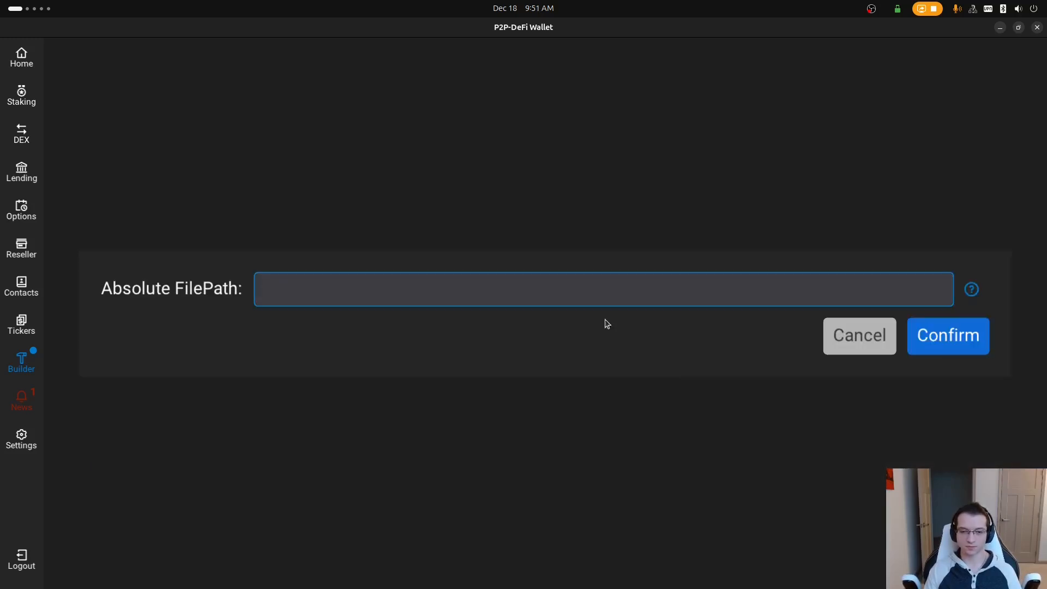
type("~")
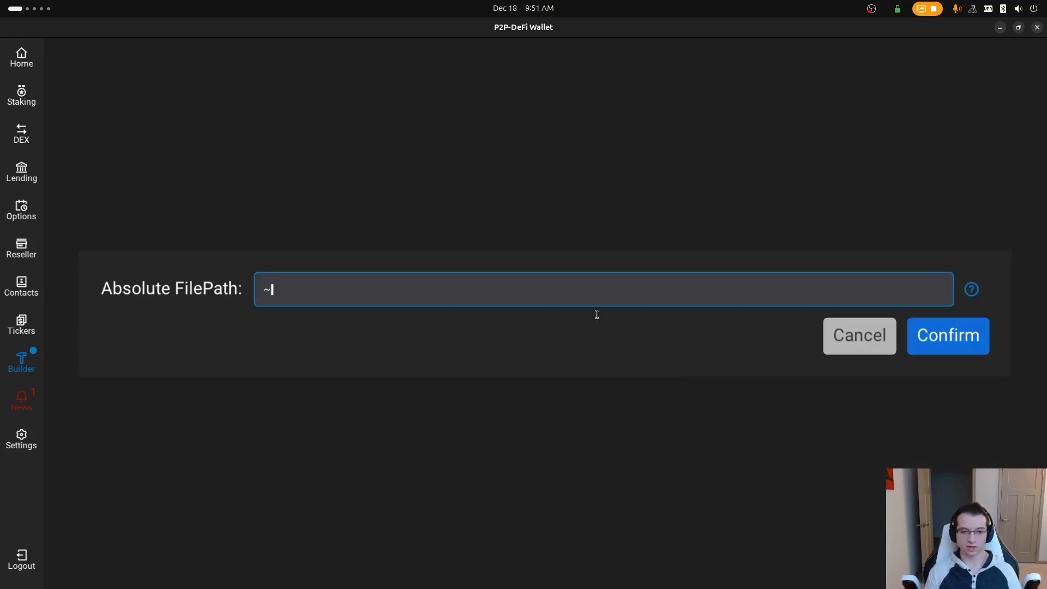
type("/tx/tx")
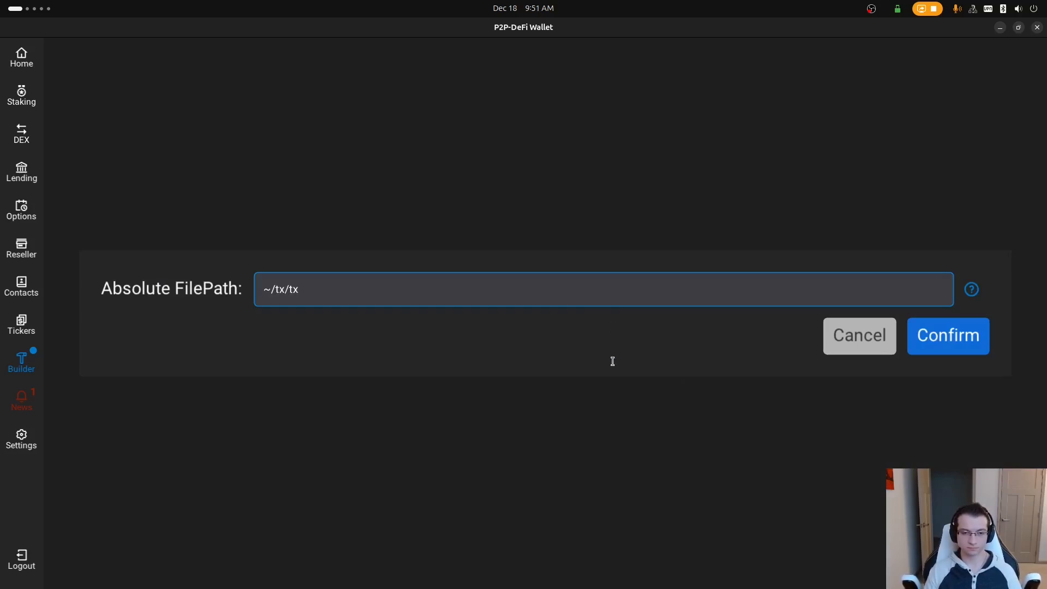
type(".signed")
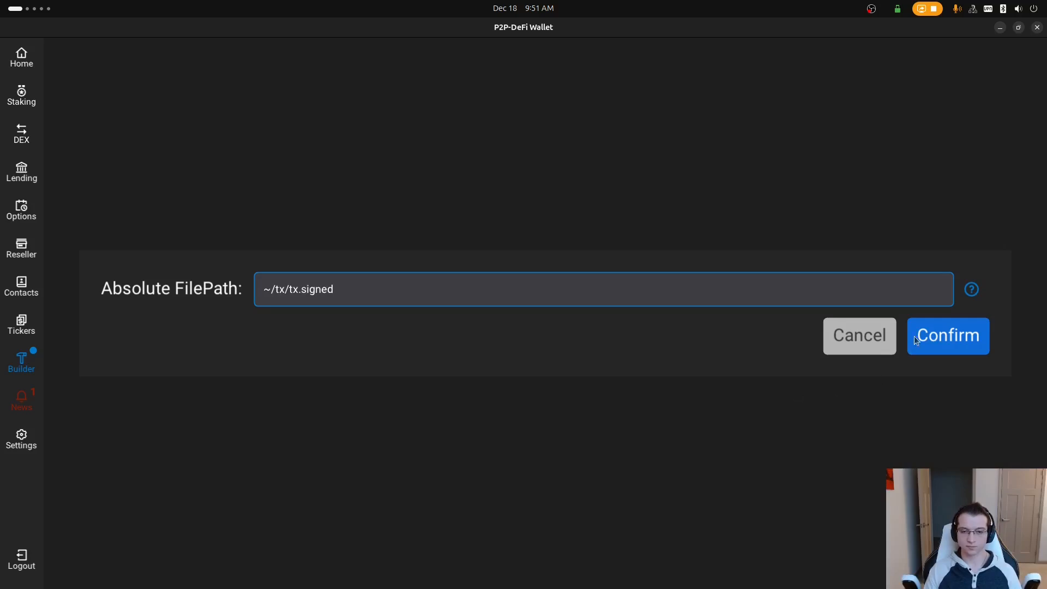
left_click(948, 335)
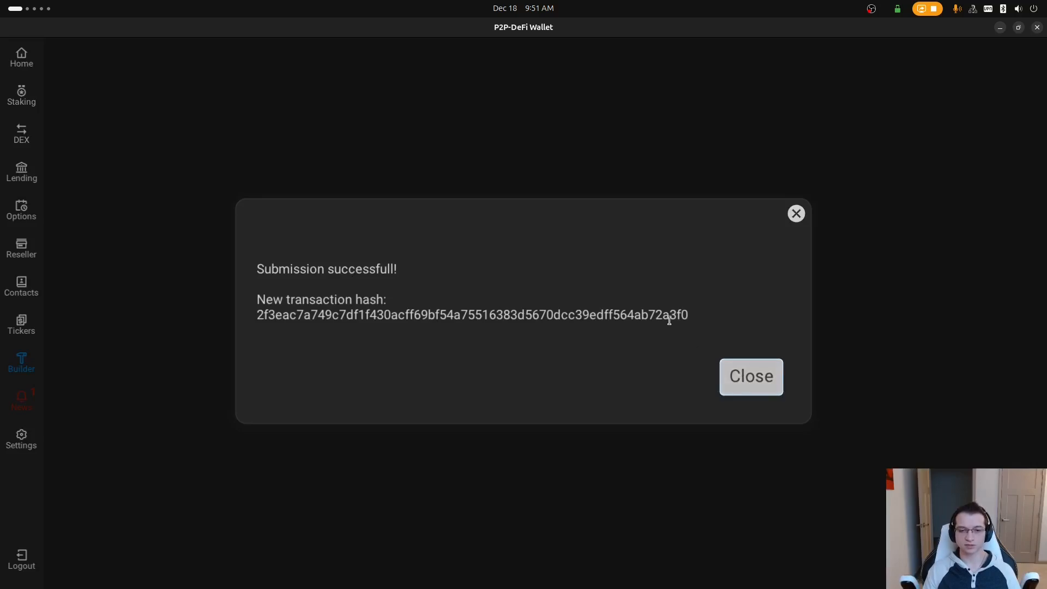
left_click(742, 377)
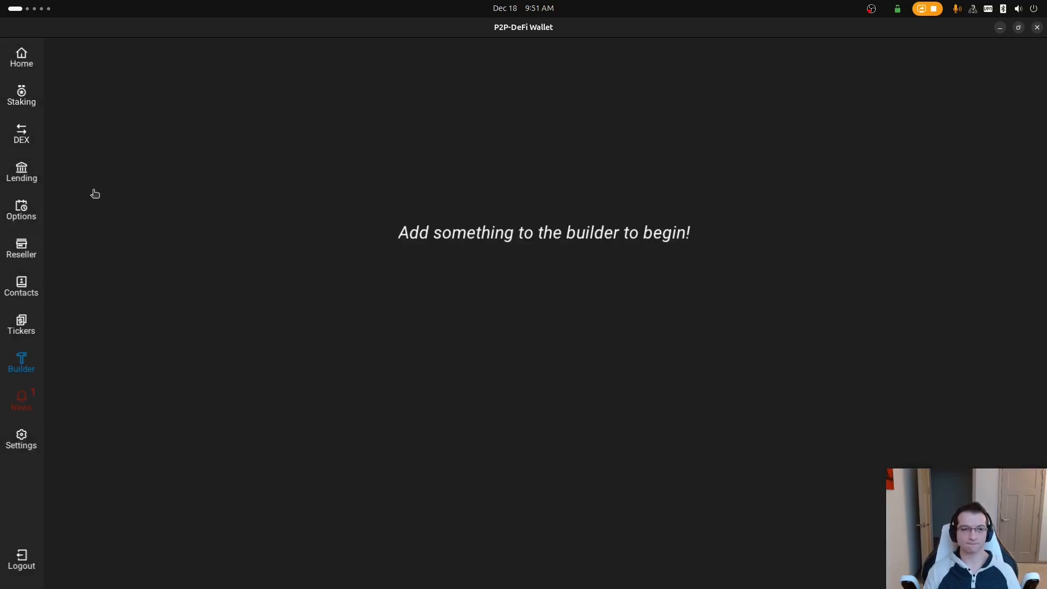
Show the lender's open offers in the lending section, sync them, and dismiss the notification notice.
left_click(41, 177)
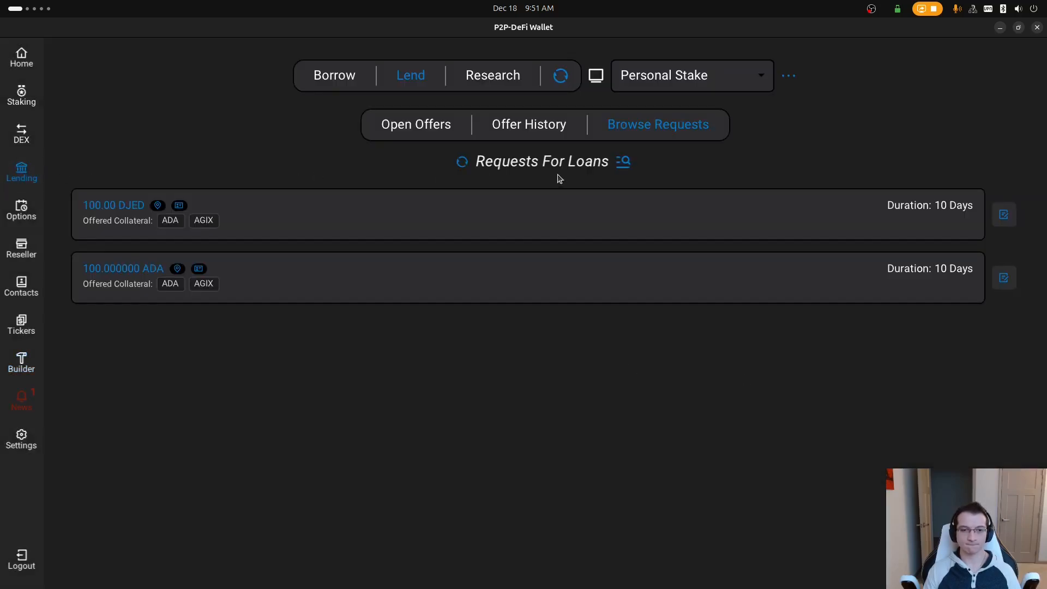
left_click(433, 135)
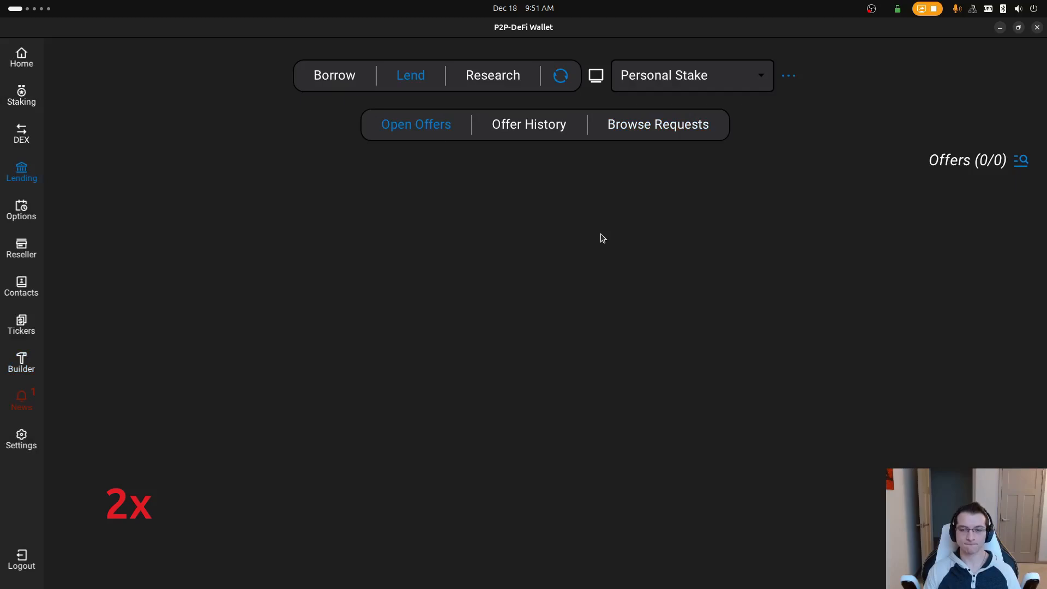
left_click(559, 76)
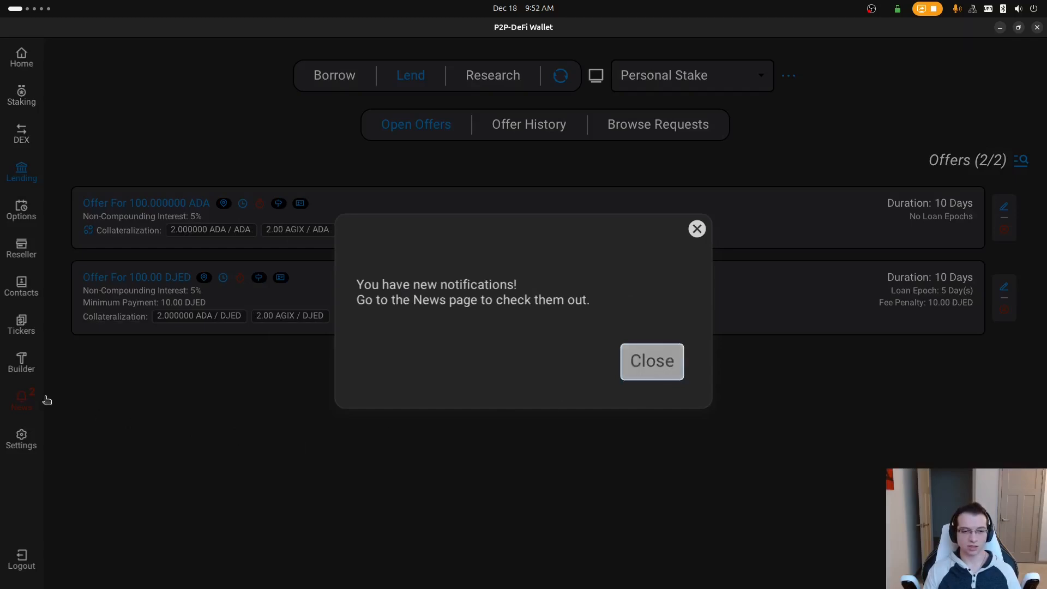
left_click(424, 412)
Mark all news notifications as read and return to the open loan offers.
left_click(22, 400)
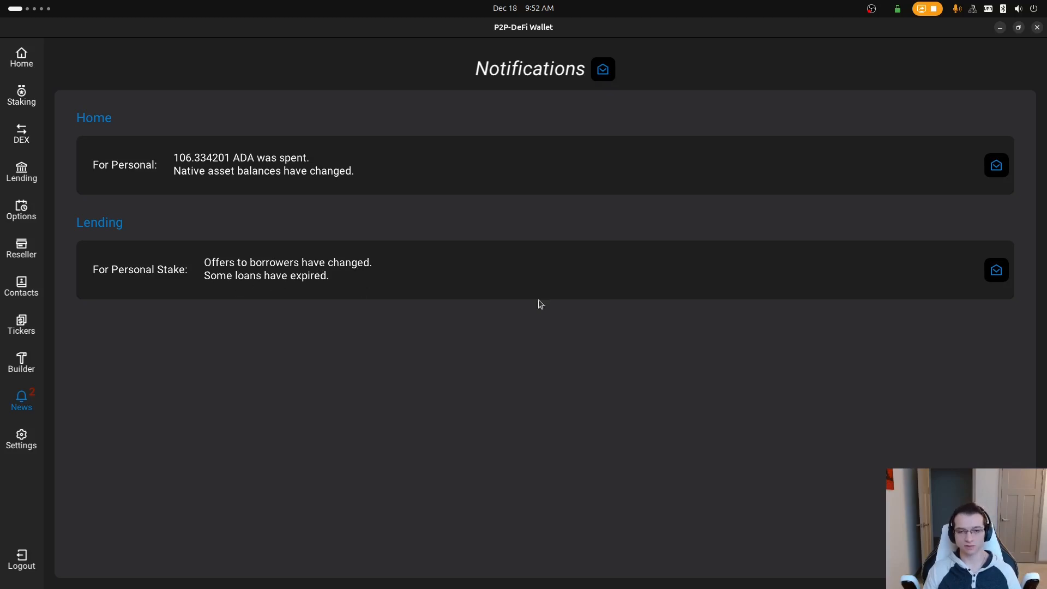
left_click(603, 71)
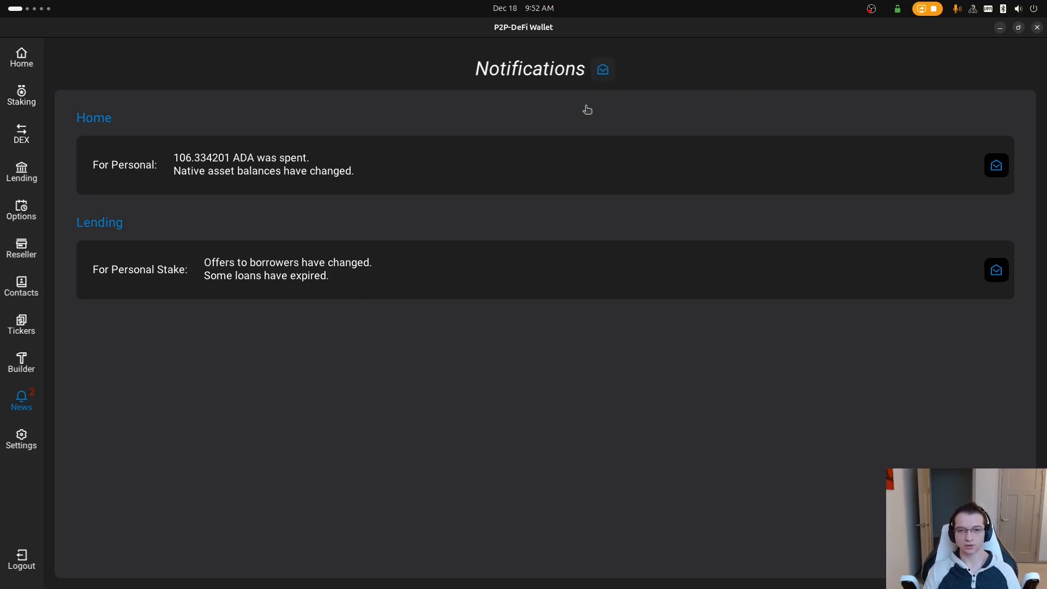
left_click(27, 181)
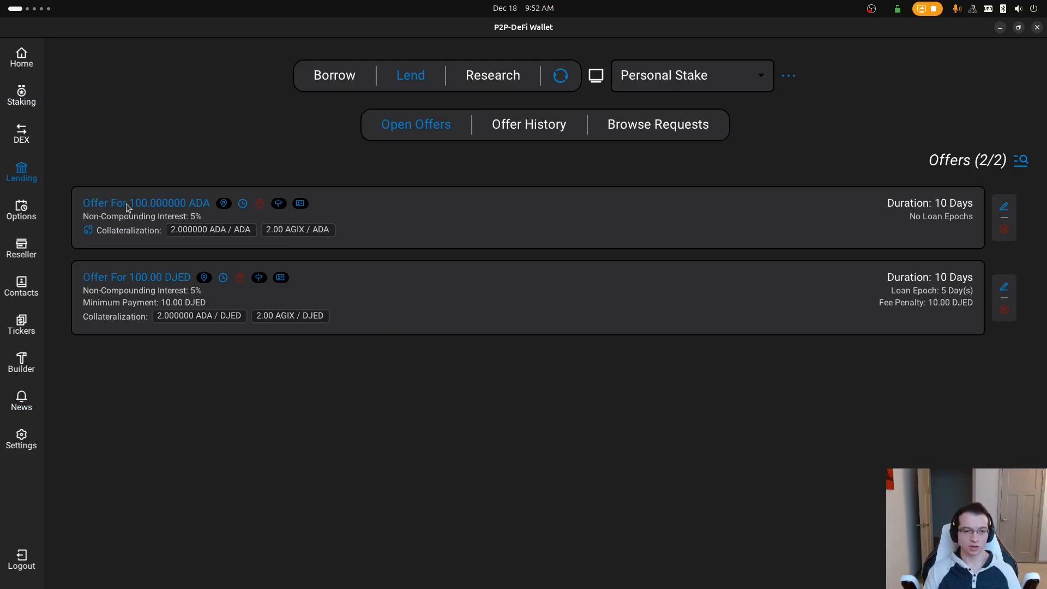
Look up the borrower behind the 100 ADA offer, refresh their information, and review their current offers and loan requests before closing it.
mouse_move(223, 207)
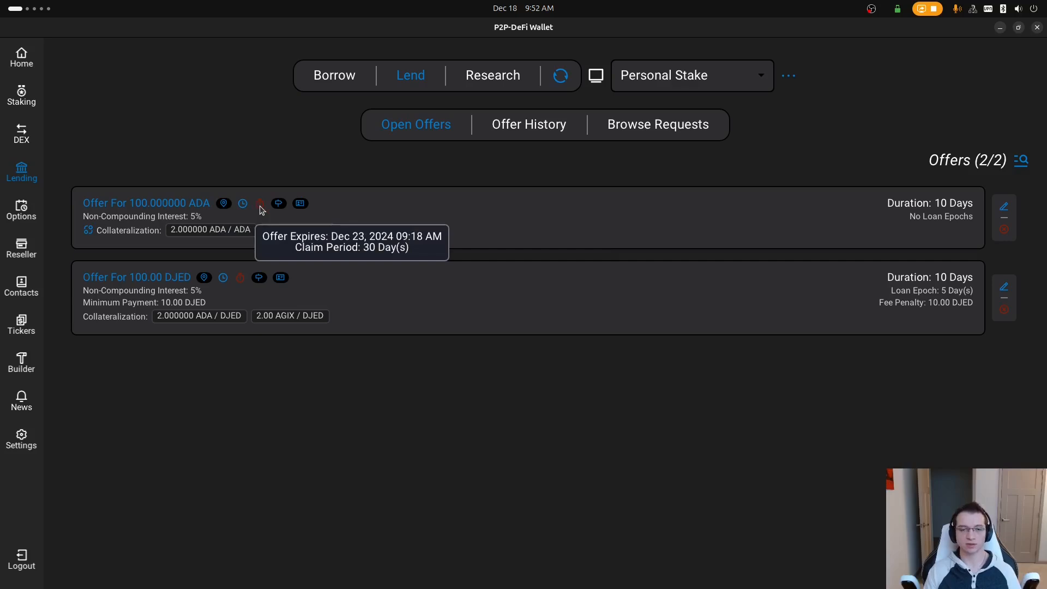
left_click(303, 205)
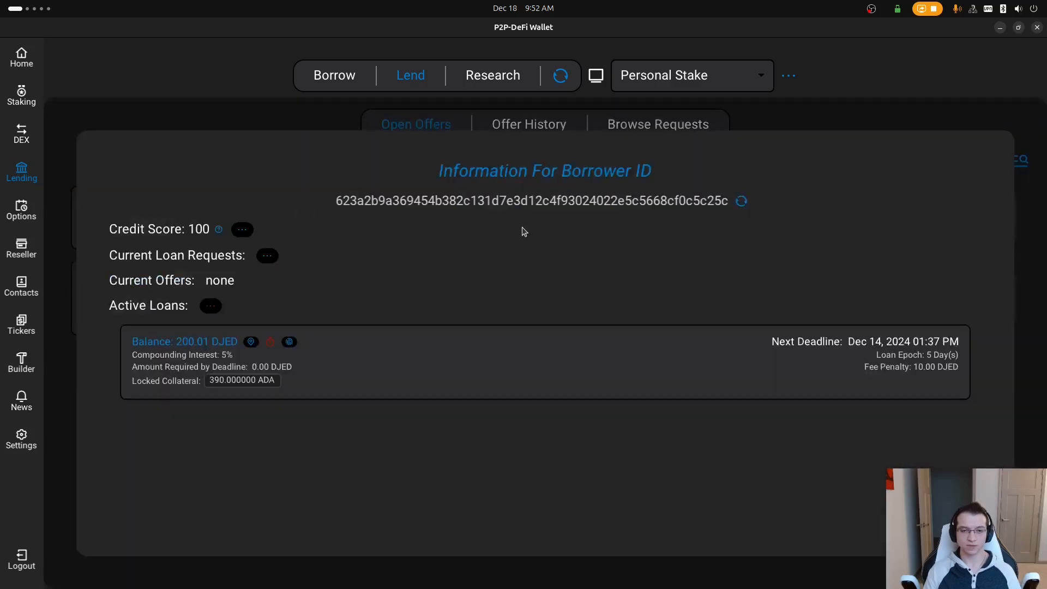
left_click(741, 201)
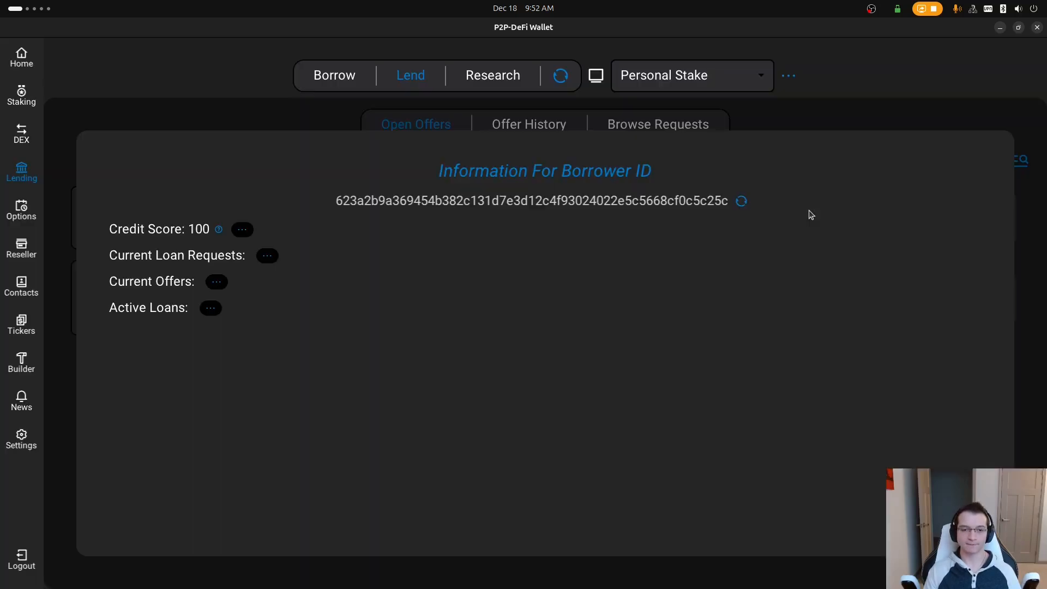
left_click(217, 281)
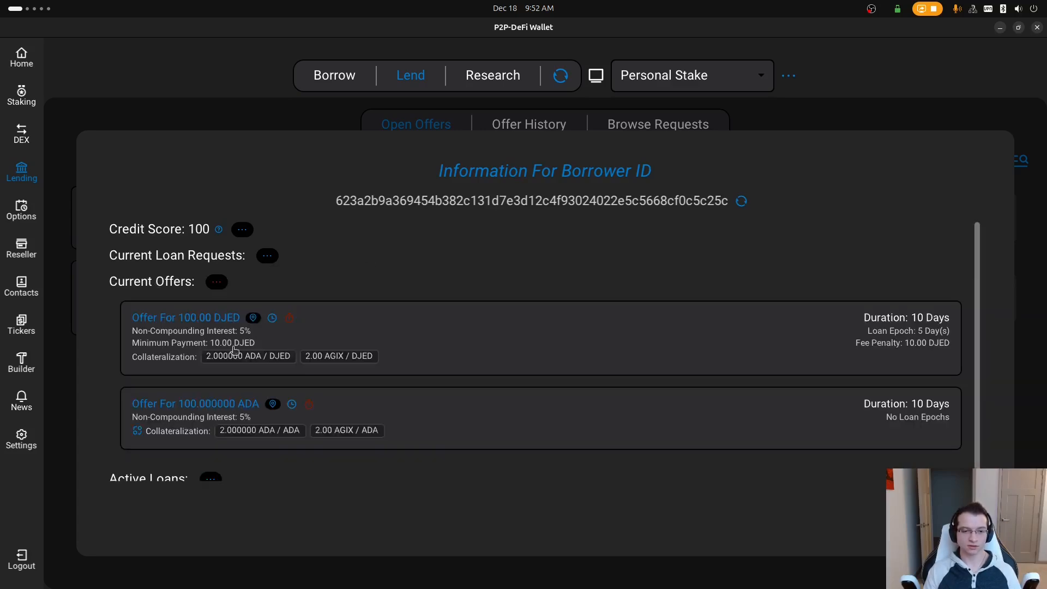
left_click(221, 283)
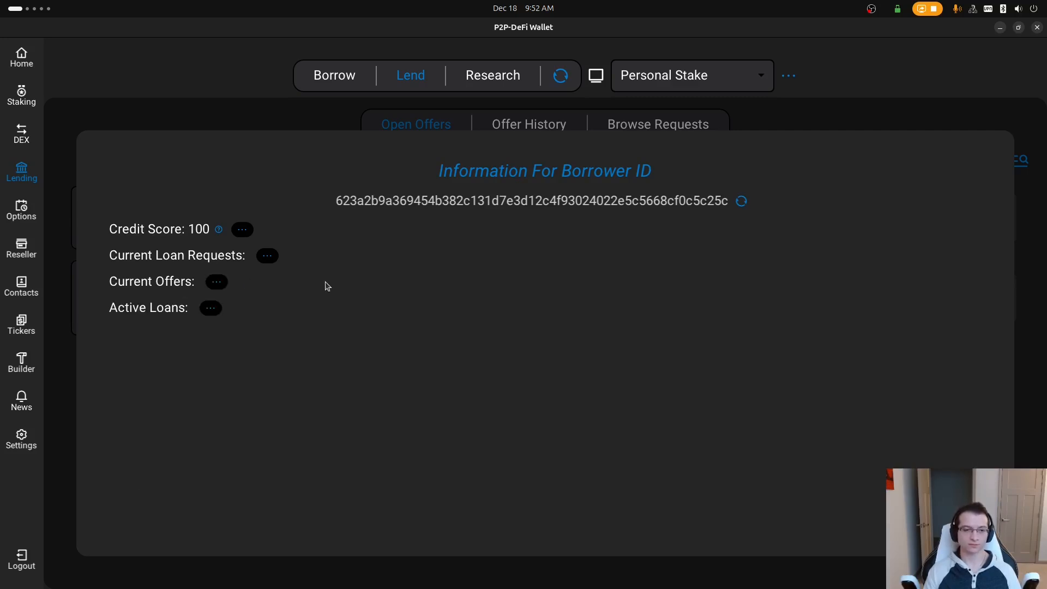
left_click(274, 261)
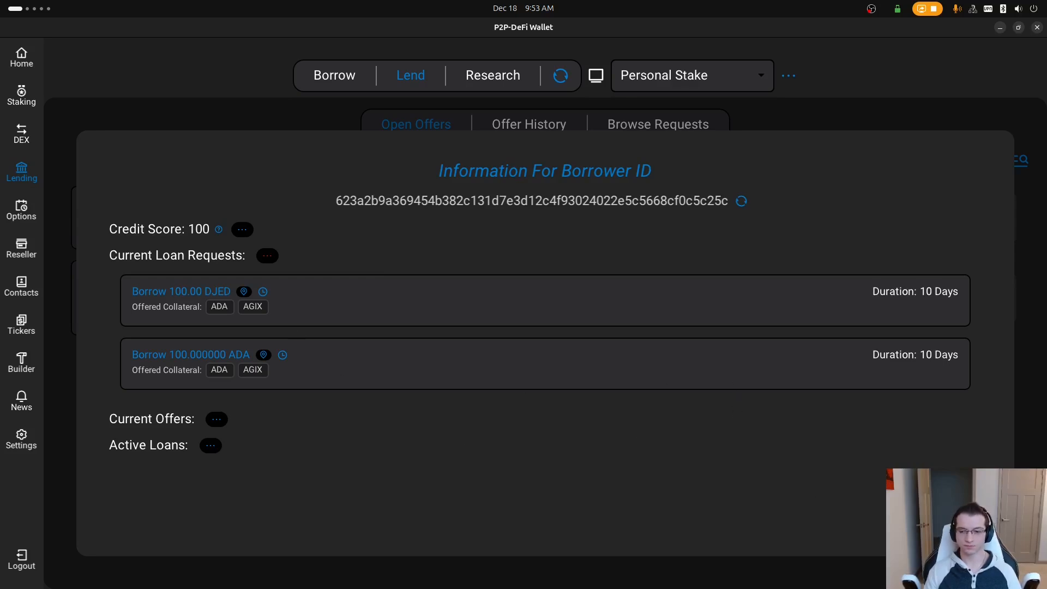
left_click(927, 572)
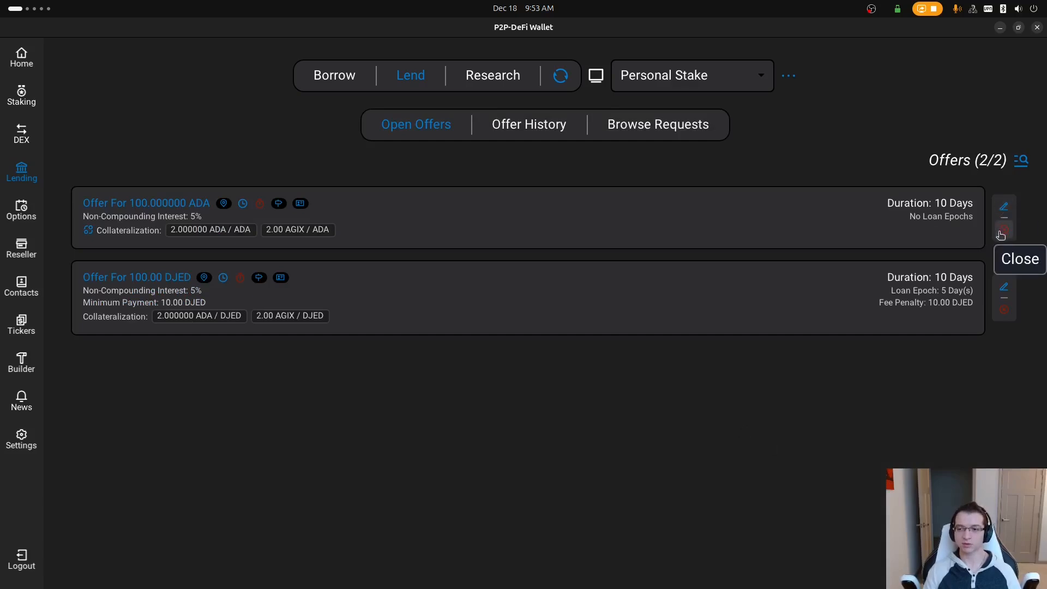
Review the filter and sort settings for open offers, including the help on sorting methods, and confirm them without changes.
left_click(1021, 160)
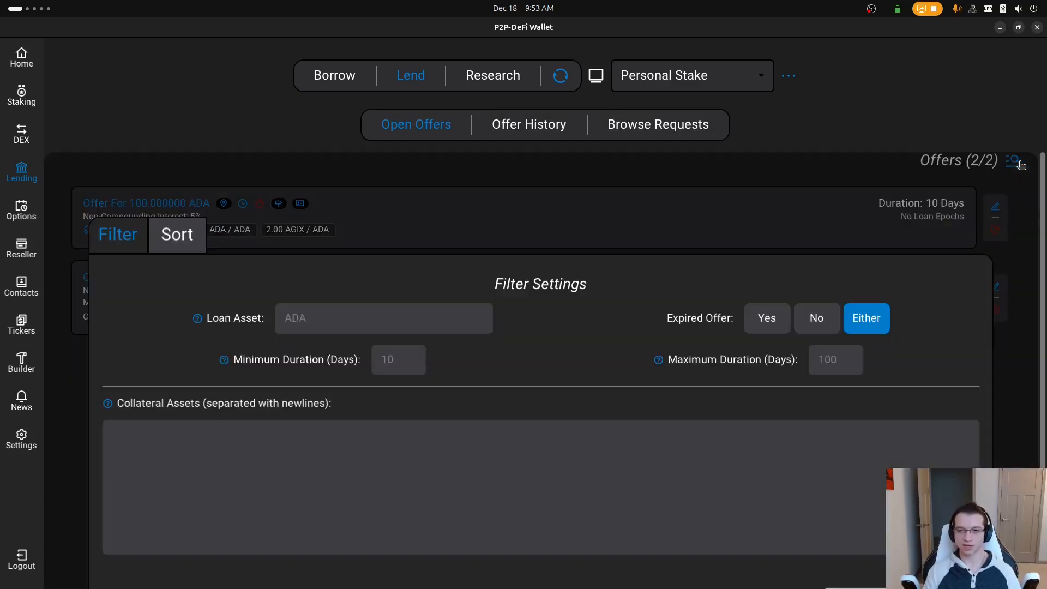
scroll(641, 240, "down", 2)
scroll(623, 232, "up", 1)
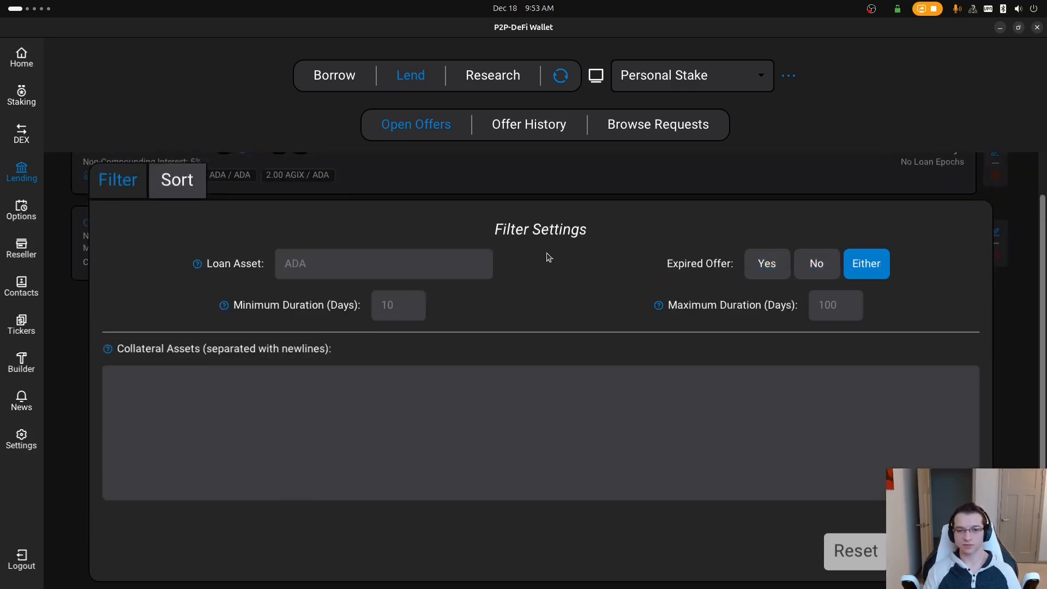
left_click(180, 183)
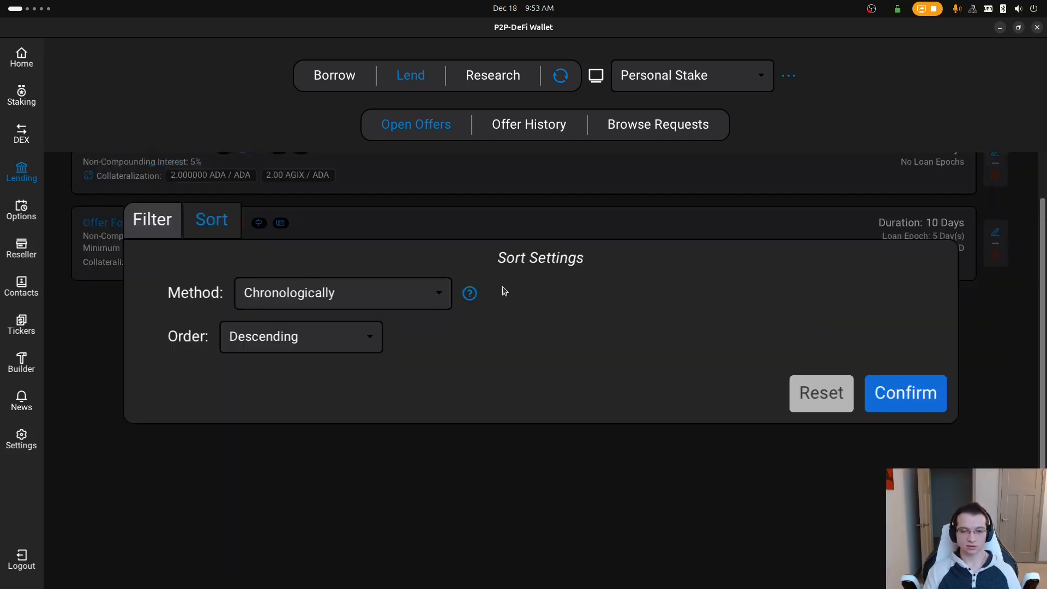
left_click(468, 291)
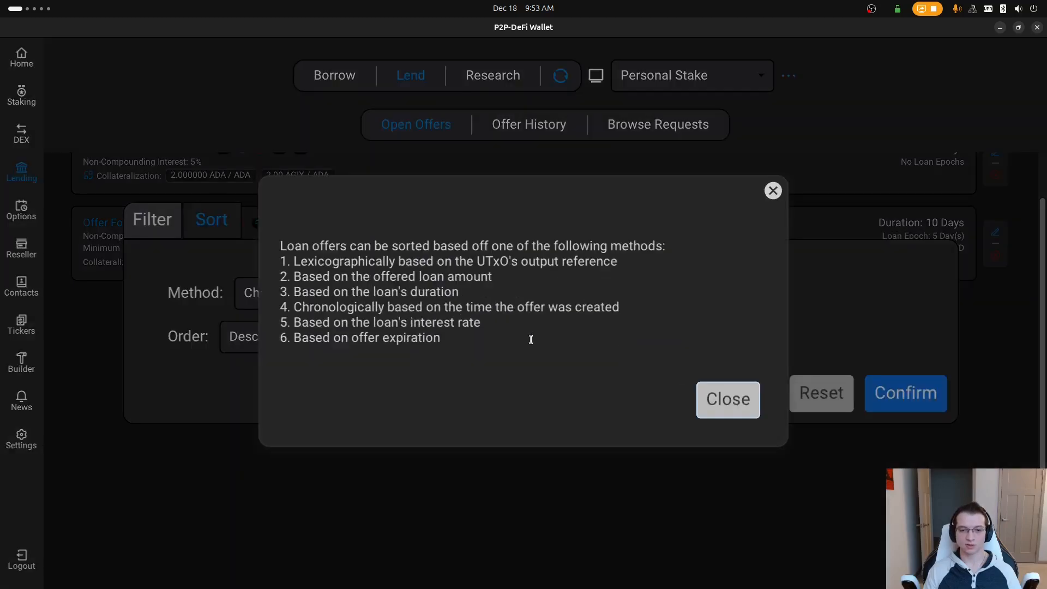
left_click(723, 398)
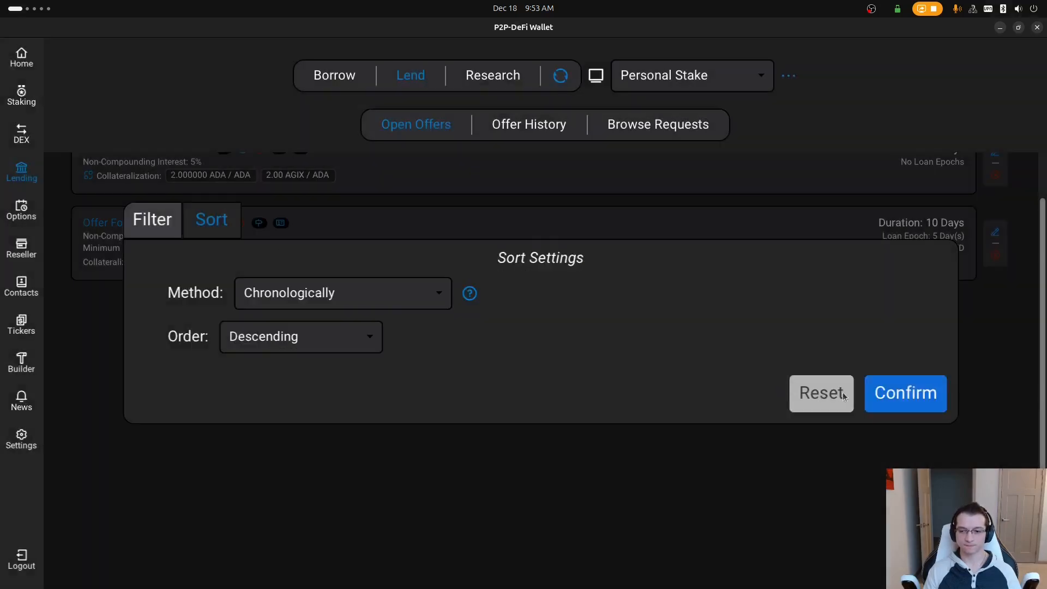
left_click(876, 393)
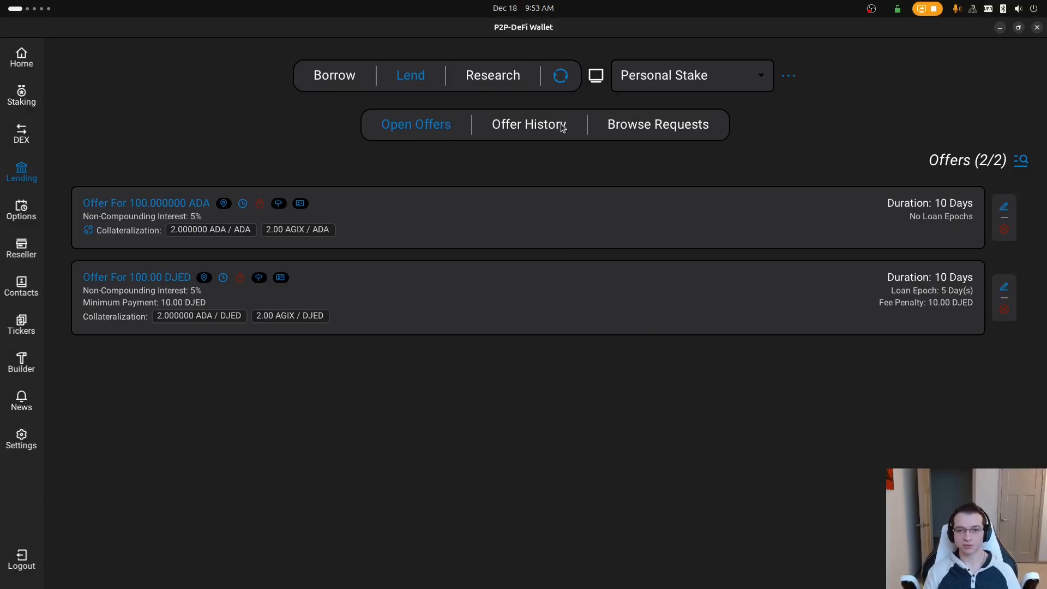
Open the offer history and view the details of the newest transaction, dated Dec 18, 2024.
left_click(538, 125)
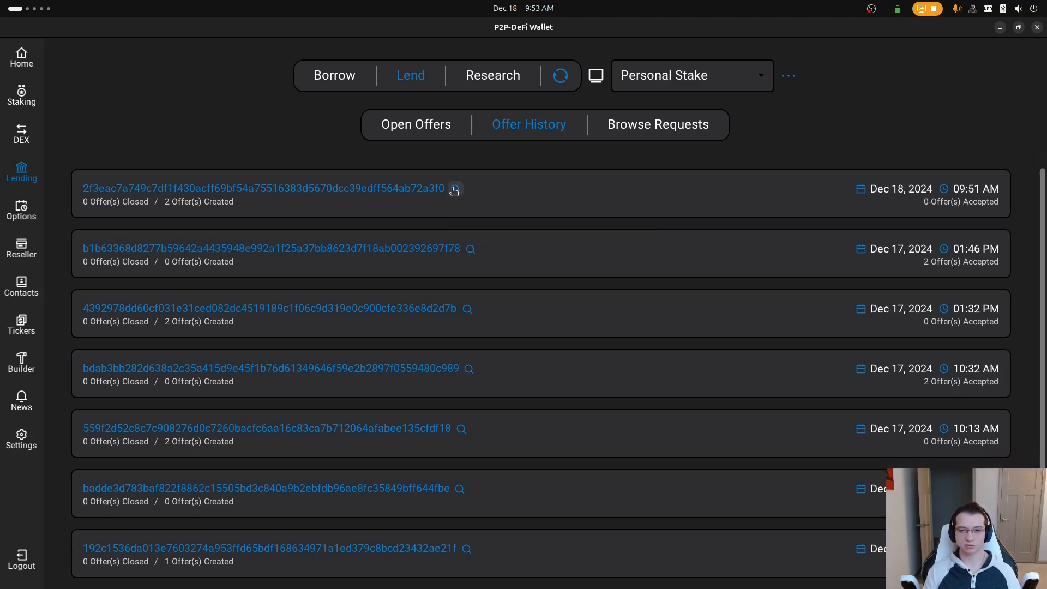
left_click(455, 206)
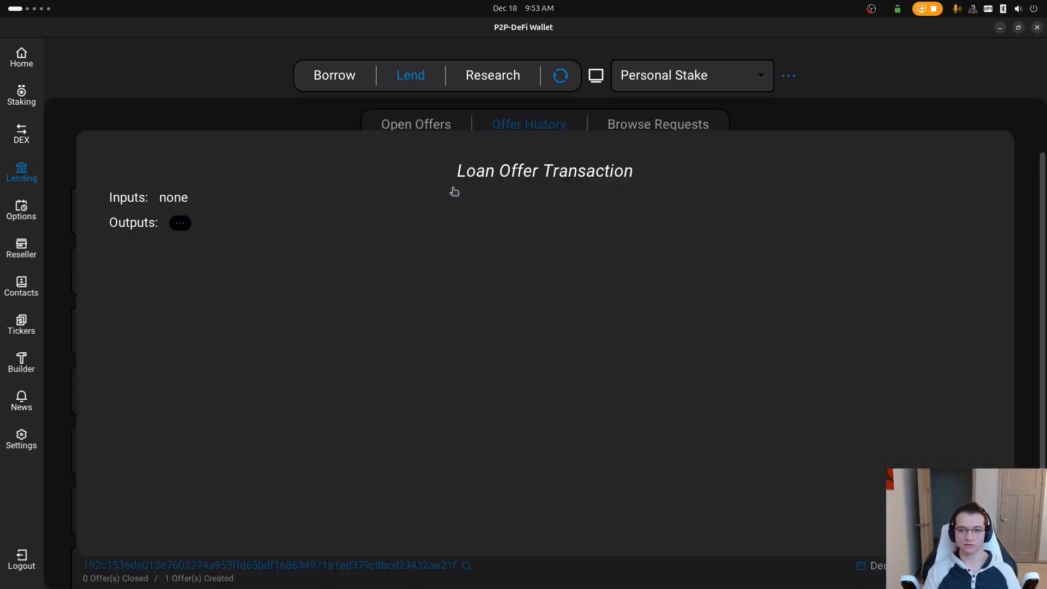
Inspect the created offers in the Dec 18 loan offer transaction and the accepted offers in the Dec 17 01:46 PM one.
left_click(182, 227)
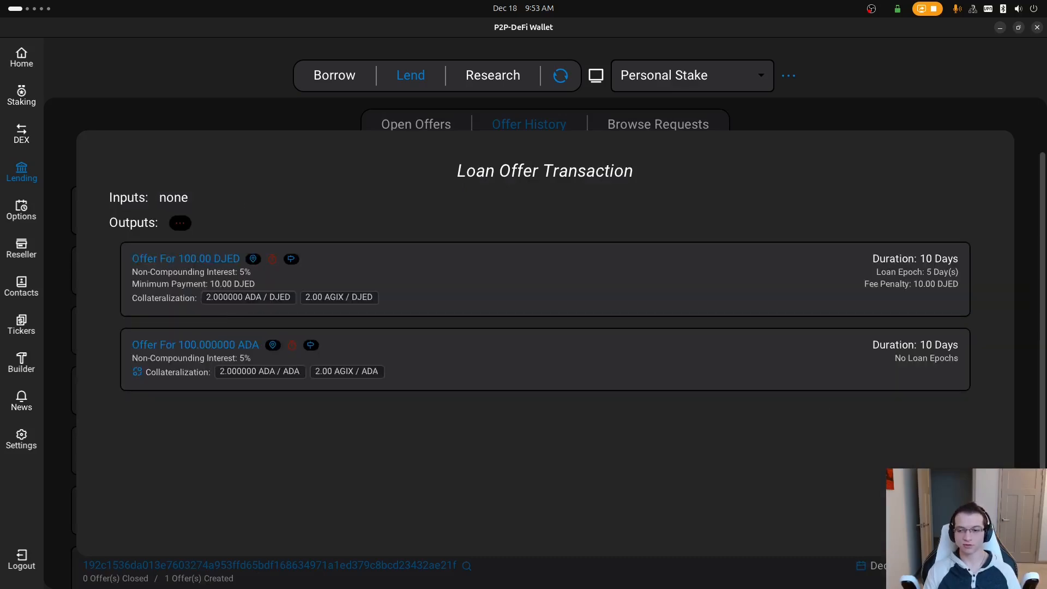
key("Escape")
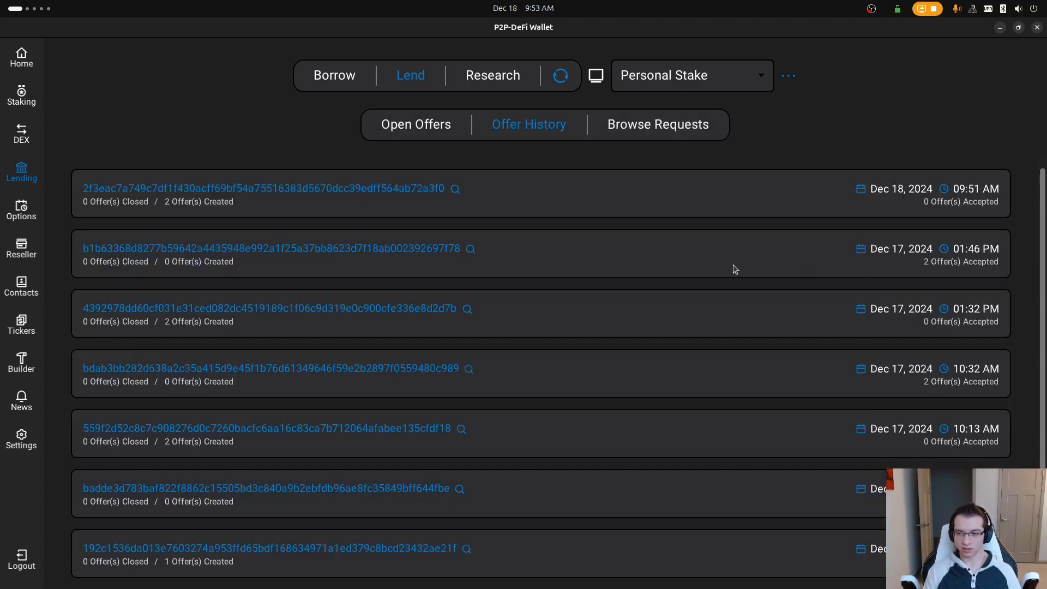
left_click(470, 249)
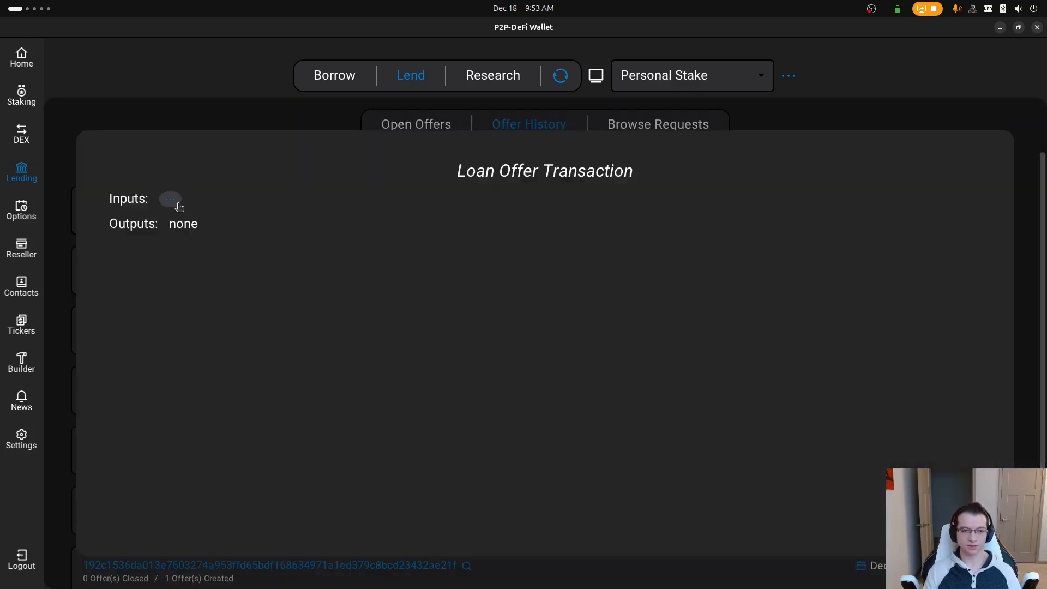
left_click(178, 202)
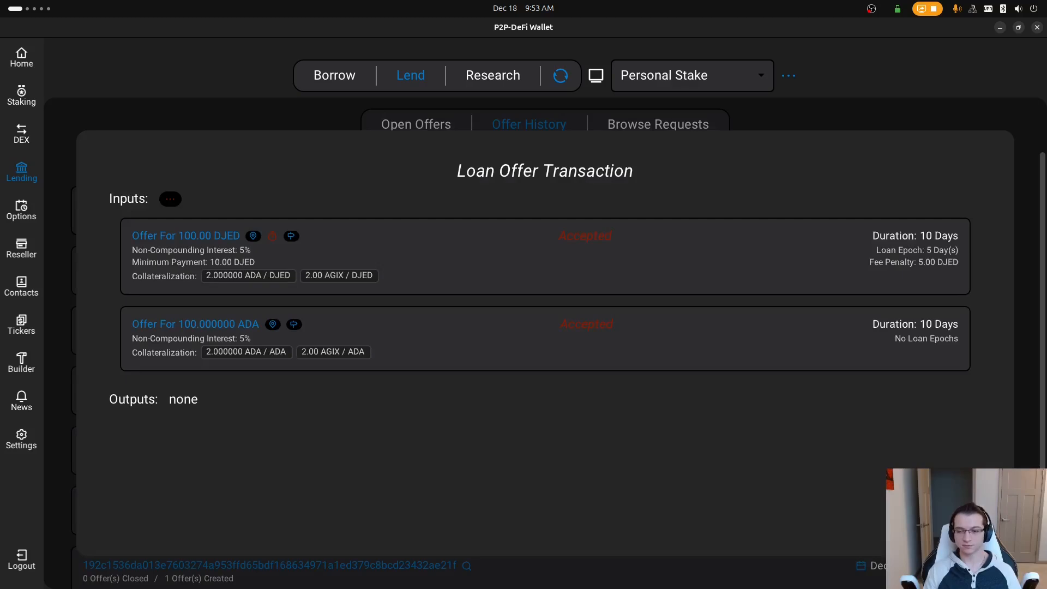
left_click(1022, 566)
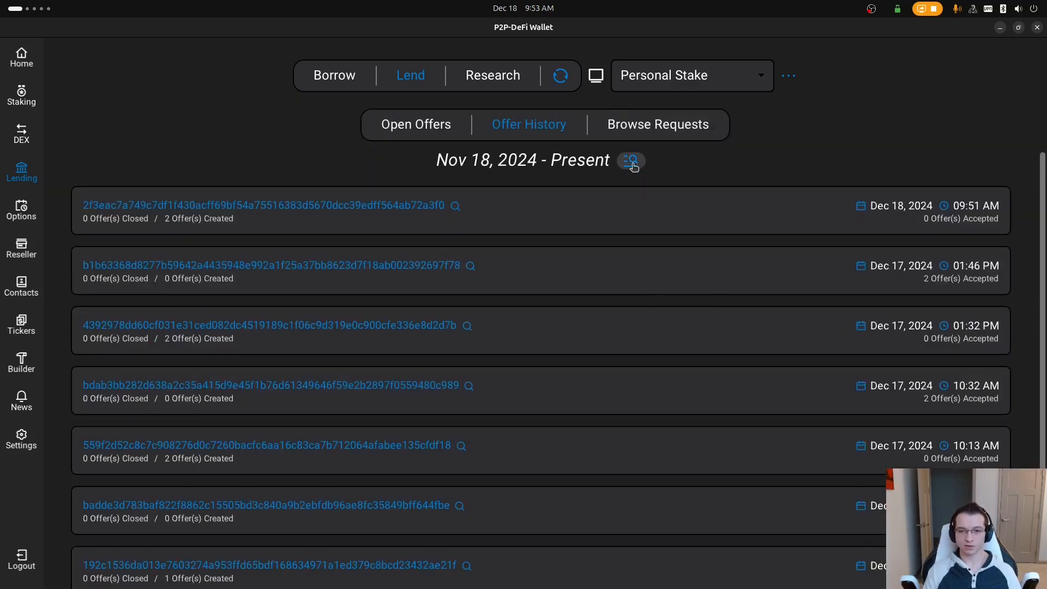
Look at the date filter and search settings for the offer history.
left_click(632, 162)
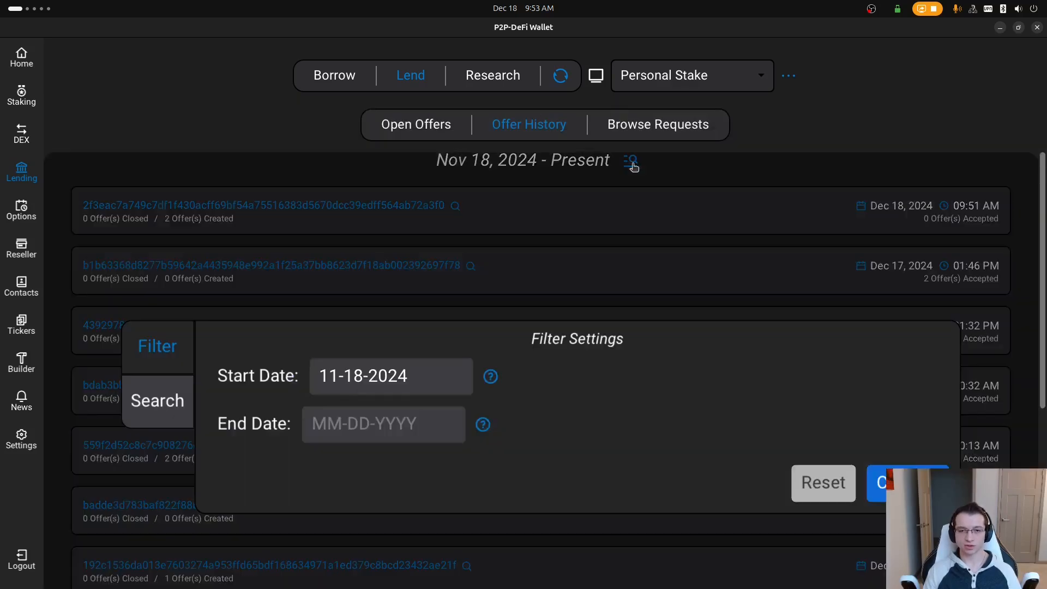
left_click(174, 393)
scroll(676, 359, "down", 3)
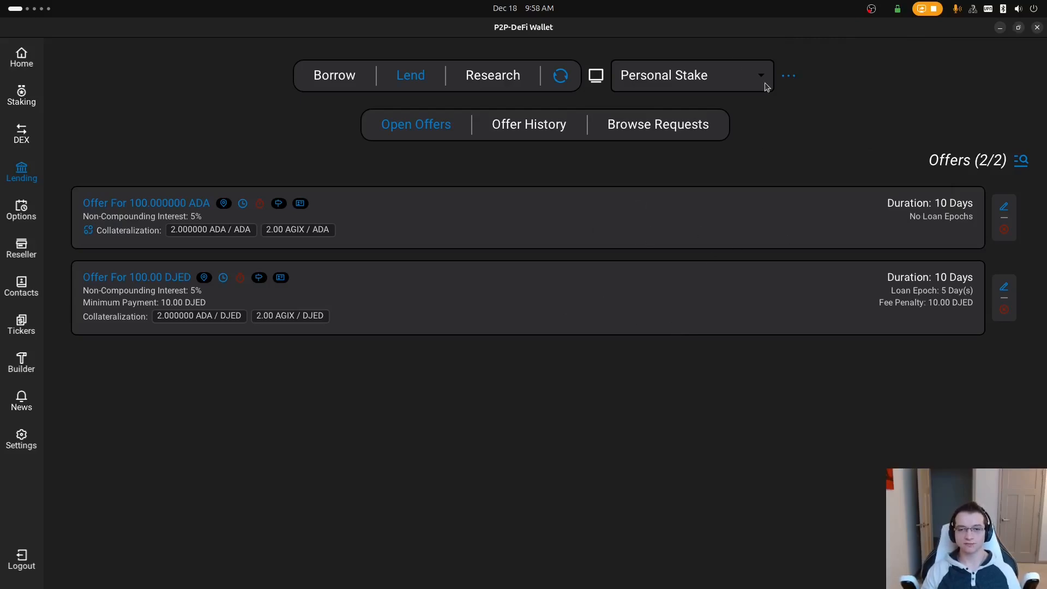
left_click(713, 74)
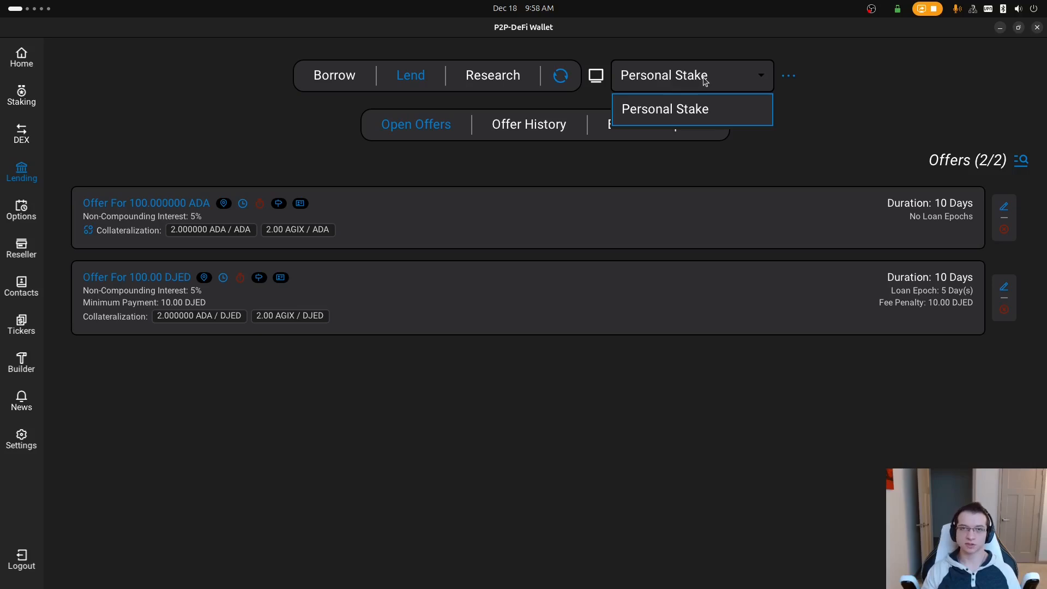
left_click(705, 81)
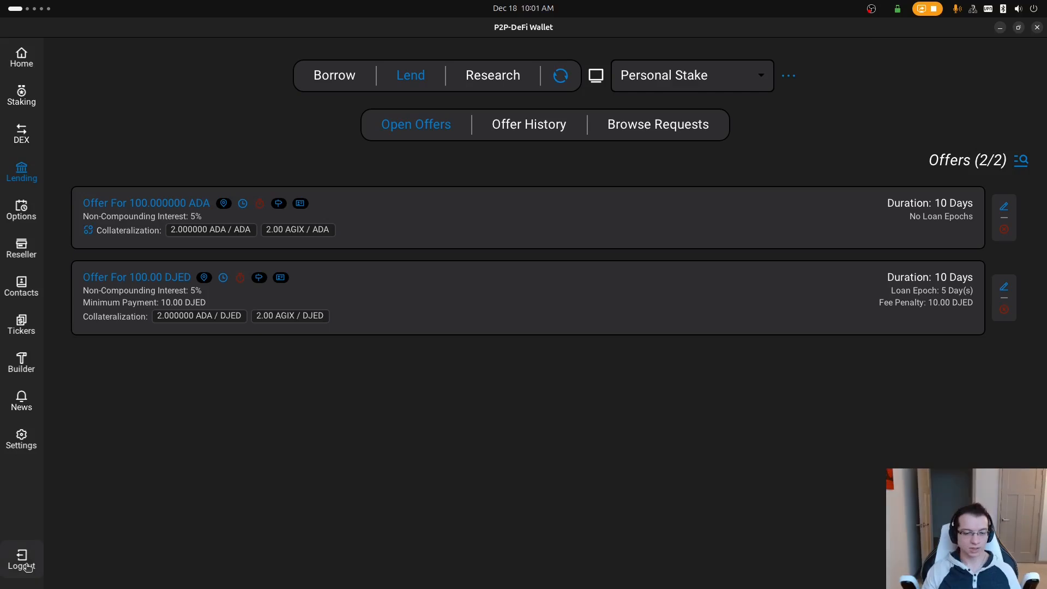
Log out, switch to the Ledger 2 profile and sync its wallet, dismissing the notification notice.
left_click(21, 560)
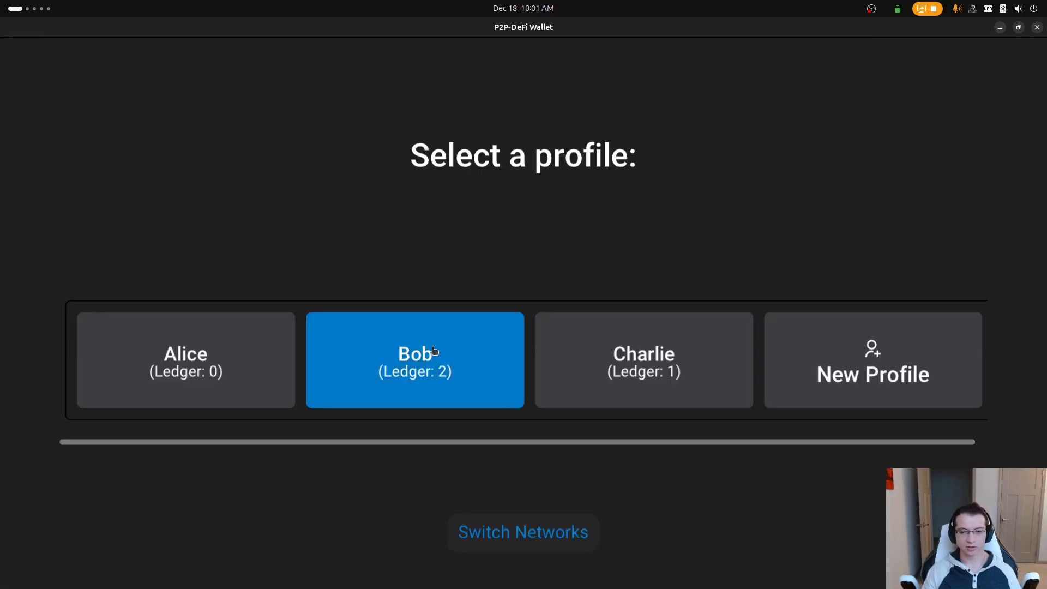
left_click(433, 350)
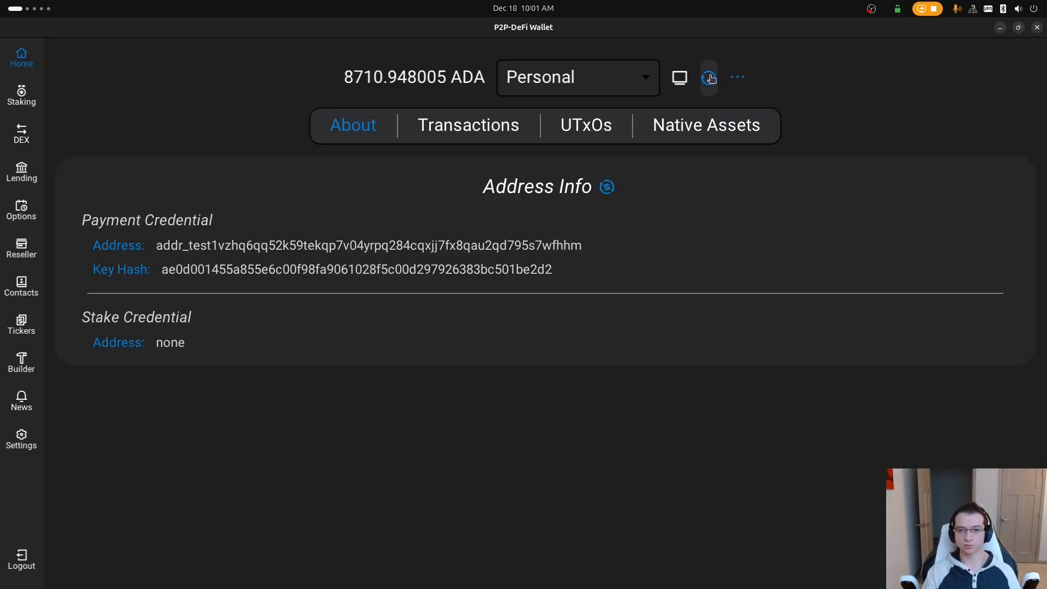
left_click(710, 78)
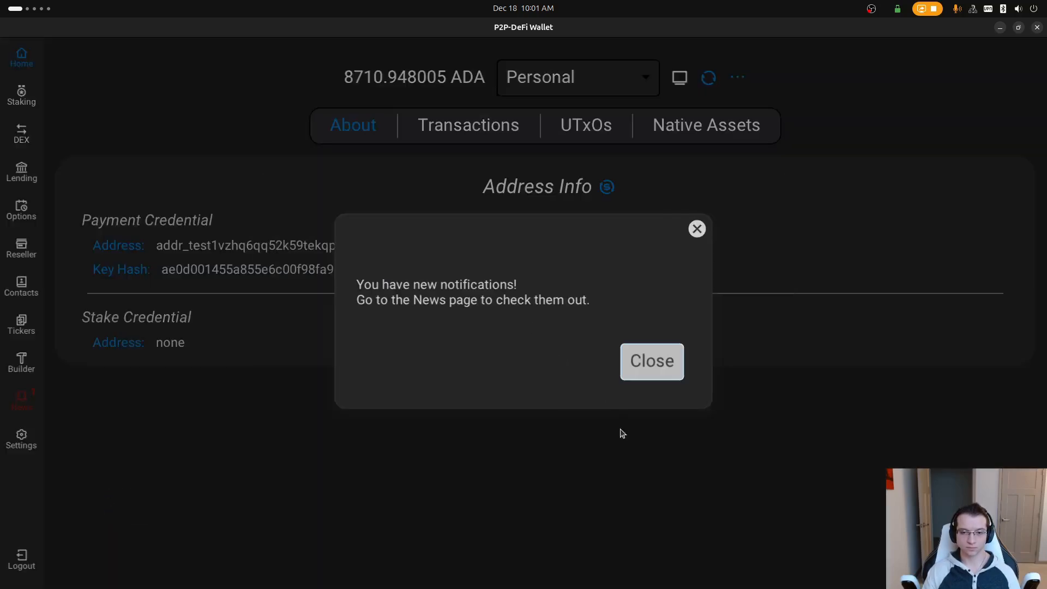
left_click(545, 444)
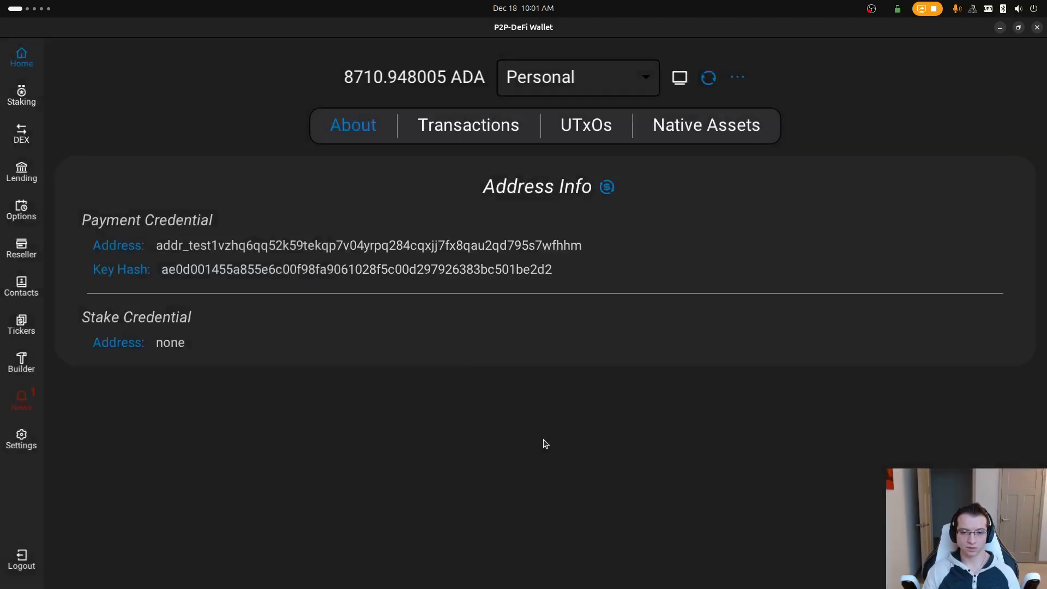
Read the new lending notification and review the borrower's open asks against the received lender offers.
left_click(15, 403)
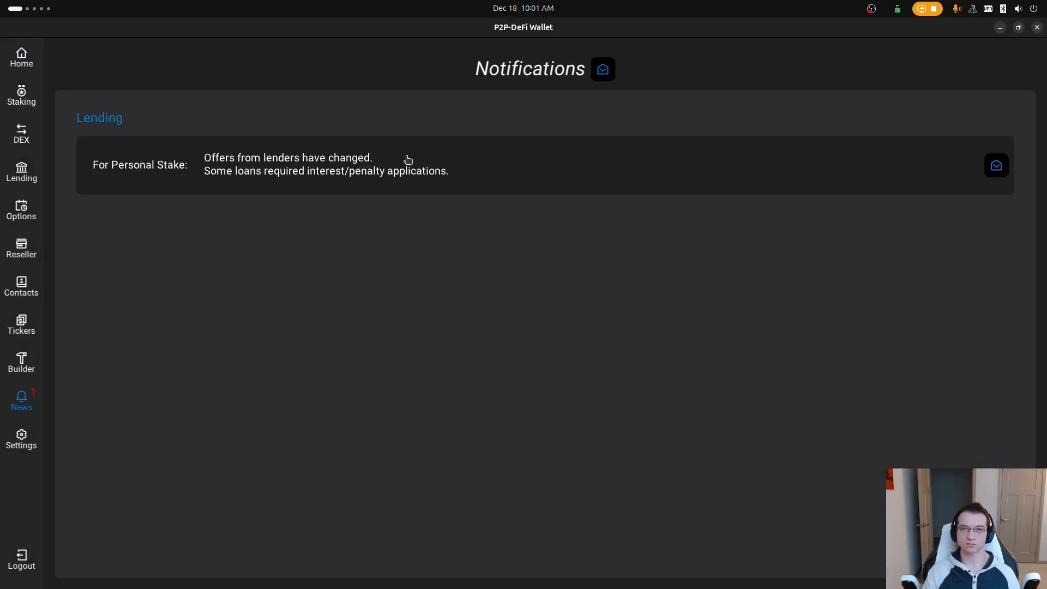
left_click(33, 173)
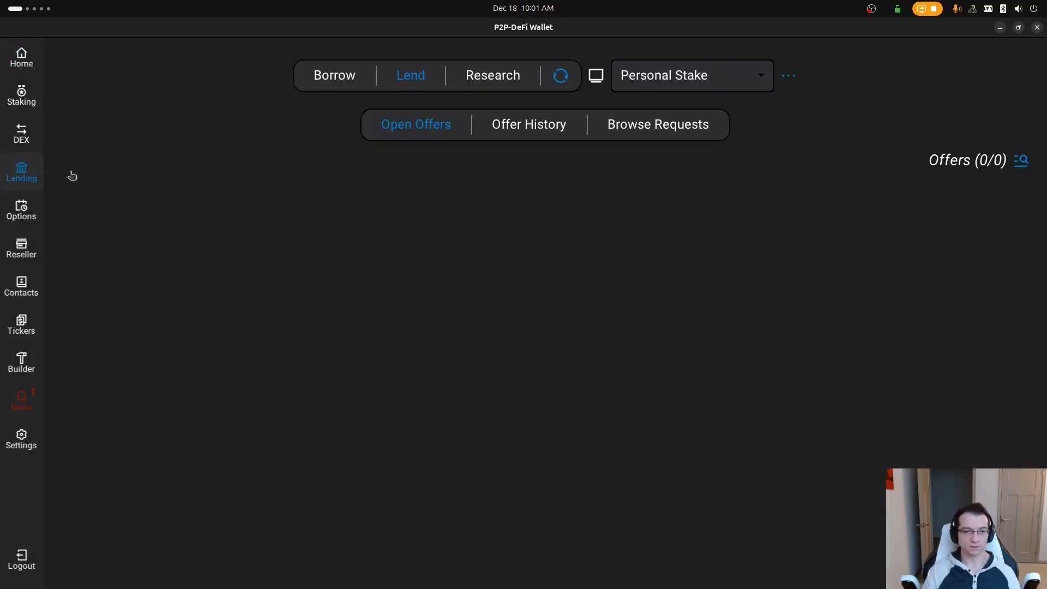
left_click(339, 79)
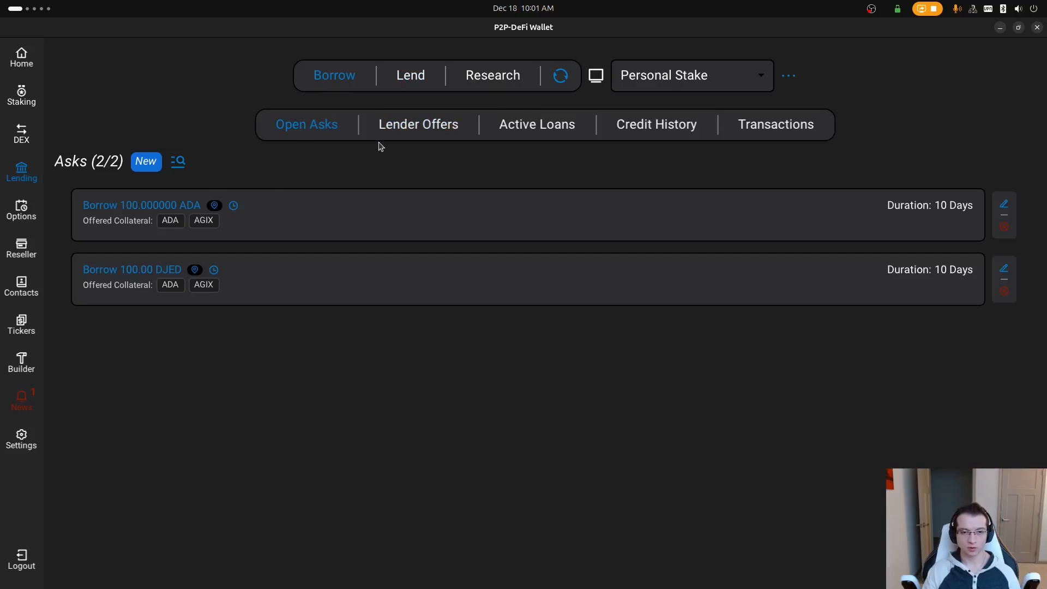
left_click(404, 122)
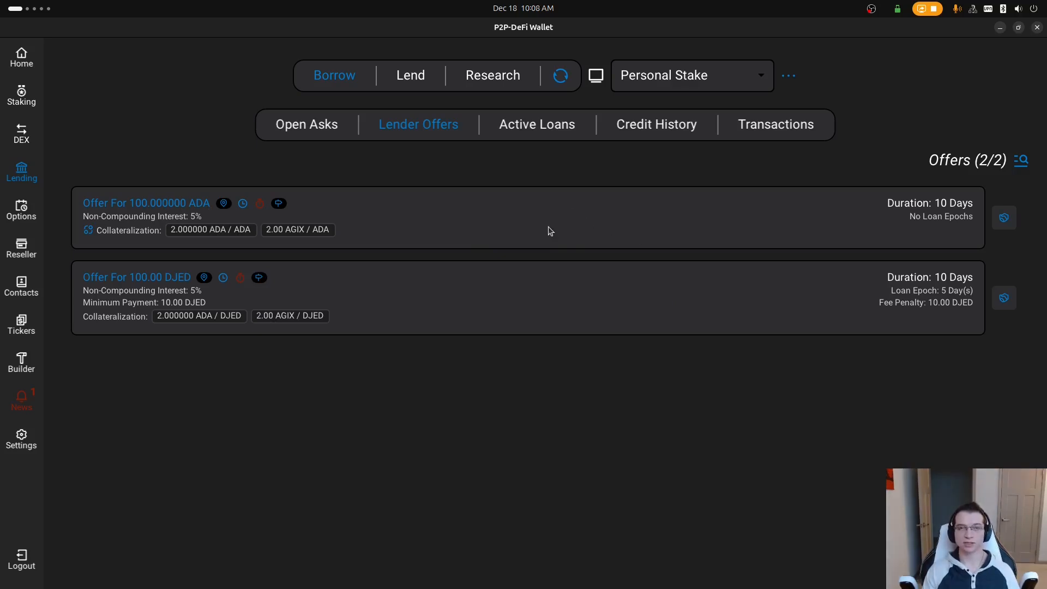
left_click(325, 128)
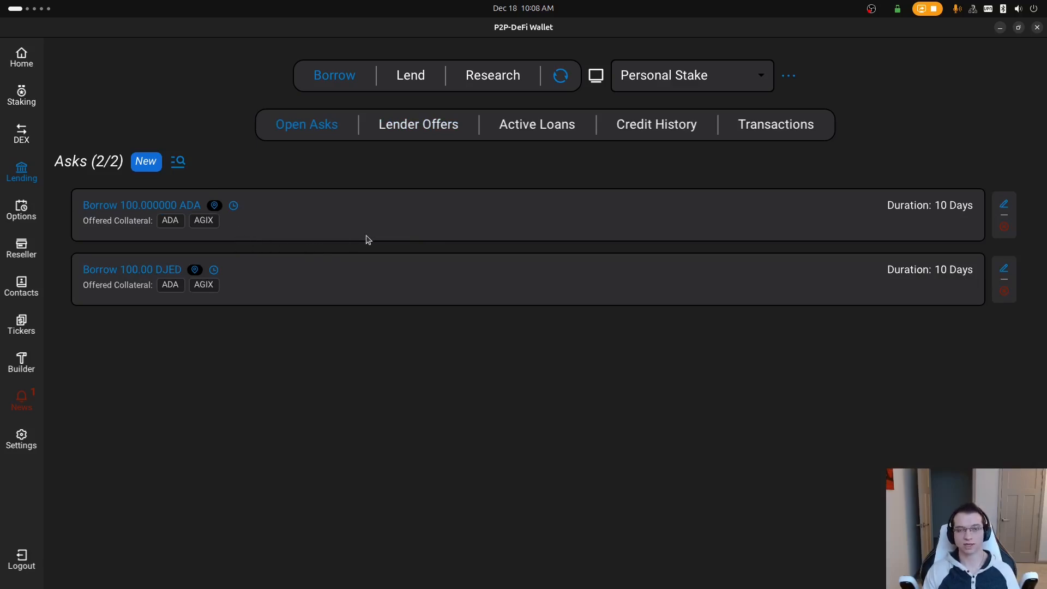
left_click(425, 130)
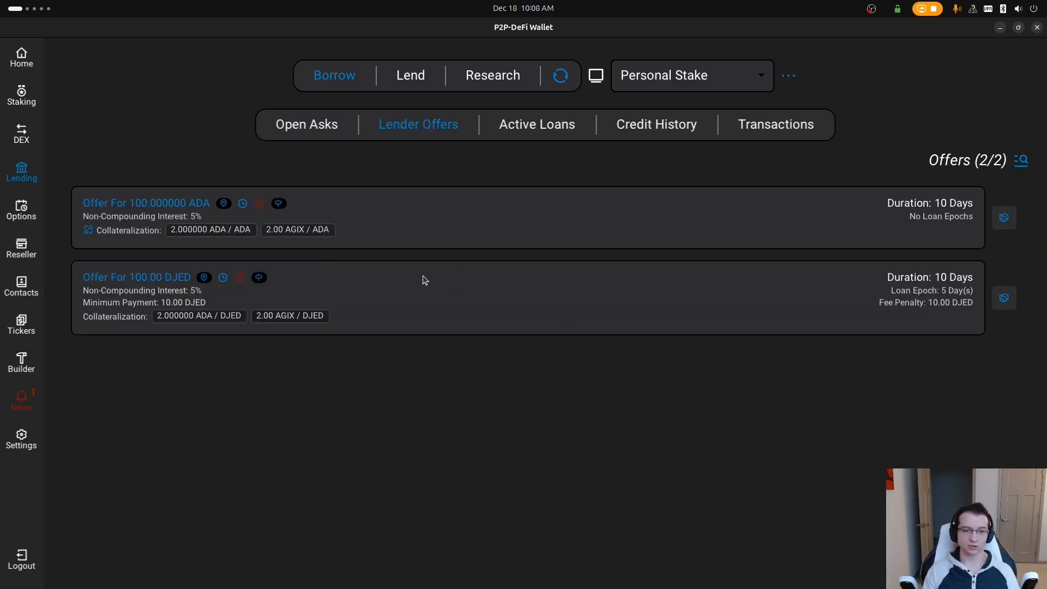
Add acceptance of the 100 ADA lender offer to the builder, closing the 100 DJED ask and pledging 200 ADA as collateral.
left_click(1005, 221)
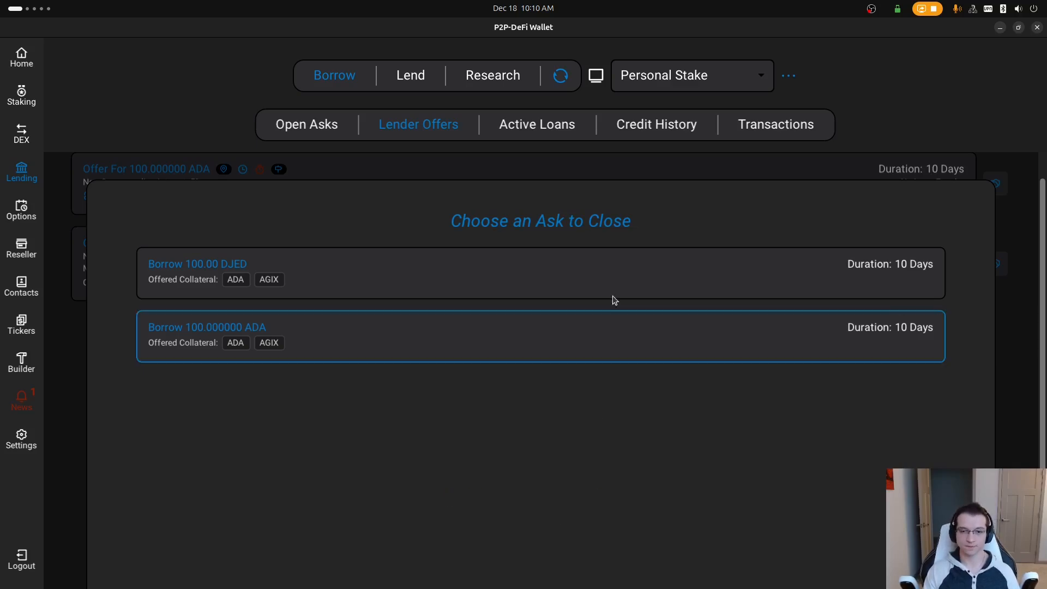
left_click(614, 278)
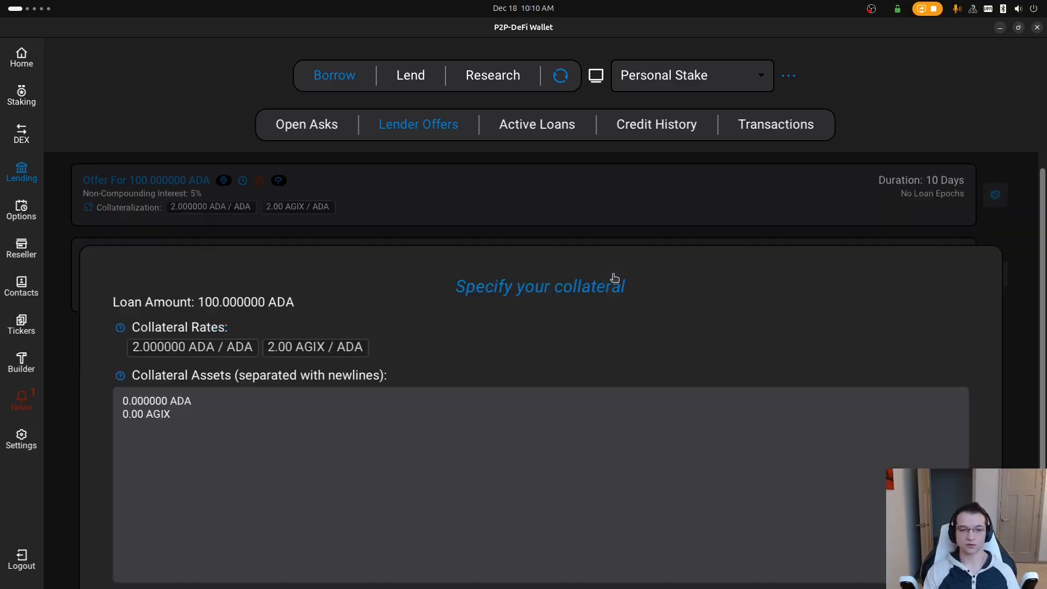
scroll(649, 295, "down", 3)
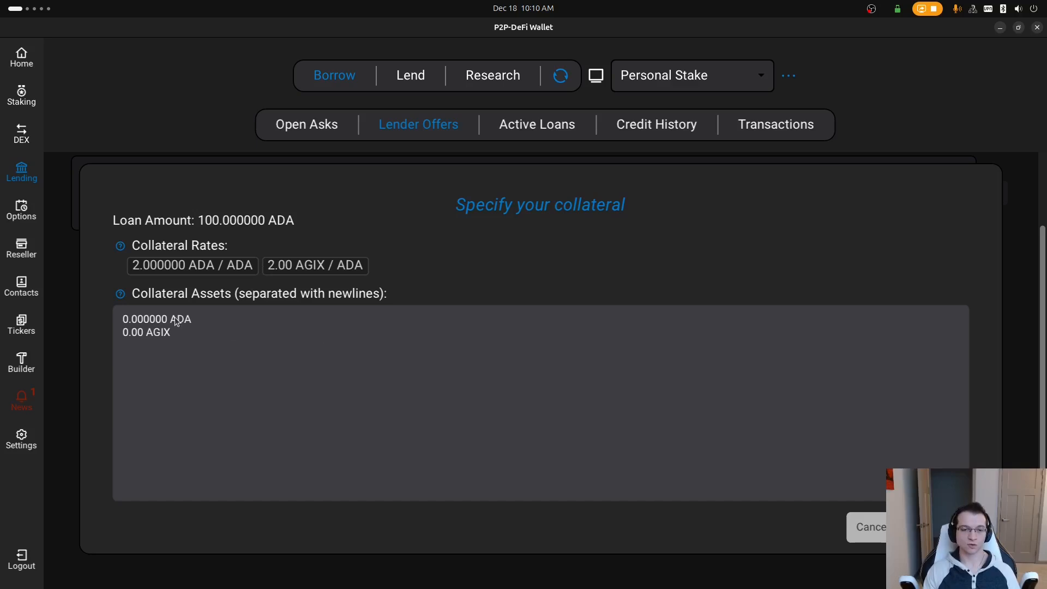
left_click(121, 319)
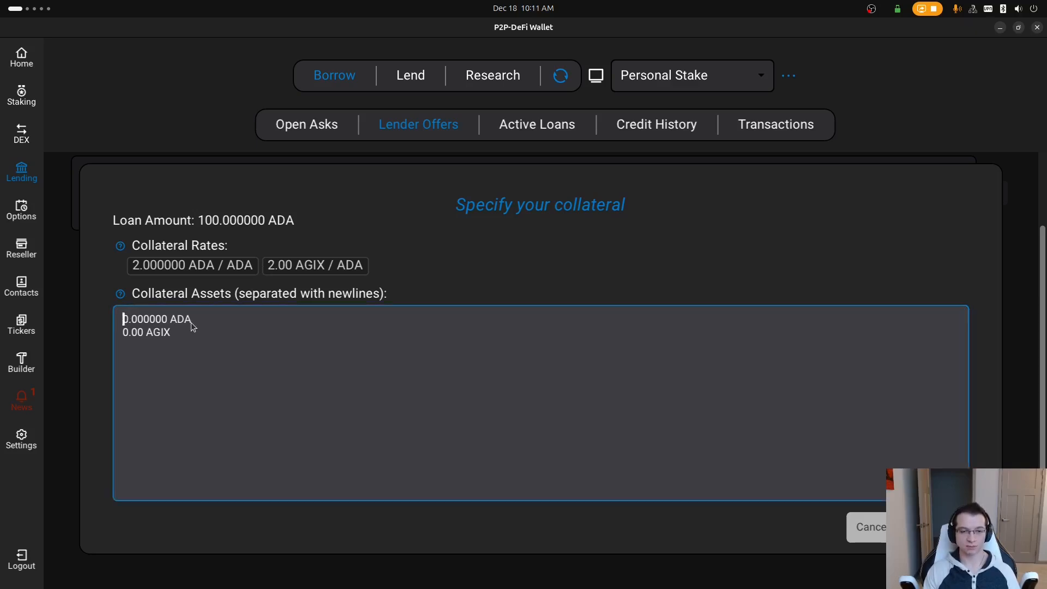
type("20")
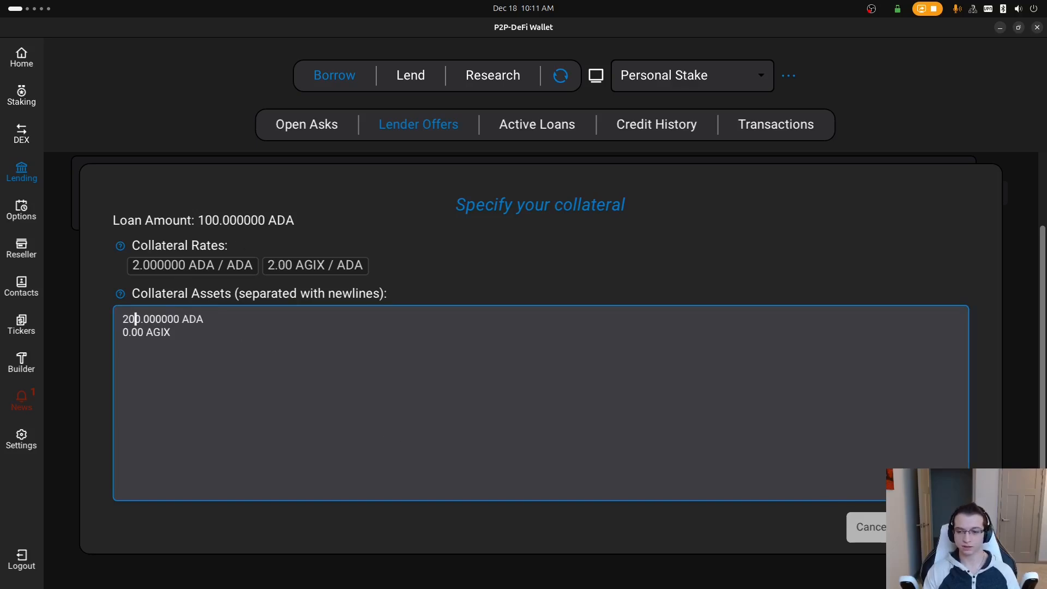
left_click(937, 528)
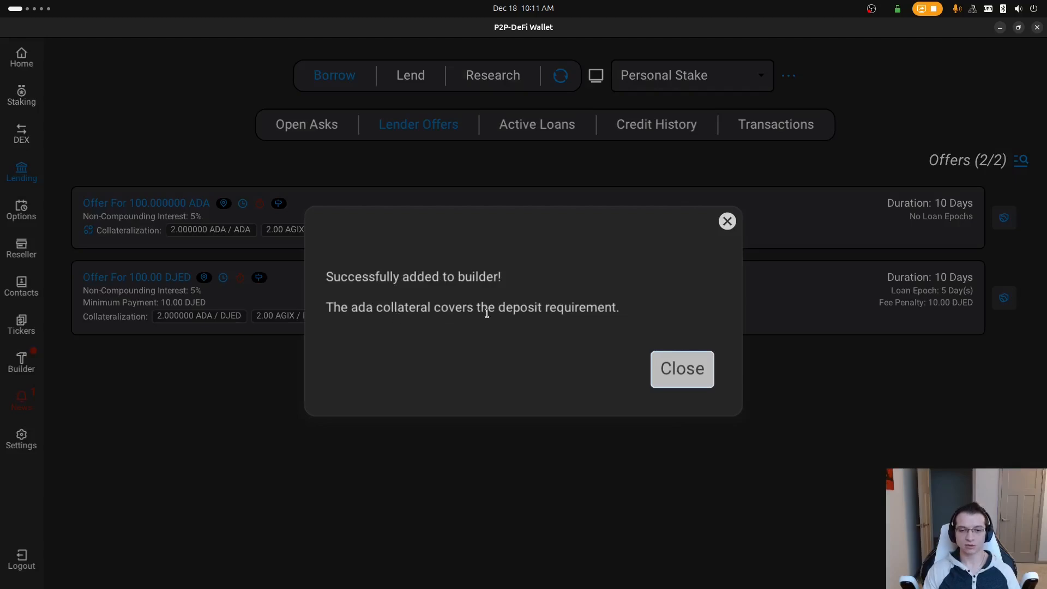
left_click(683, 366)
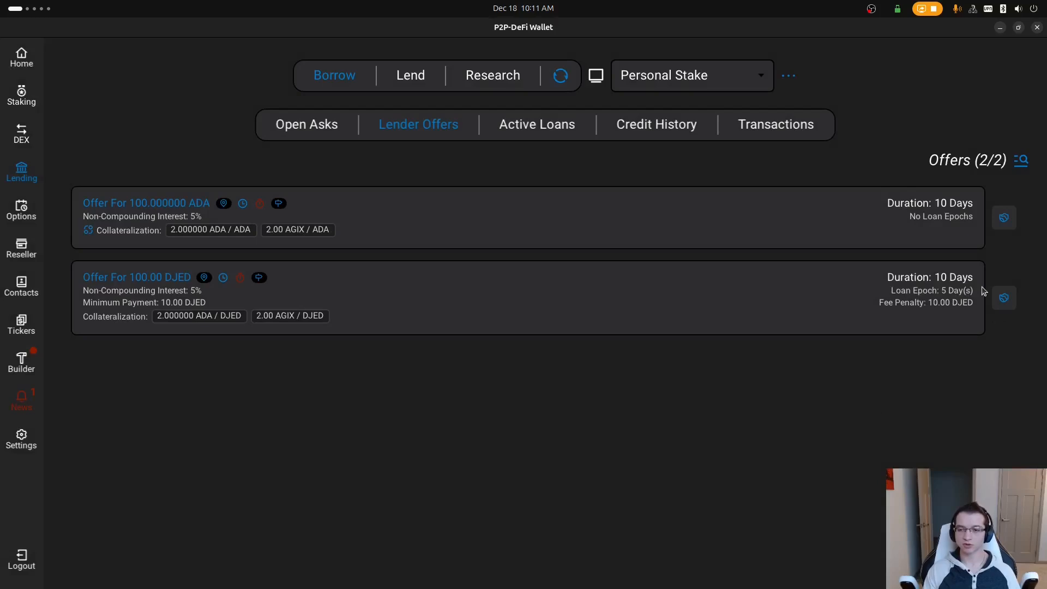
Add acceptance of the 100 DJED lender offer to the builder, closing the 100 ADA ask and pledging 4 ADA and 196 AGIX.
left_click(1001, 301)
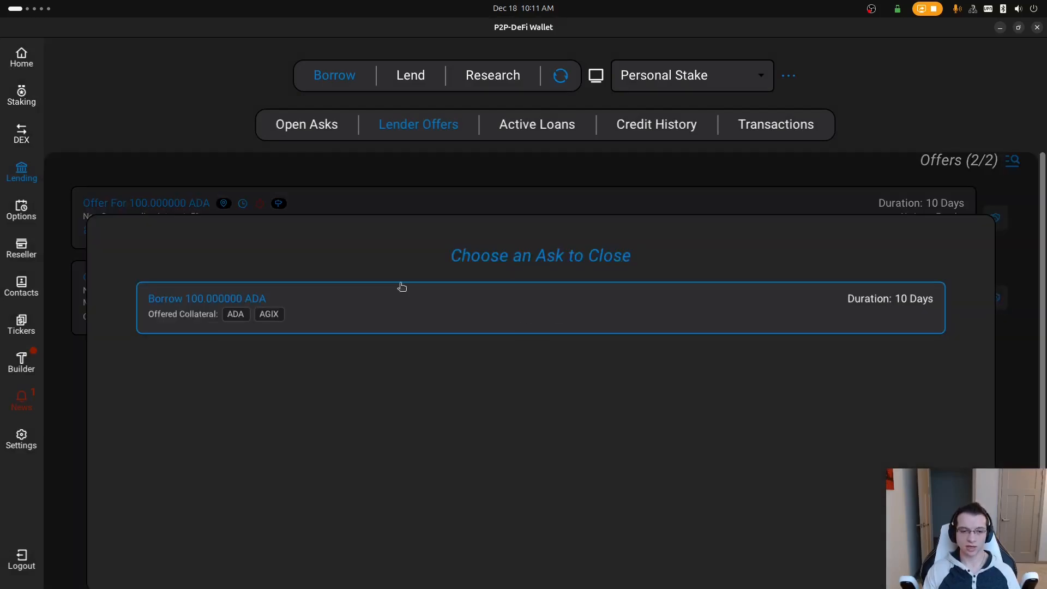
left_click(676, 308)
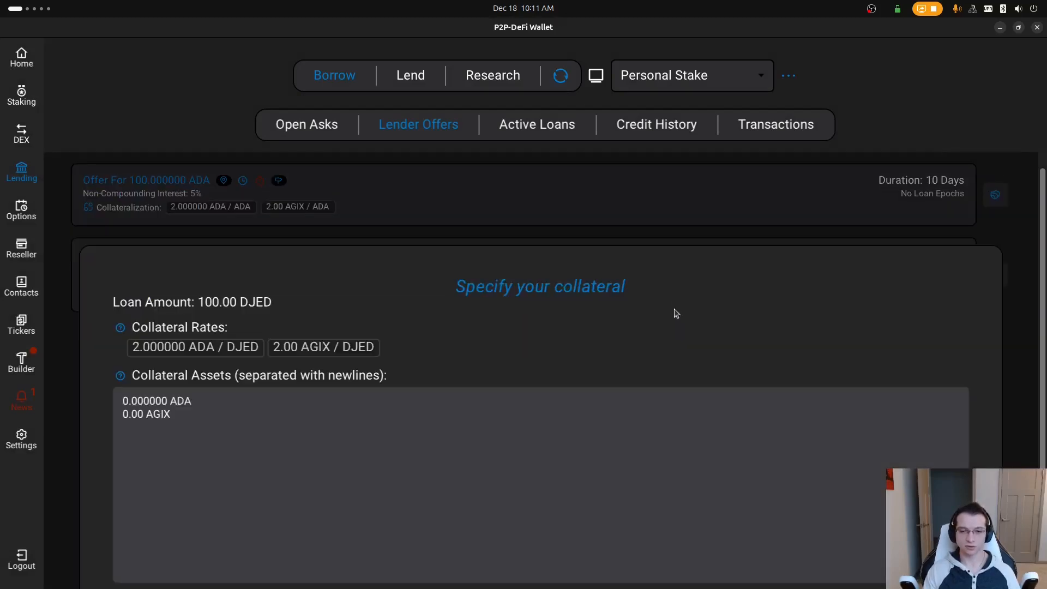
scroll(663, 329, "down", 3)
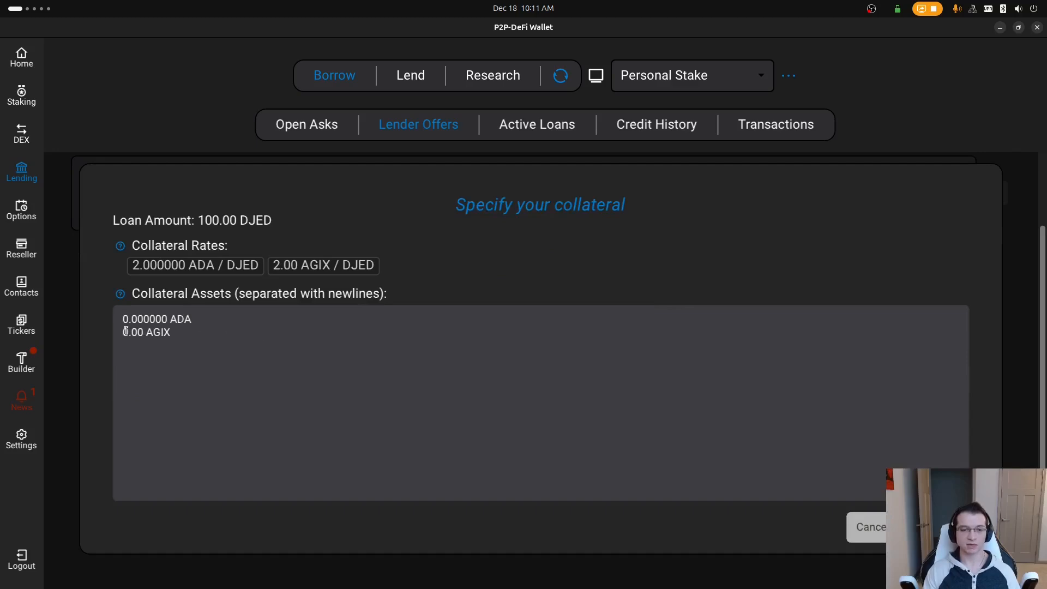
left_click(126, 318)
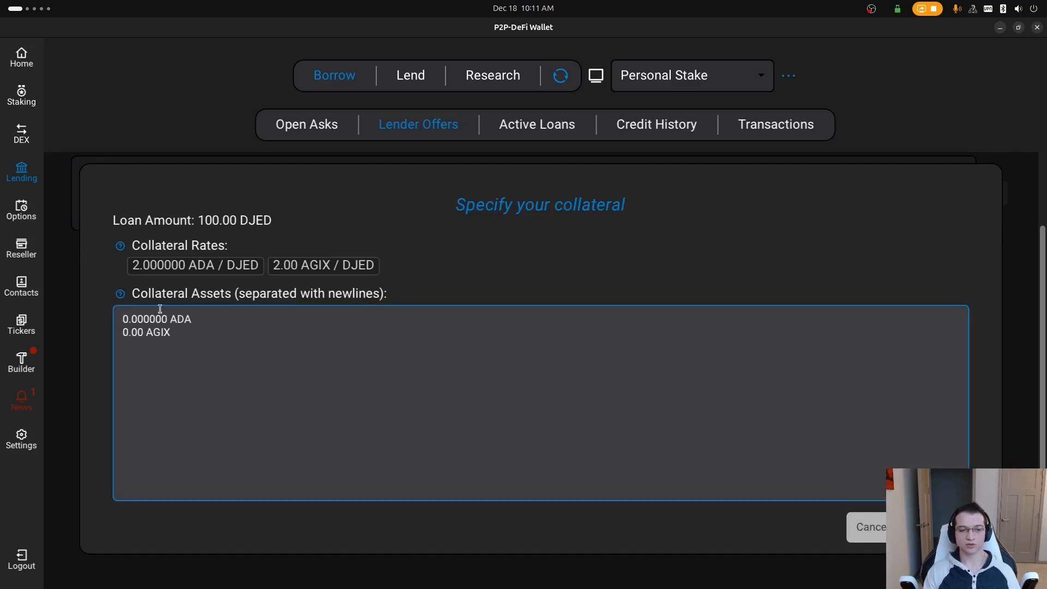
key("BackSpace")
type("4")
key("Home")
key("Delete")
type("196")
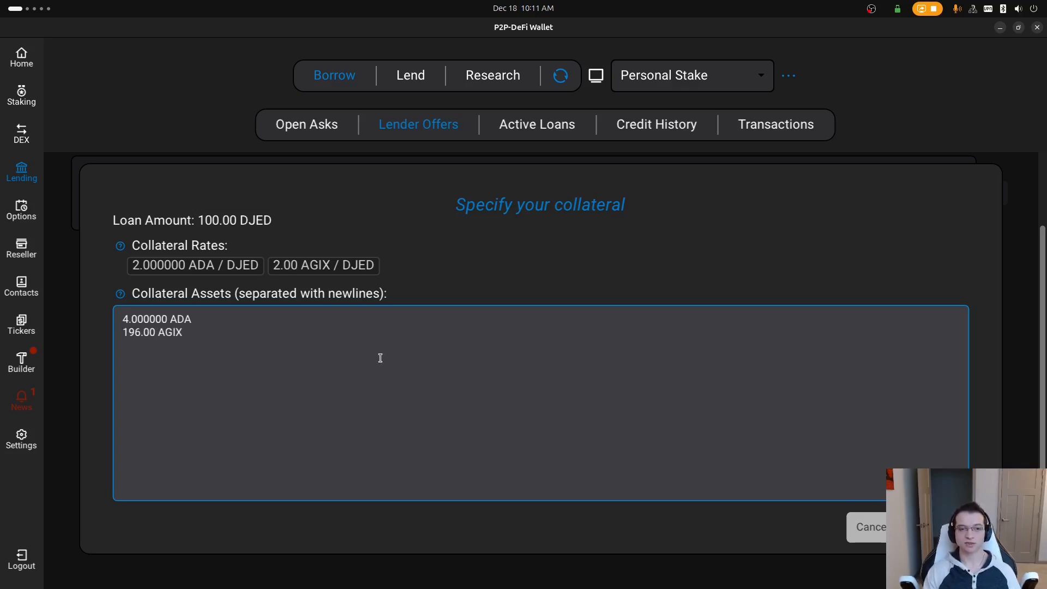
left_click(936, 527)
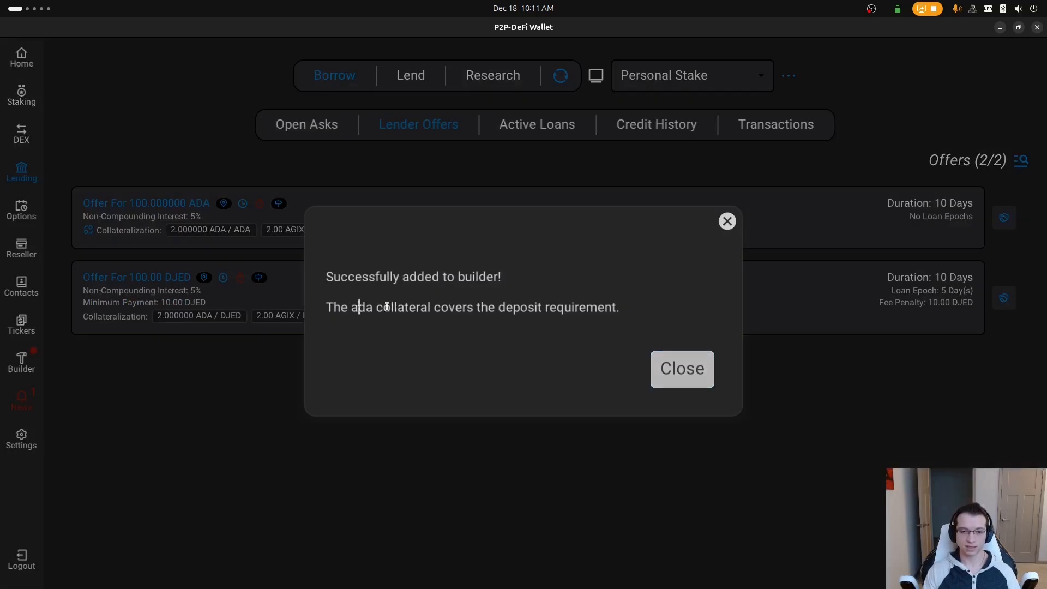
left_click_drag(358, 307, 495, 310)
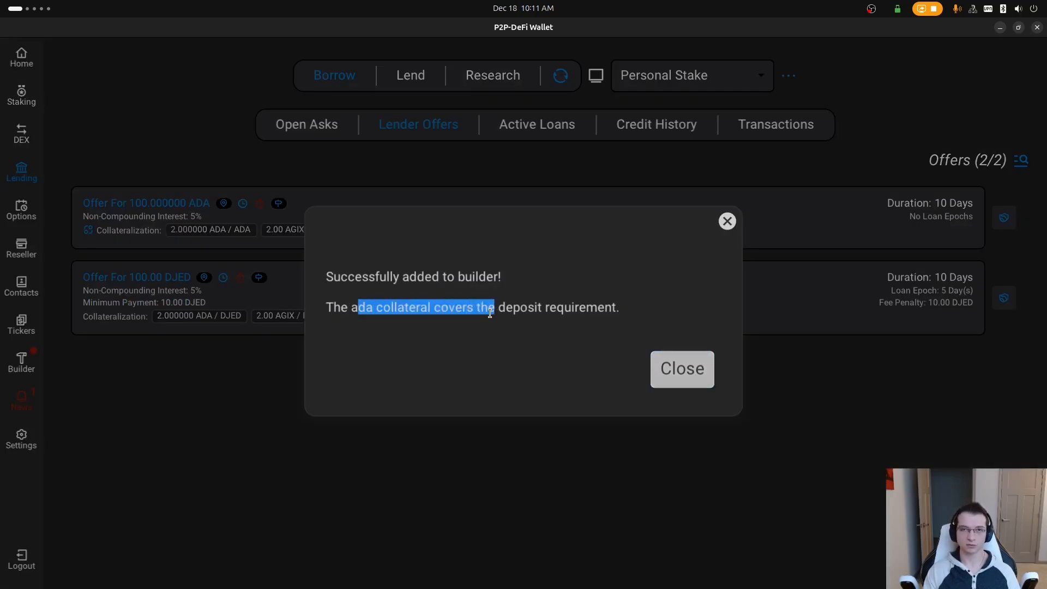
left_click_drag(377, 307, 589, 311)
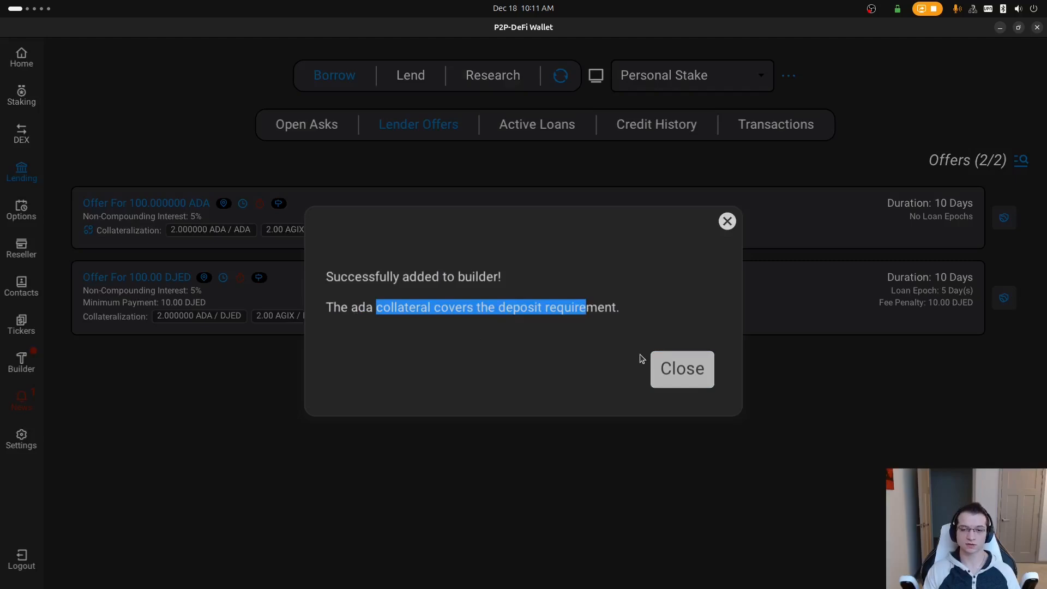
left_click(696, 369)
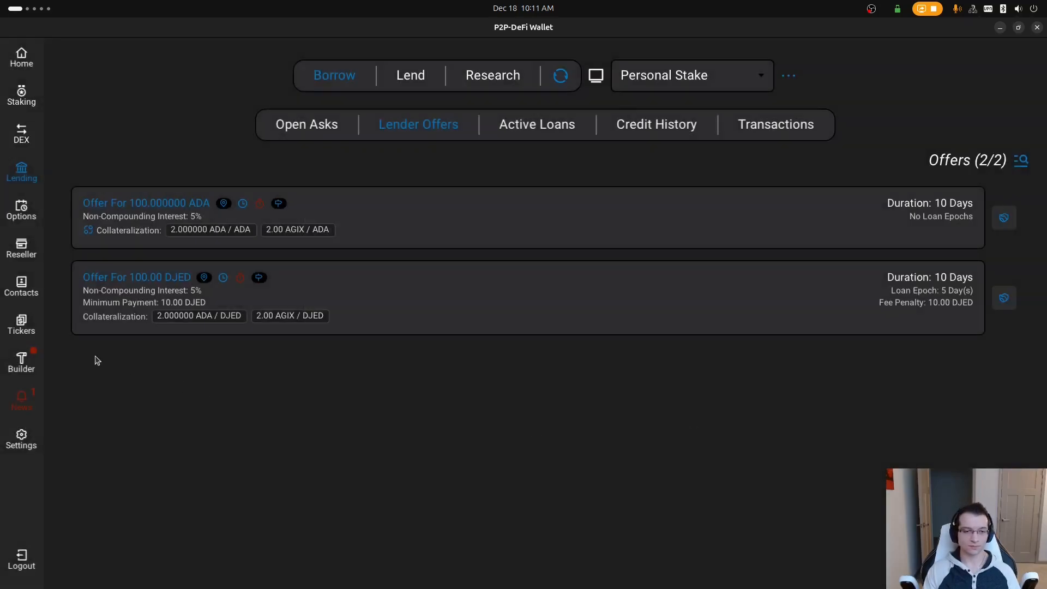
Review the two loan offer acceptances and the remaining transaction requirements in the transaction builder.
left_click(32, 360)
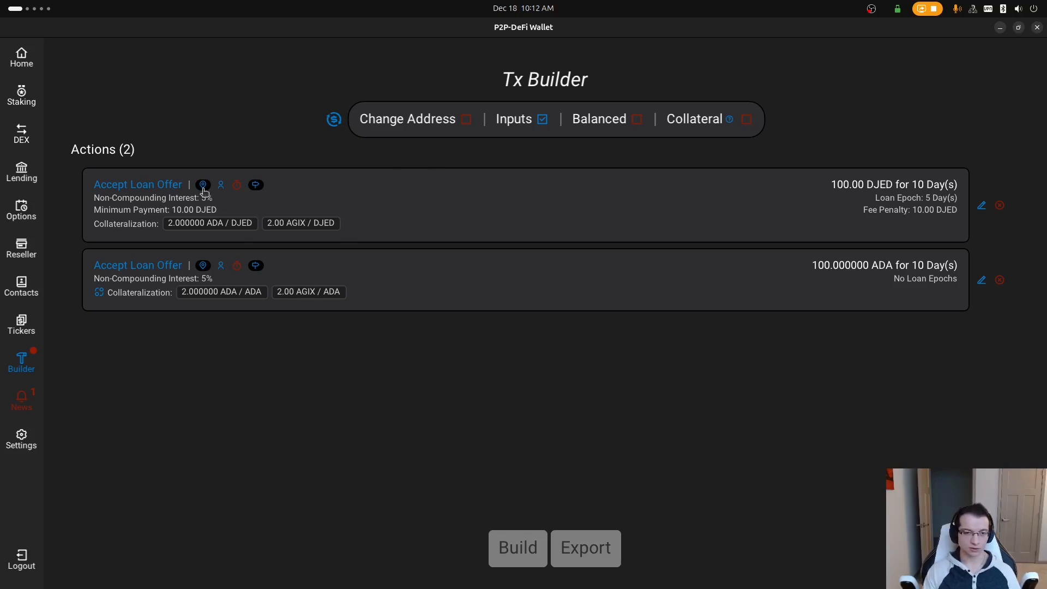
mouse_move(204, 190)
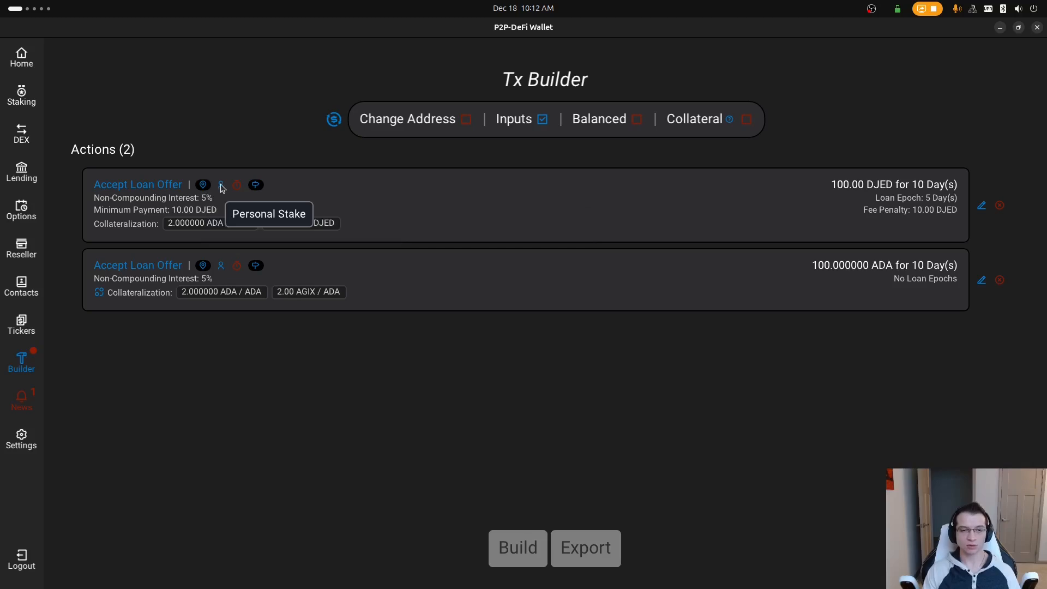
mouse_move(238, 187)
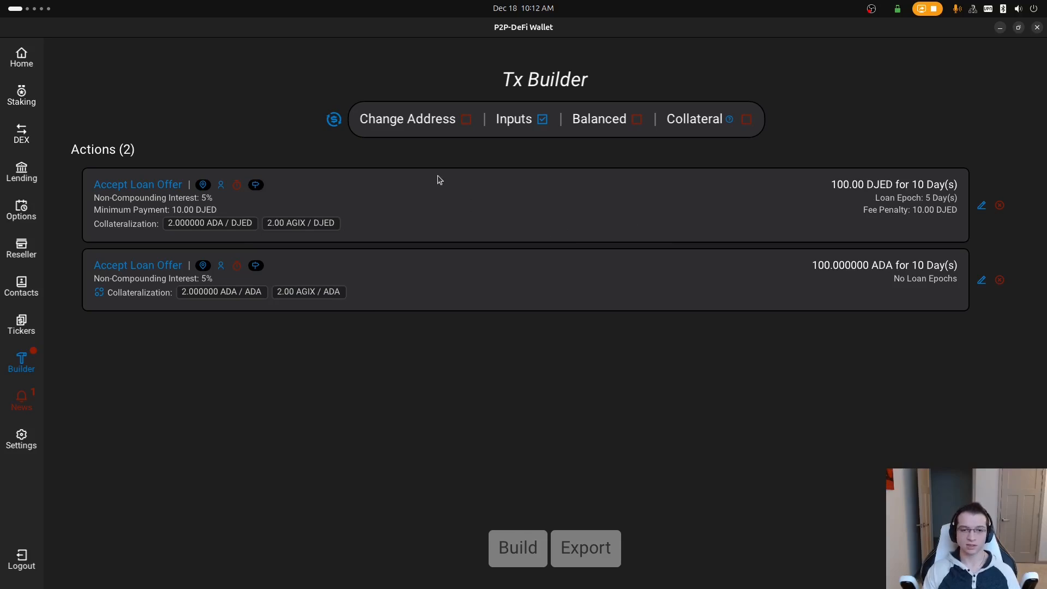
mouse_move(336, 119)
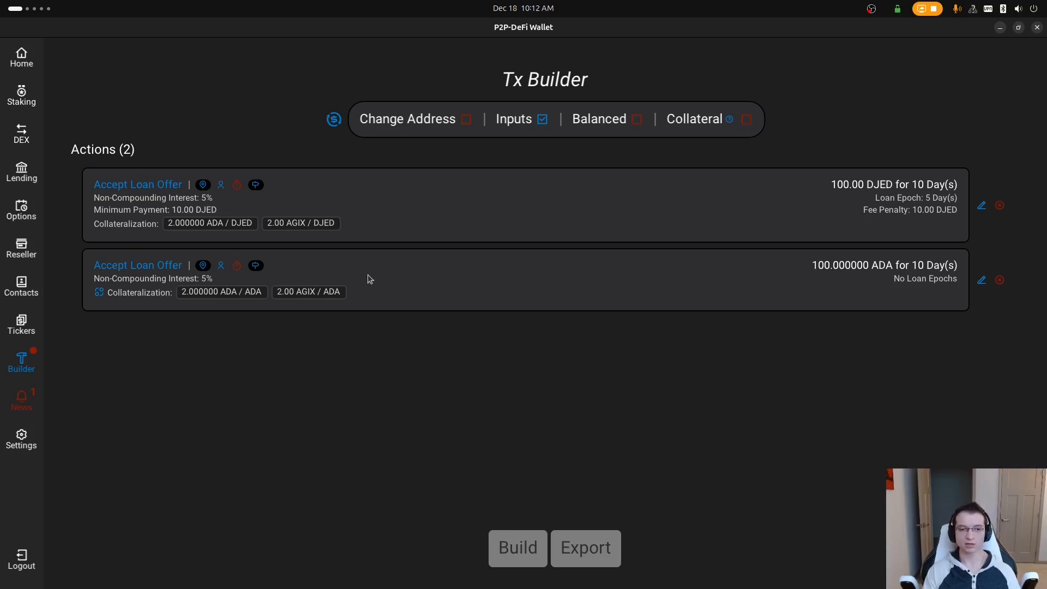
Add the Personal address to the builder as the transaction's change address and dismiss the confirmation.
left_click(32, 57)
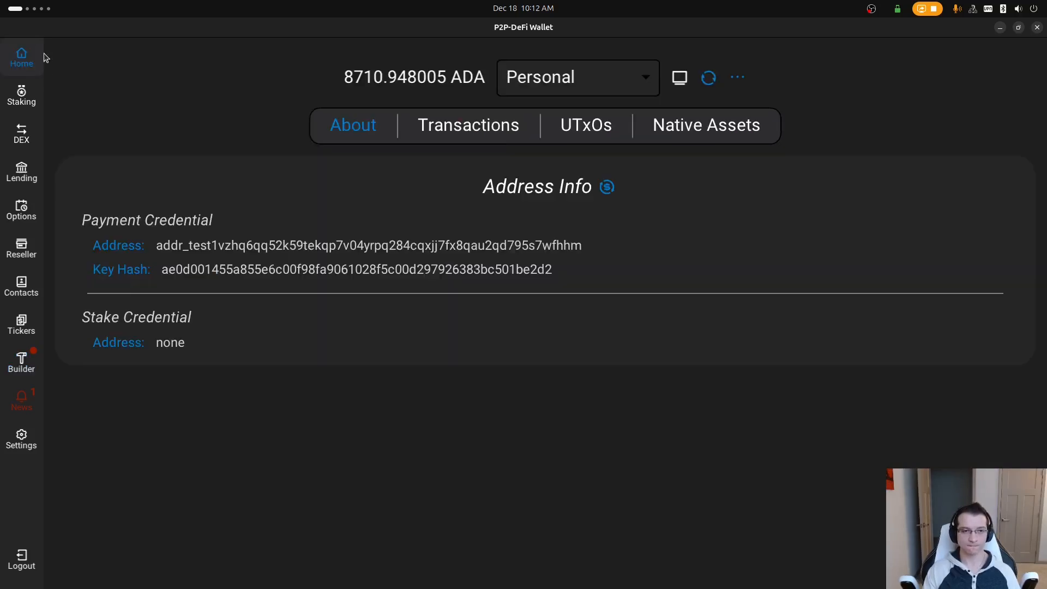
left_click(547, 88)
left_click(549, 90)
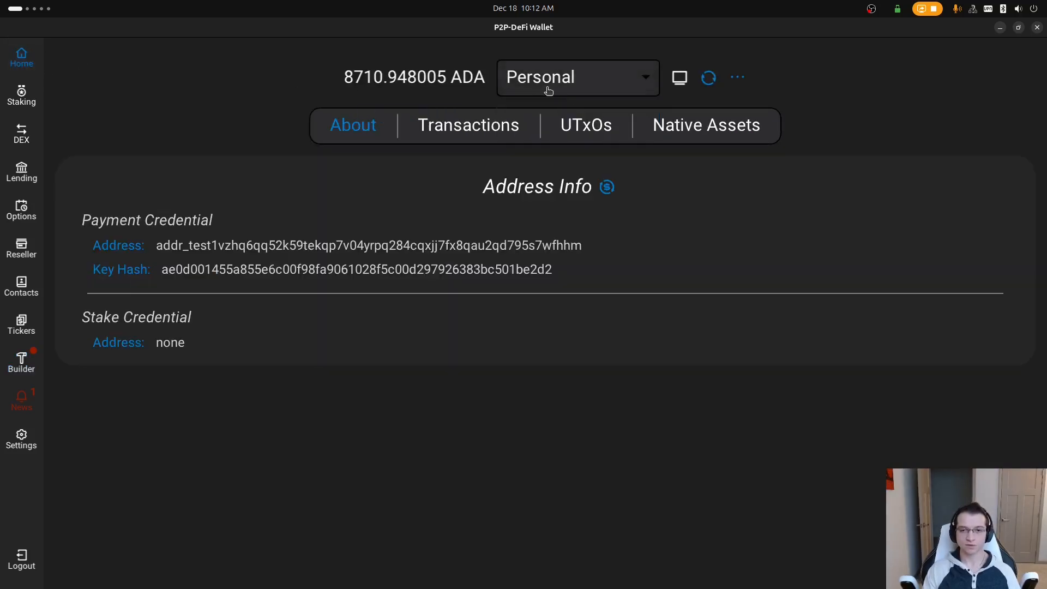
left_click(607, 187)
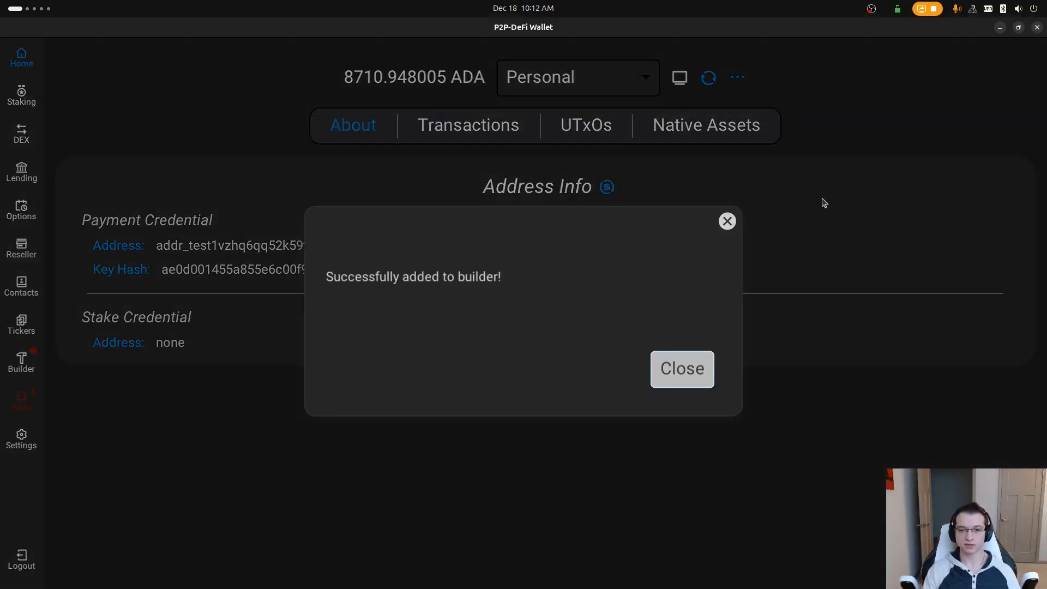
left_click(627, 140)
Search the Personal address's UTxOs for those containing AGIX.
left_click(603, 135)
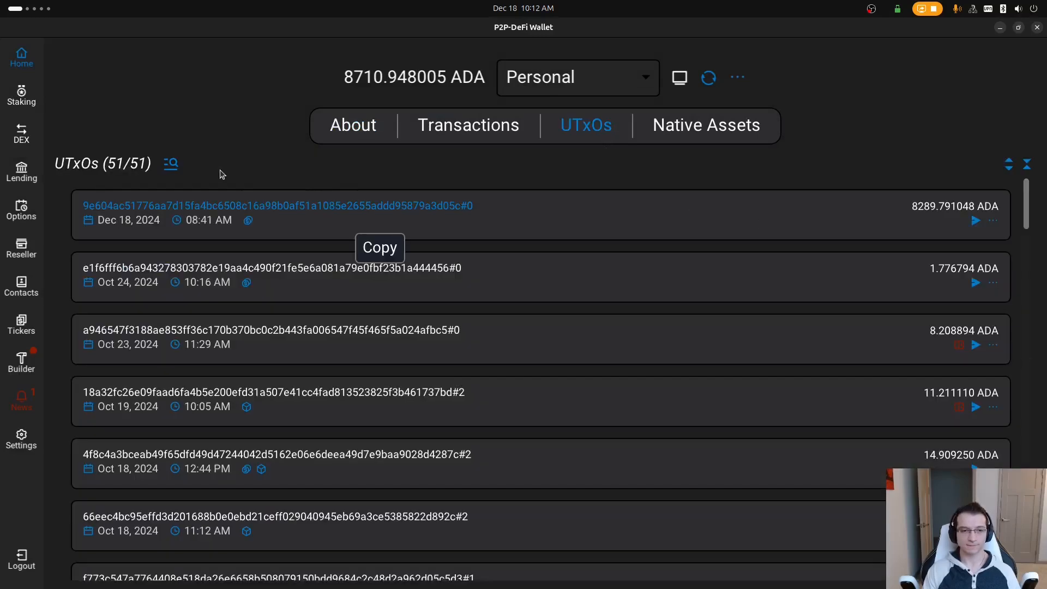
left_click(171, 163)
left_click(177, 337)
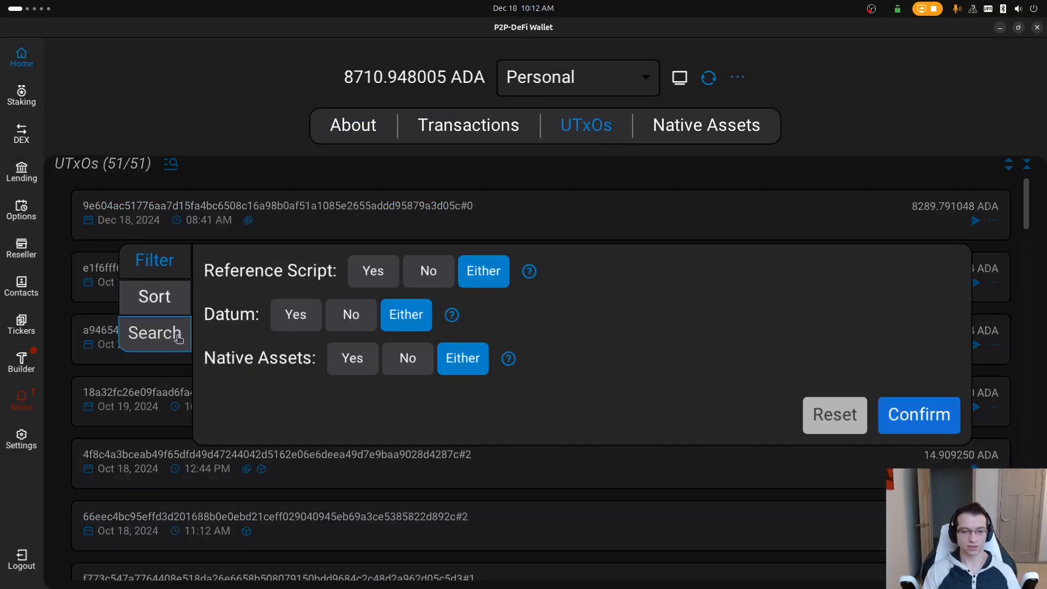
left_click(416, 306)
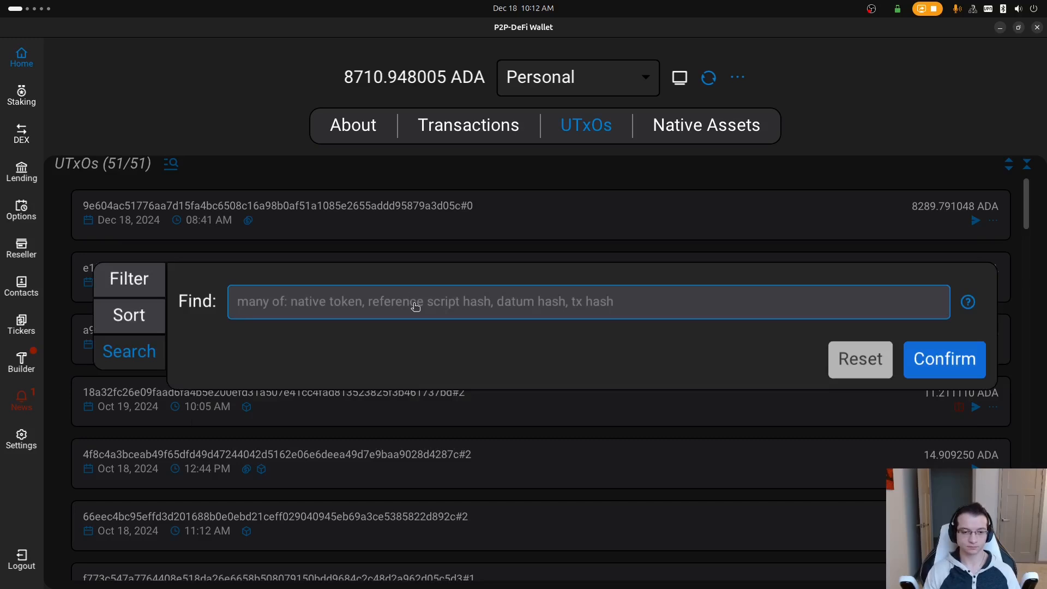
type("AGIX")
left_click(936, 364)
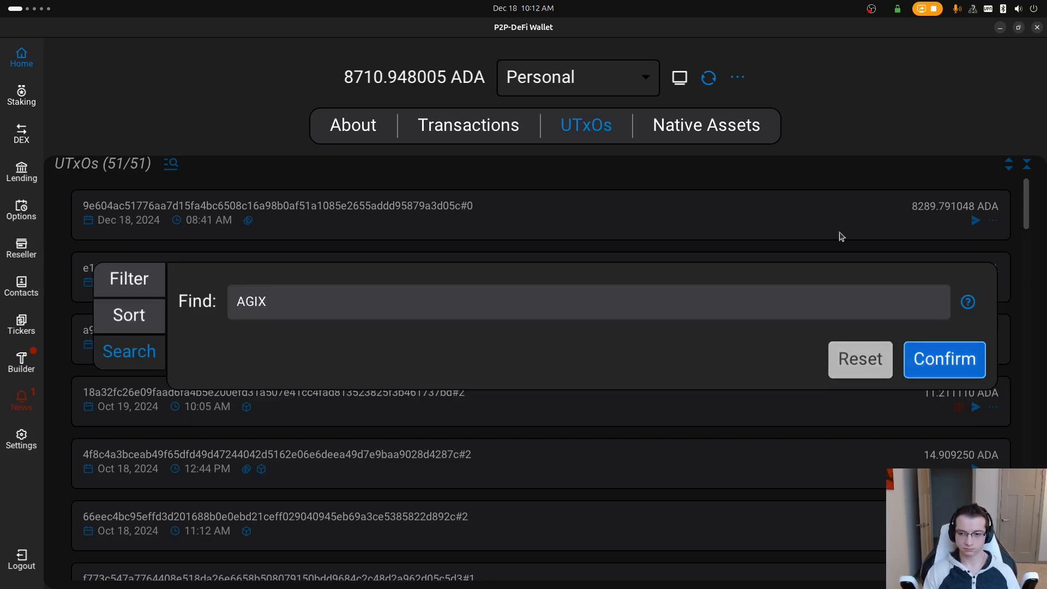
Check the native assets of the 8289.791048 ADA UTxO and add it to the builder as a spending input.
left_click(992, 220)
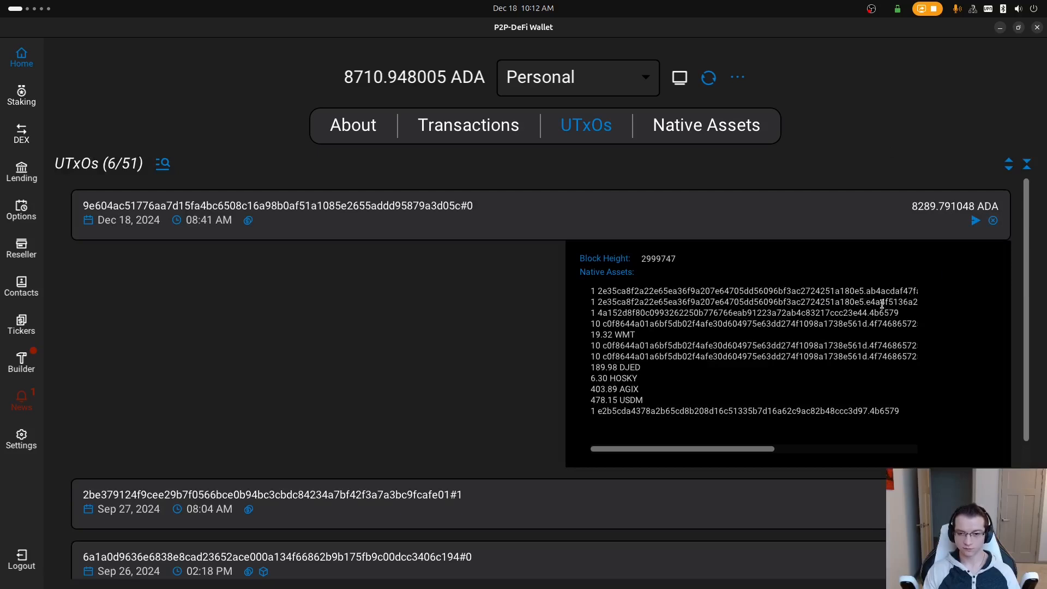
left_click(976, 220)
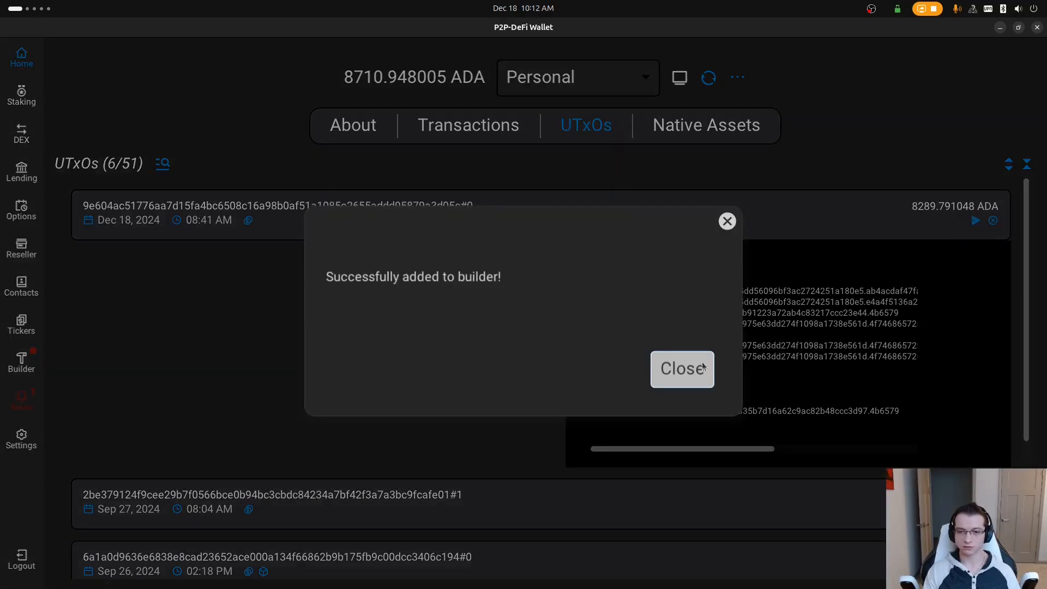
left_click(703, 366)
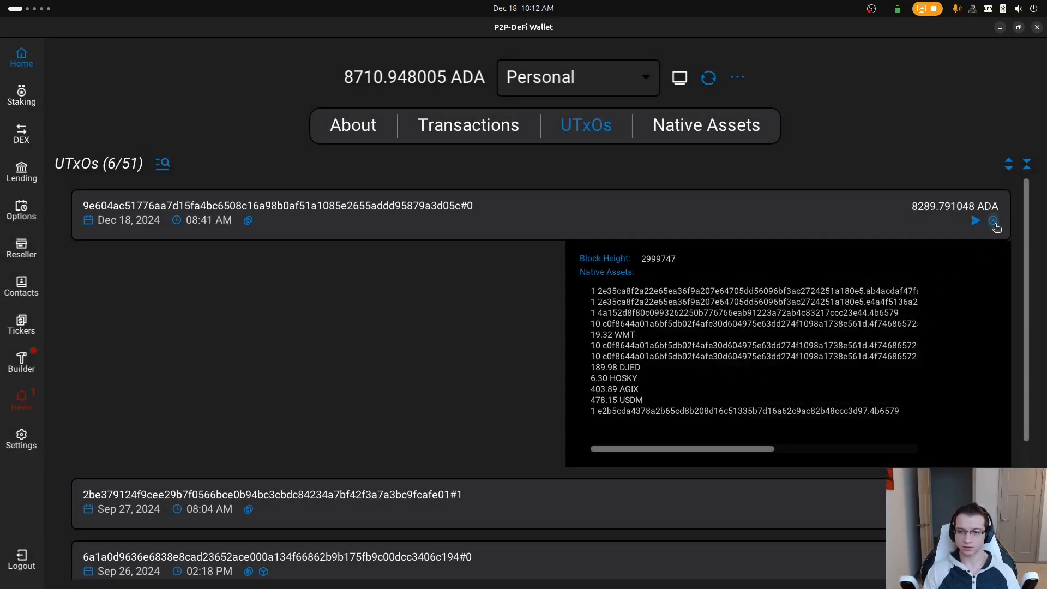
left_click(993, 221)
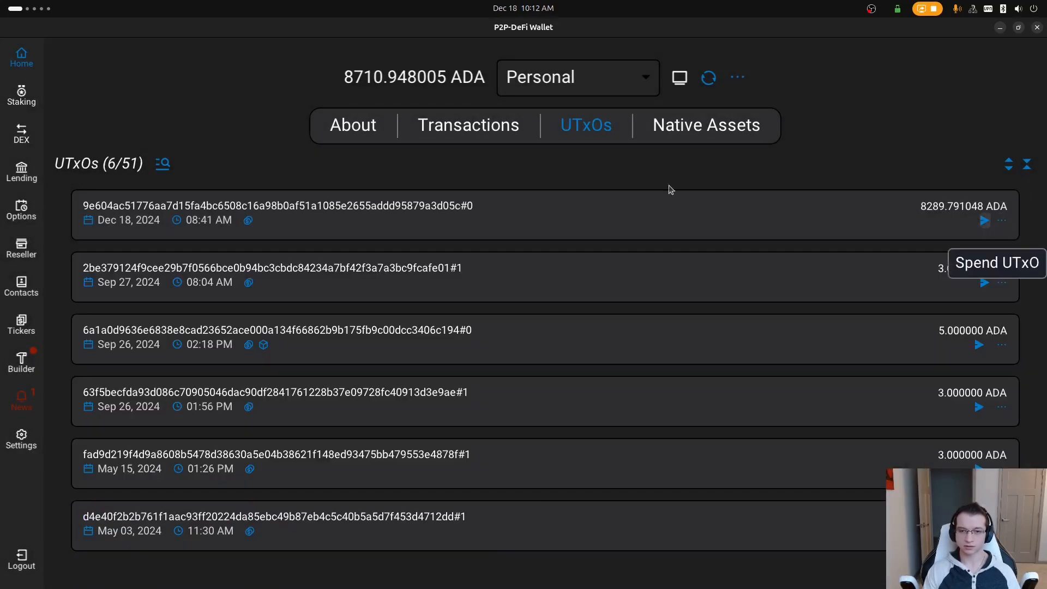
Reset the AGIX search and use the 8.208894 ADA UTxO from Oct 23, 2024 as collateral.
left_click(174, 167)
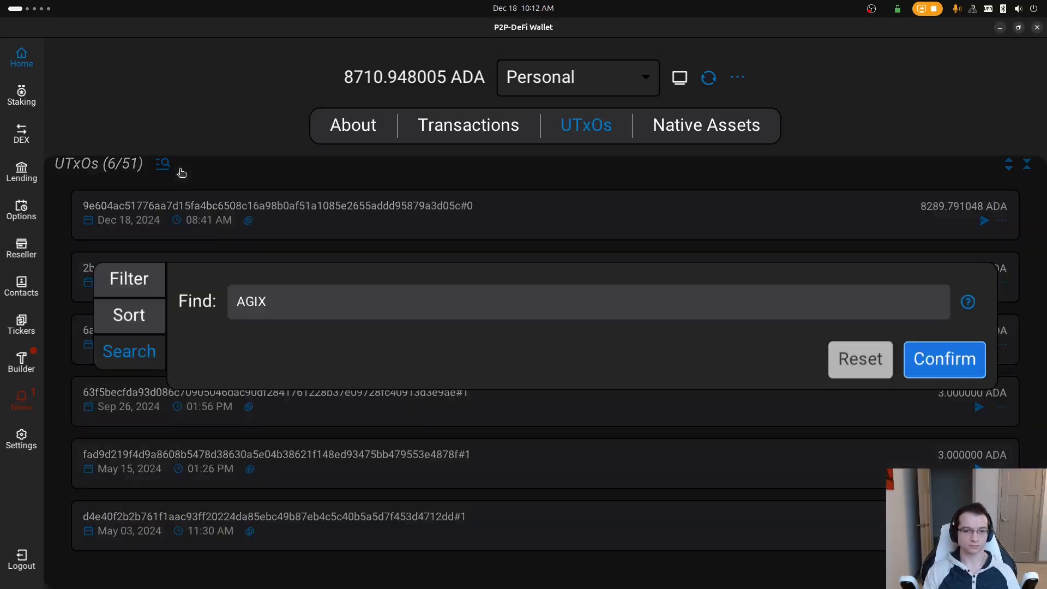
left_click(853, 359)
left_click(942, 359)
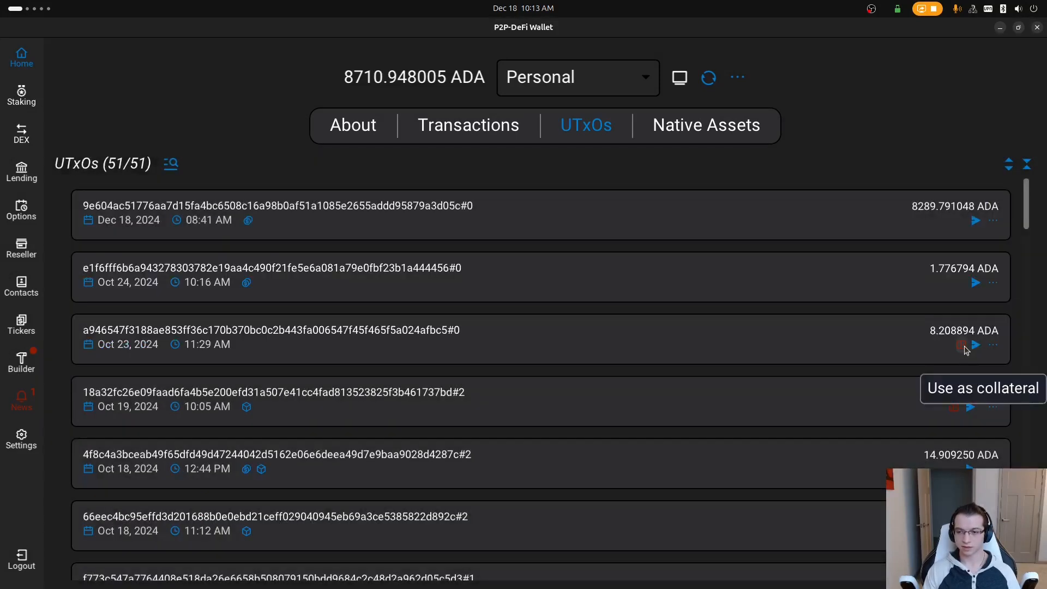
left_click(962, 346)
left_click(318, 111)
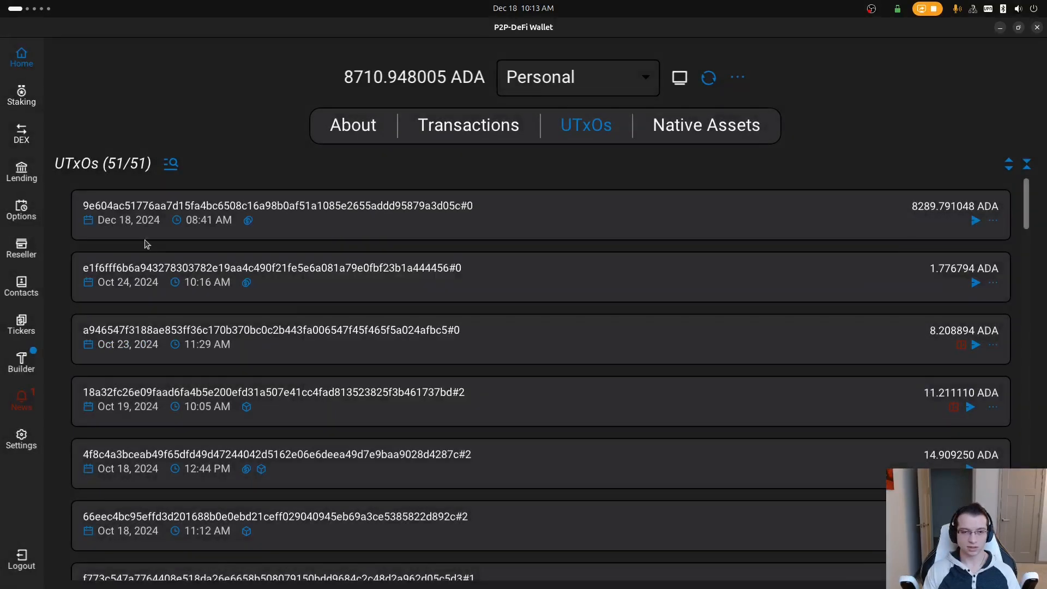
Build the loan acceptance transaction and inspect the key hashes required to sign it.
left_click(27, 358)
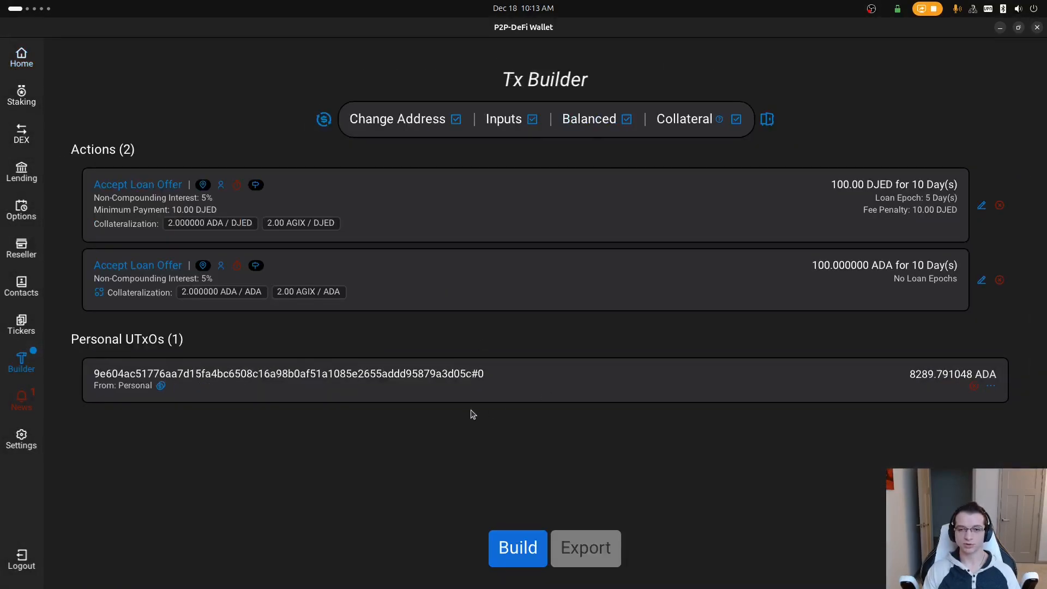
left_click(513, 541)
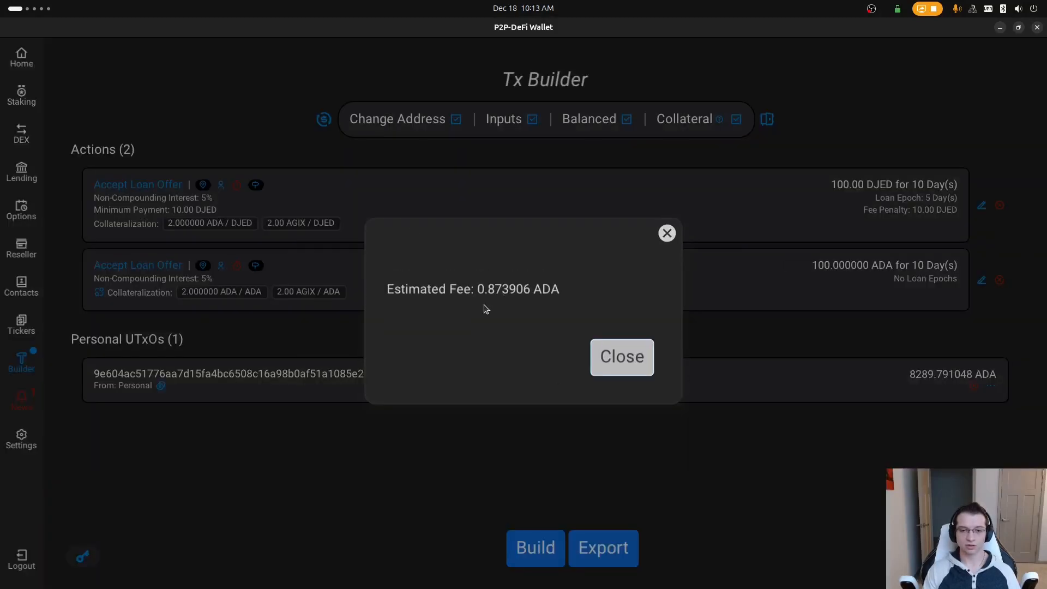
left_click(621, 355)
left_click(83, 557)
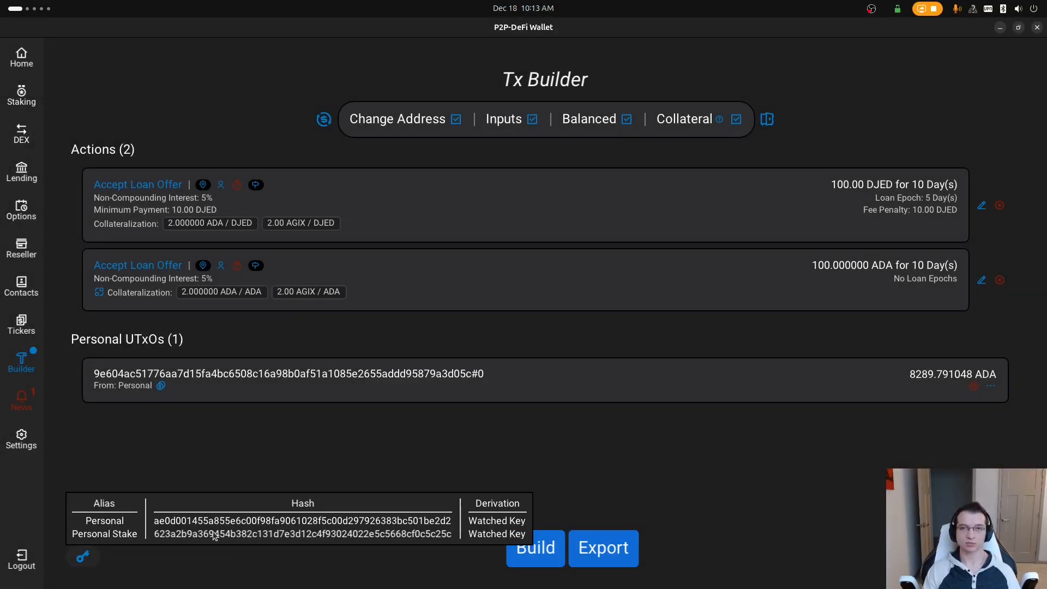
left_click(493, 443)
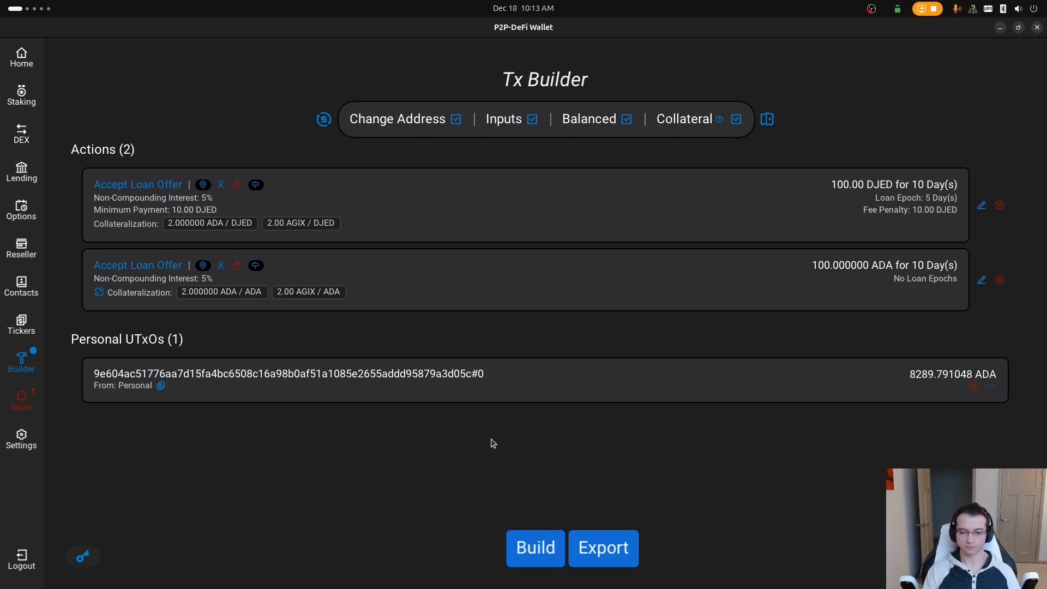
Export the built transaction files to the ~/tx/ directory.
left_click(614, 555)
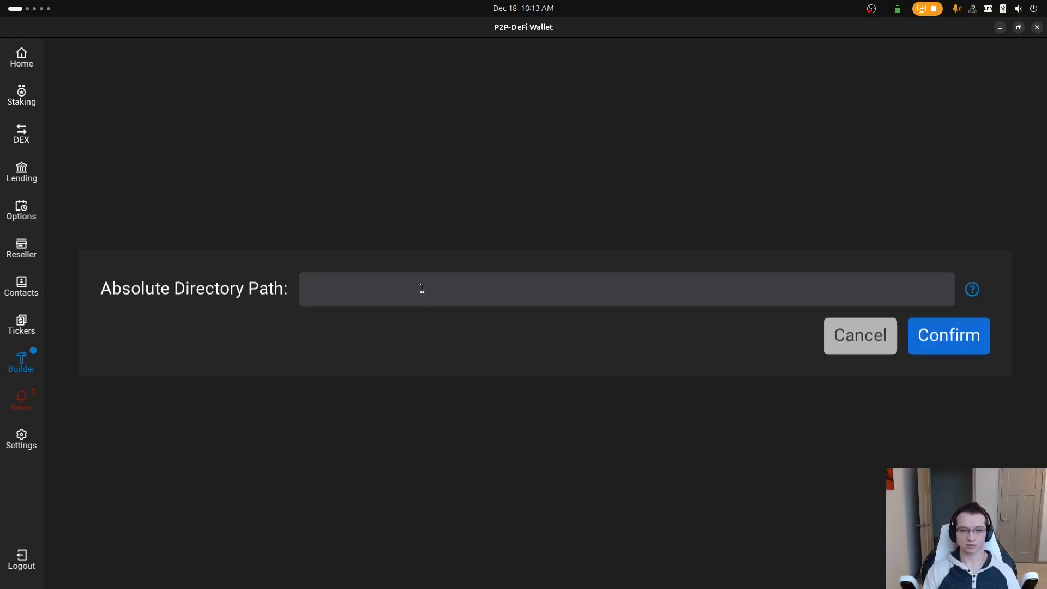
left_click(422, 288)
type("/tx/")
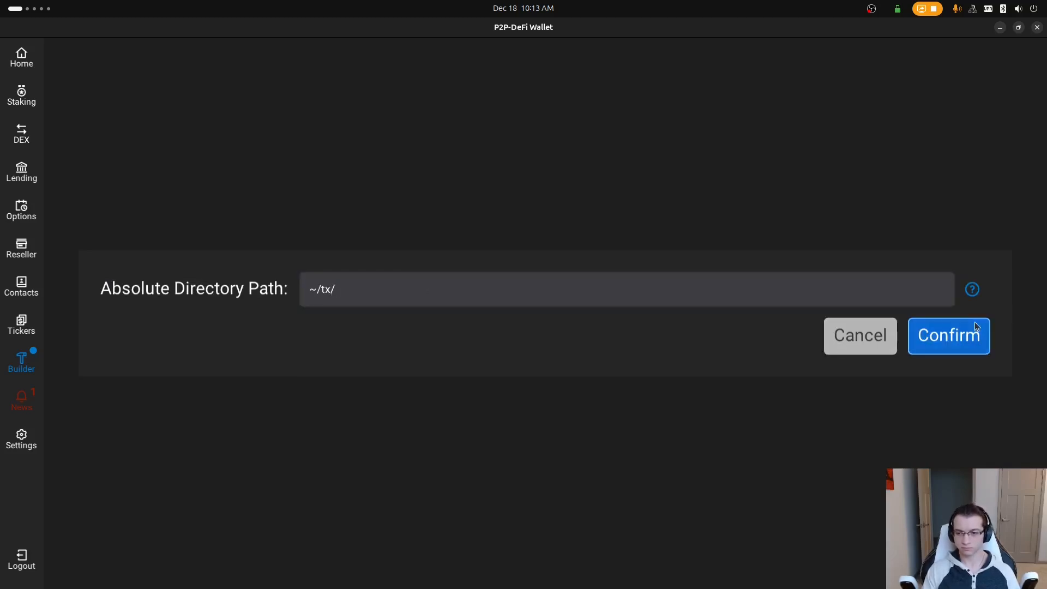
left_click(948, 335)
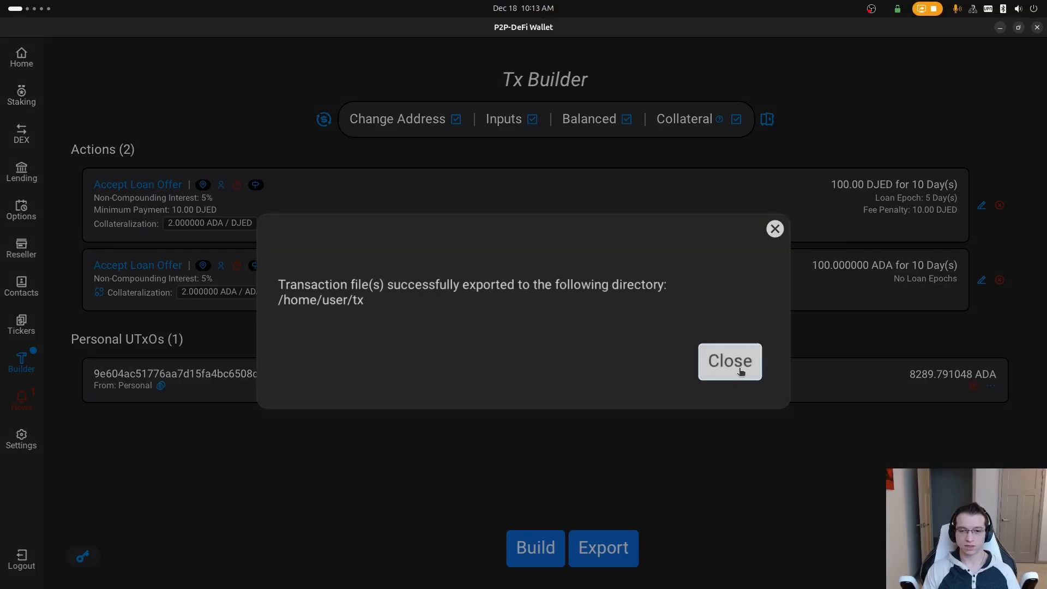
left_click(739, 366)
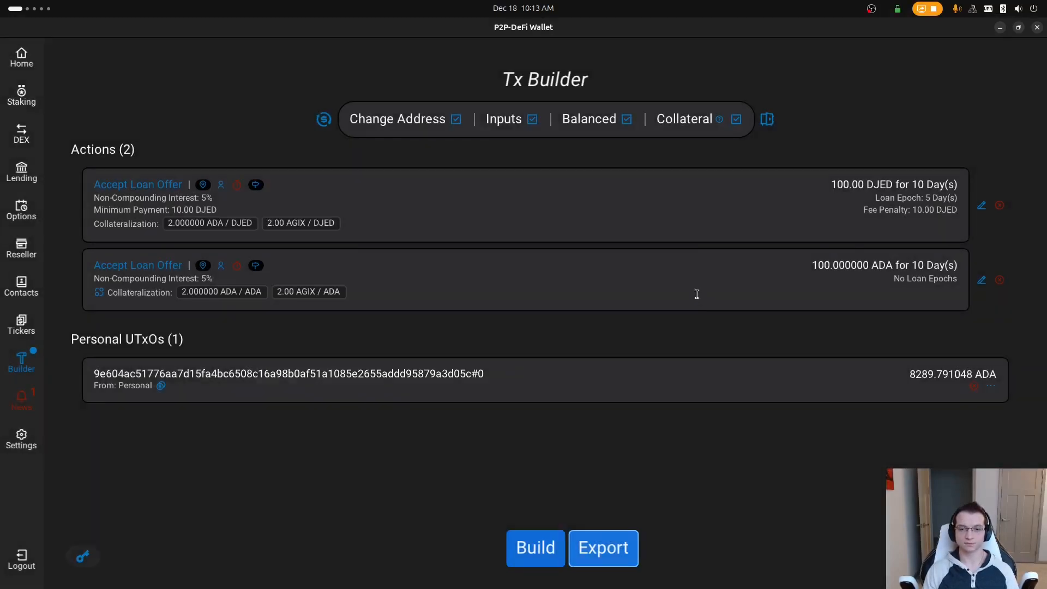
Switch to the terminal and sign tx/tx.body with wallets/02.skey and wallets/02Stake.skey using testnet magic 1, outputting tx/tx.signed.
key("super+Page_Down")
key("Up")
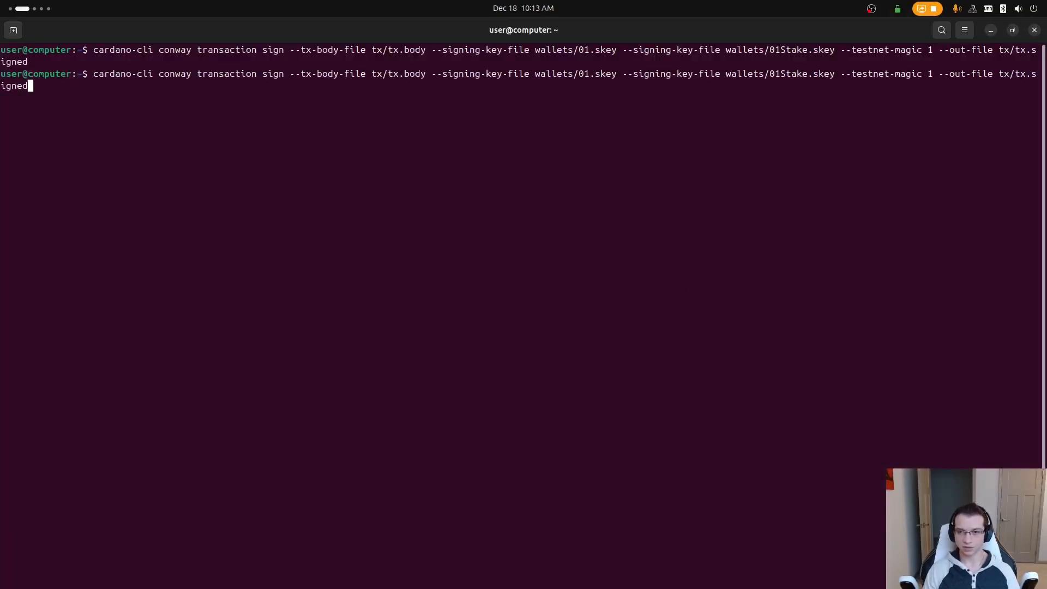
left_click_drag(583, 73, 609, 71)
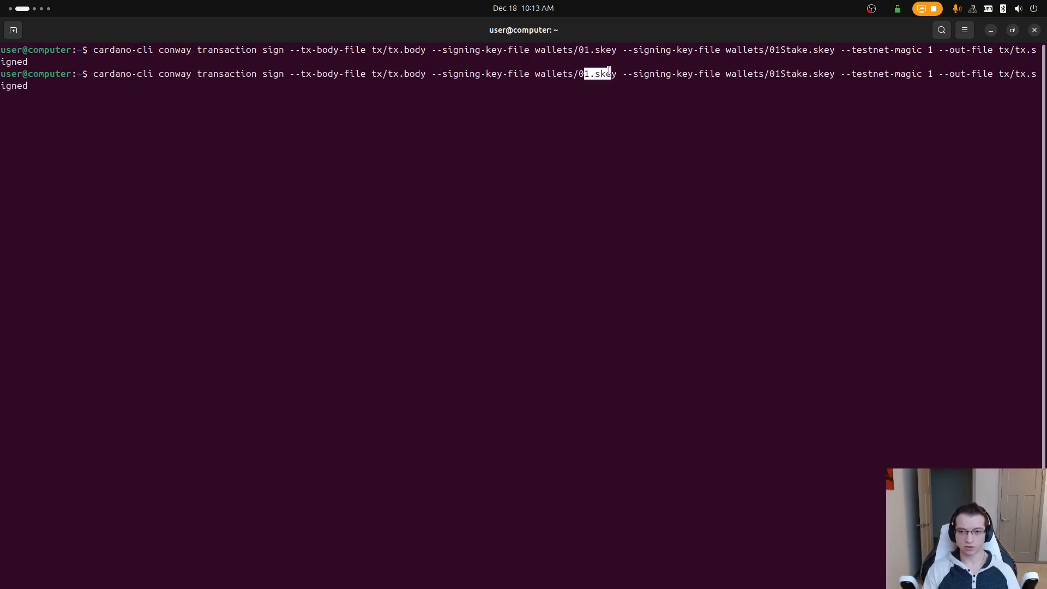
left_click(605, 140)
key("Up")
key("Down")
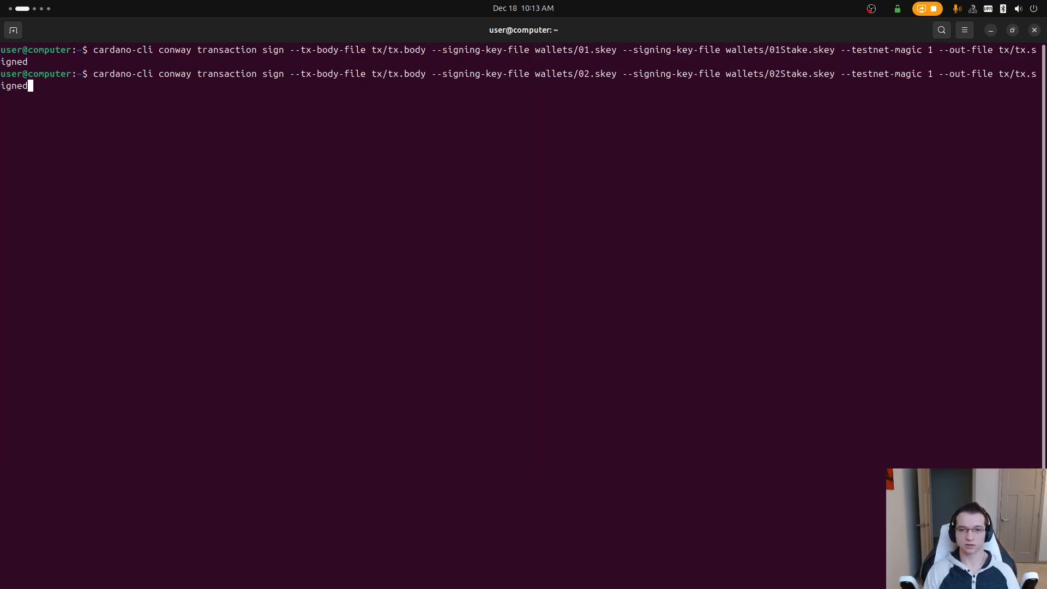
left_click_drag(589, 77, 627, 74)
left_click(574, 75)
left_click_drag(757, 73, 828, 73)
left_click(783, 110)
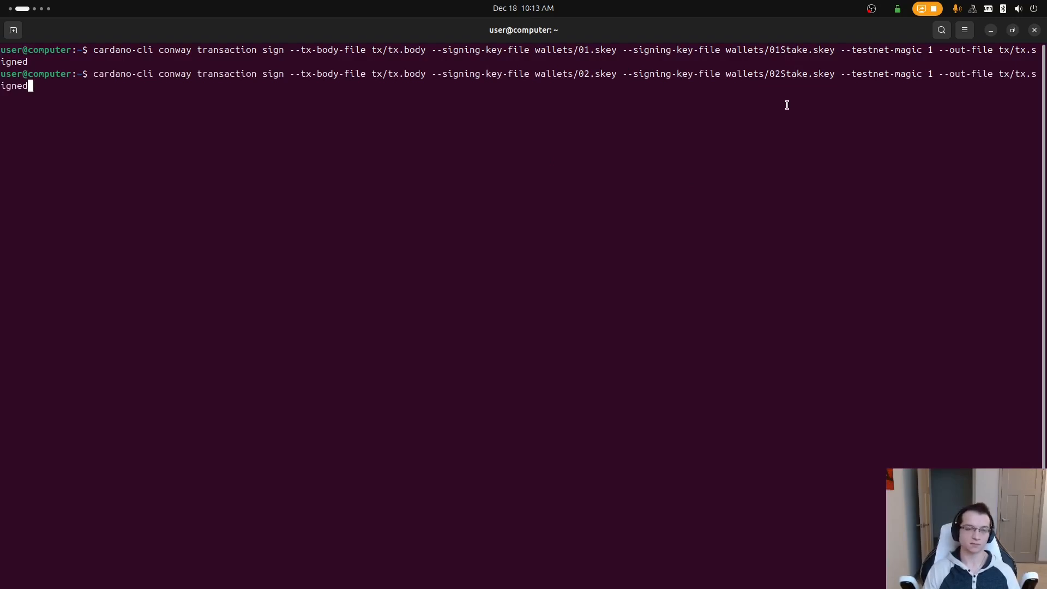
key("Return")
Switch to the P2P-DeFi Wallet and submit the signed transaction from ~/tx/tx.signed.
key("super+Page_Up")
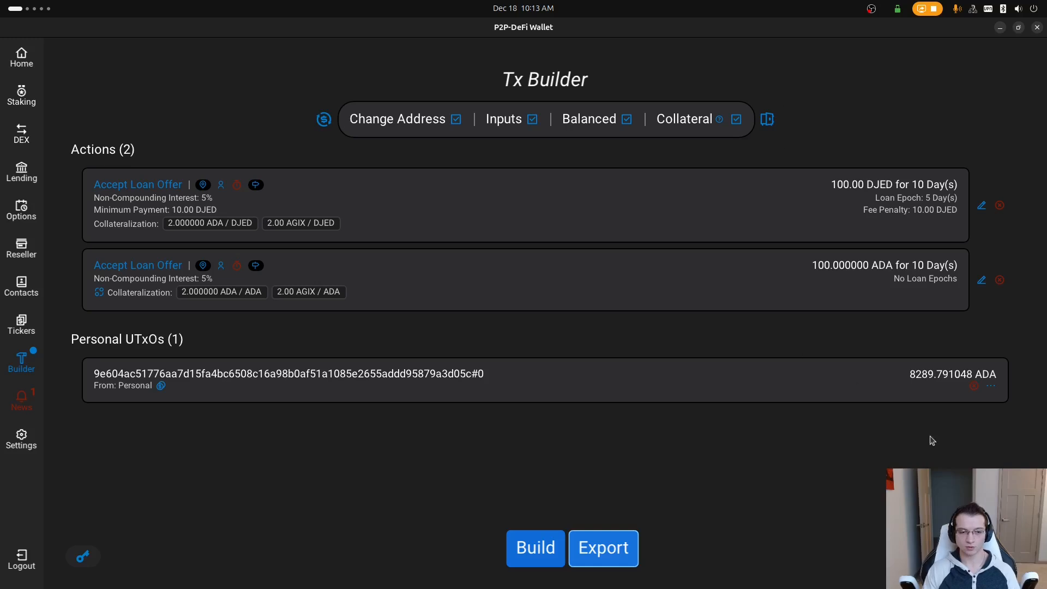
left_click(991, 386)
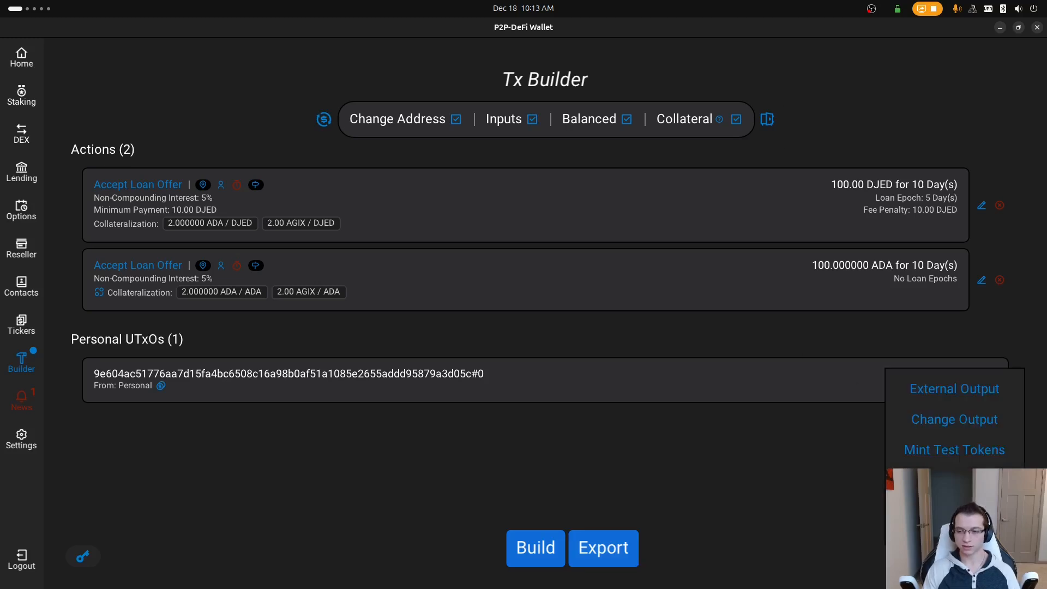
left_click(954, 494)
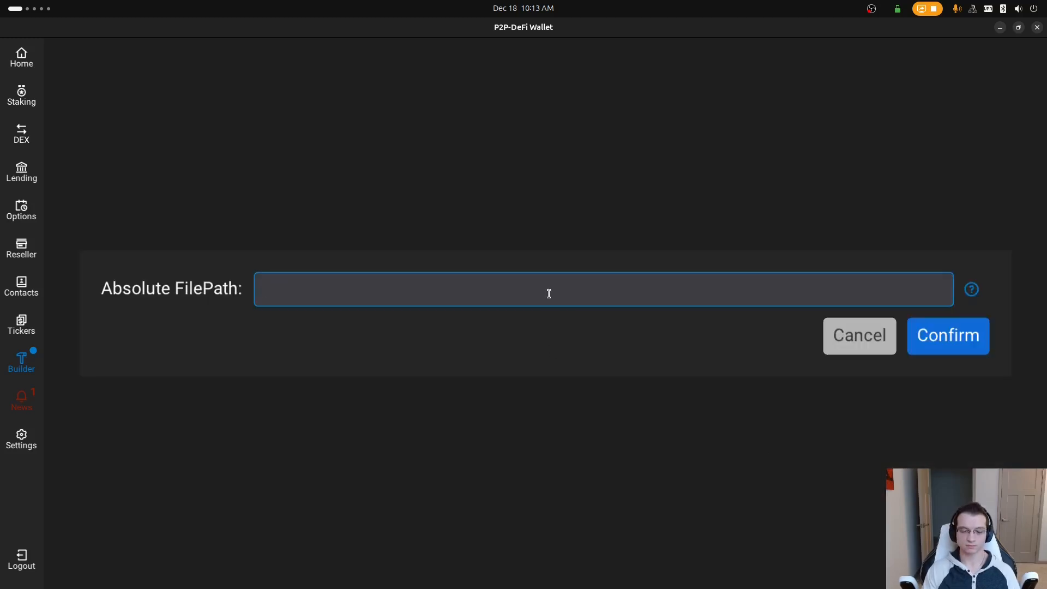
type("~/tx/tx.")
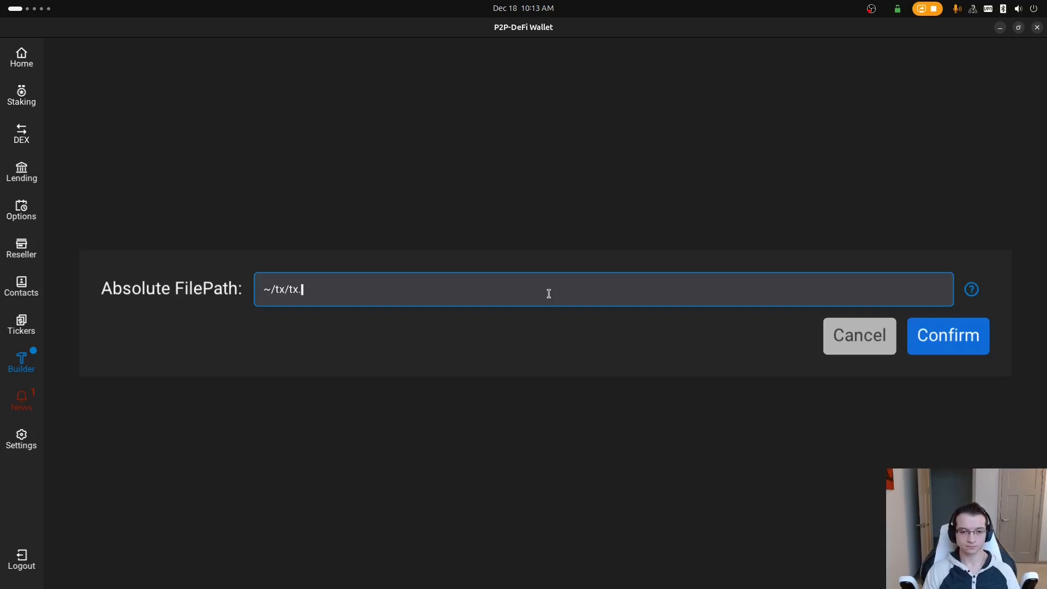
type("signed")
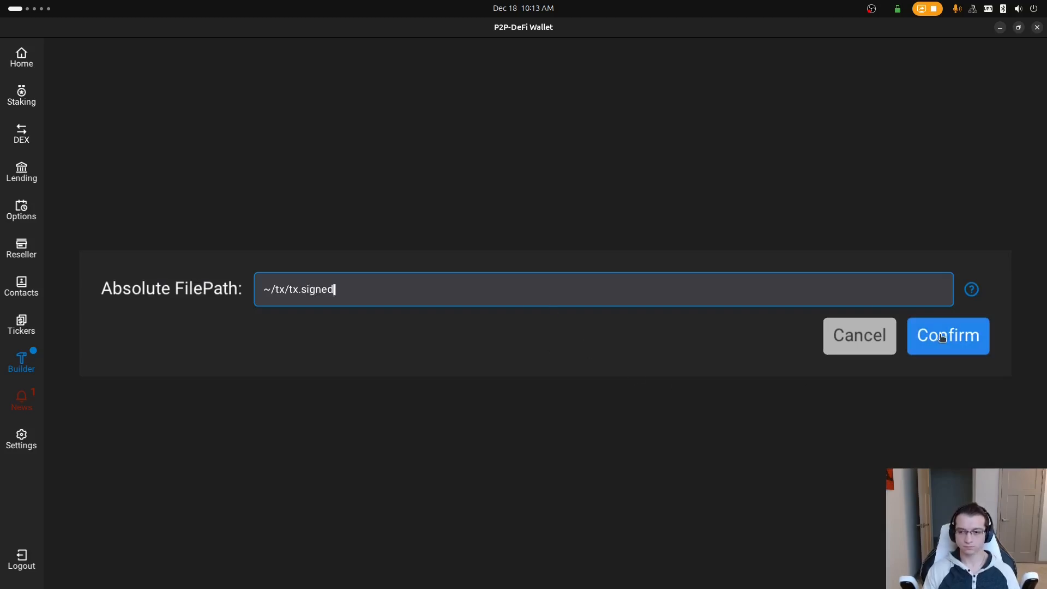
left_click(942, 337)
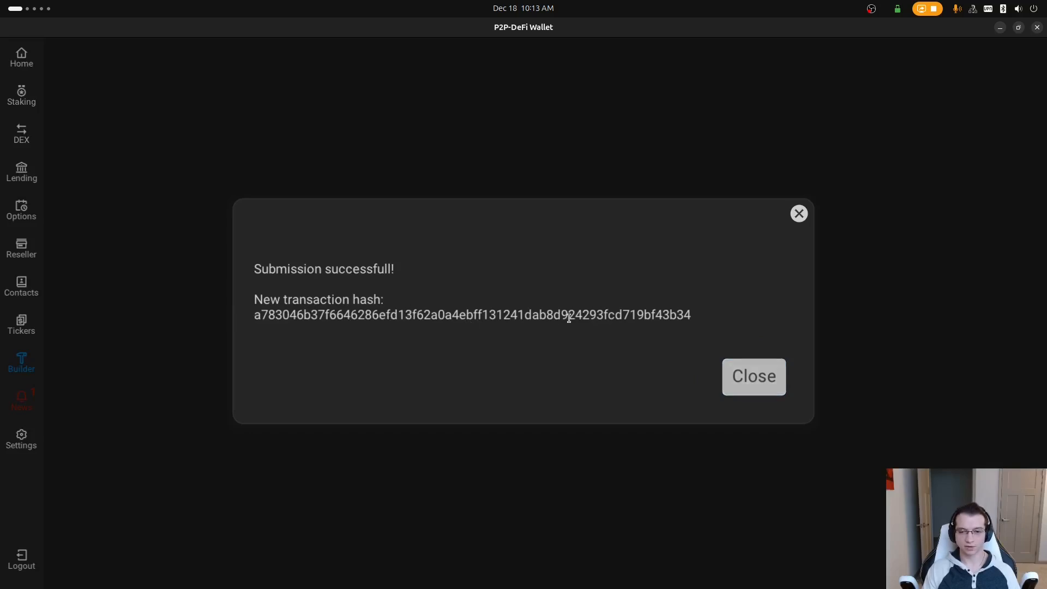
left_click(764, 376)
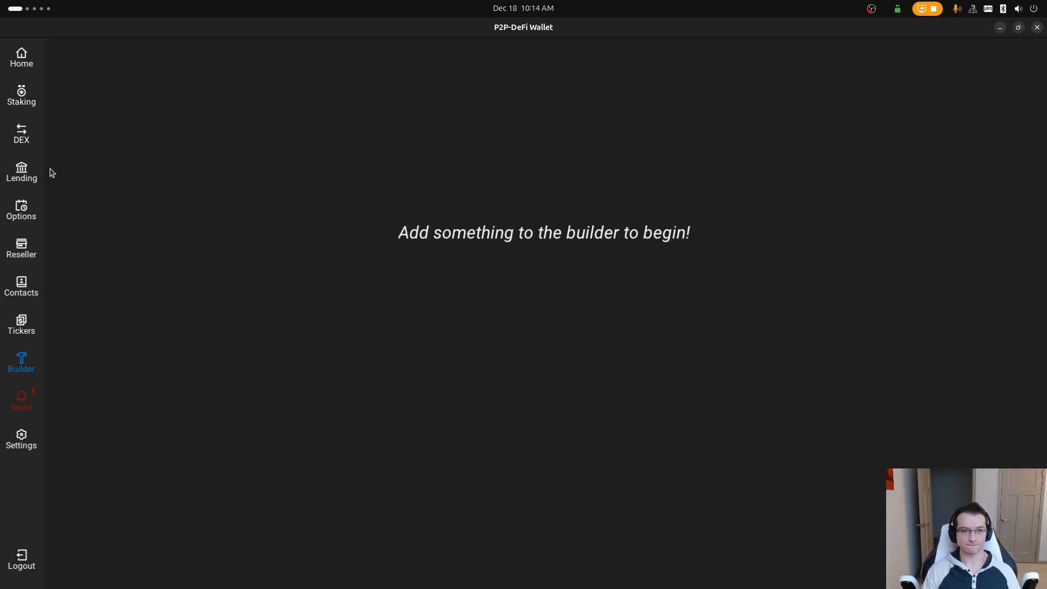
Refresh the borrower's lending data for Personal Stake and check the new notifications.
left_click(21, 173)
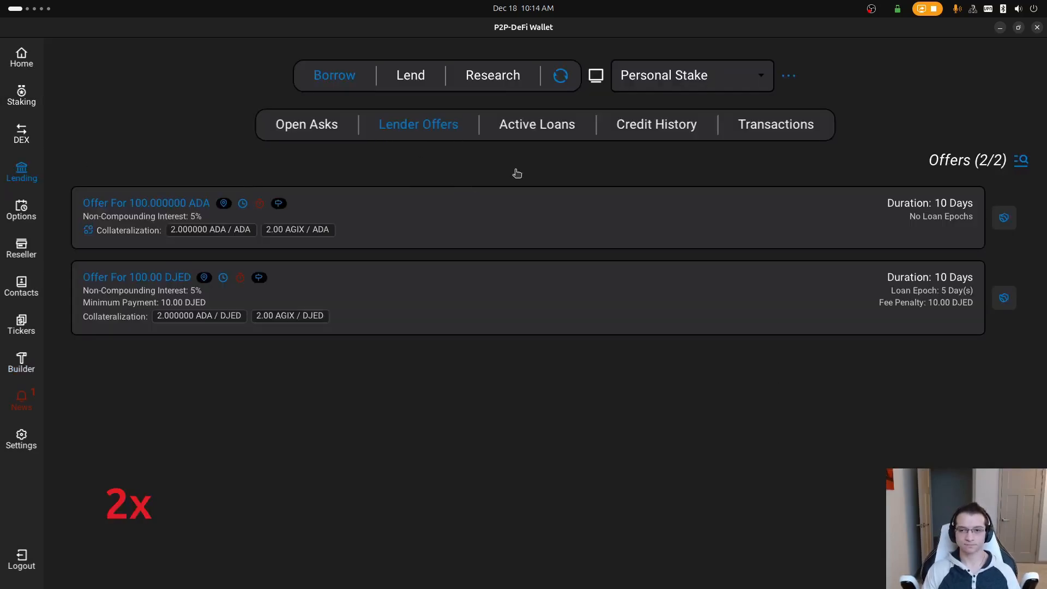
left_click(560, 75)
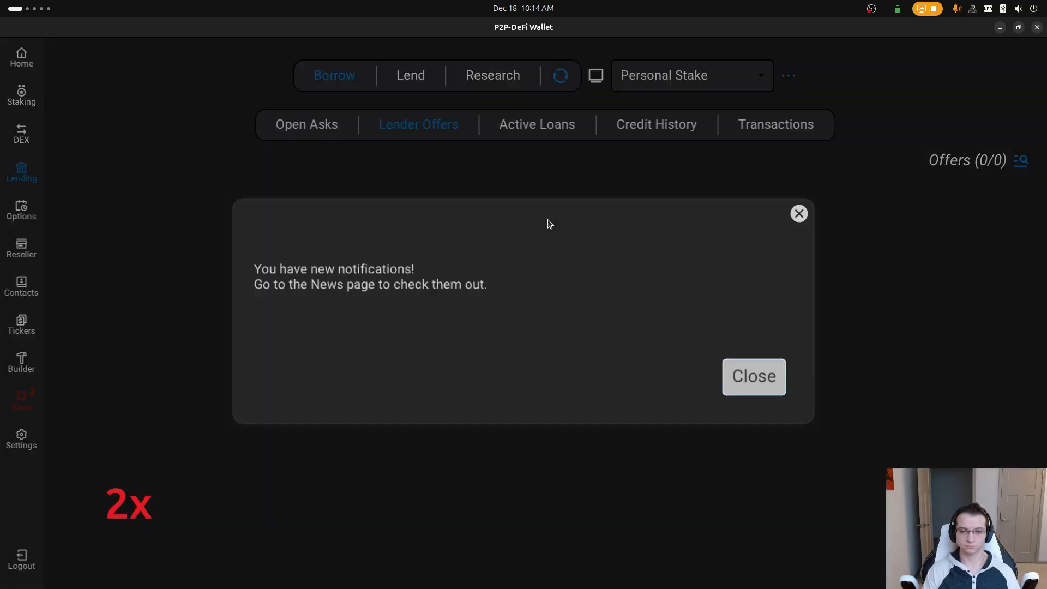
left_click(378, 462)
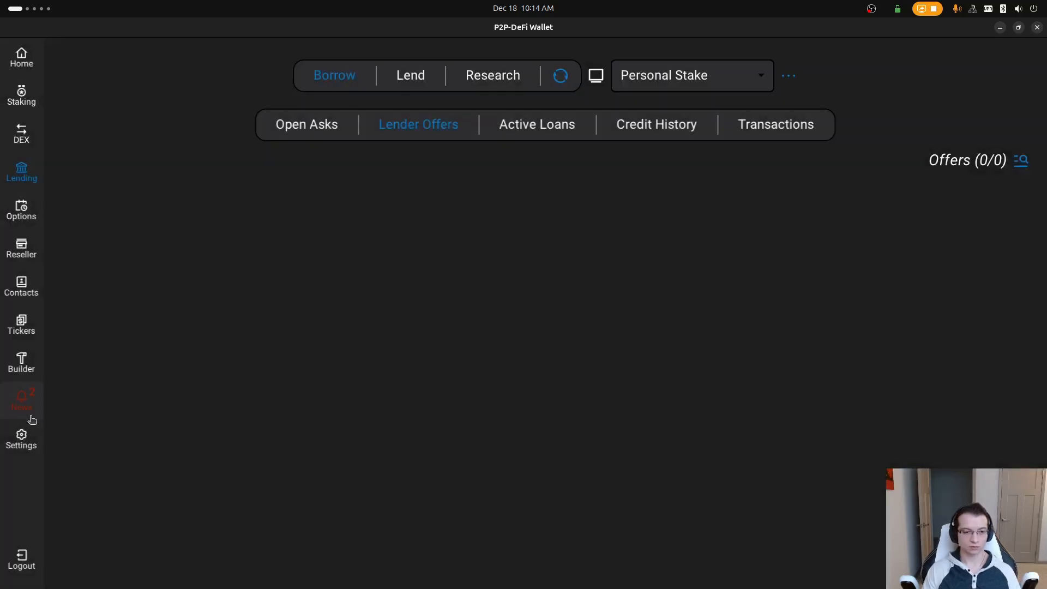
left_click(25, 402)
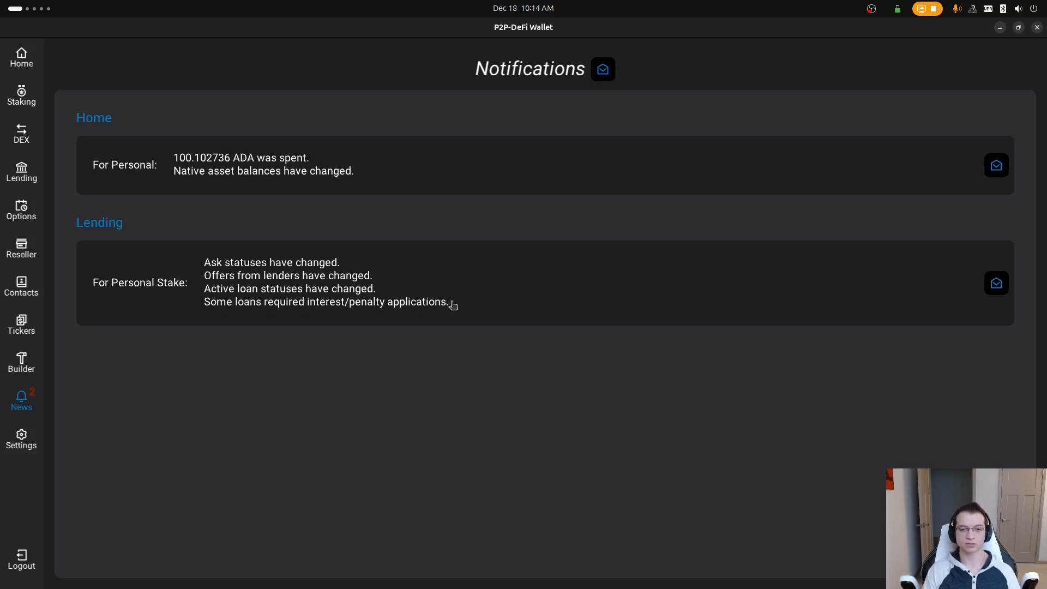
Review the borrower's open asks, lender offers and active loans in the lending section.
left_click(22, 174)
left_click(297, 131)
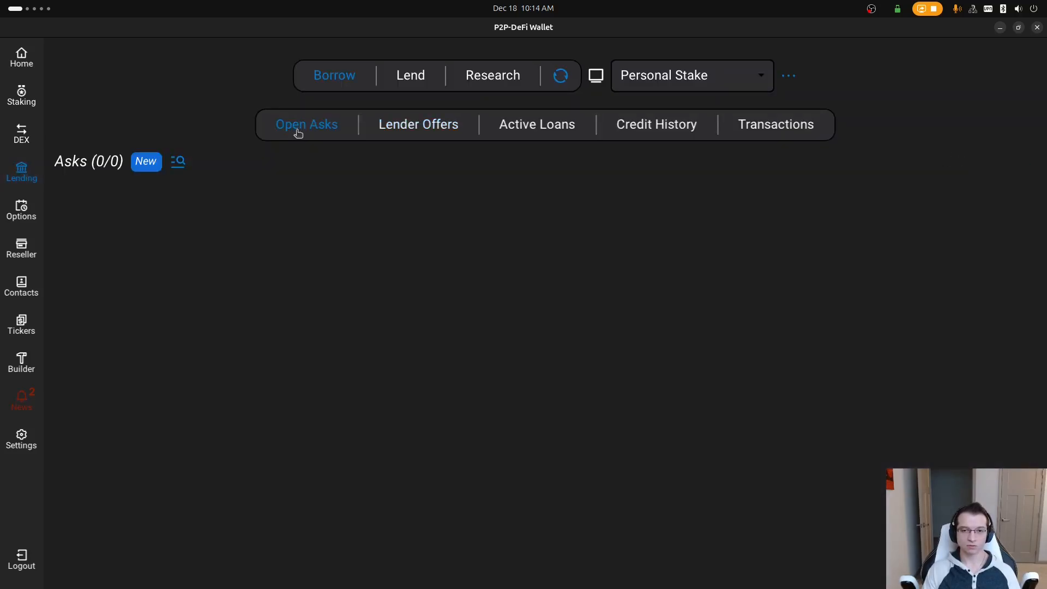
left_click(417, 125)
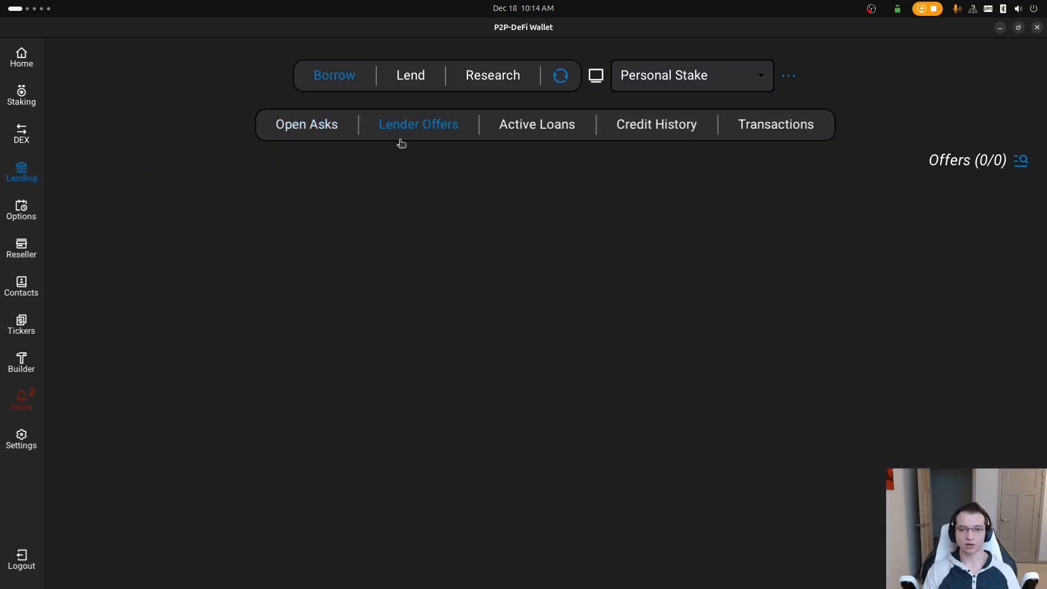
left_click(529, 125)
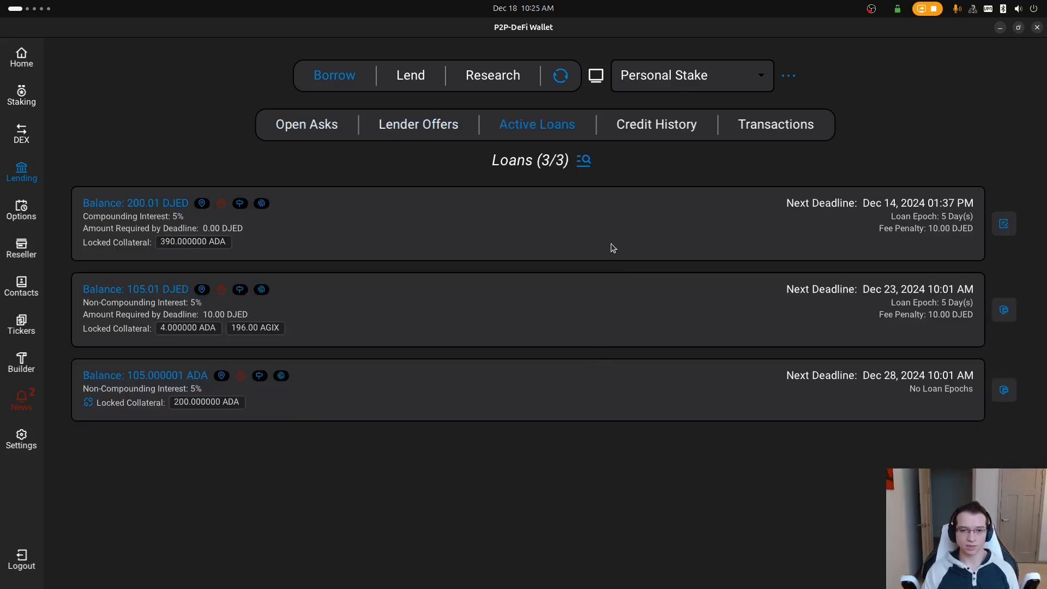
Examine the filter and sort settings available for the active loans and leave them at their defaults.
left_click(582, 167)
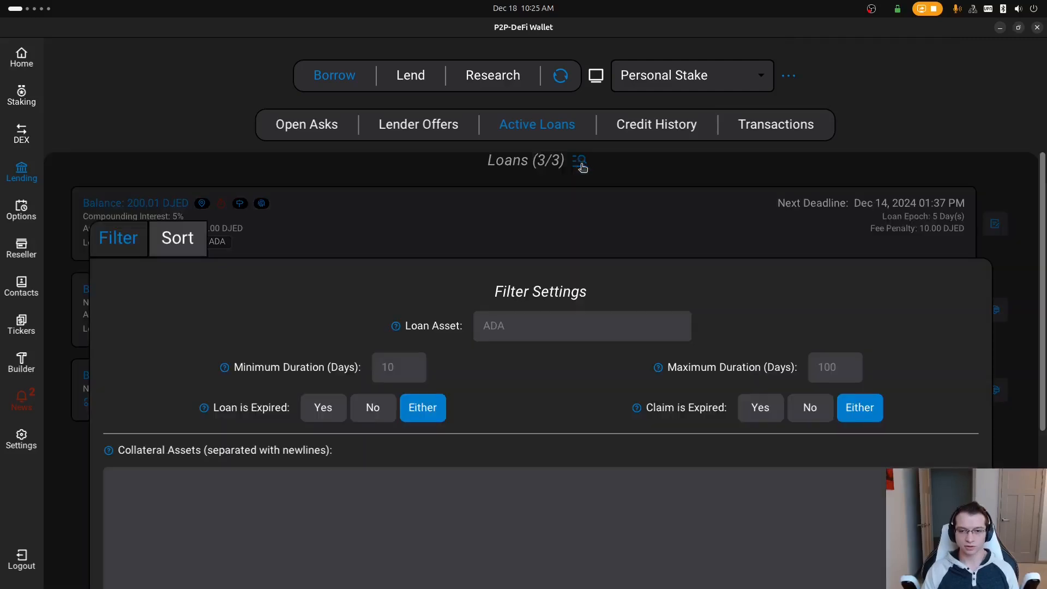
scroll(471, 256, "down", 3)
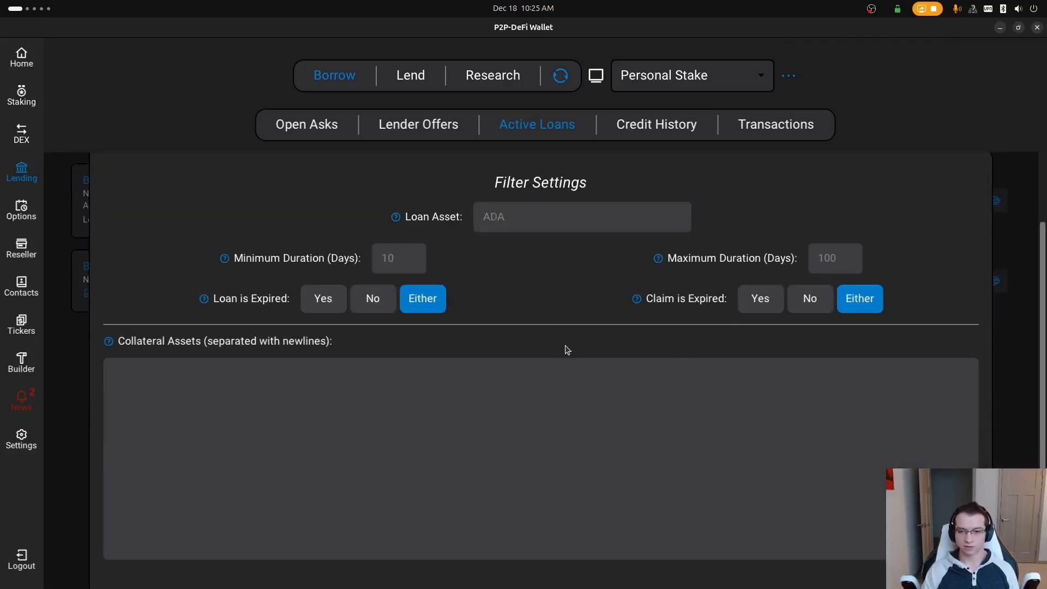
scroll(570, 299, "down", 3)
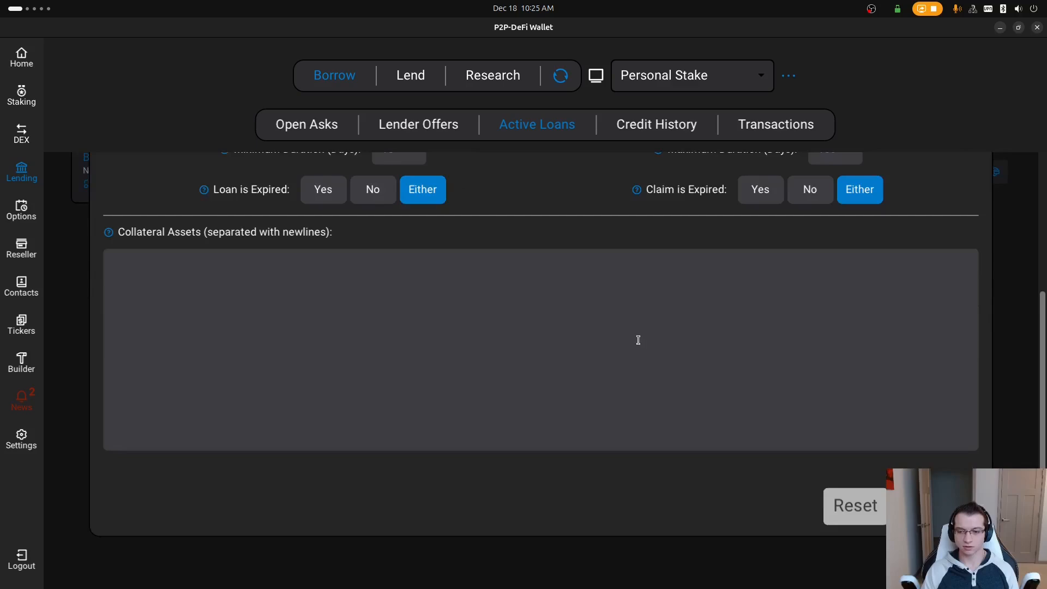
scroll(636, 339, "up", 5)
left_click(184, 240)
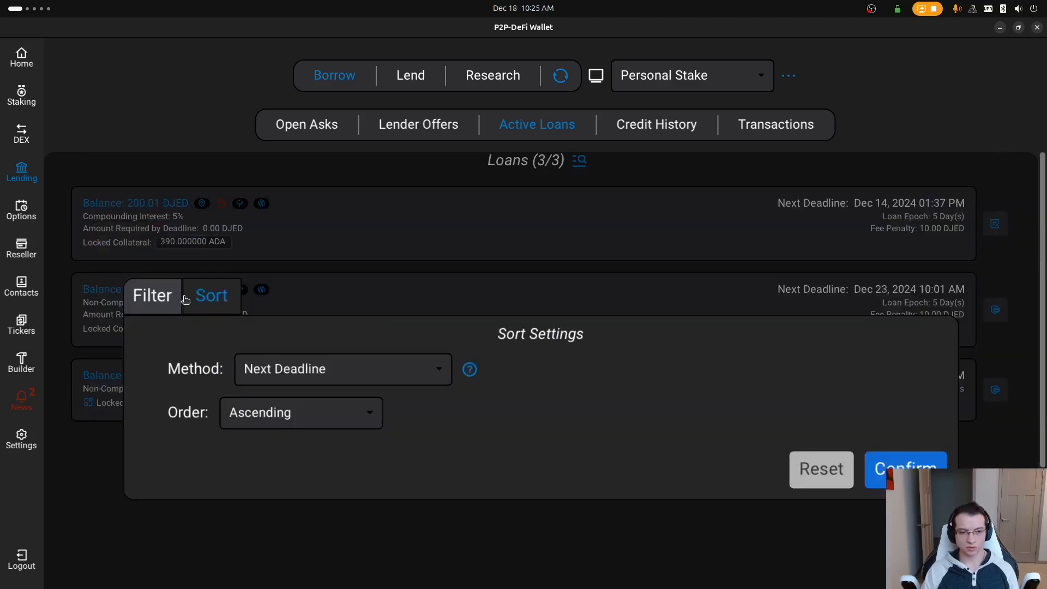
scroll(747, 401, "down", 4)
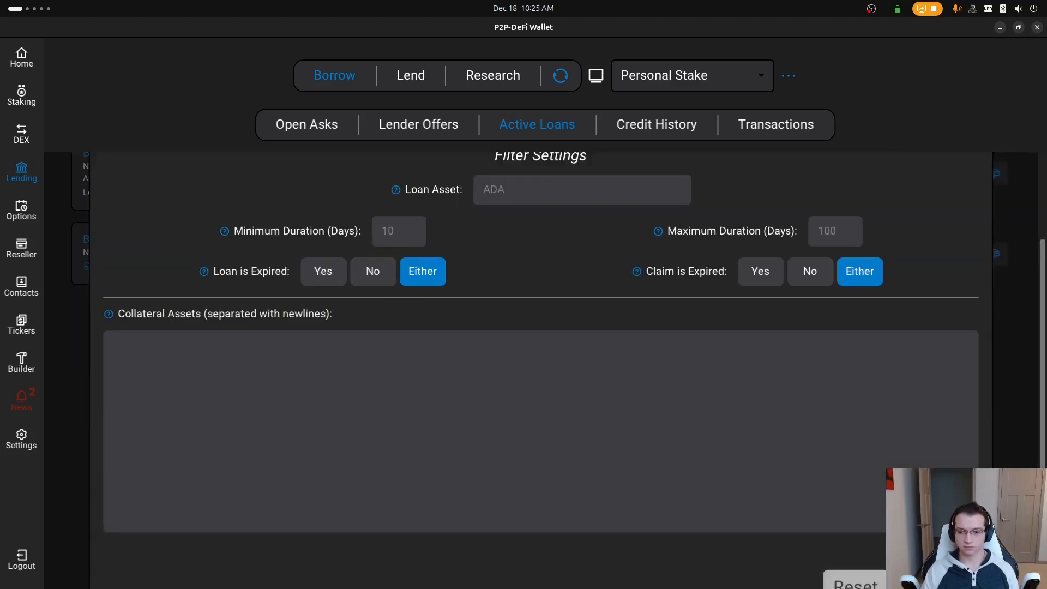
scroll(880, 459, "down", 3)
left_click(931, 506)
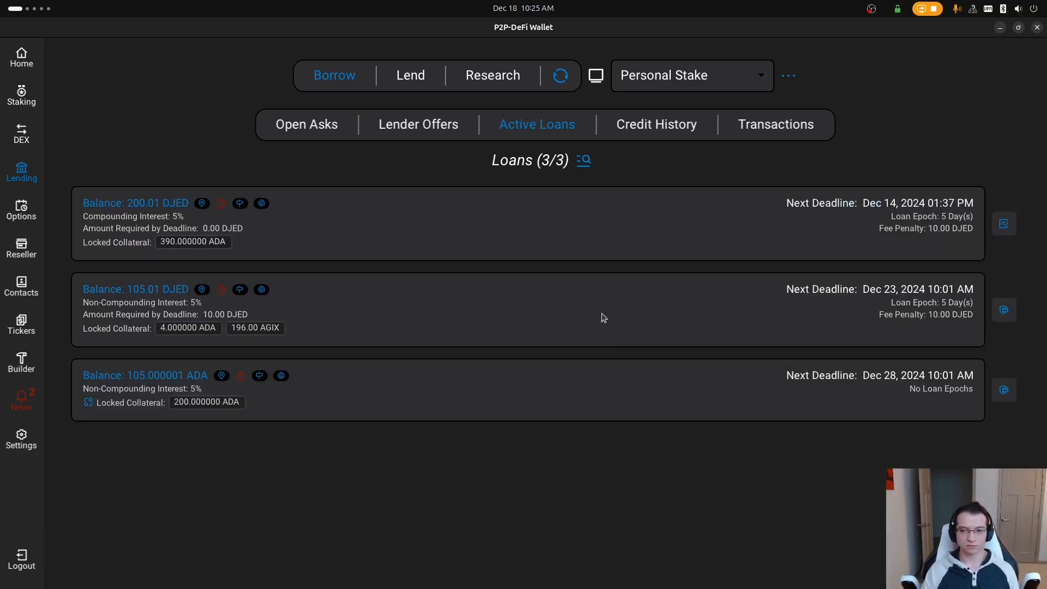
Inspect and refresh the event history of the loan with the 200.01 DJED balance.
mouse_move(267, 207)
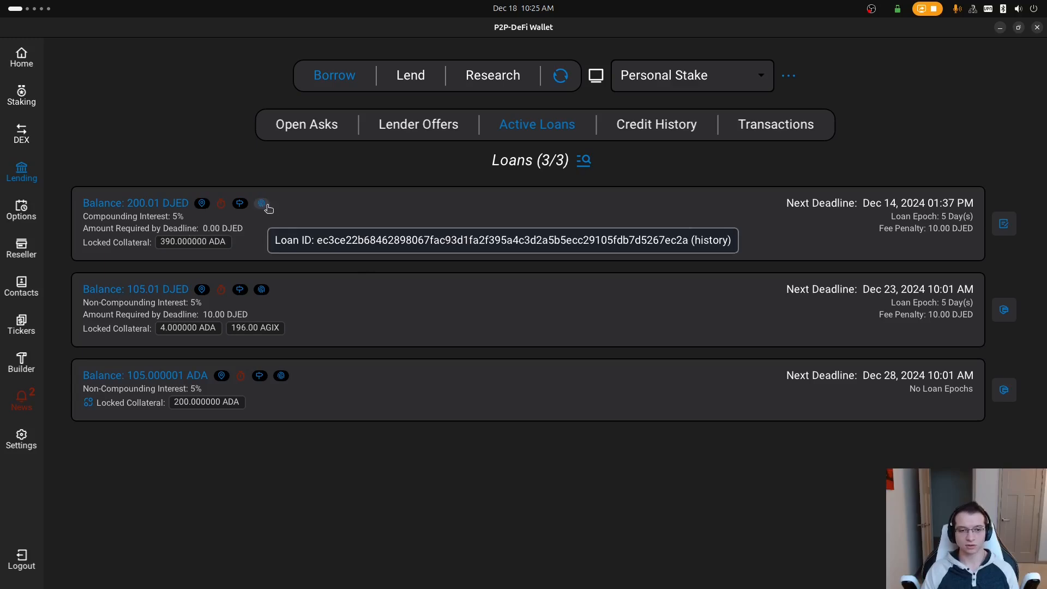
left_click(266, 205)
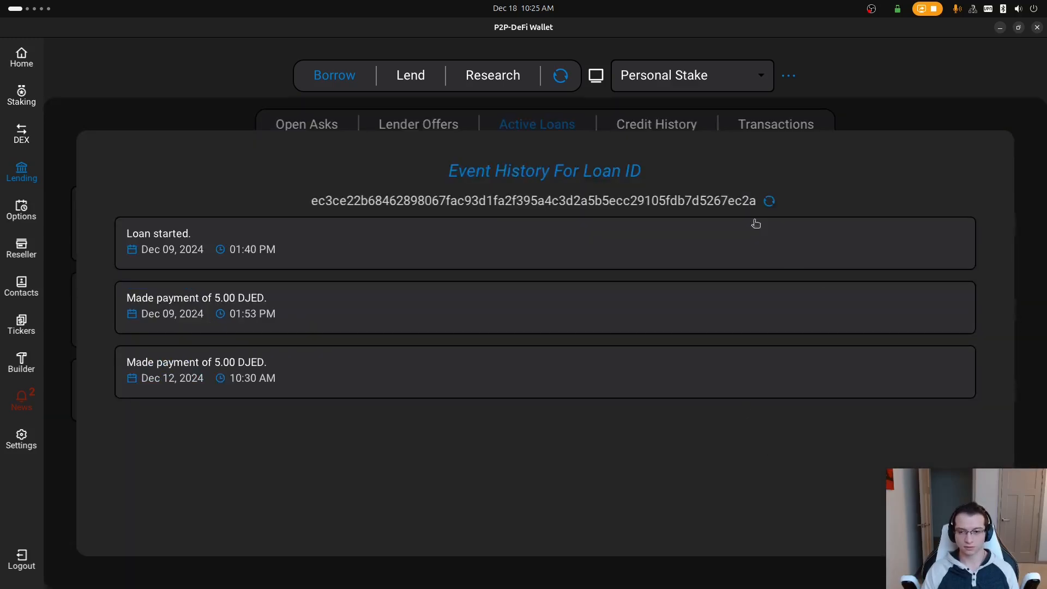
left_click(769, 201)
left_click(945, 524)
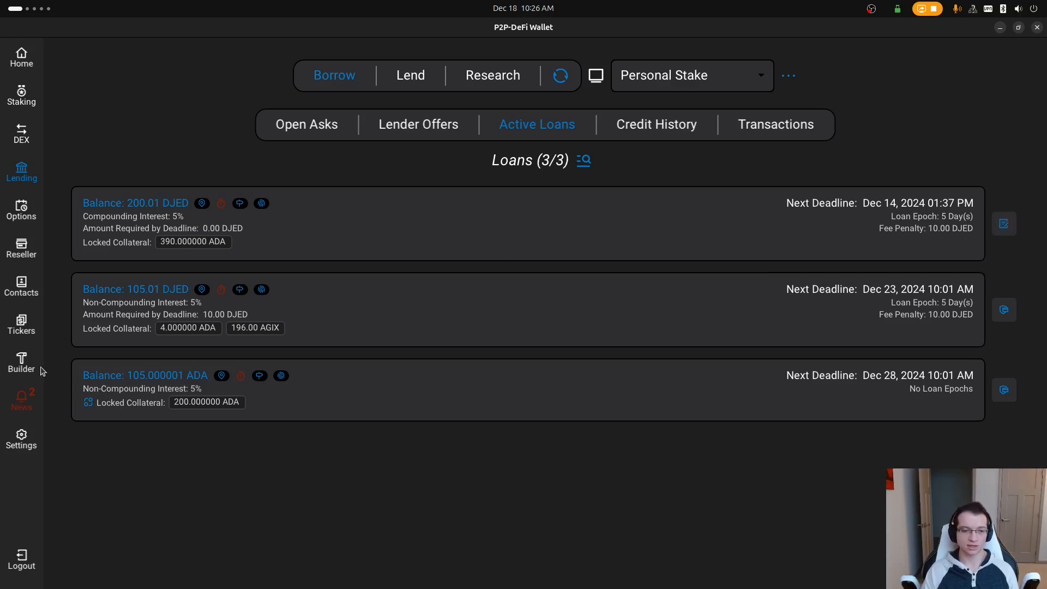
Mark the notifications as read and add the interest application for the 200.01 DJED loan to the builder.
left_click(21, 400)
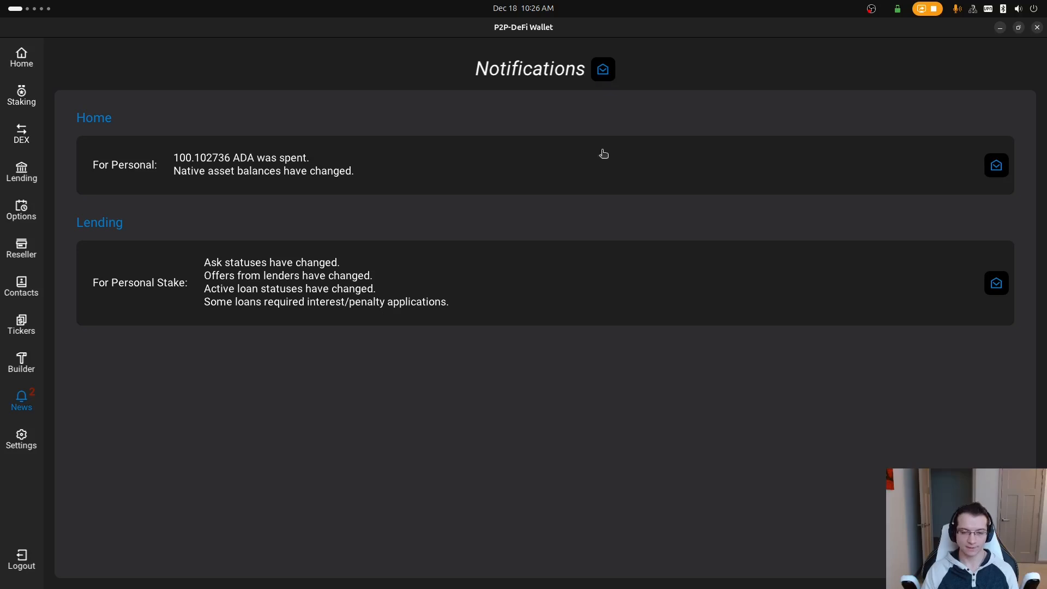
left_click(21, 170)
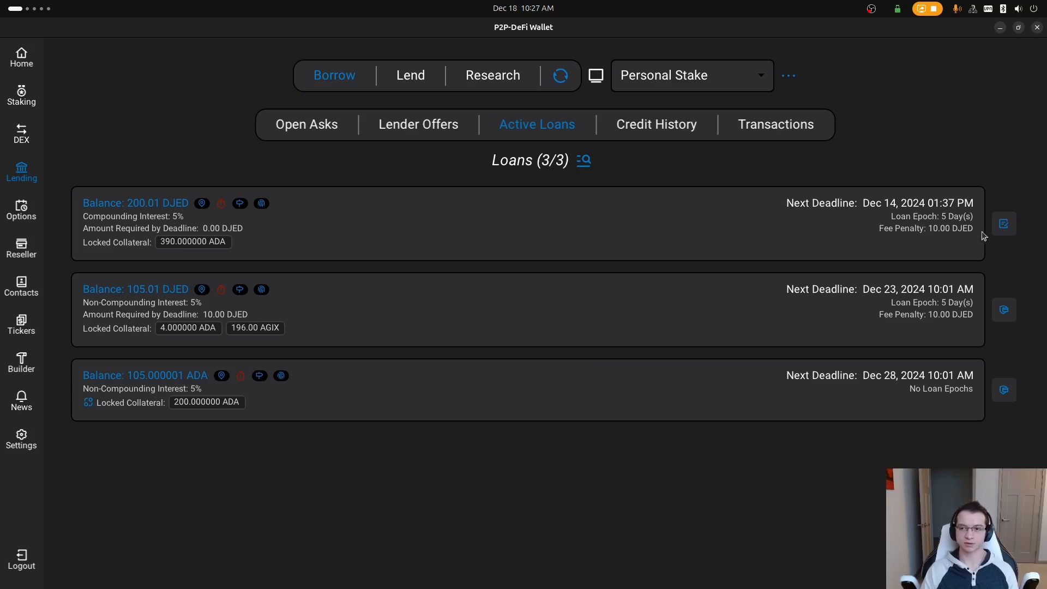
left_click(1003, 225)
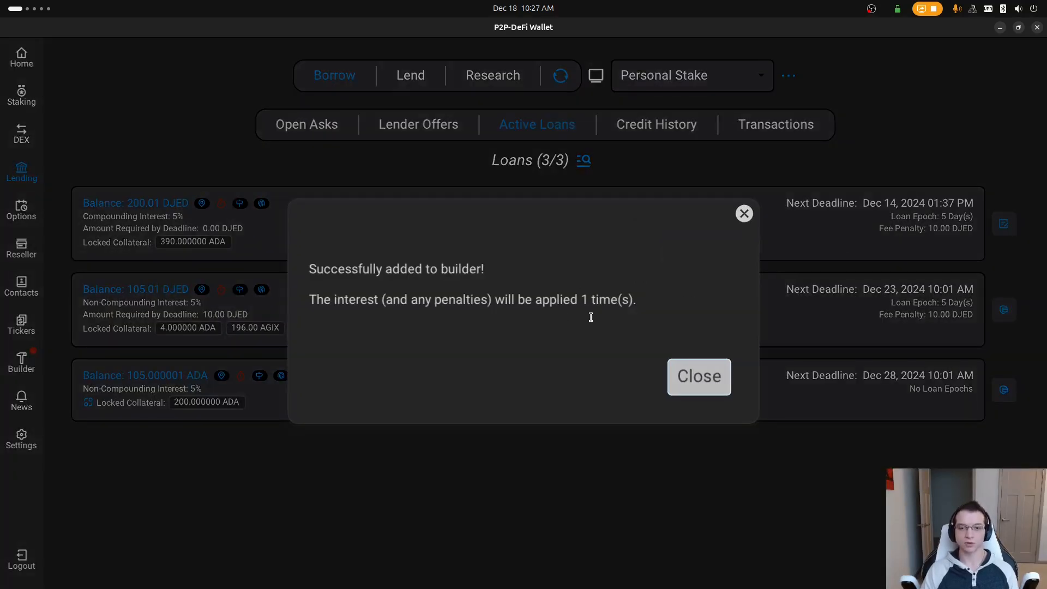
left_click(698, 378)
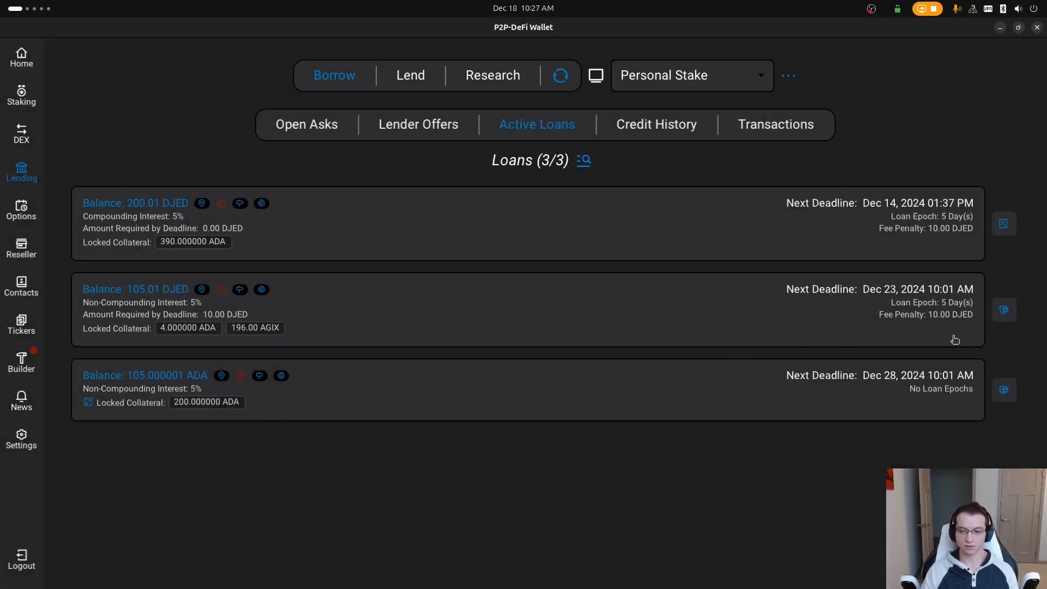
Add a 10.00 DJED payment on the 105.01 DJED loan to the builder, leaving 4.000000 ADA and 185.00 AGIX as collateral, and review the deposit requirements.
left_click(1003, 311)
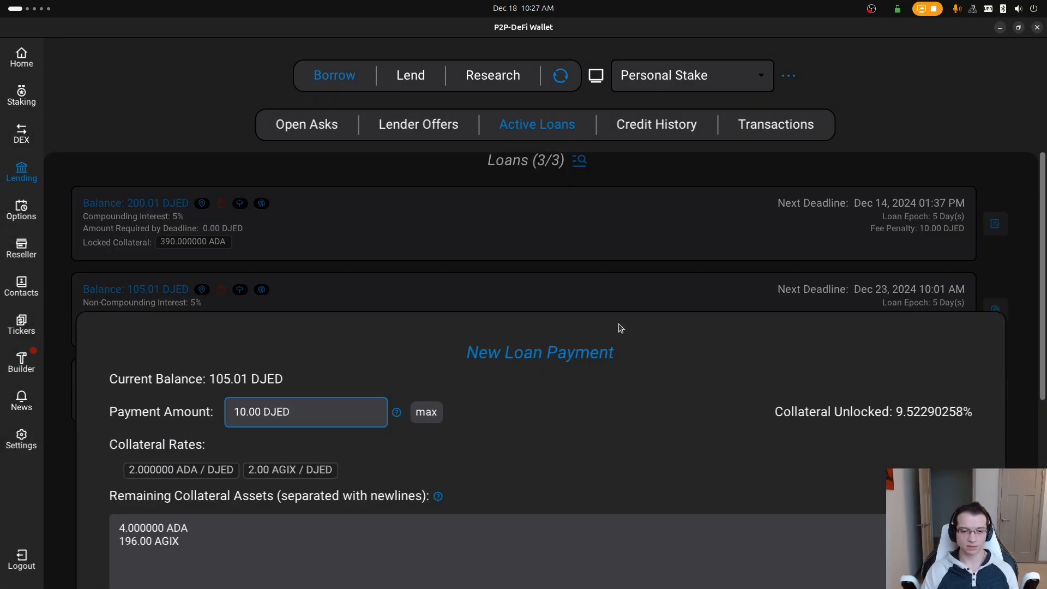
scroll(641, 243, "down", 3)
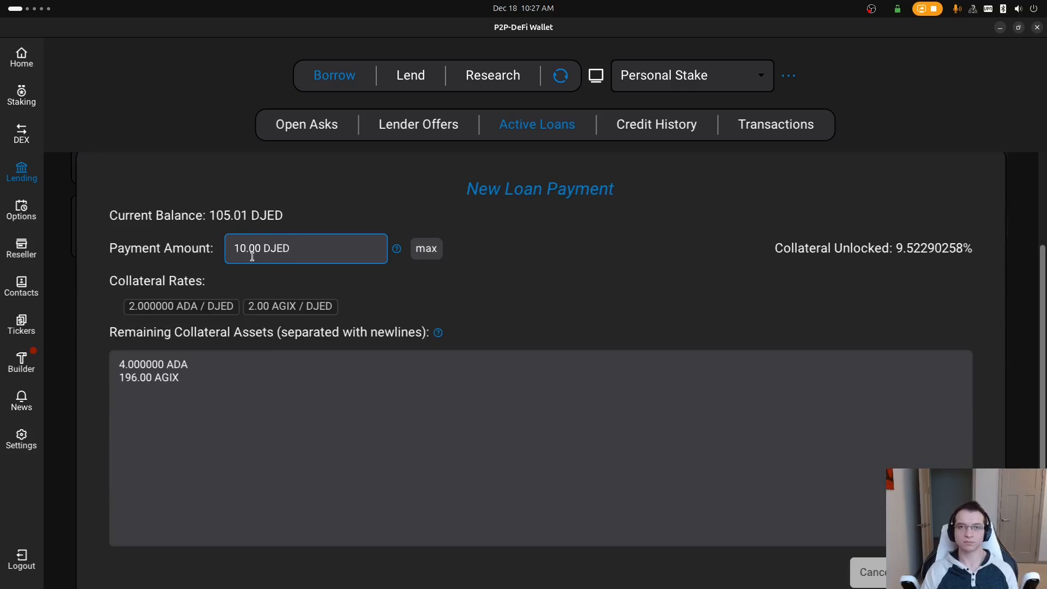
scroll(521, 285, "down", 2)
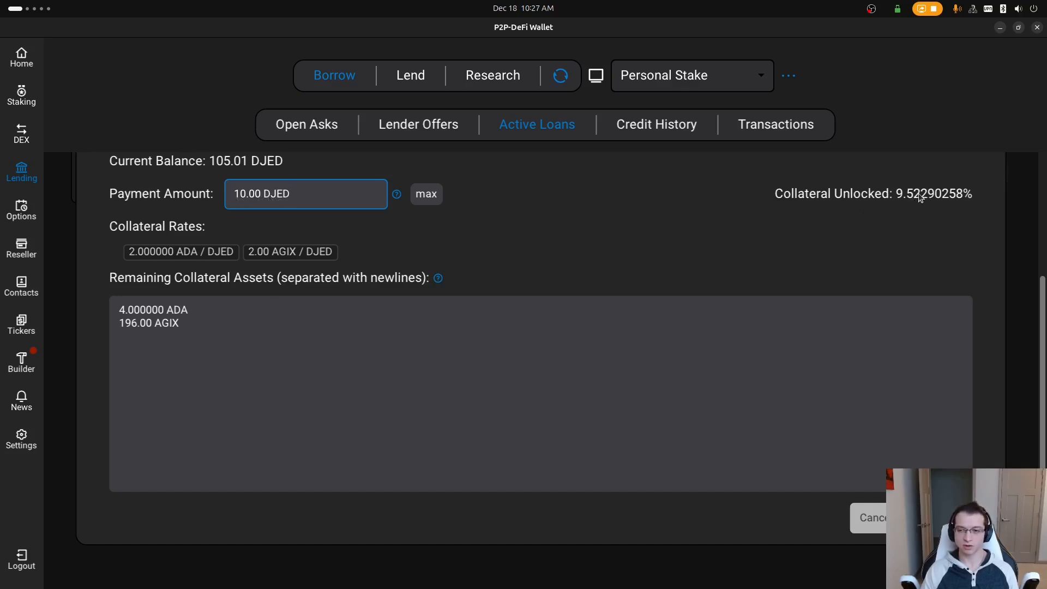
left_click(139, 322)
key("BackSpace")
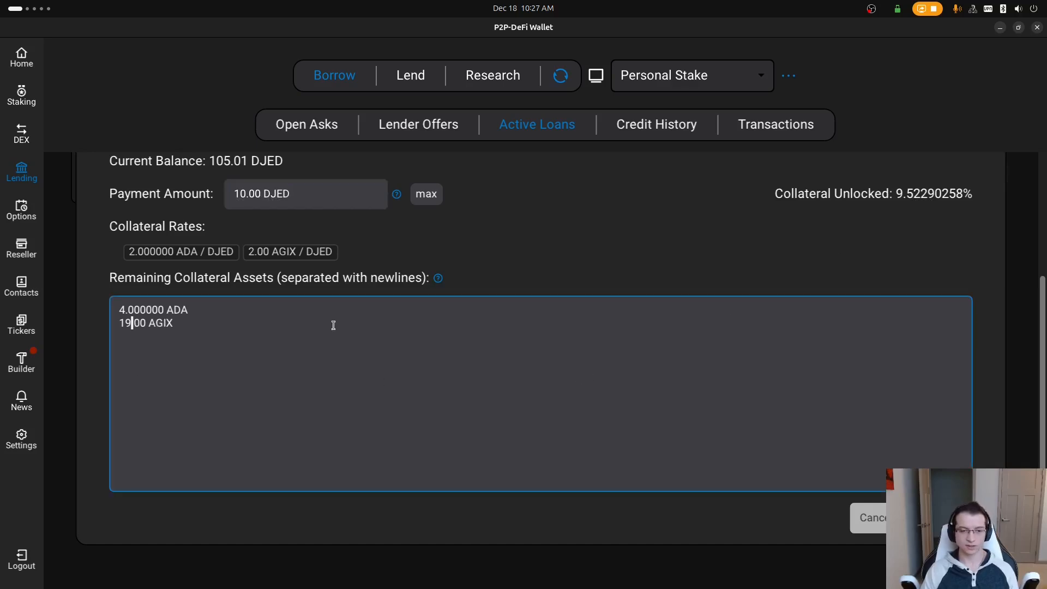
key("BackSpace")
type("85")
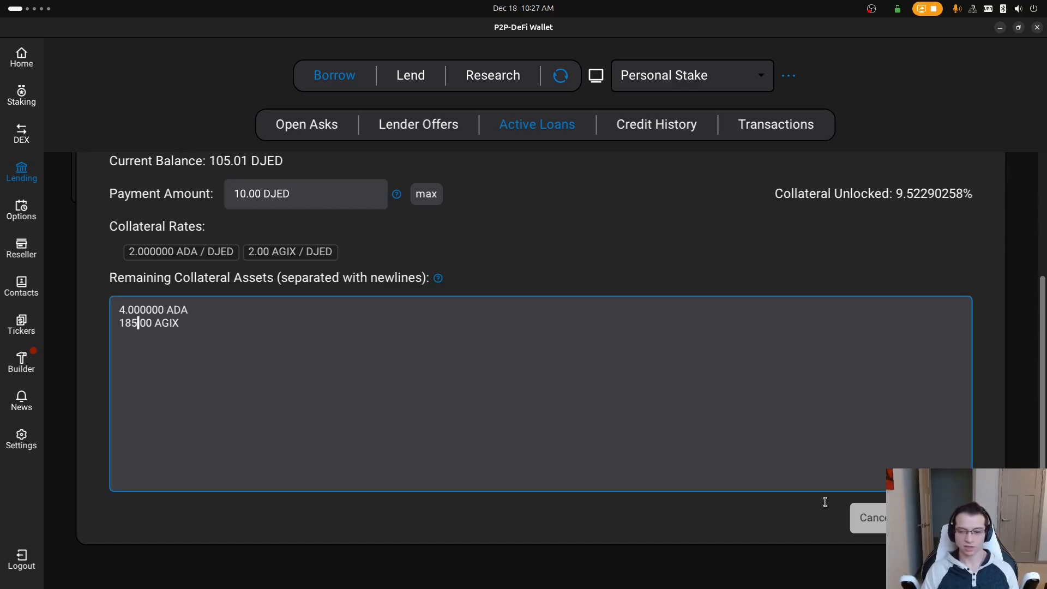
left_click(940, 518)
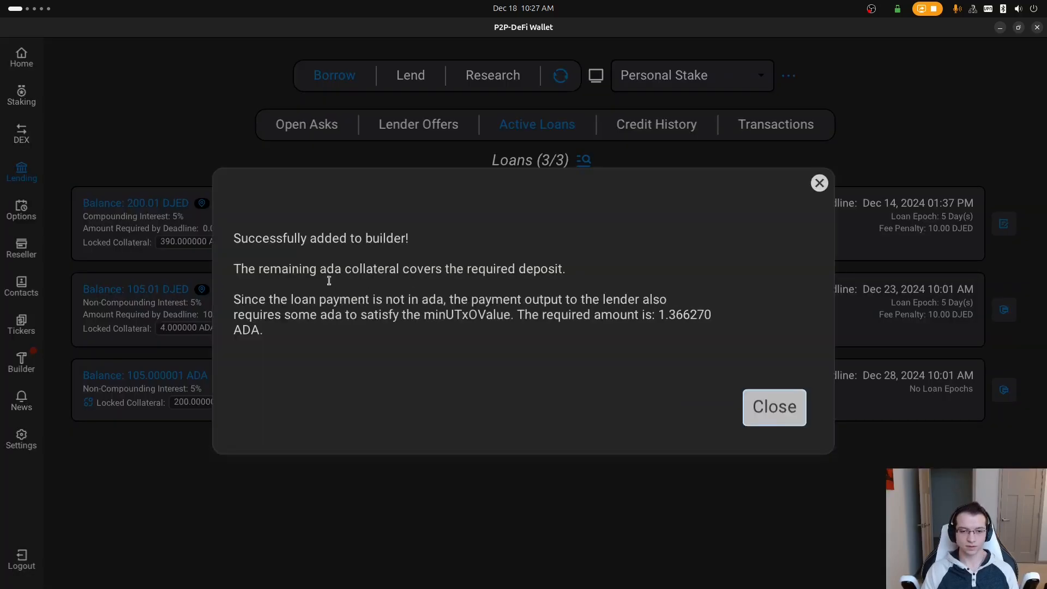
left_click_drag(319, 269, 472, 270)
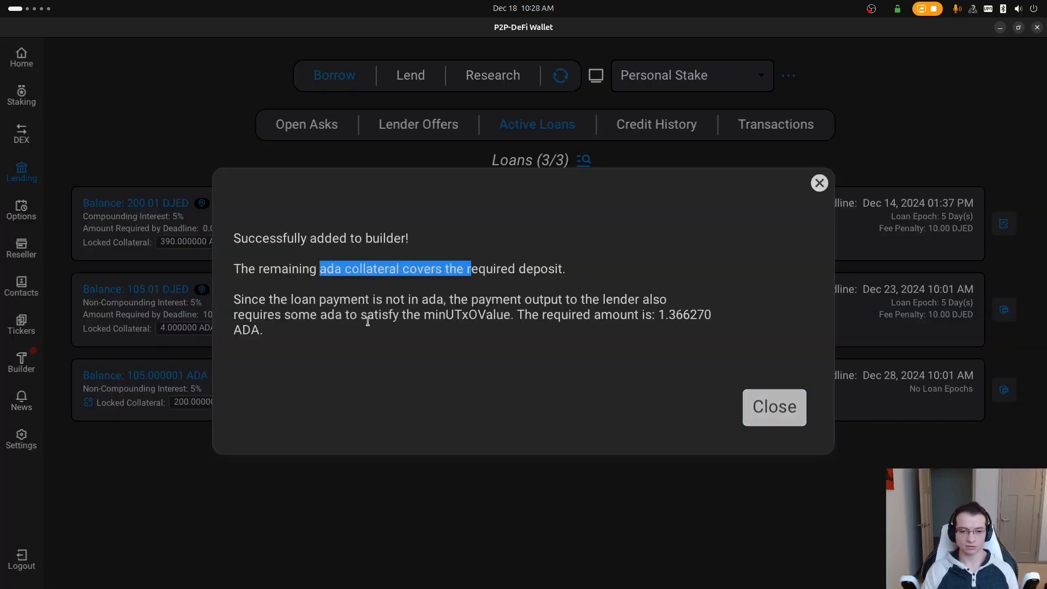
left_click(351, 299)
left_click_drag(375, 299, 716, 314)
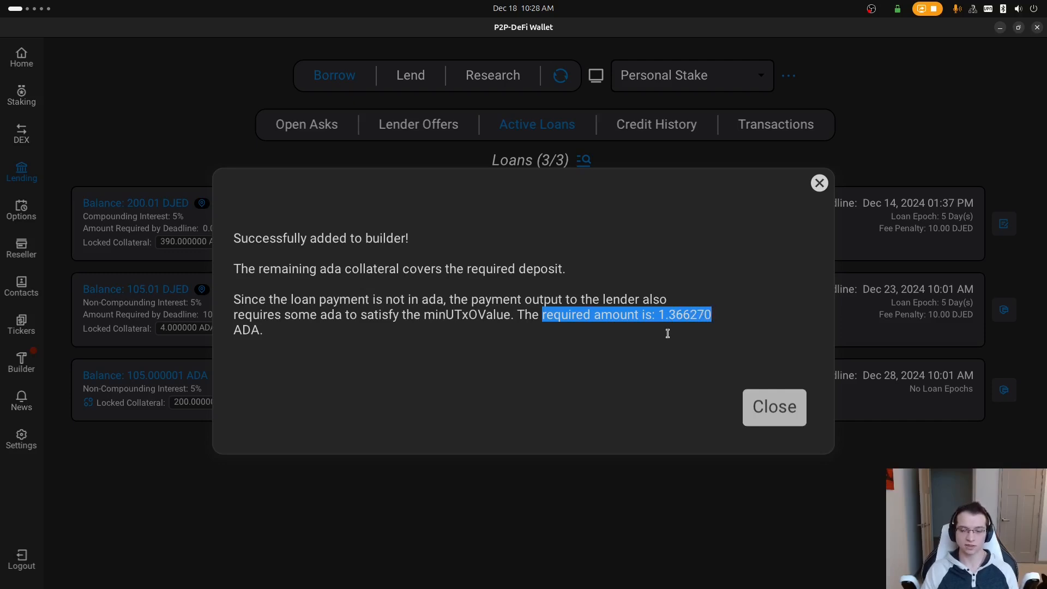
Add a full payment of 105.000001 ADA on the 105.000001 ADA loan to the builder and review the collateral reclaim notice.
left_click(681, 319)
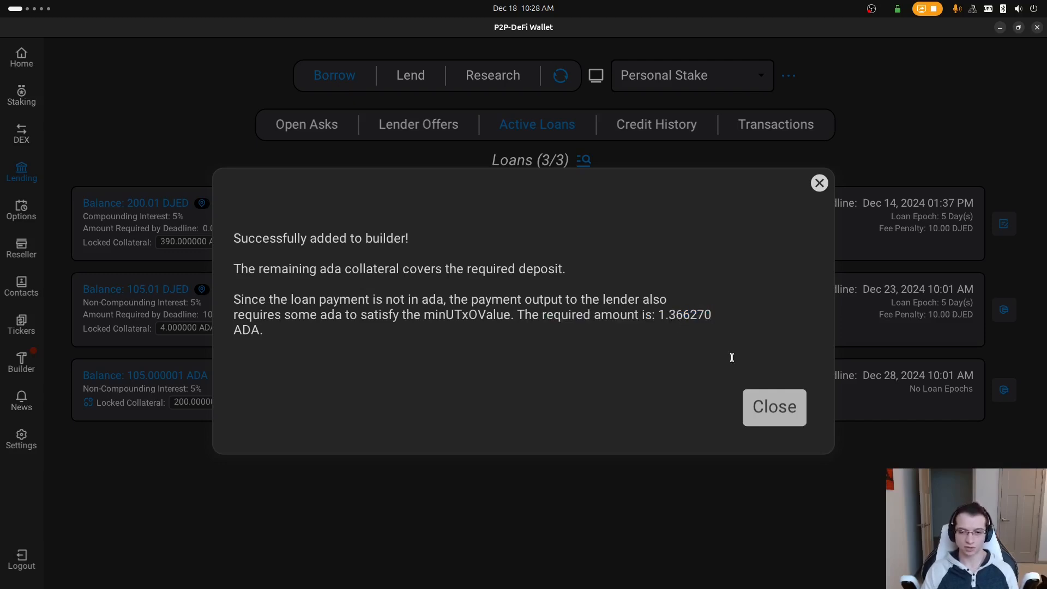
left_click(771, 406)
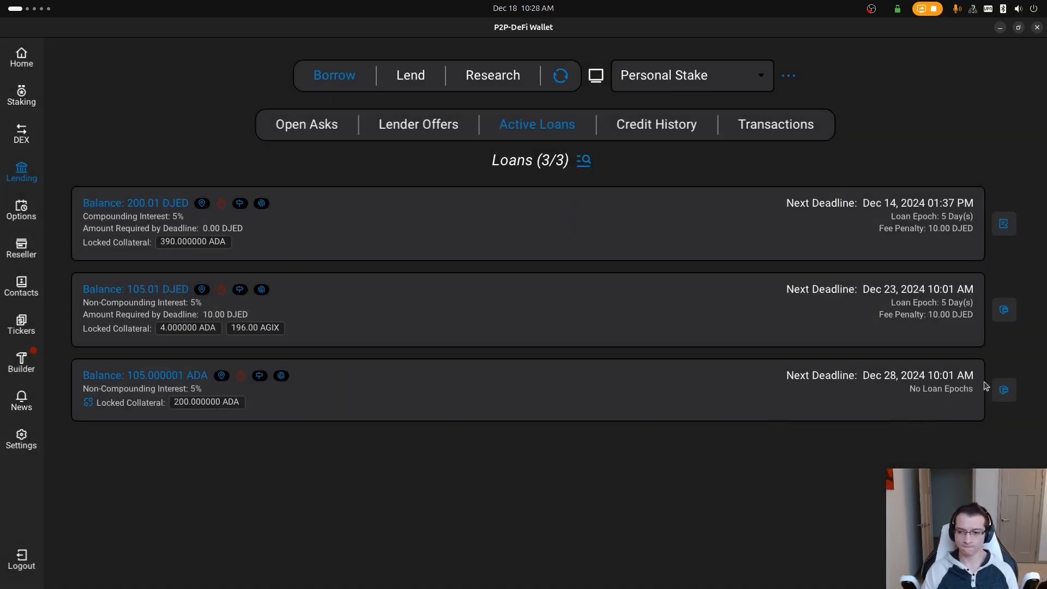
left_click(1002, 389)
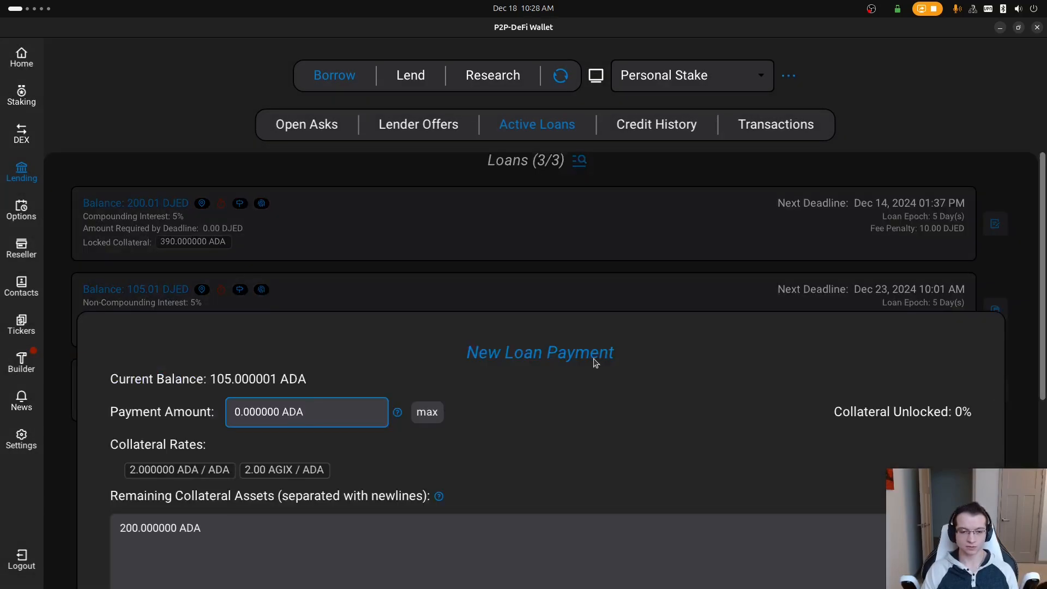
scroll(593, 362, "down", 4)
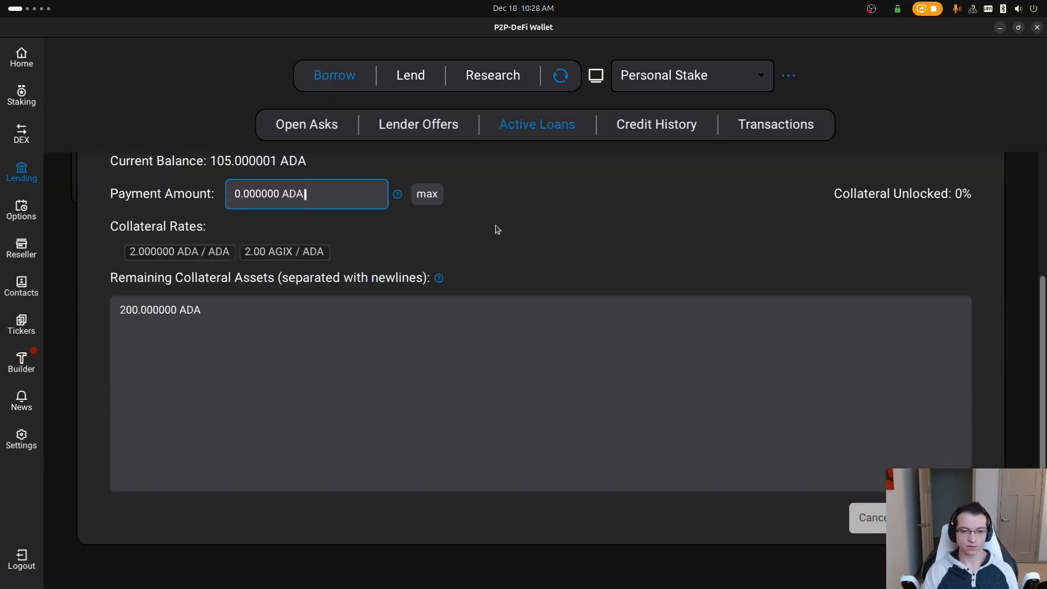
left_click(427, 195)
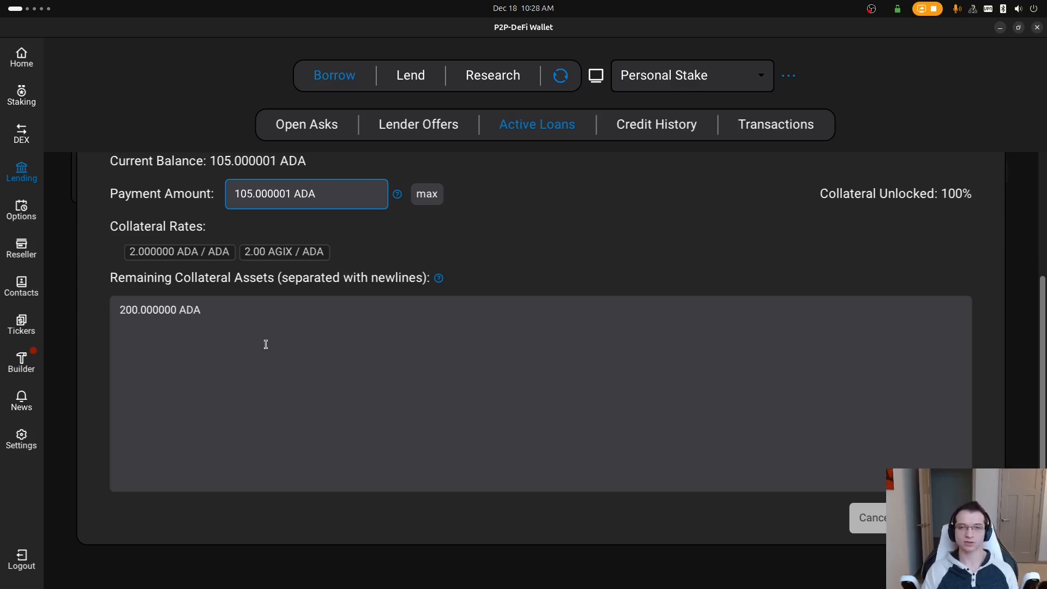
key("Return")
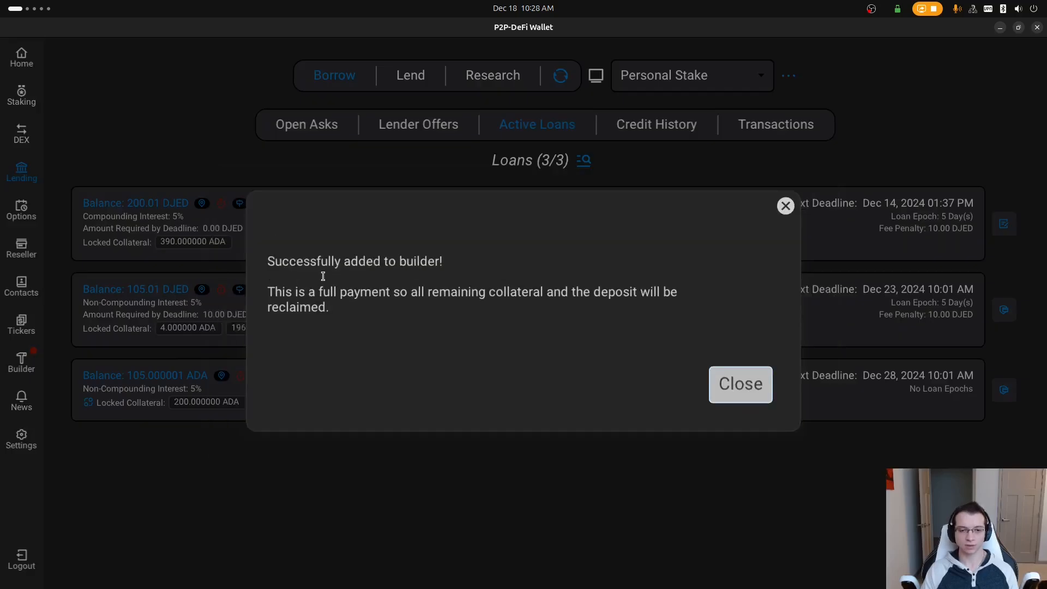
left_click_drag(333, 262, 431, 302)
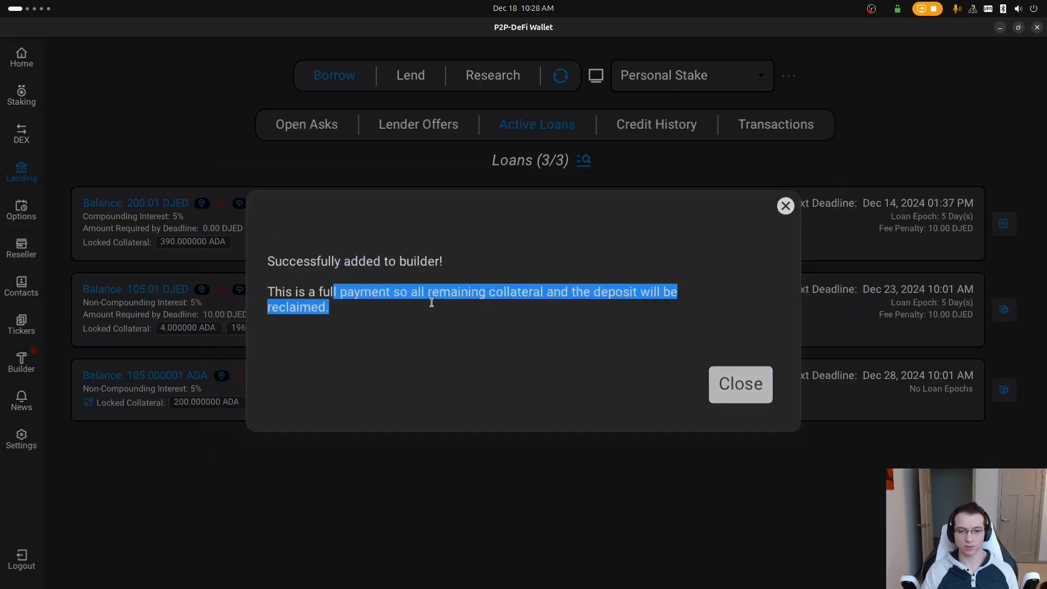
left_click(451, 297)
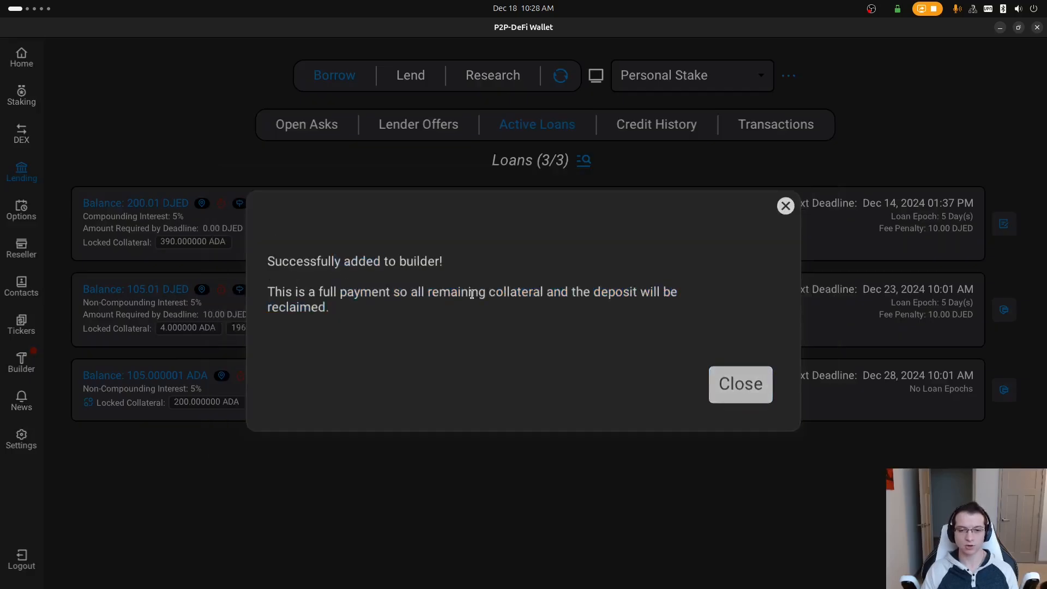
left_click(738, 382)
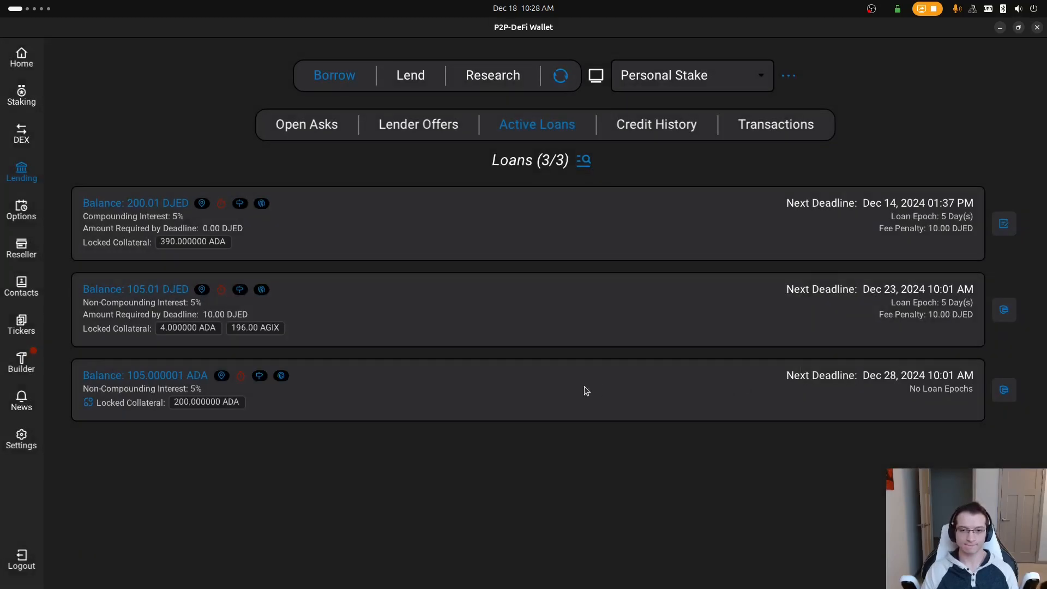
Check the builder's asset balance and set the Personal wallet's 8.208894 ADA UTxO as the transaction collateral.
left_click(22, 361)
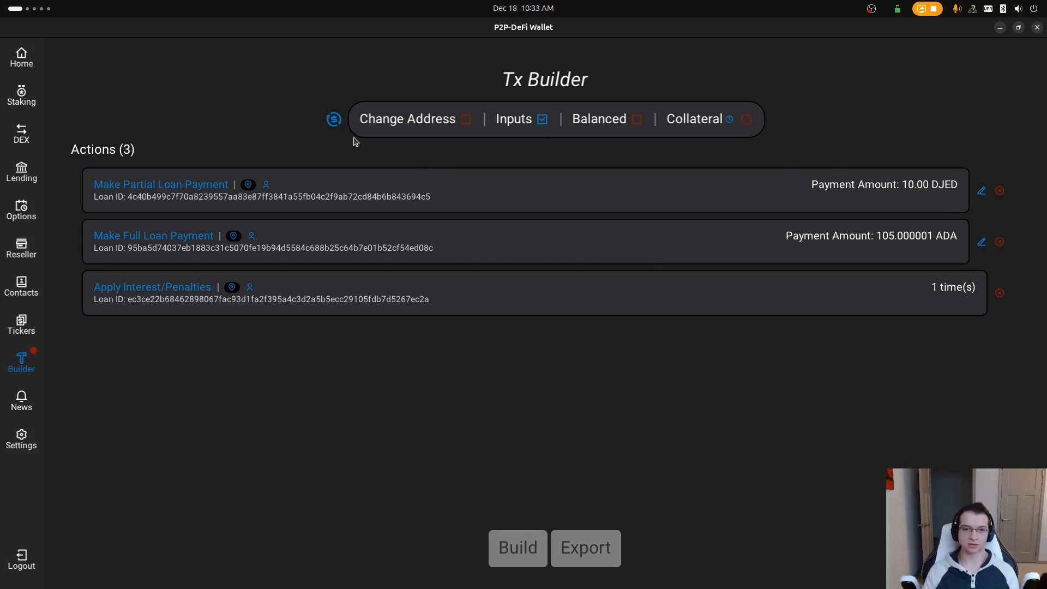
mouse_move(329, 121)
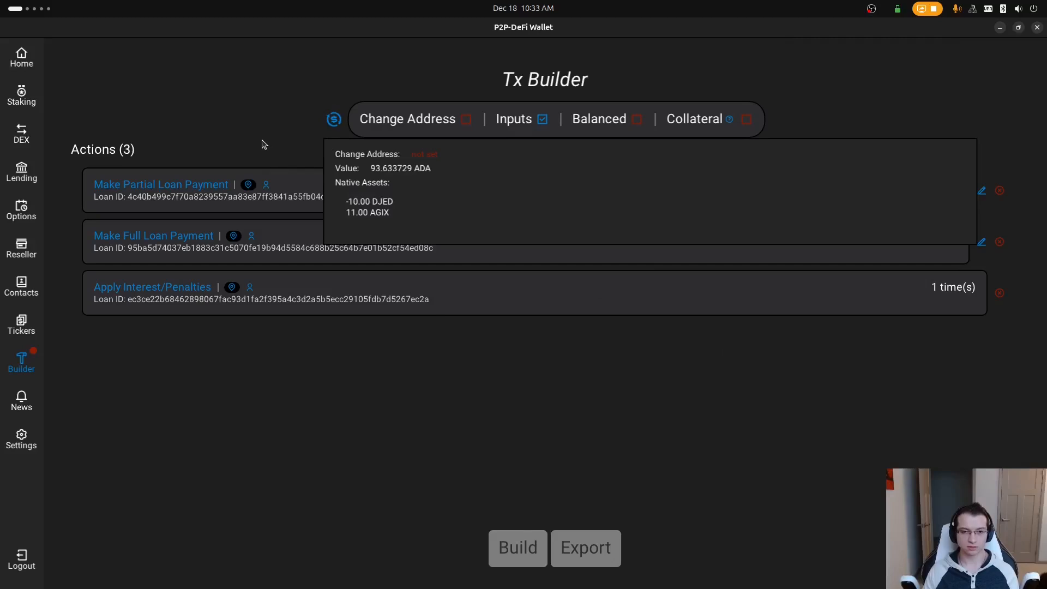
left_click(22, 57)
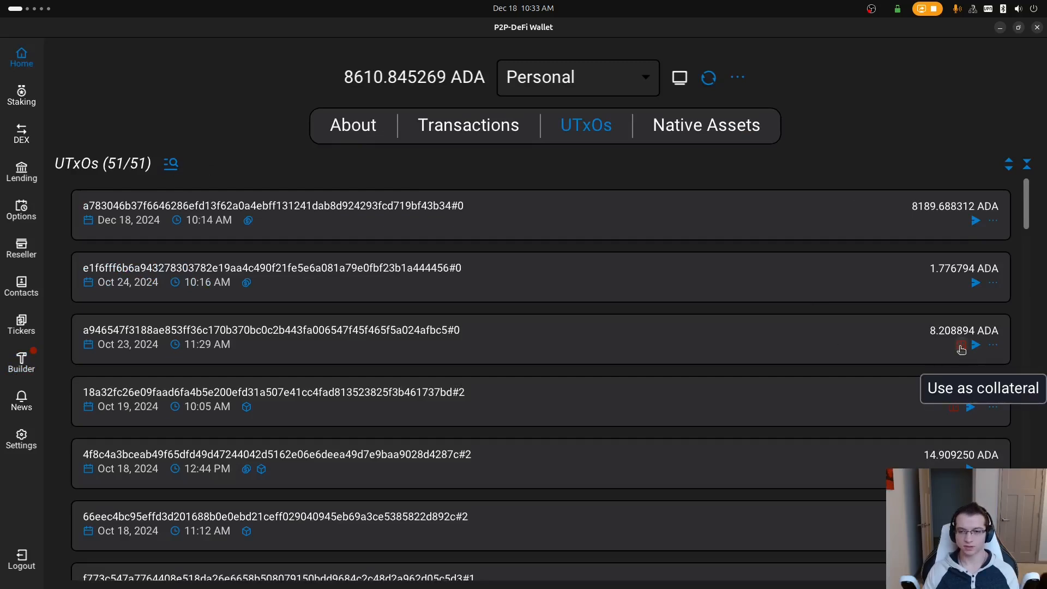
left_click(960, 347)
left_click(204, 168)
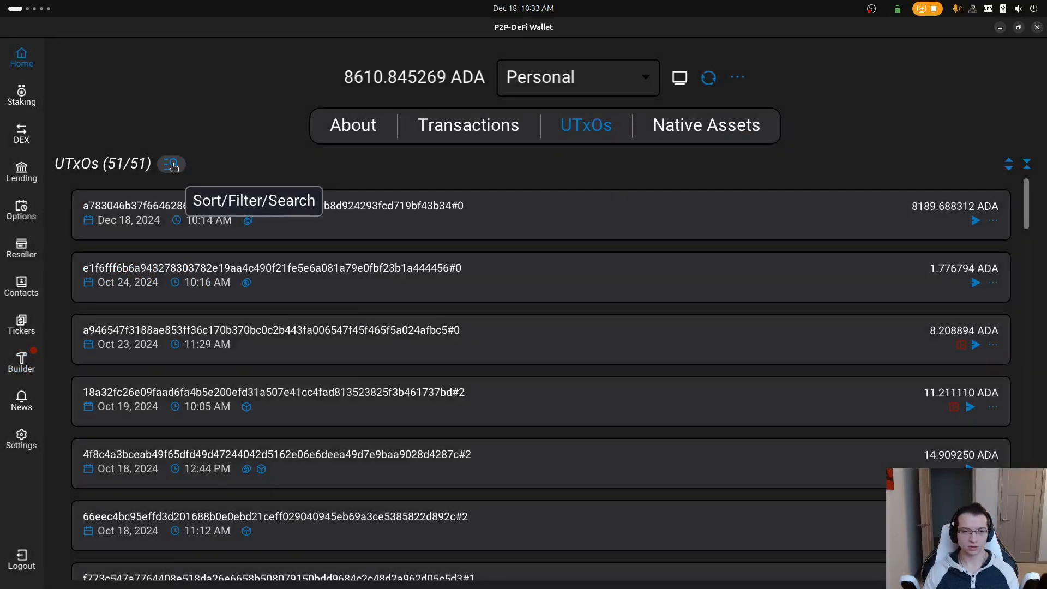
Search the Personal wallet's UTxOs for DJED, inspect the native assets of the 8189.688312 ADA UTxO and add it to the builder.
left_click(184, 175)
left_click(352, 308)
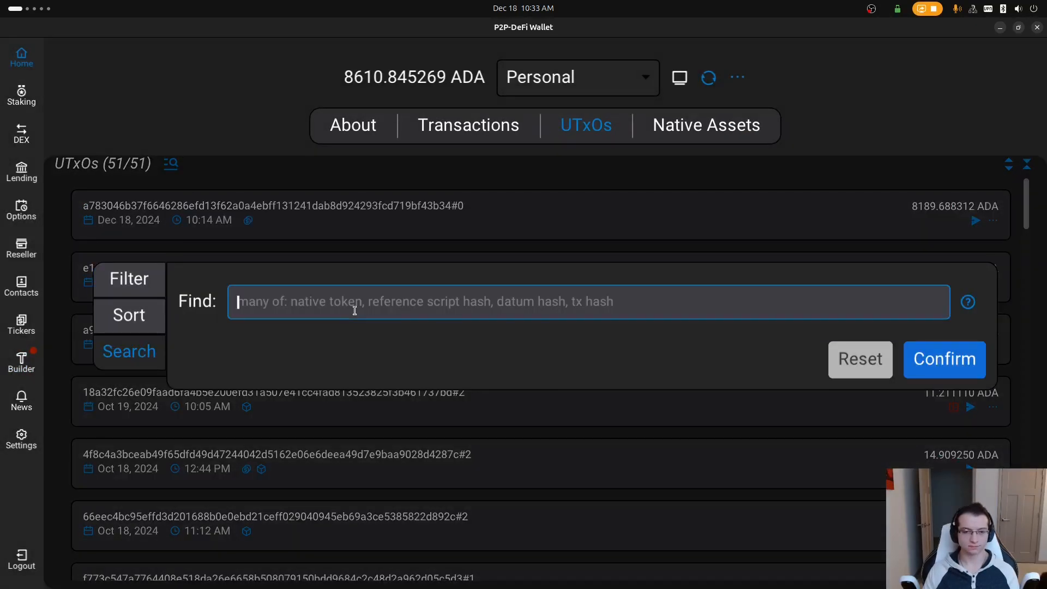
type("DJED")
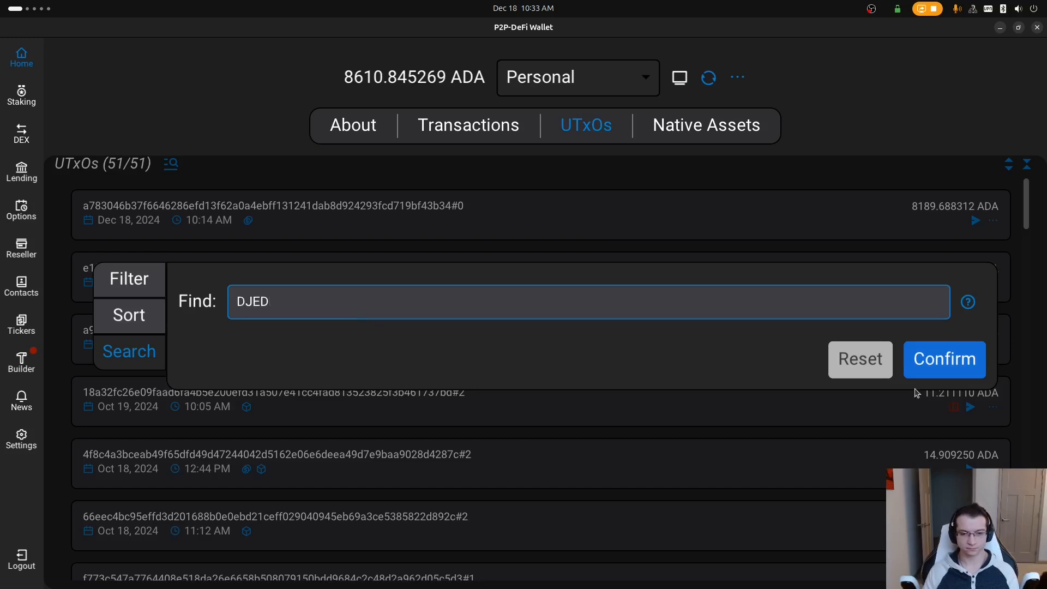
left_click(958, 366)
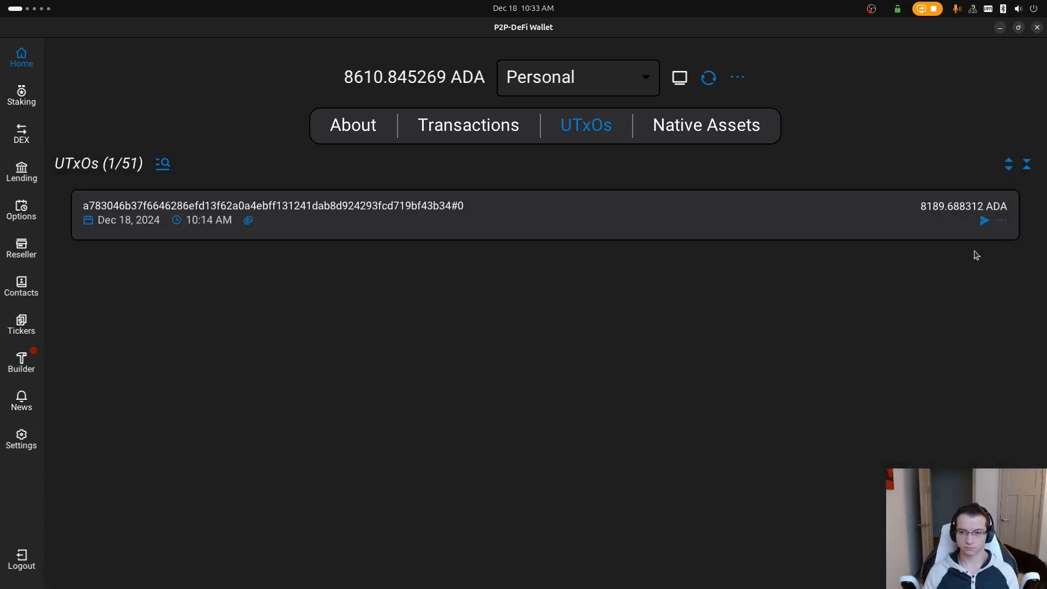
left_click(1002, 219)
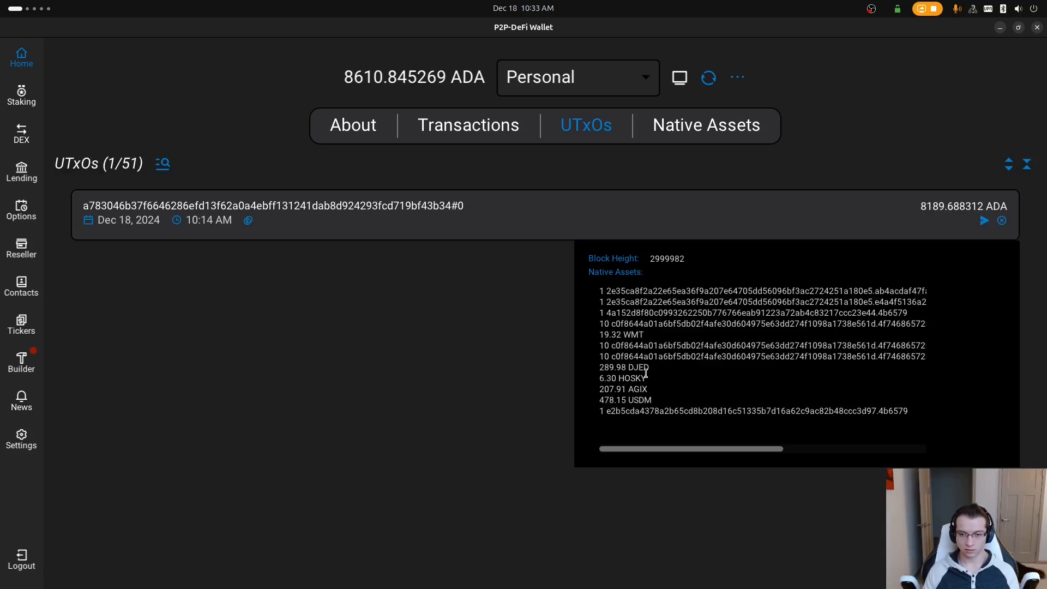
left_click(986, 219)
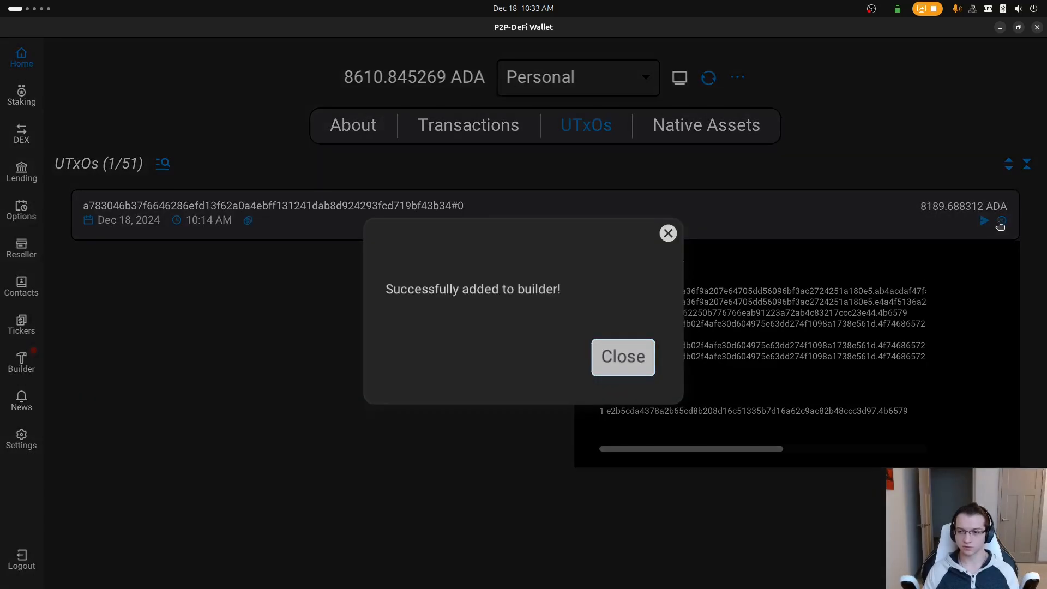
left_click(1003, 225)
left_click(1002, 221)
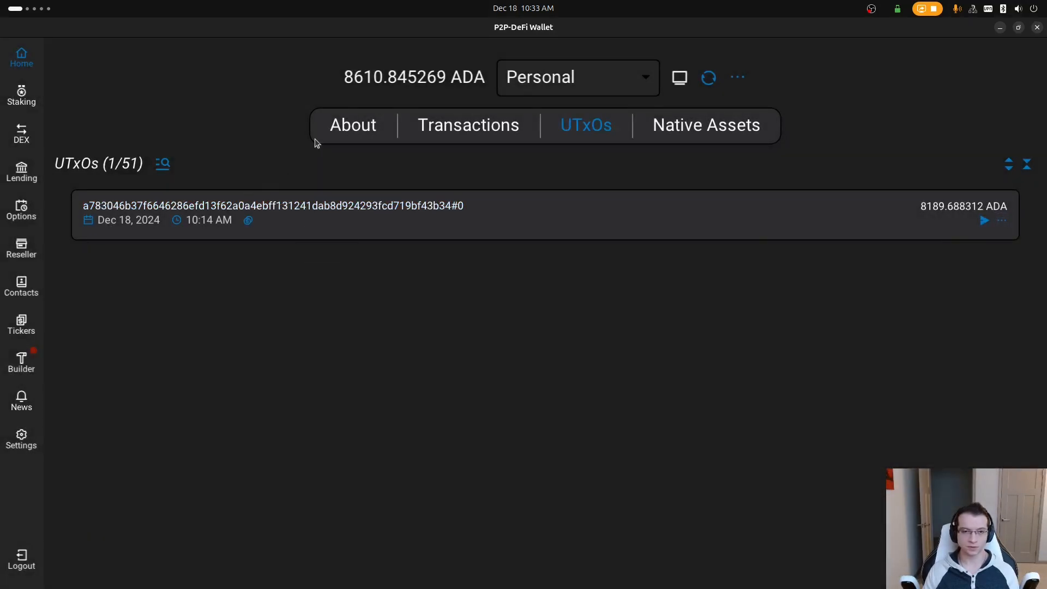
Set the Personal wallet's address as the builder's change address.
left_click(350, 128)
left_click(605, 189)
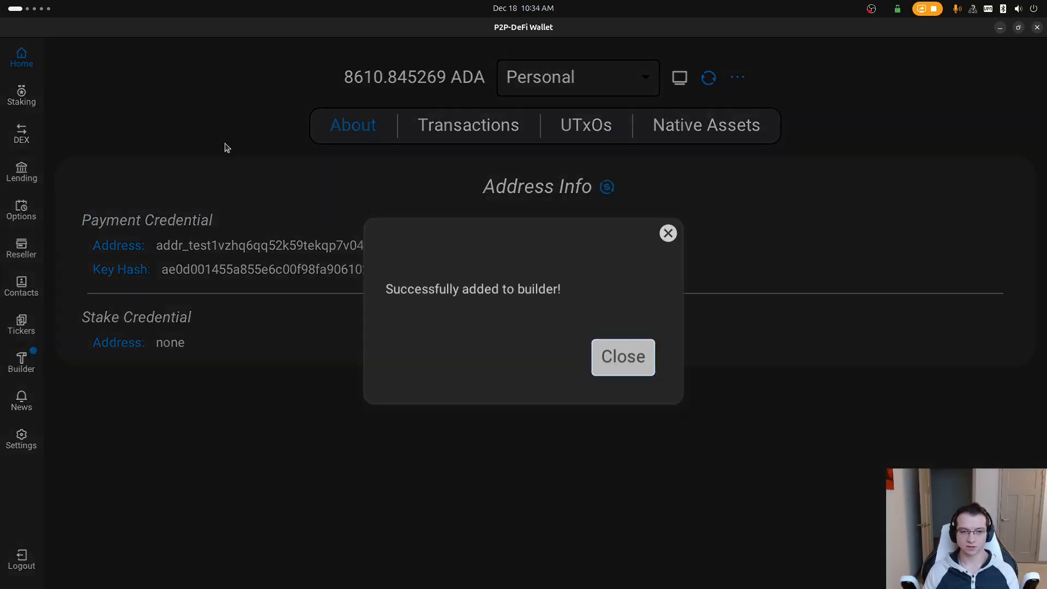
left_click(90, 303)
Build the transaction with the three loan actions and export its files to ~/tx.
left_click(16, 360)
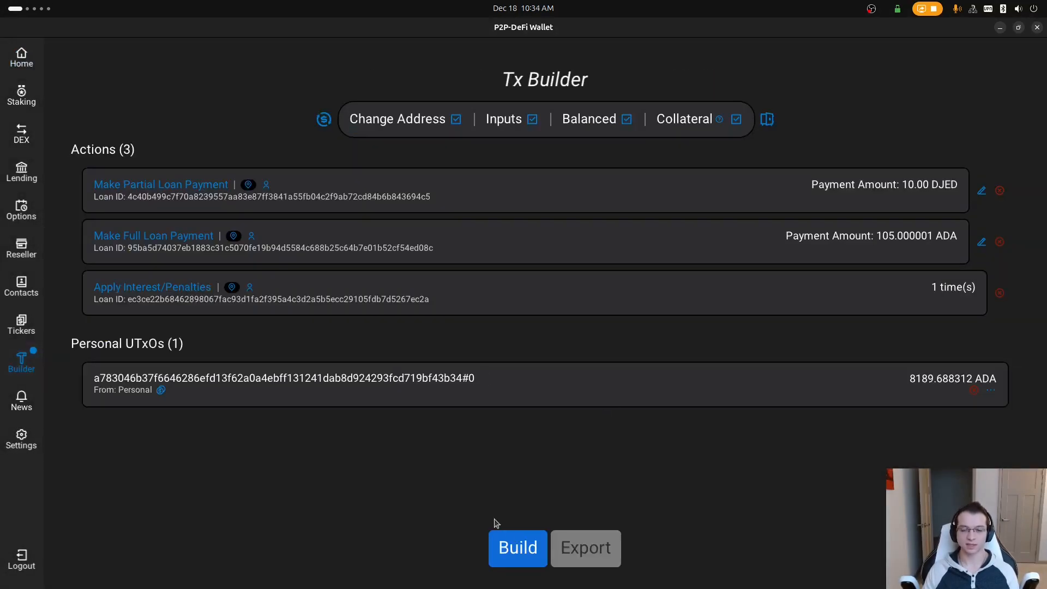
left_click(509, 548)
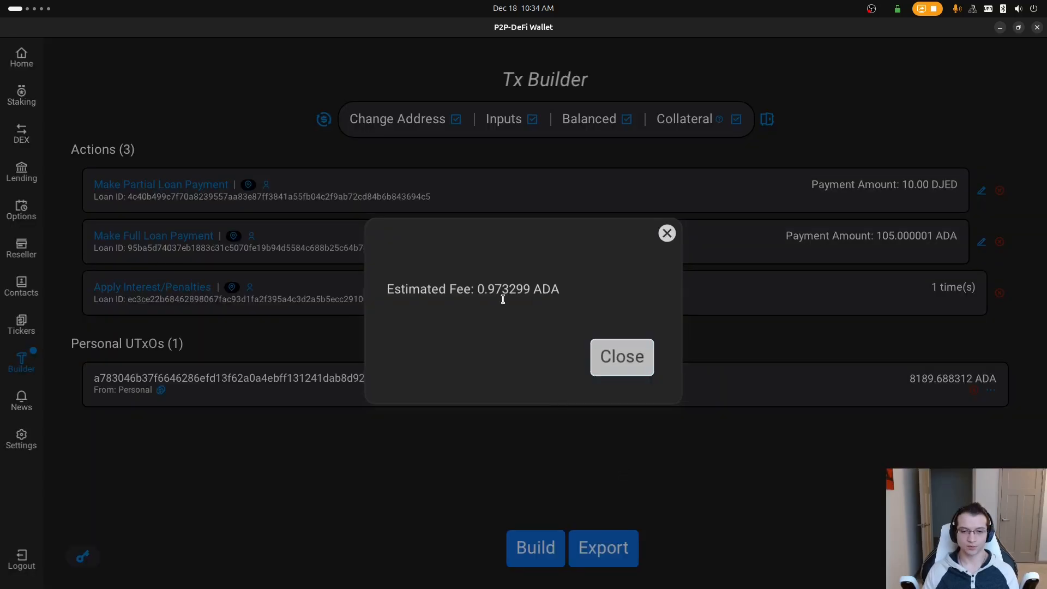
left_click(631, 355)
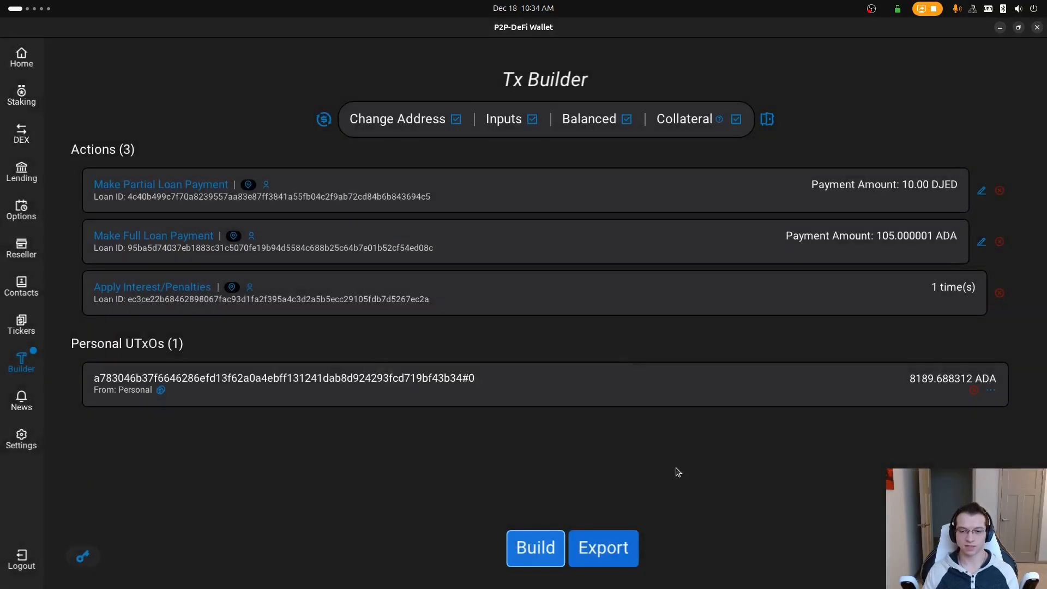
left_click(621, 536)
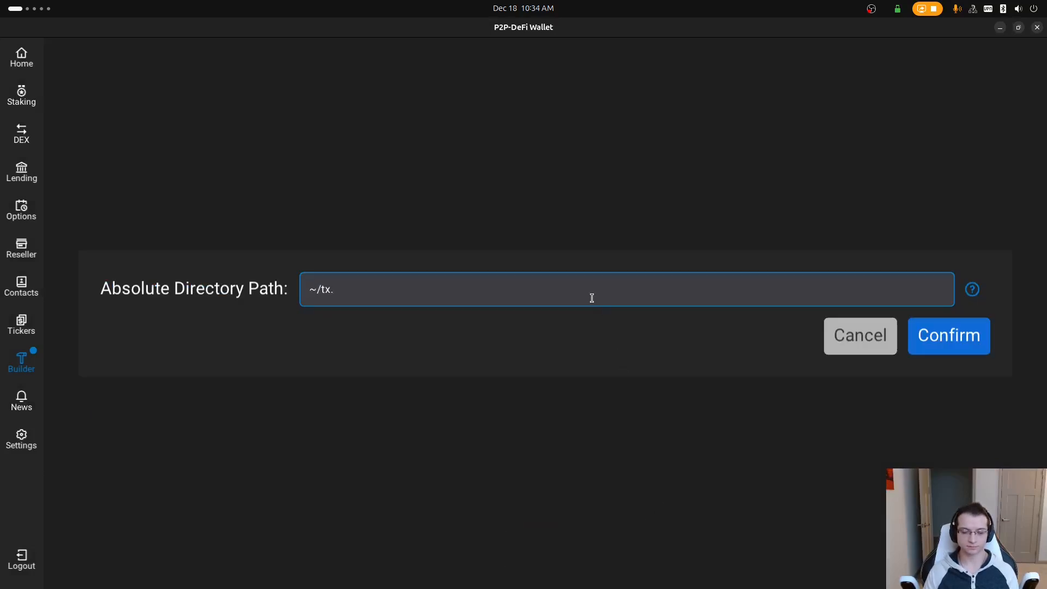
left_click(942, 344)
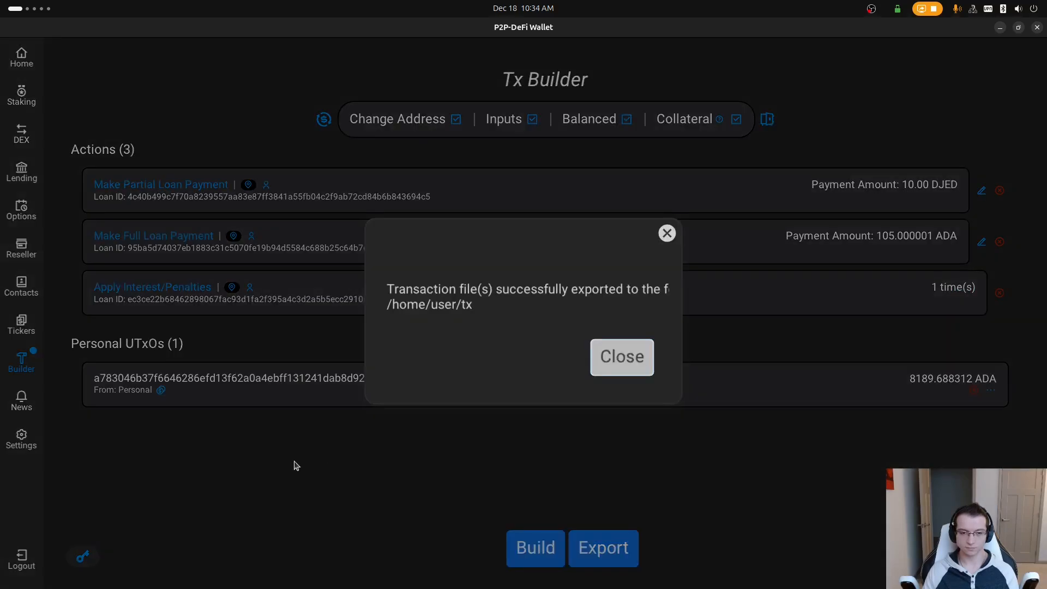
left_click(236, 492)
Check the required key witnesses and sign tx/tx.body in the terminal with wallets/02.skey and wallets/02Stake.skey on testnet magic 1, outputting tx/tx.signed.
mouse_move(82, 556)
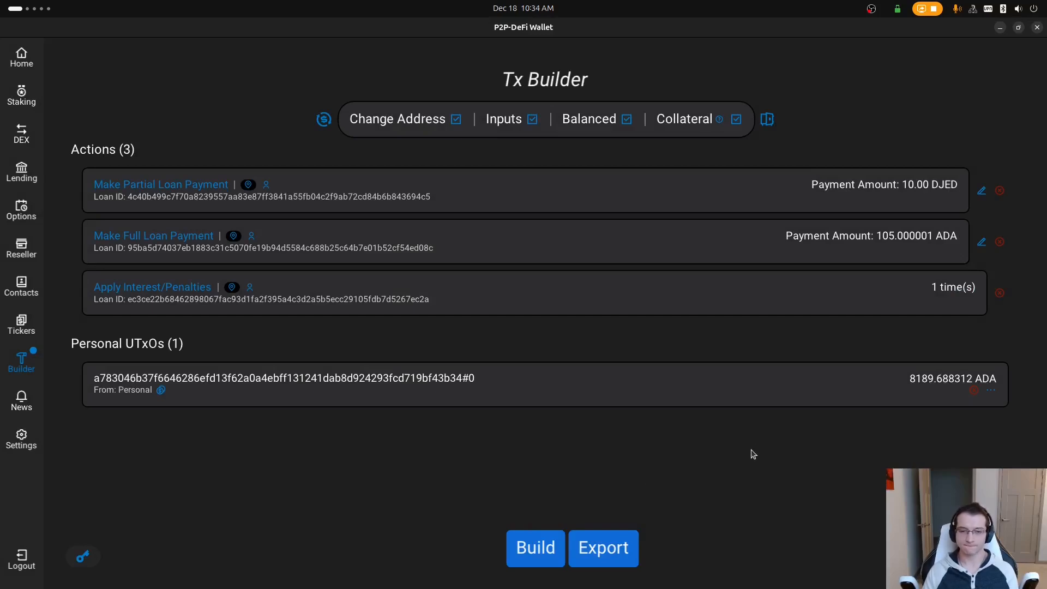
key("alt+Tab")
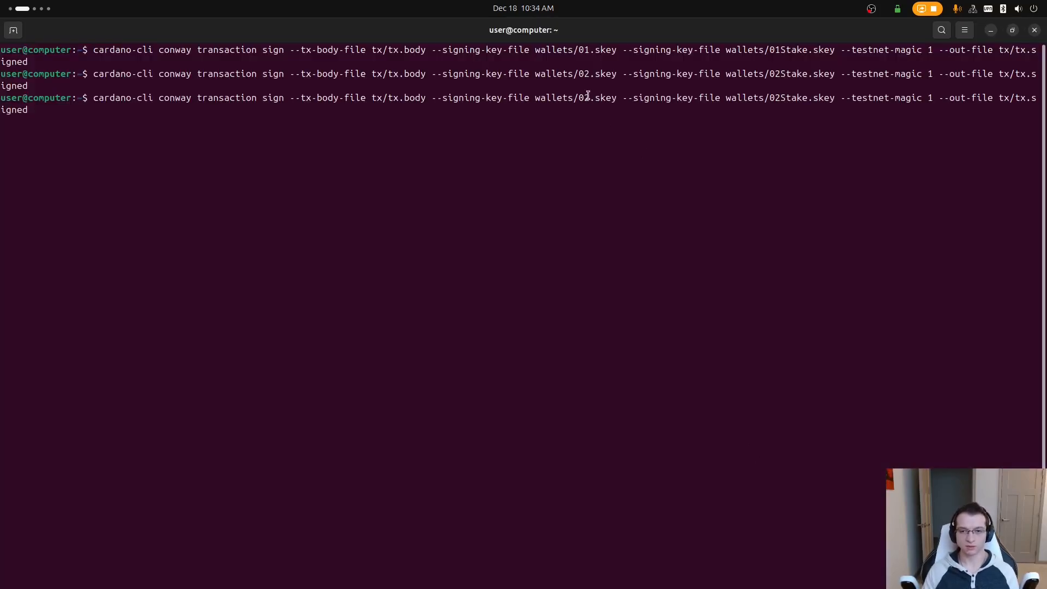
left_click_drag(577, 98, 647, 98)
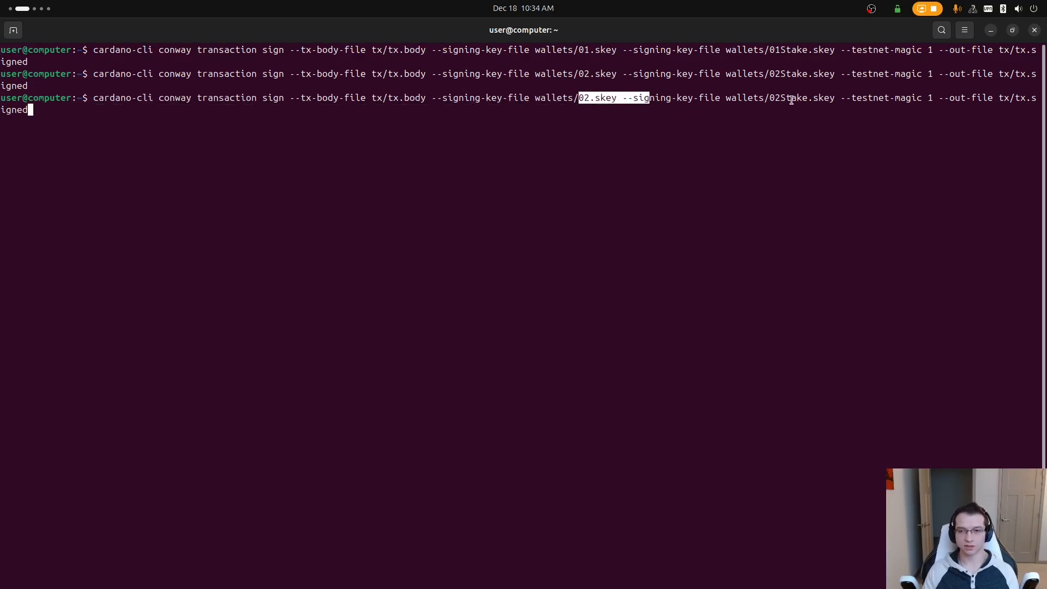
left_click_drag(775, 98, 807, 96)
key("Return")
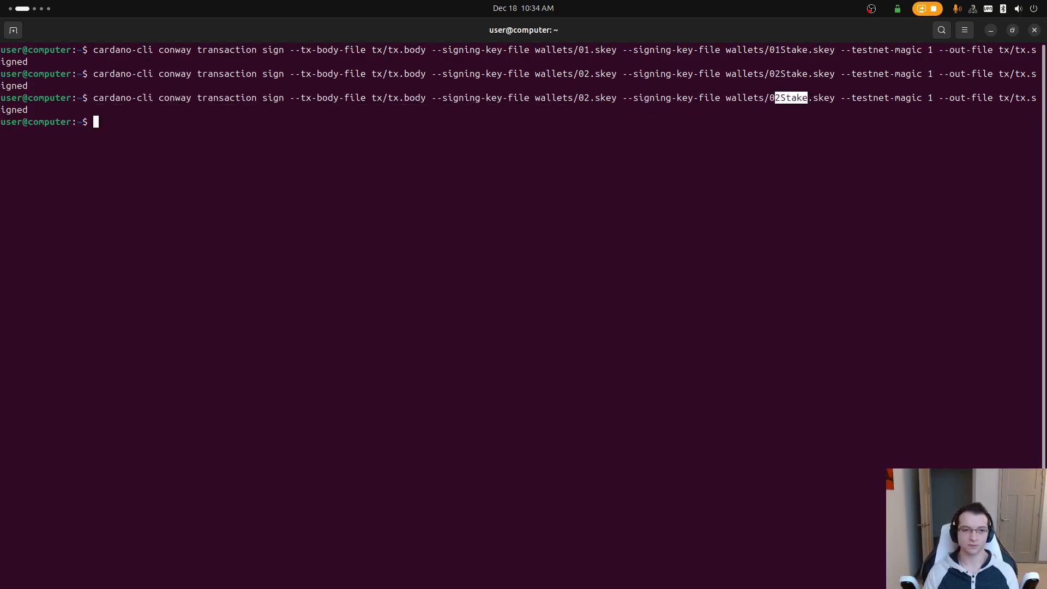
Switch back to P2P-DeFi Wallet and submit the signed transaction file ~/tx/tx.signed.
key("alt+Tab")
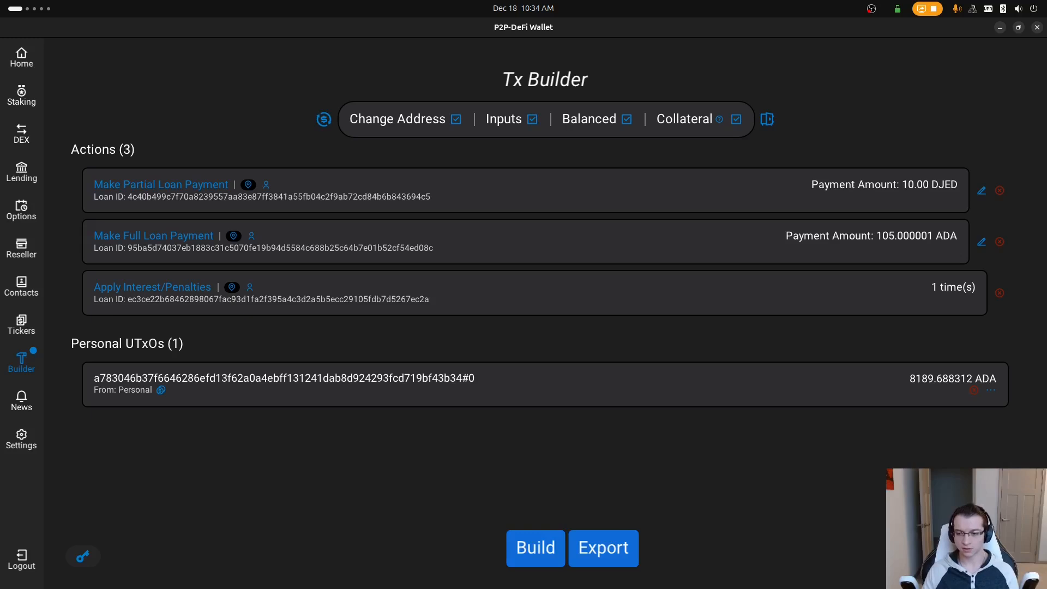
left_click(1007, 556)
left_click(954, 480)
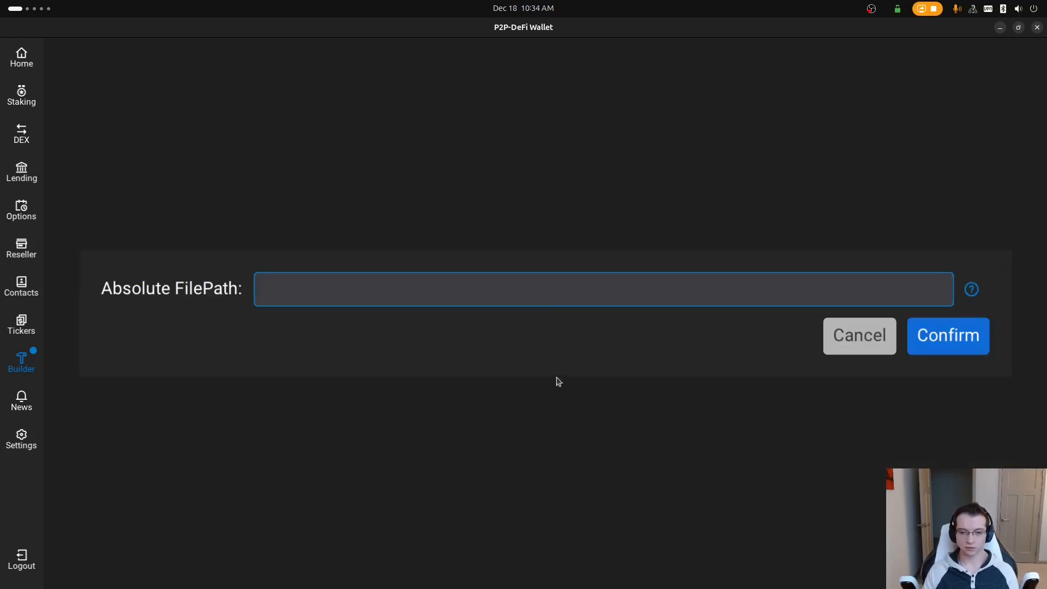
type("~/tx")
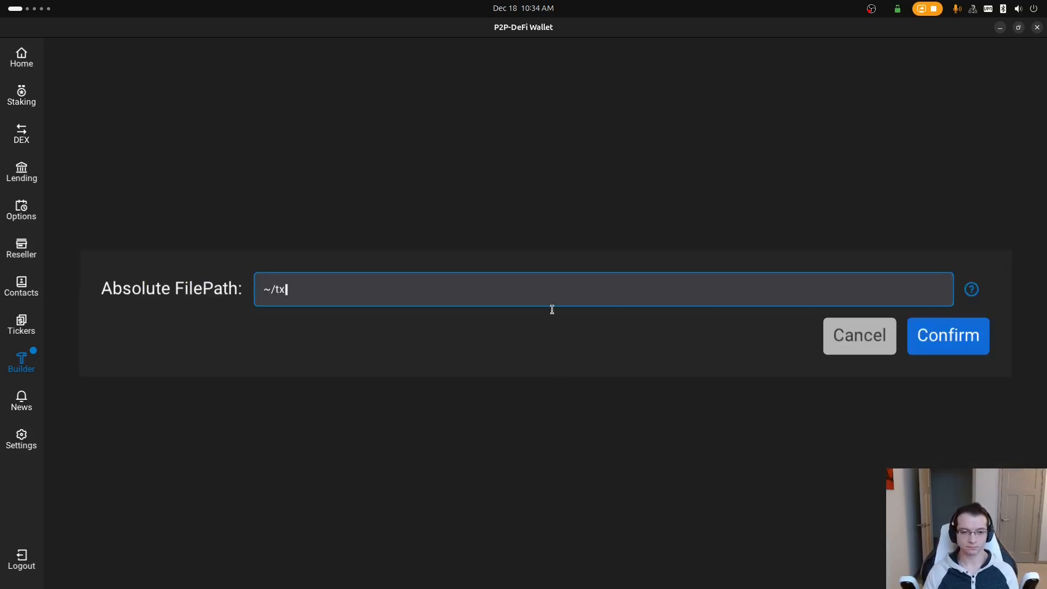
type("gned")
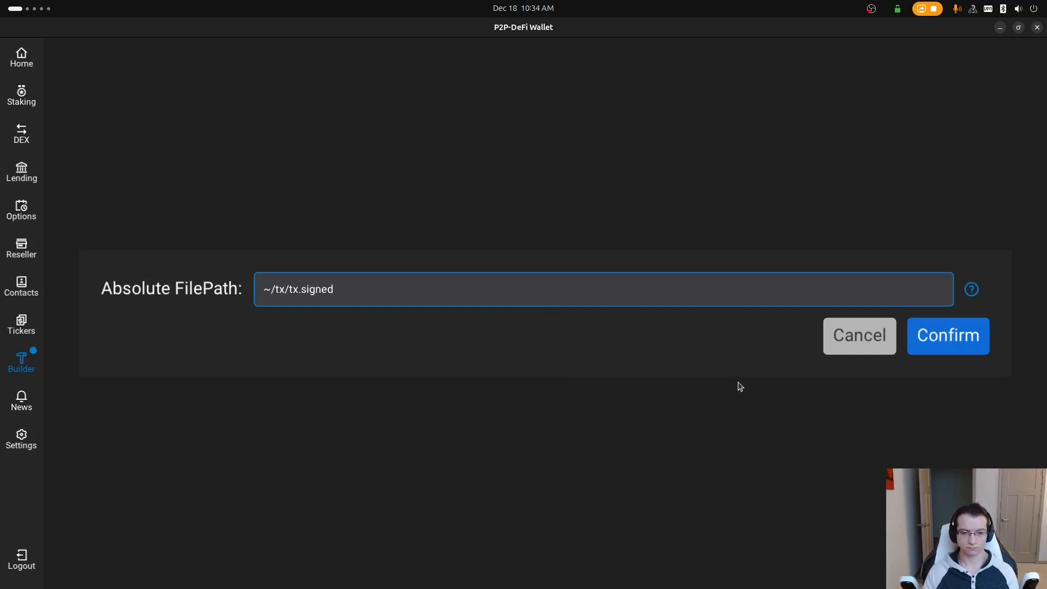
left_click(972, 348)
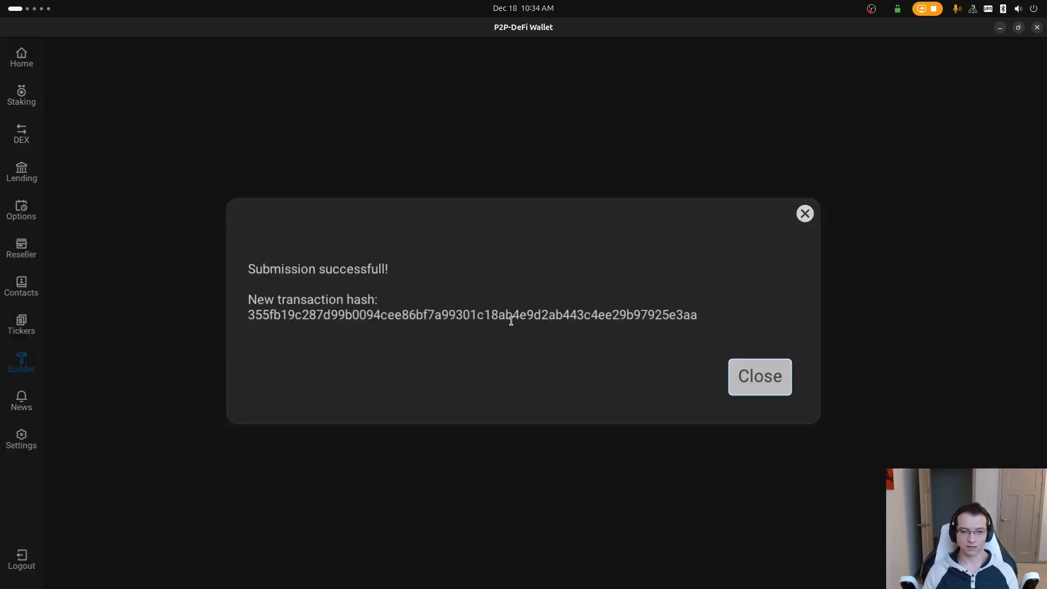
left_click(781, 384)
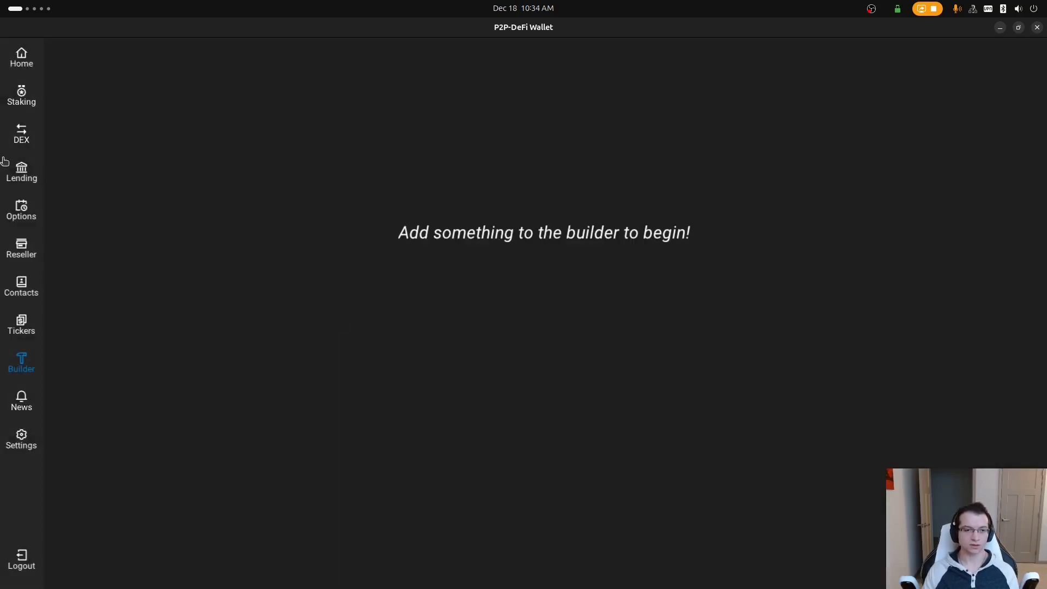
Sync the Personal Stake lending data from the borrower's active loans and check the new notification.
left_click(32, 173)
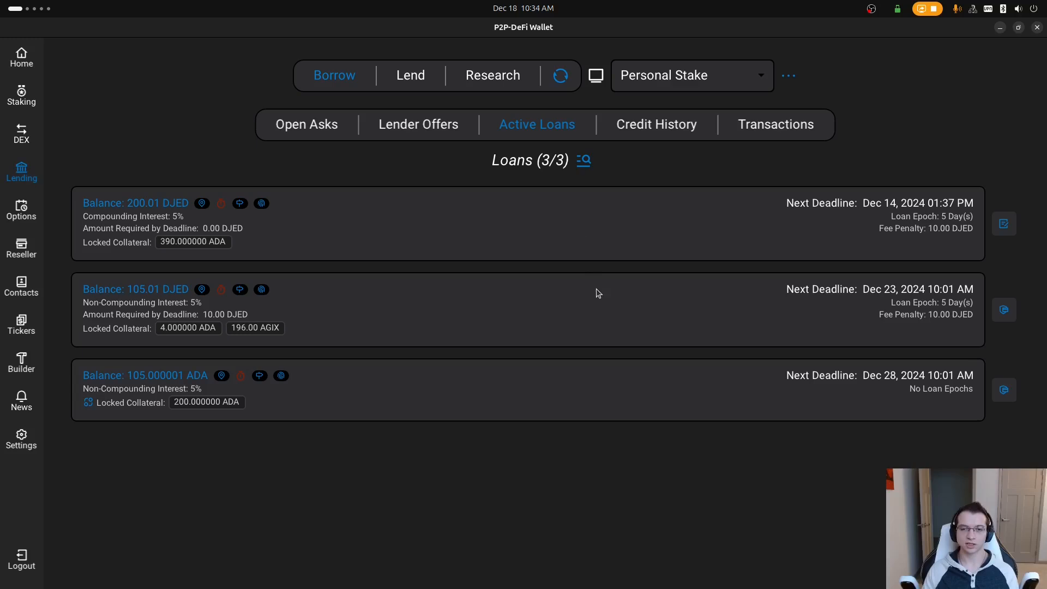
left_click(560, 76)
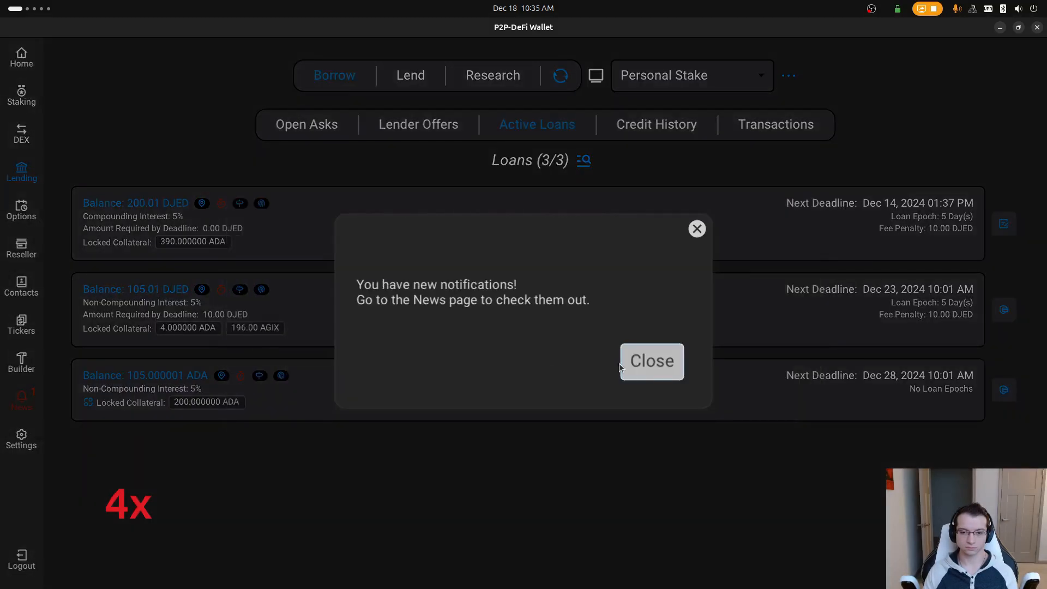
left_click(622, 364)
left_click(18, 405)
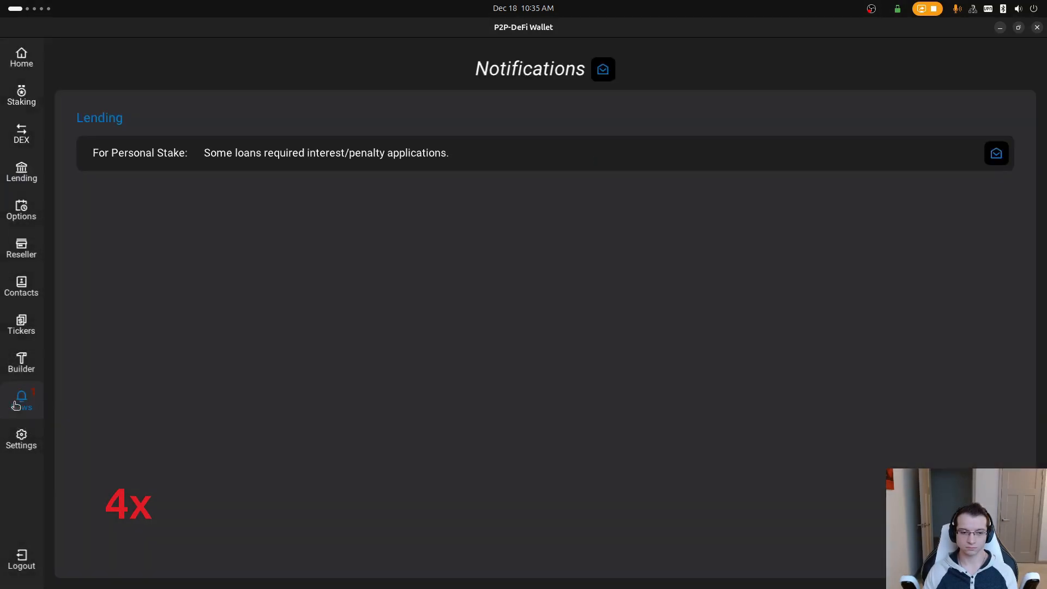
left_click(26, 162)
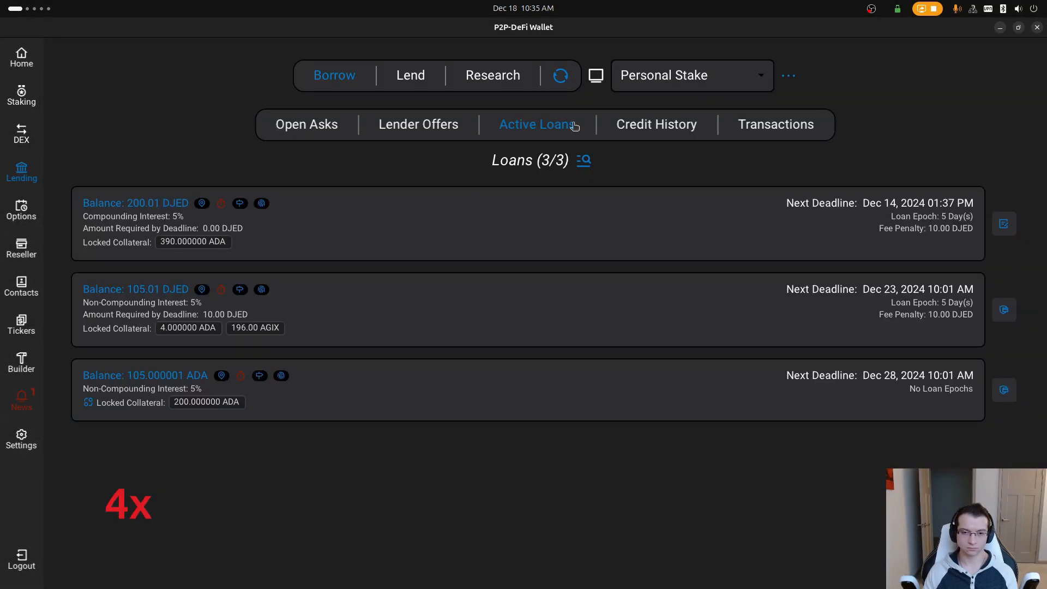
Resync the borrower's active loans, review the new notifications and mark all of them as read.
left_click(560, 76)
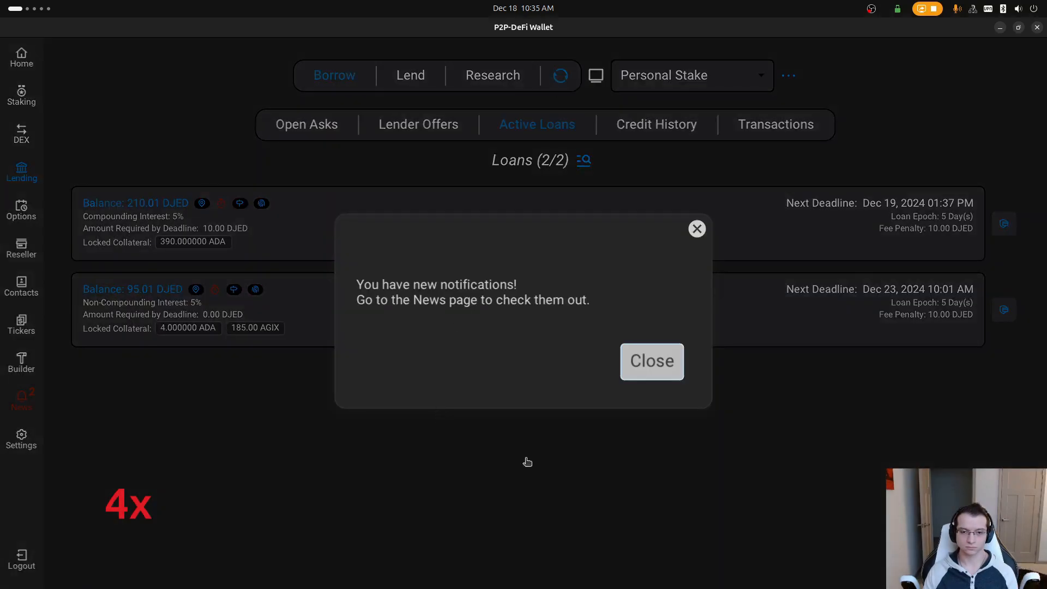
left_click(527, 461)
left_click(22, 402)
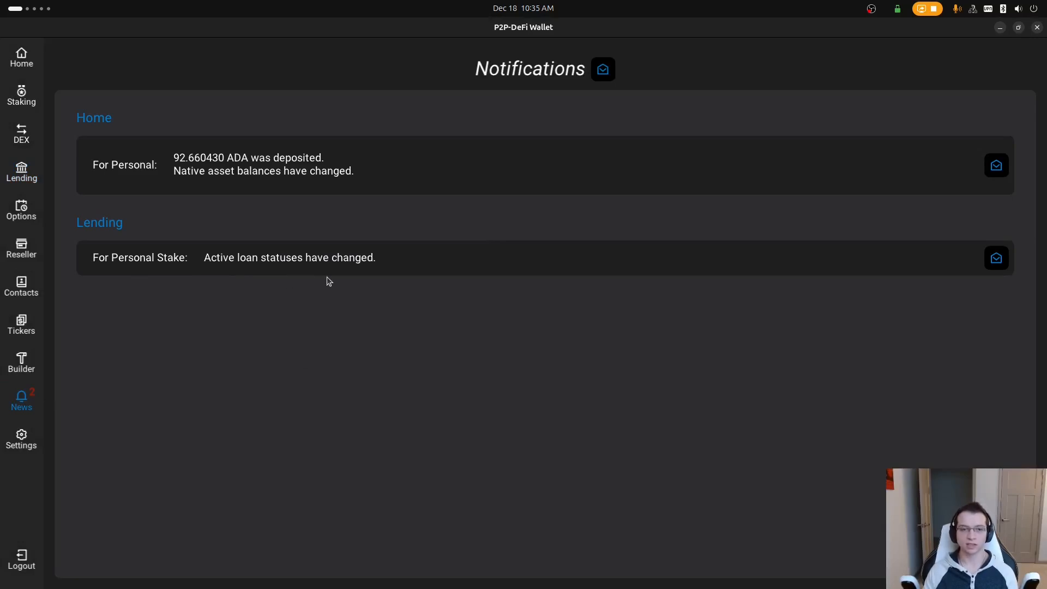
left_click(602, 69)
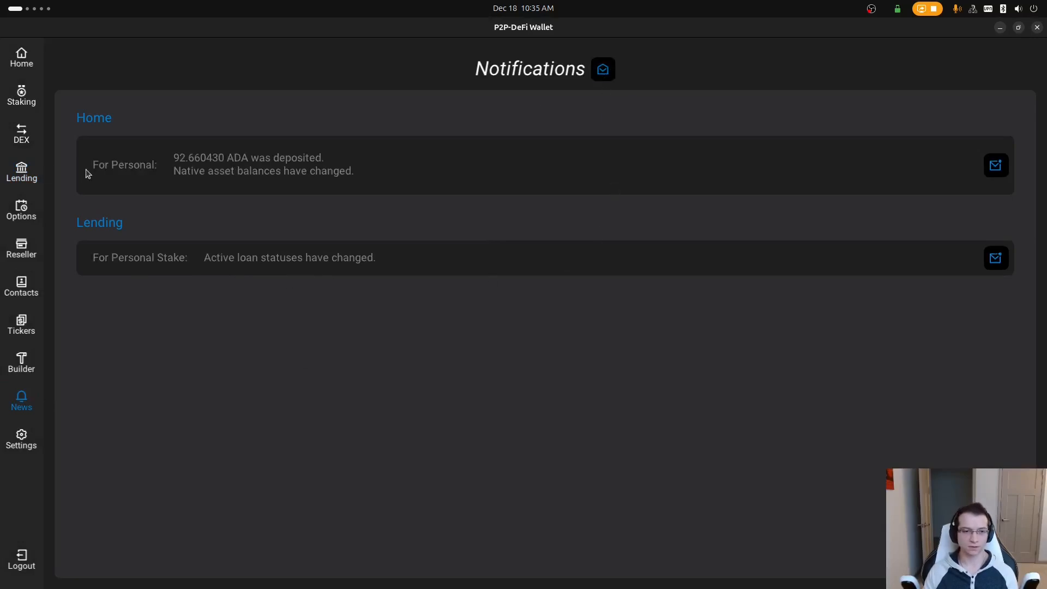
Check the event histories of both active DJED loans, syncing the history of the compounding-interest loan.
left_click(33, 172)
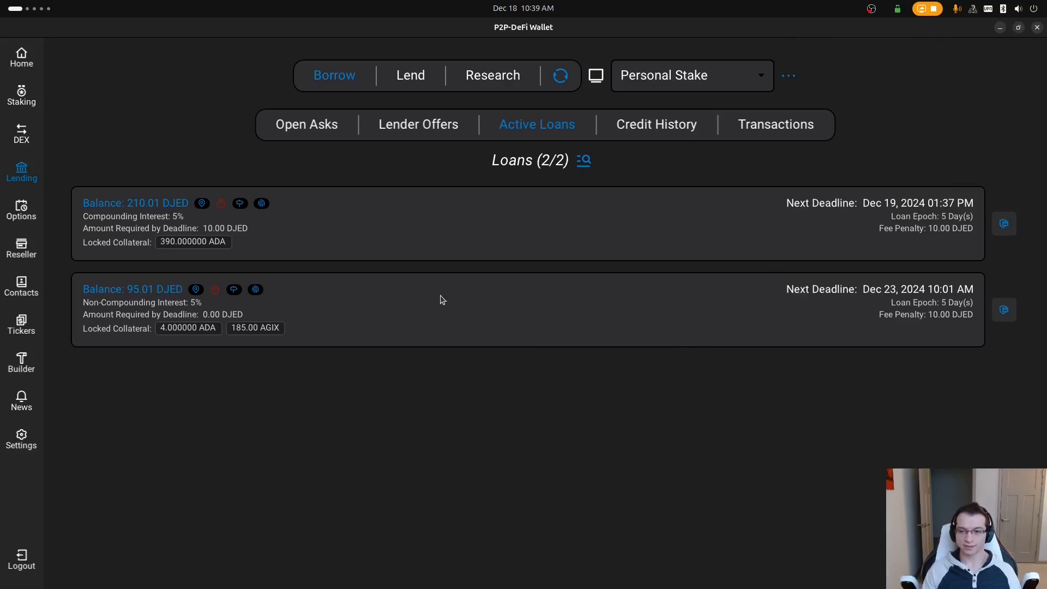
left_click(261, 203)
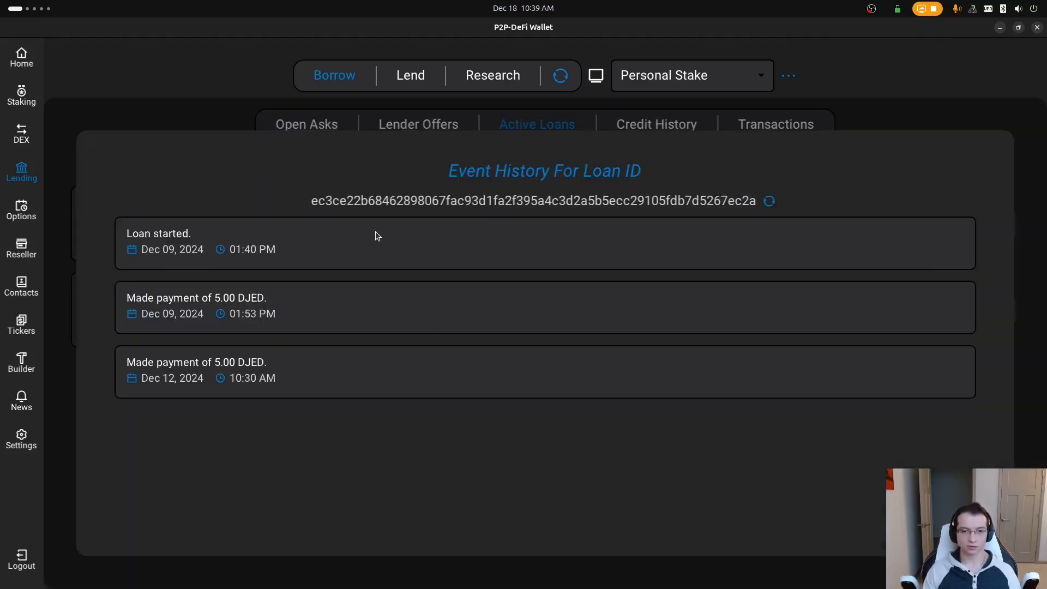
left_click(769, 200)
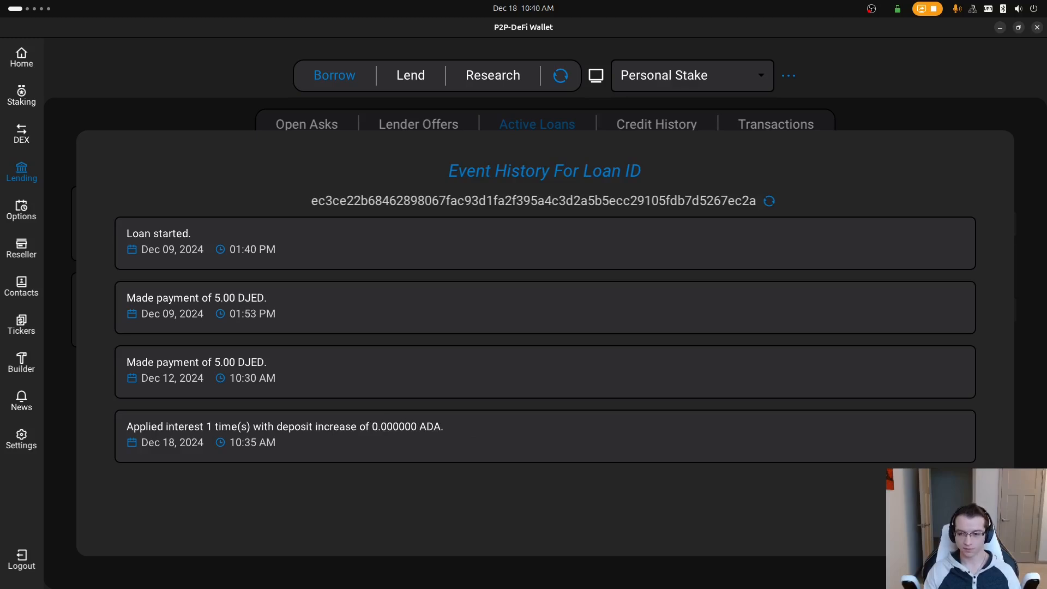
left_click(1027, 479)
left_click(255, 291)
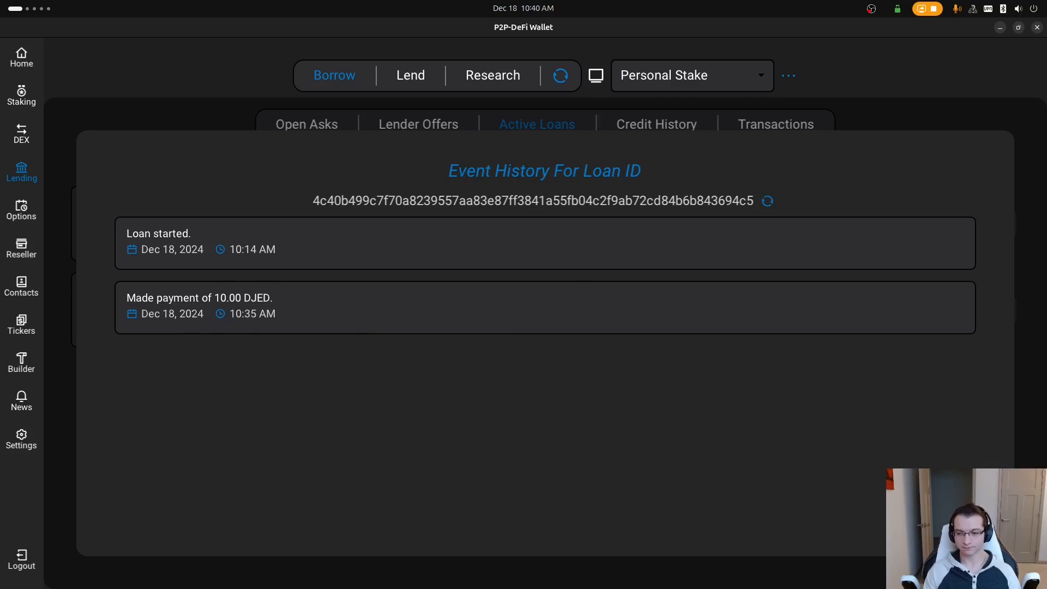
left_click(948, 570)
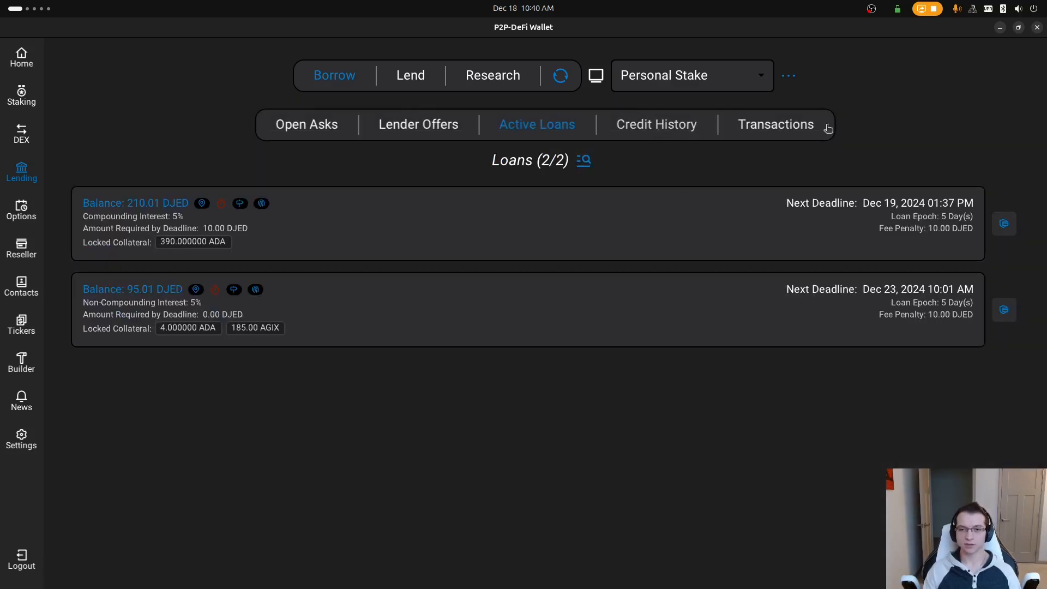
Review the borrower's credit history and sync the event history of the first listed 100 ADA loan.
left_click(656, 124)
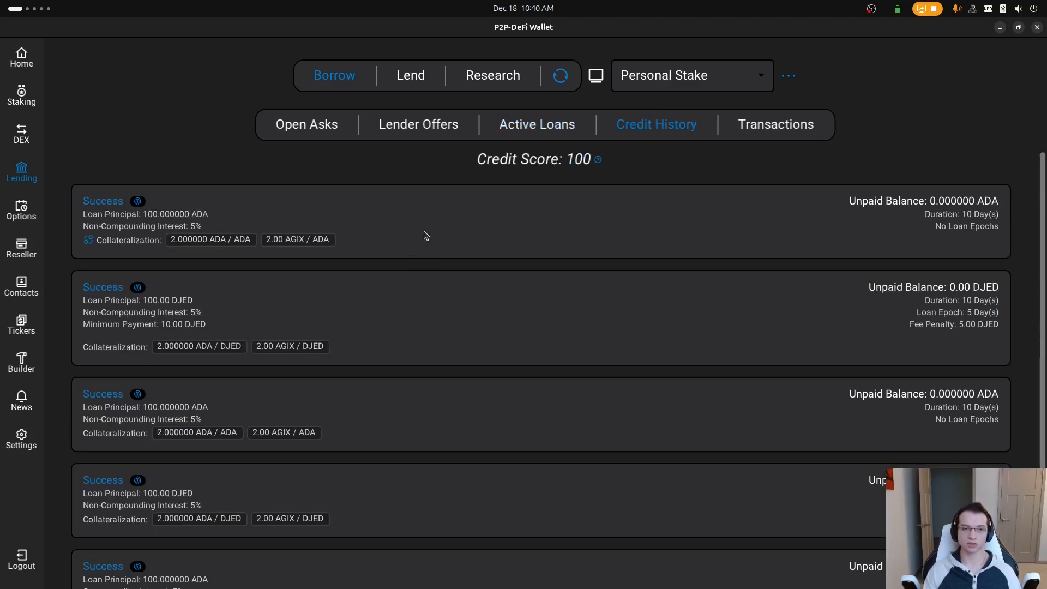
left_click(138, 202)
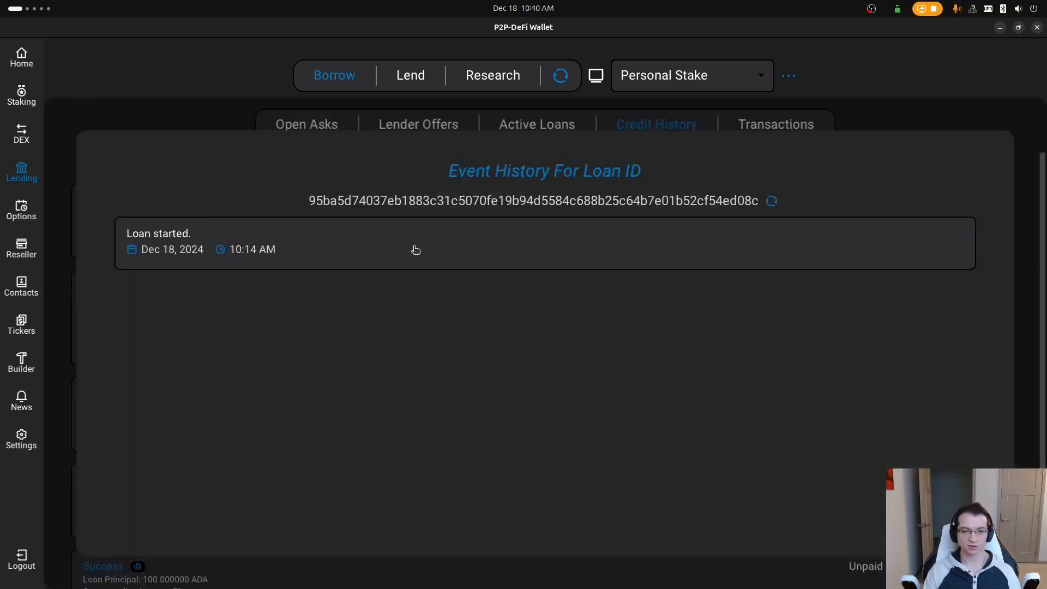
left_click(770, 200)
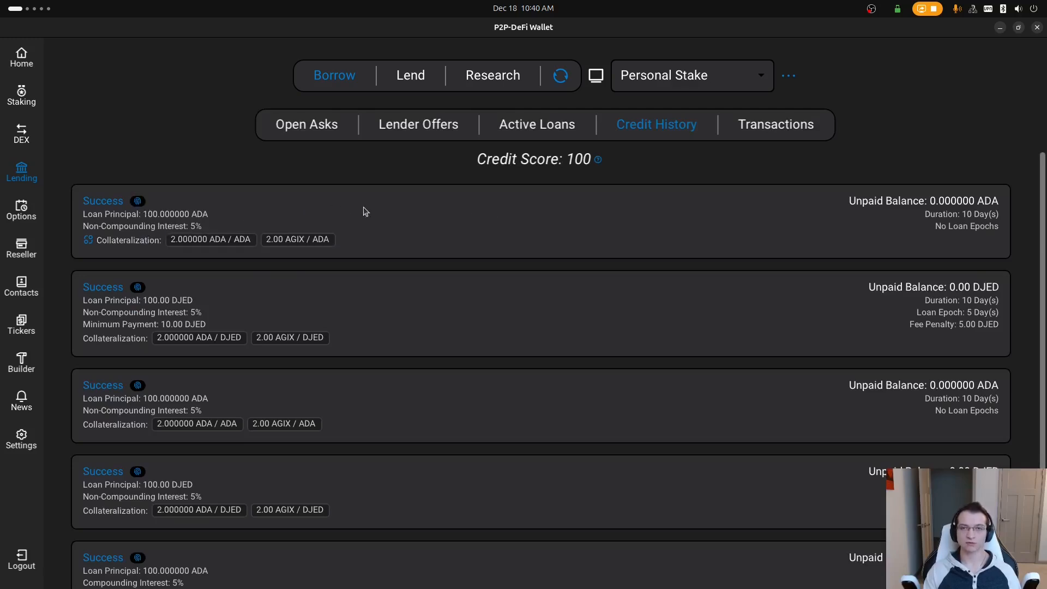
scroll(363, 215, "down", 2)
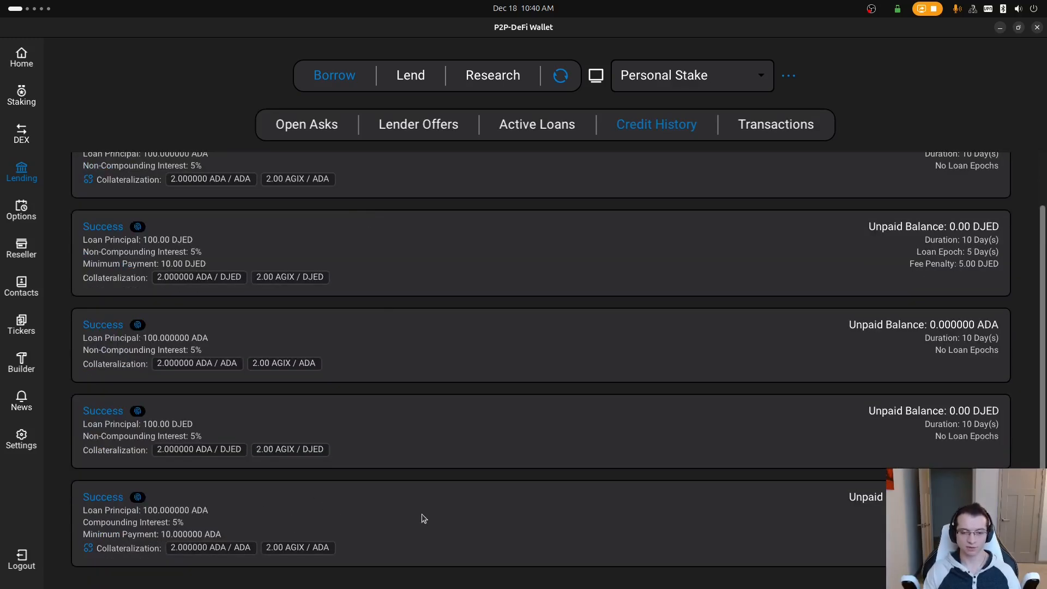
scroll(447, 377, "up", 2)
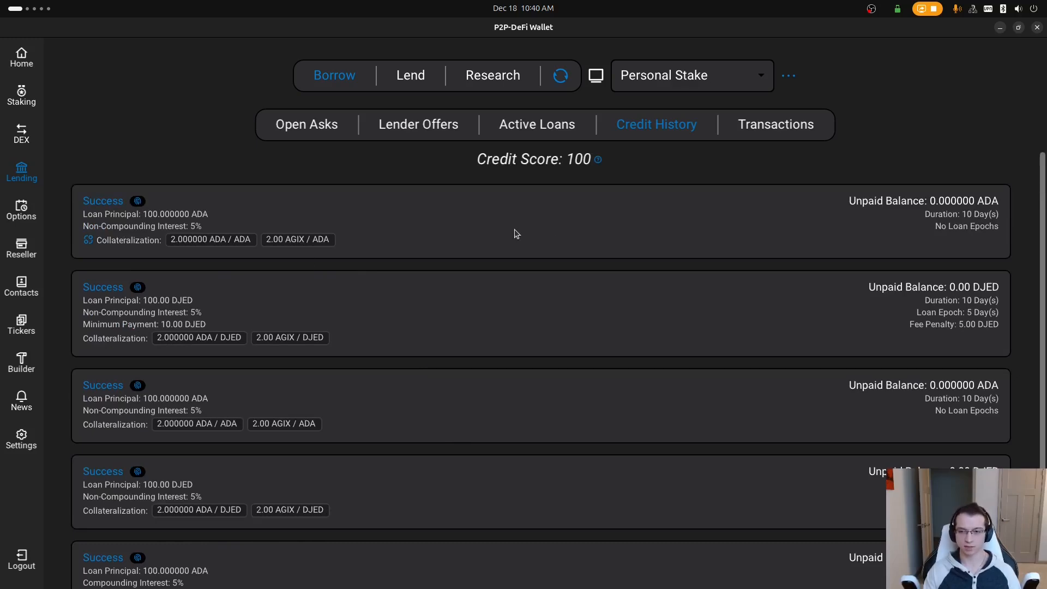
scroll(627, 289, "down", 2)
scroll(324, 354, "up", 2)
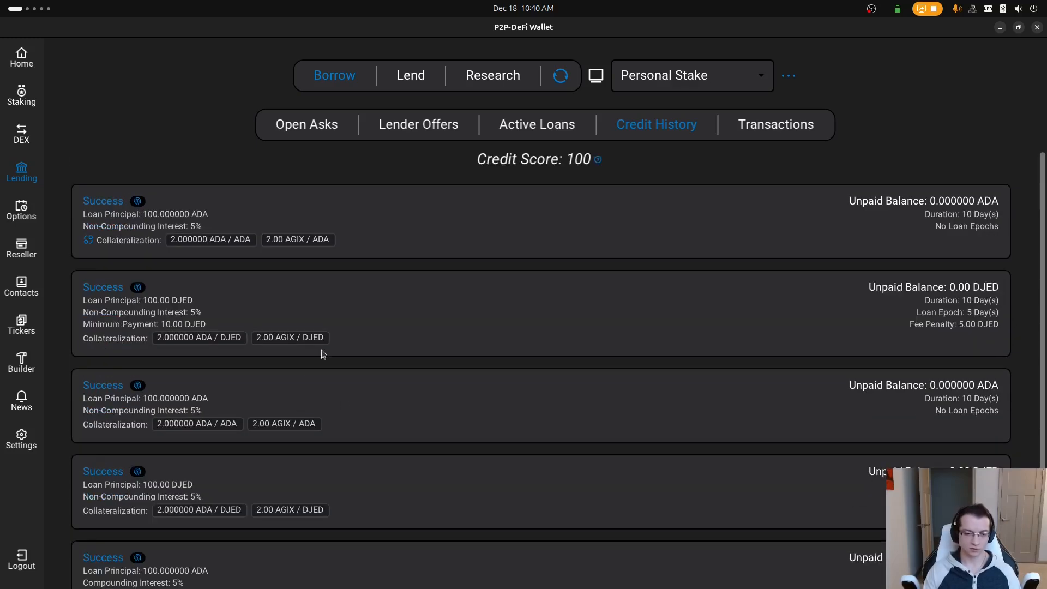
Examine the inputs and outputs of the borrower's loan transaction from Dec 18, 2024 10:35 AM.
left_click(793, 124)
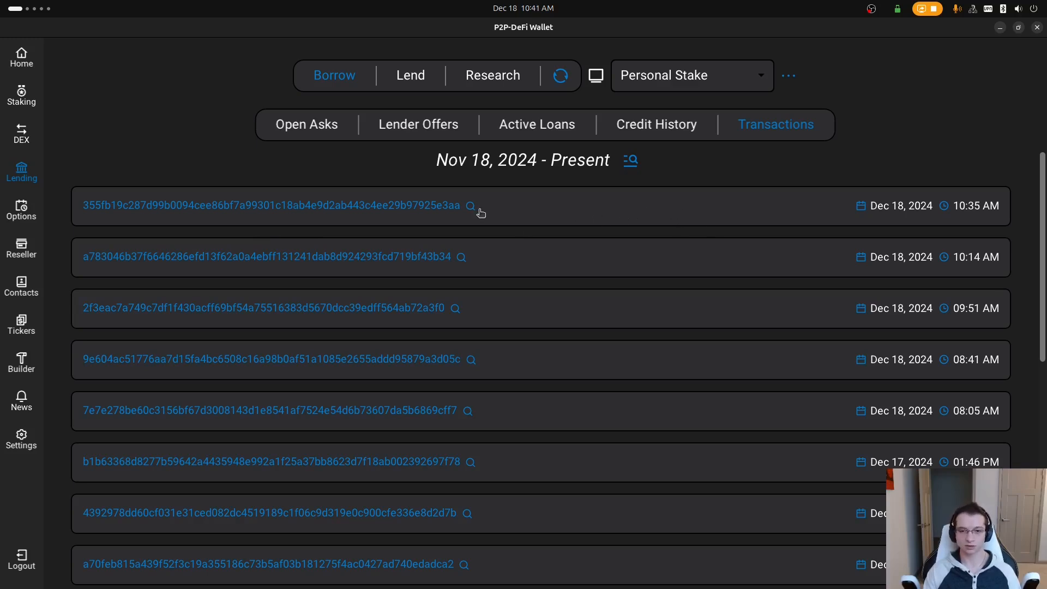
scroll(470, 212, "down", 1)
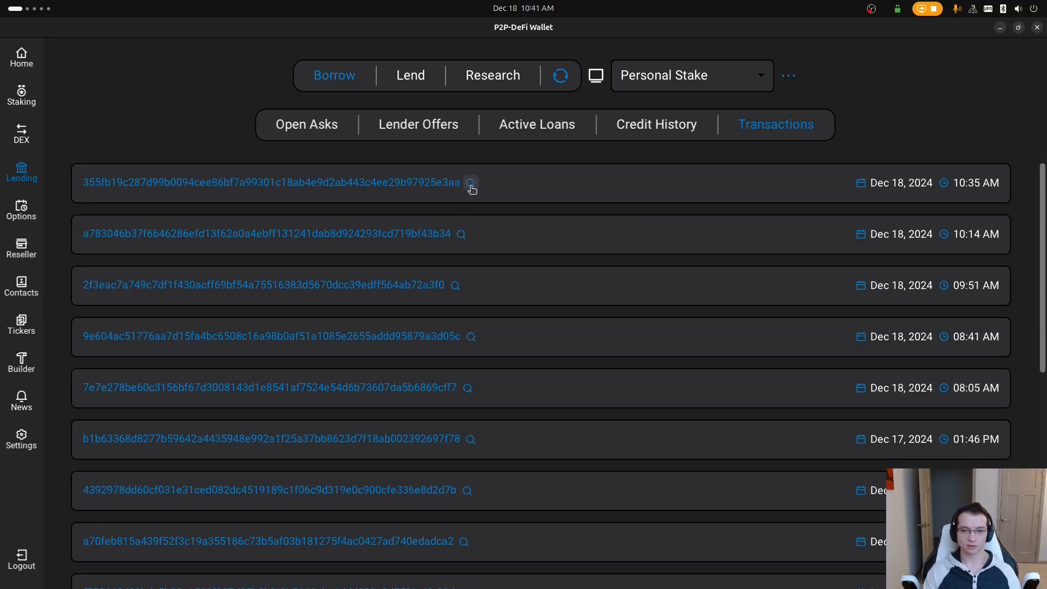
left_click(470, 184)
left_click(170, 200)
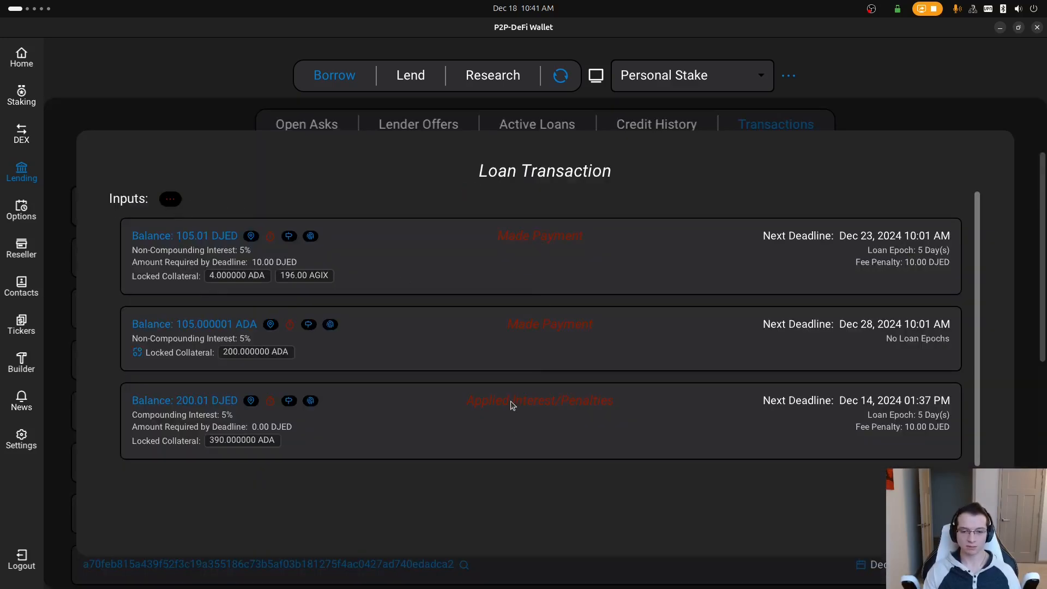
scroll(468, 398, "down", 1)
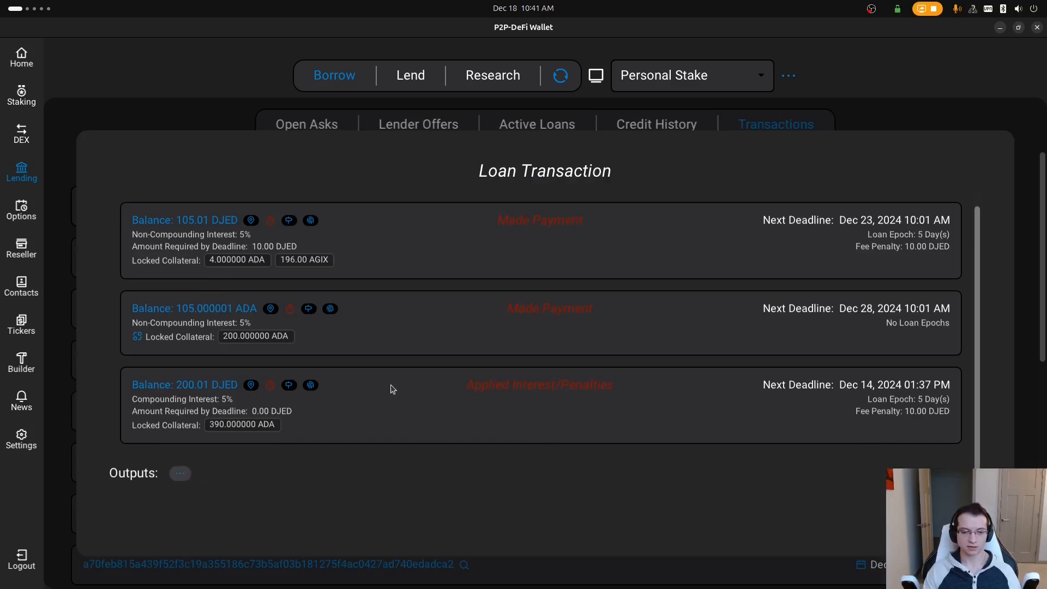
scroll(416, 374, "down", 3)
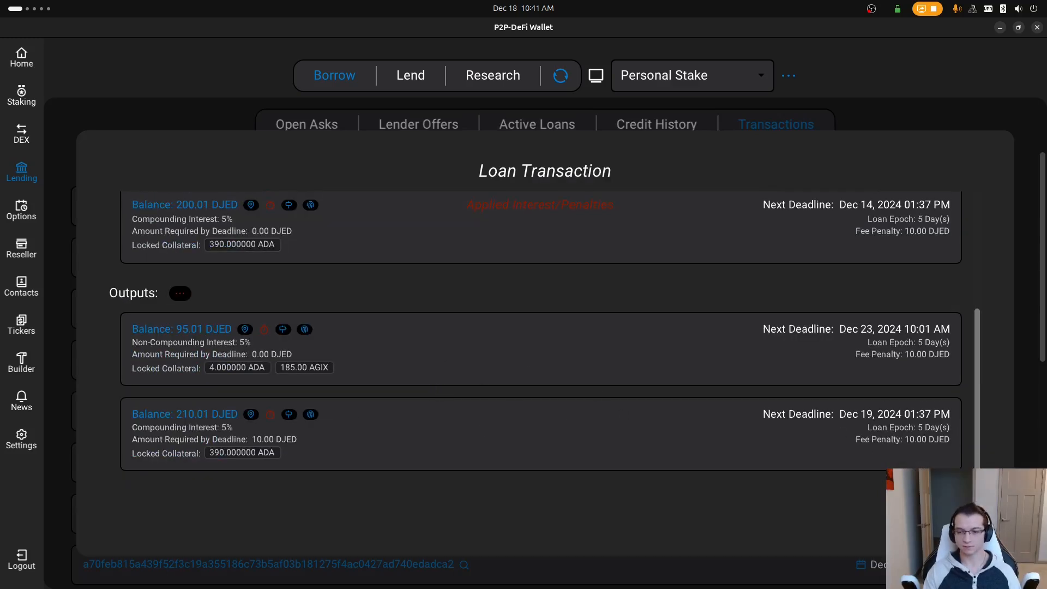
key("Escape")
Examine the inputs and outputs of the borrower's loan transaction from Dec 18, 2024 10:14 AM.
left_click(465, 239)
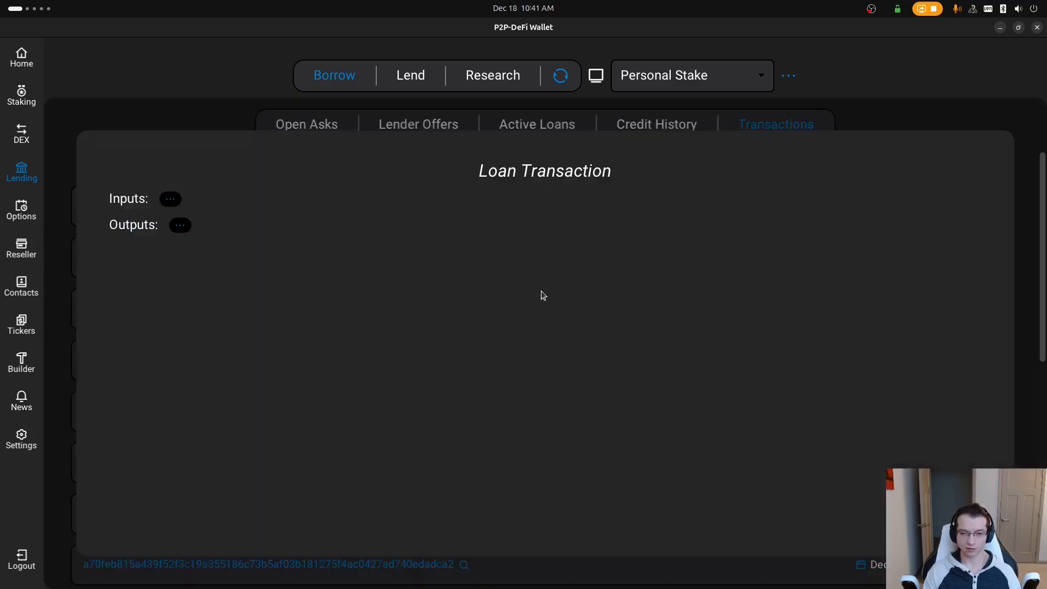
left_click(171, 199)
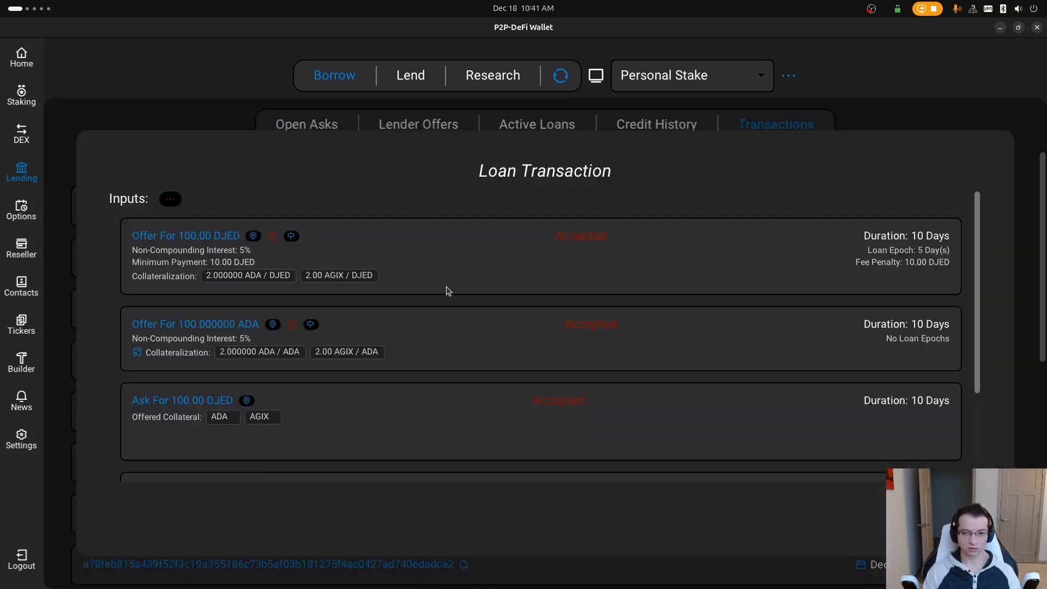
scroll(367, 290, "down", 3)
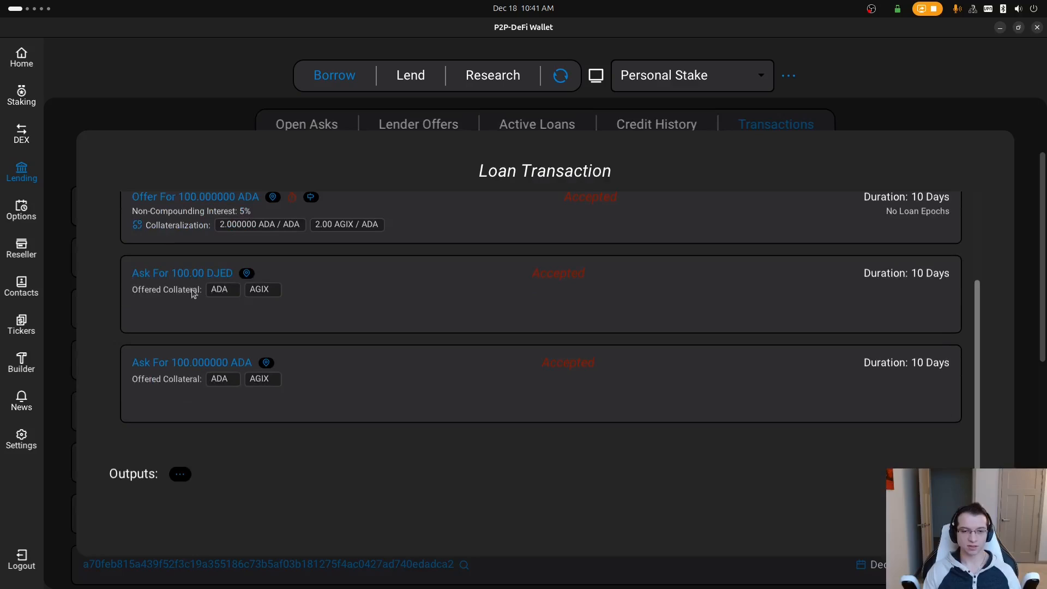
left_click(180, 473)
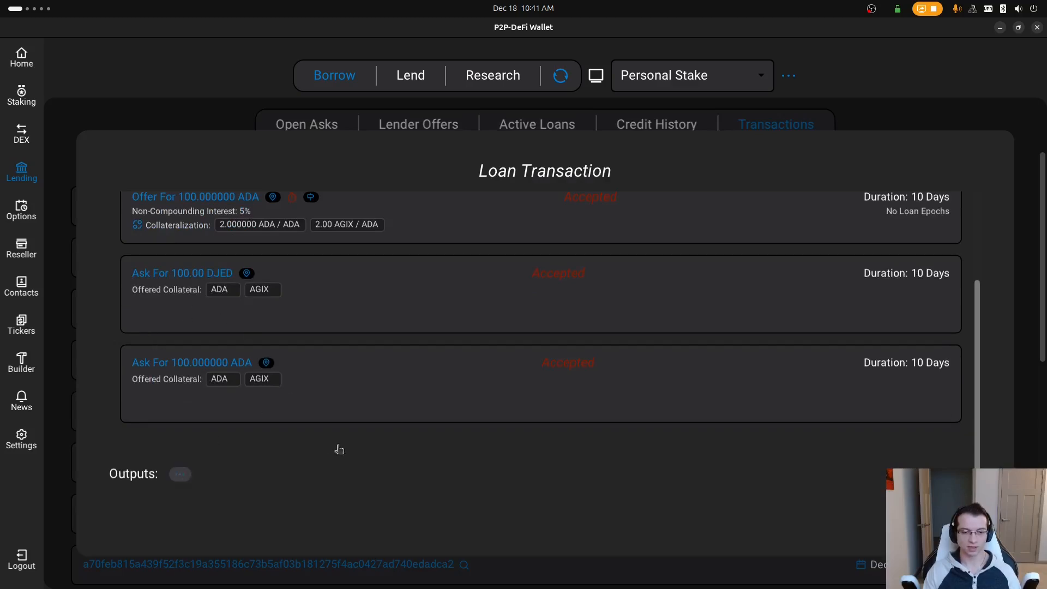
scroll(399, 377, "down", 3)
scroll(399, 355, "down", 1)
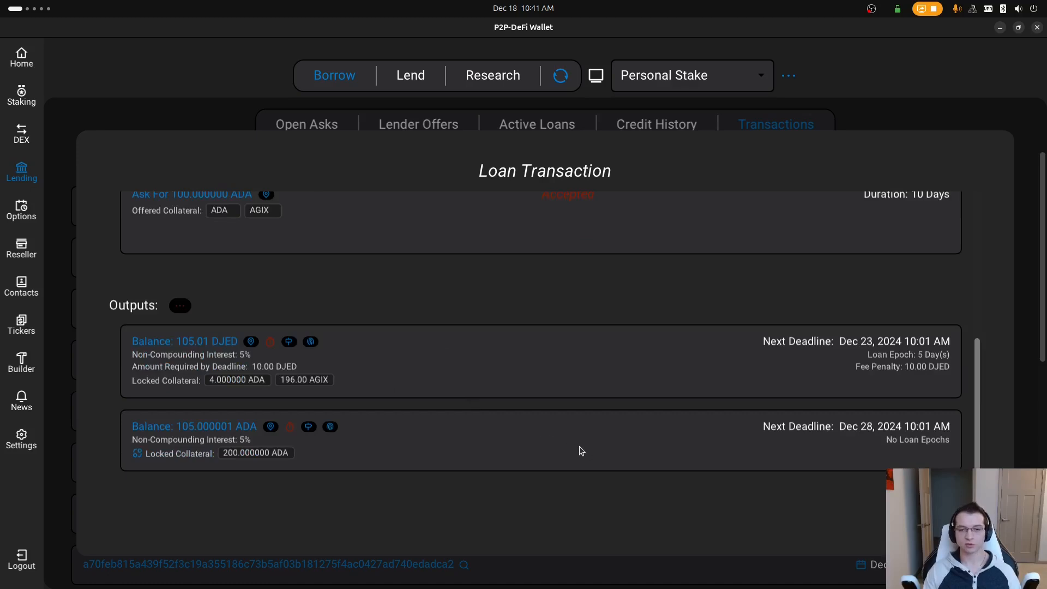
key("Escape")
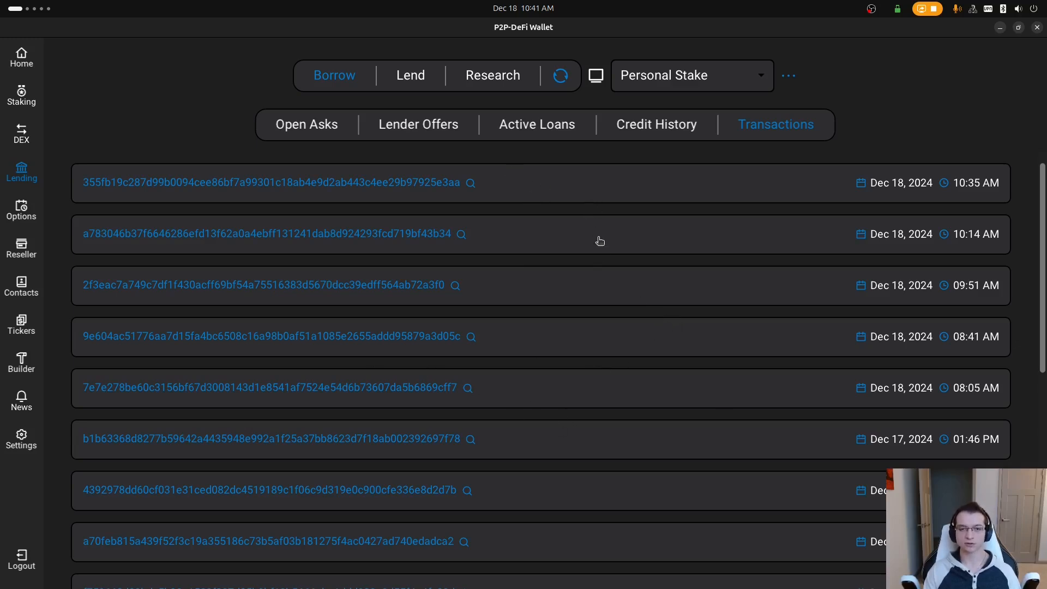
left_click(320, 133)
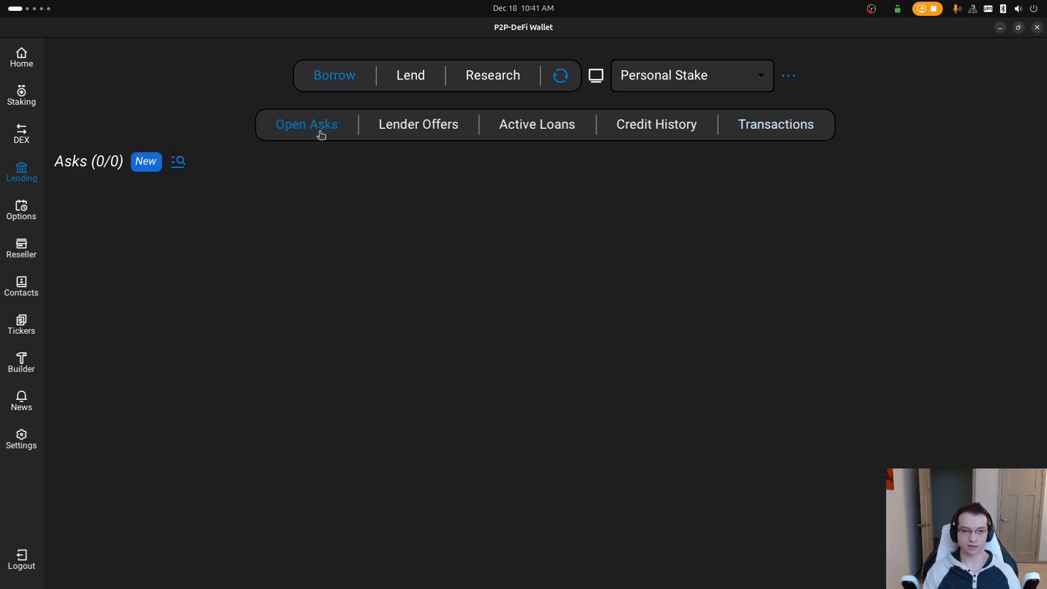
left_click(460, 135)
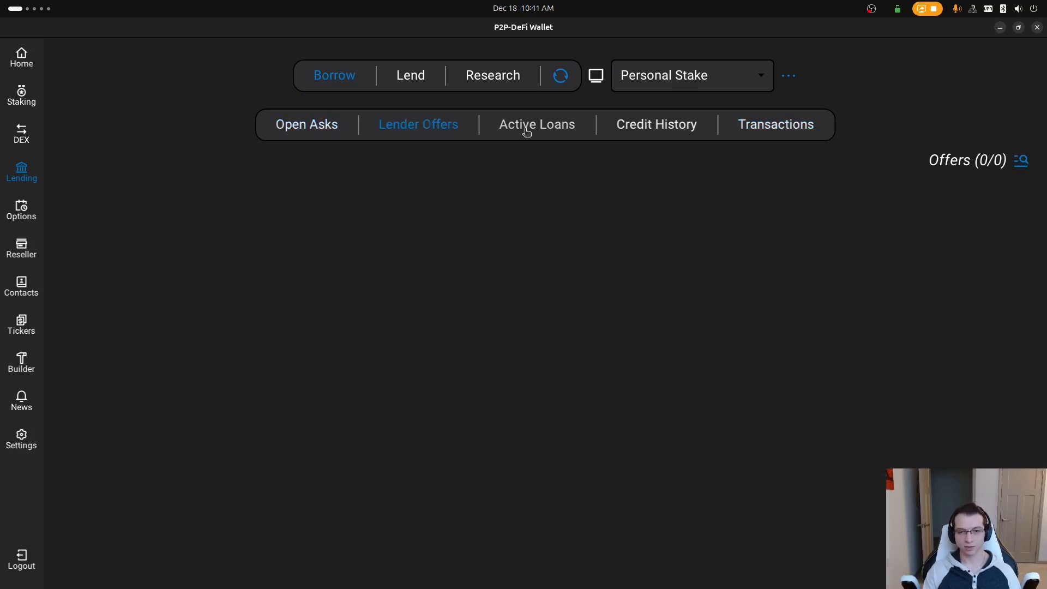
left_click(577, 131)
left_click(341, 131)
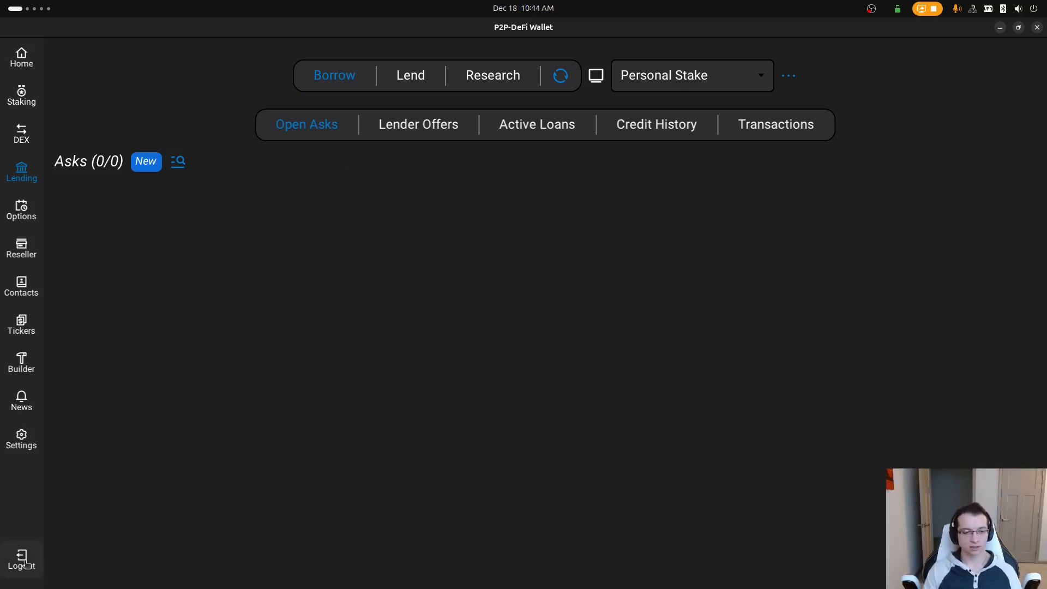
Log out, load the profile on Ledger 1 and view its new notifications.
left_click(653, 350)
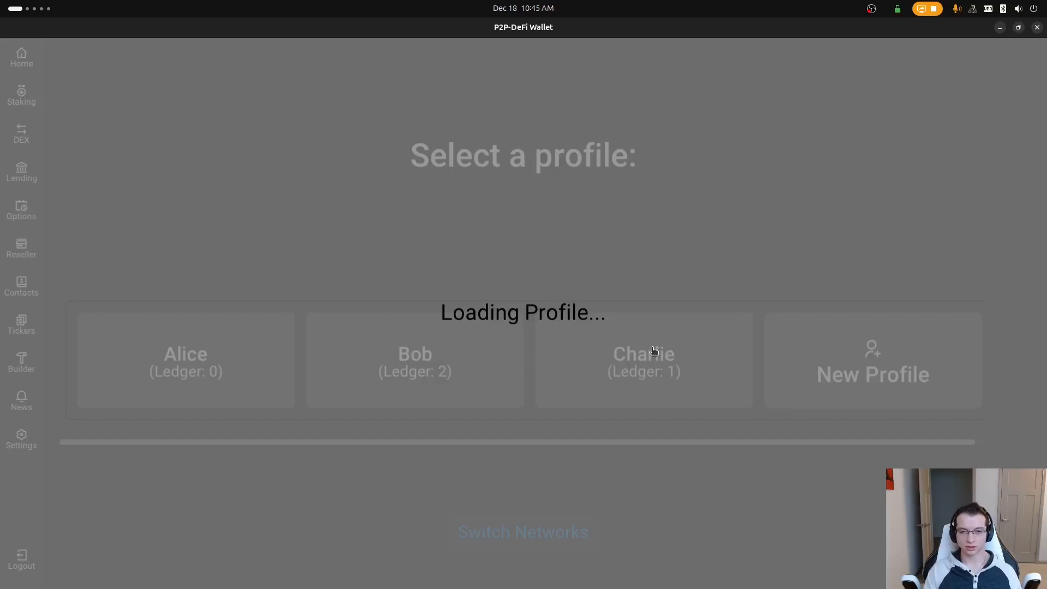
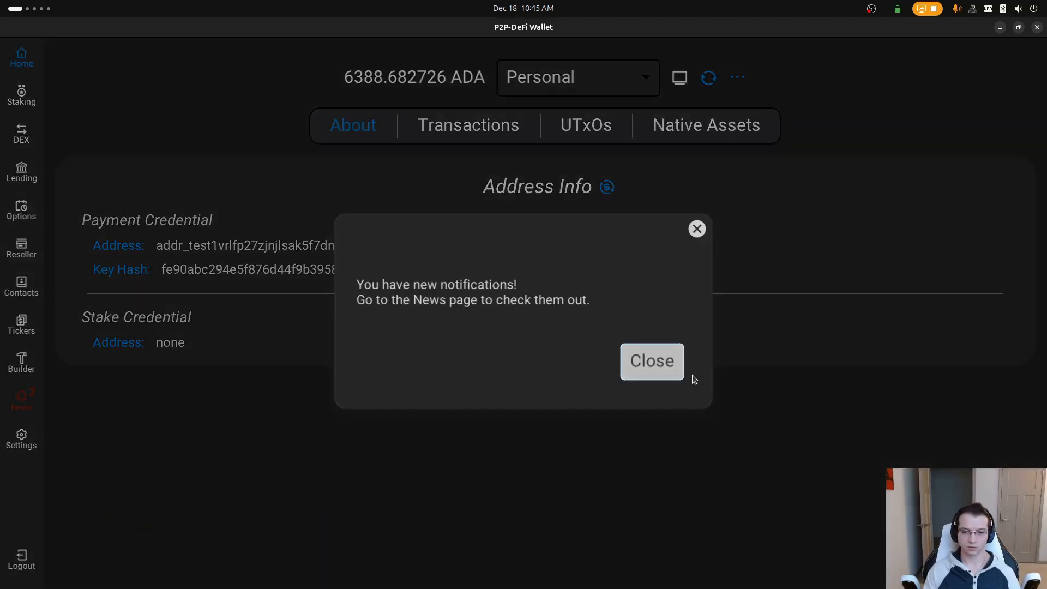
left_click(401, 411)
left_click(25, 404)
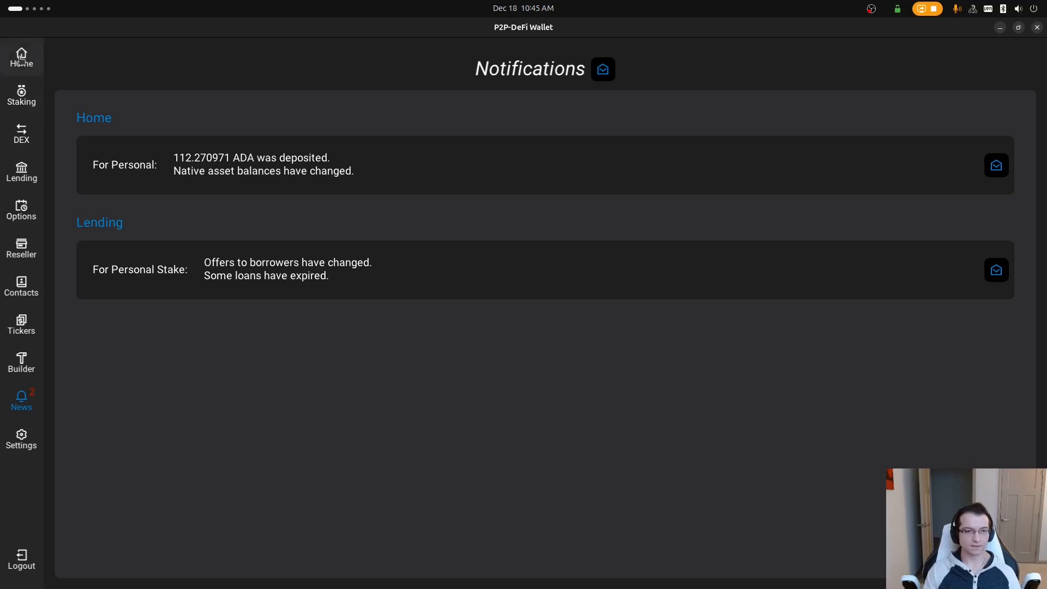
Review the Personal Stake credential's lending offer history and examine the inputs of the loan offer transaction from Dec 18, 2024 10:14 AM.
left_click(28, 180)
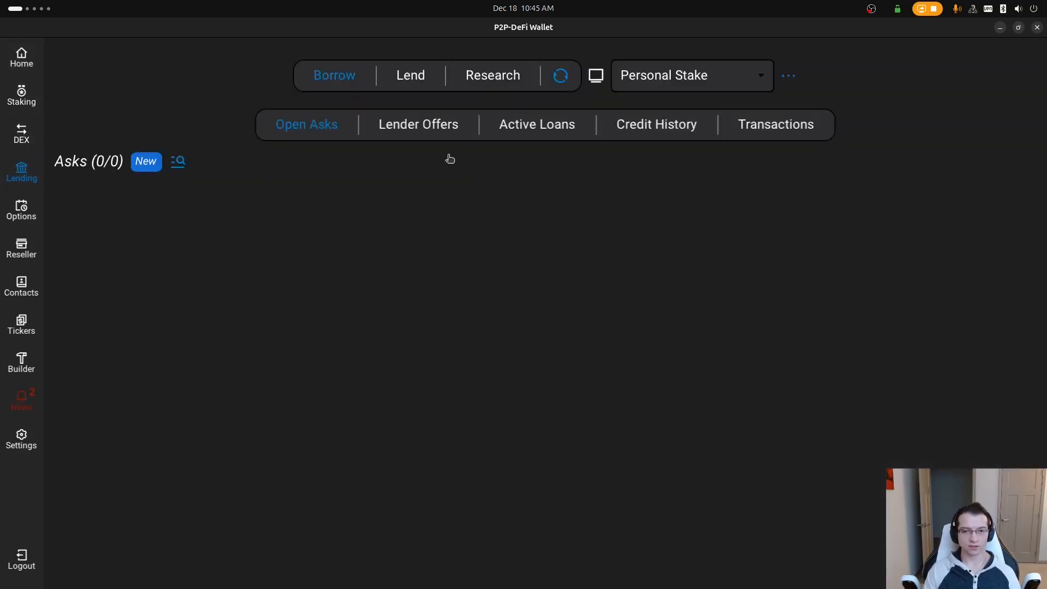
left_click(440, 125)
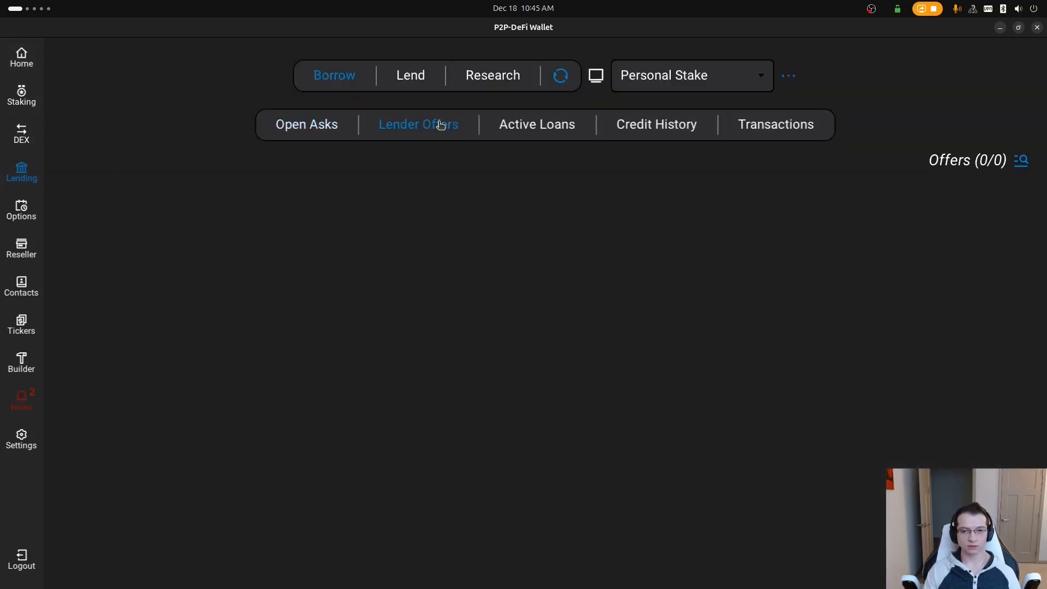
left_click(420, 86)
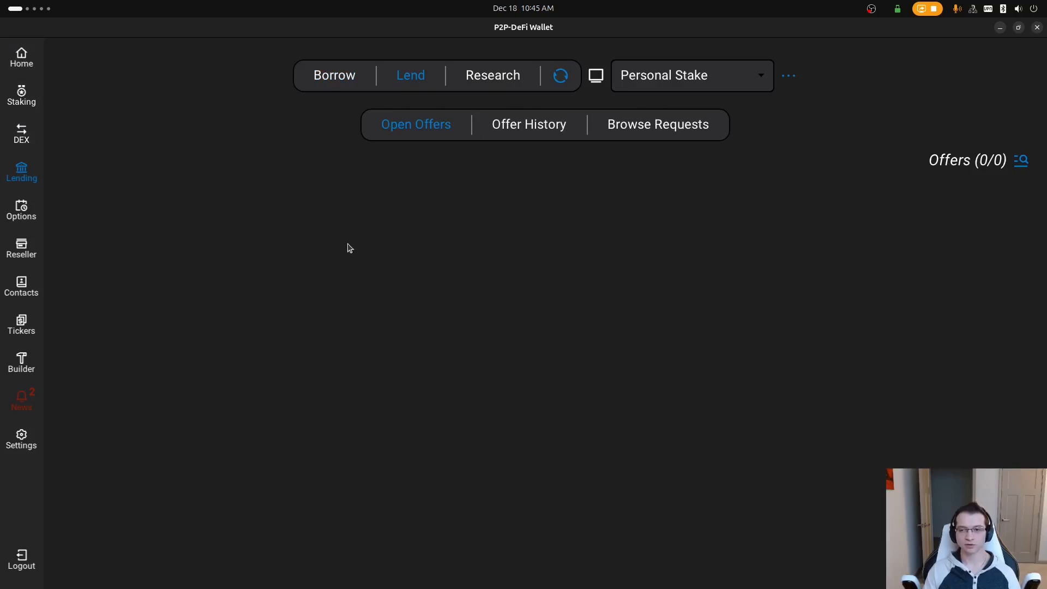
left_click(546, 124)
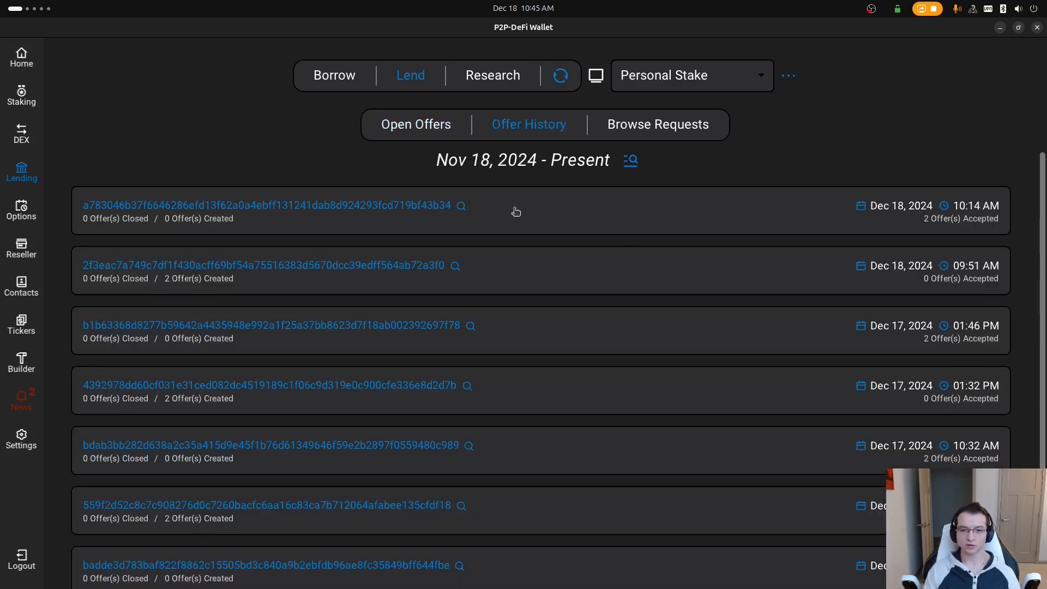
scroll(470, 211, "down", 1)
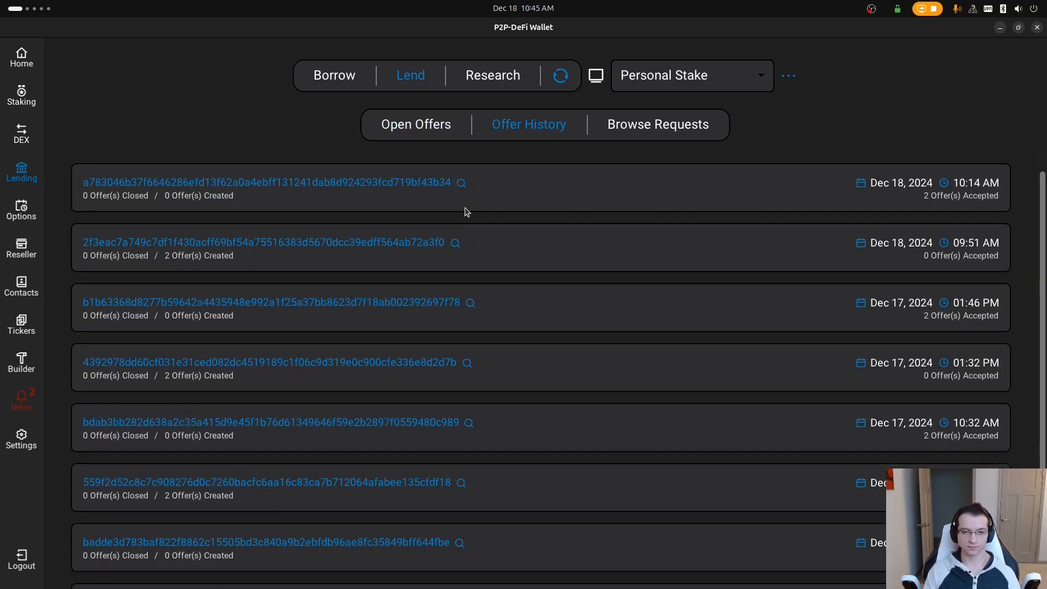
left_click(461, 183)
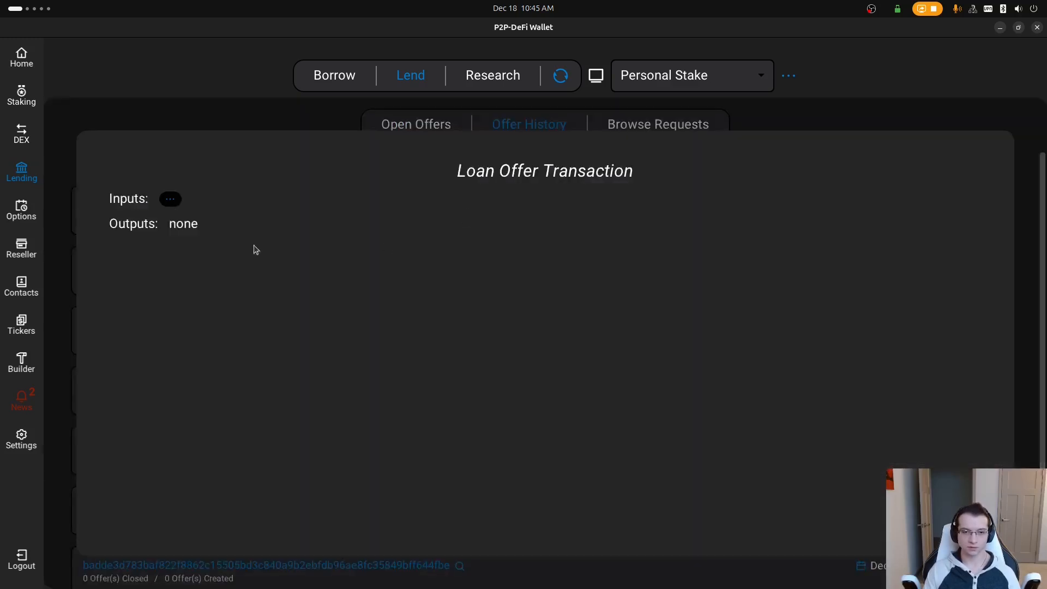
left_click(175, 201)
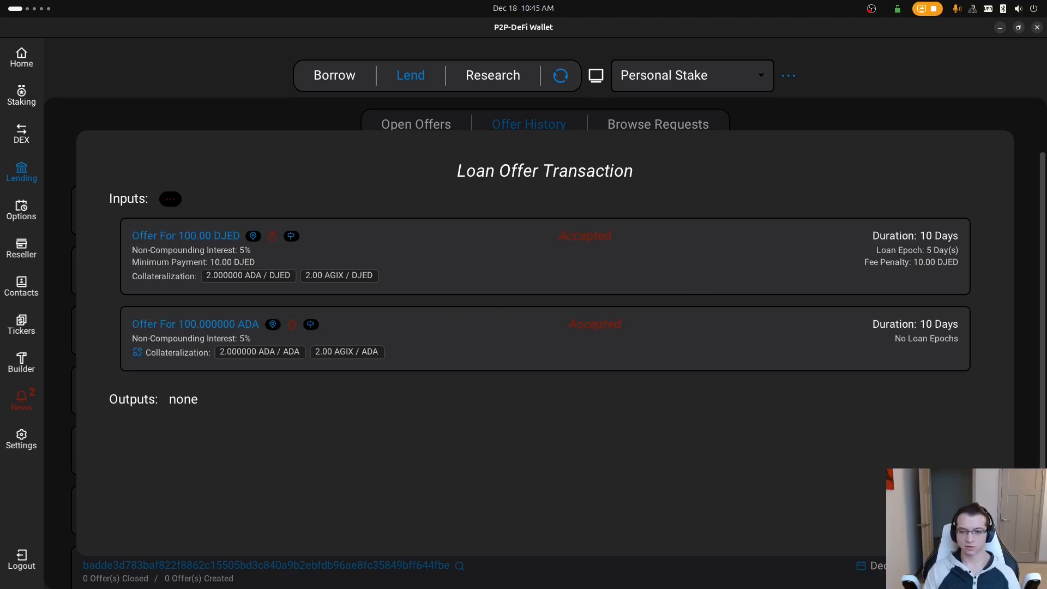
left_click(958, 520)
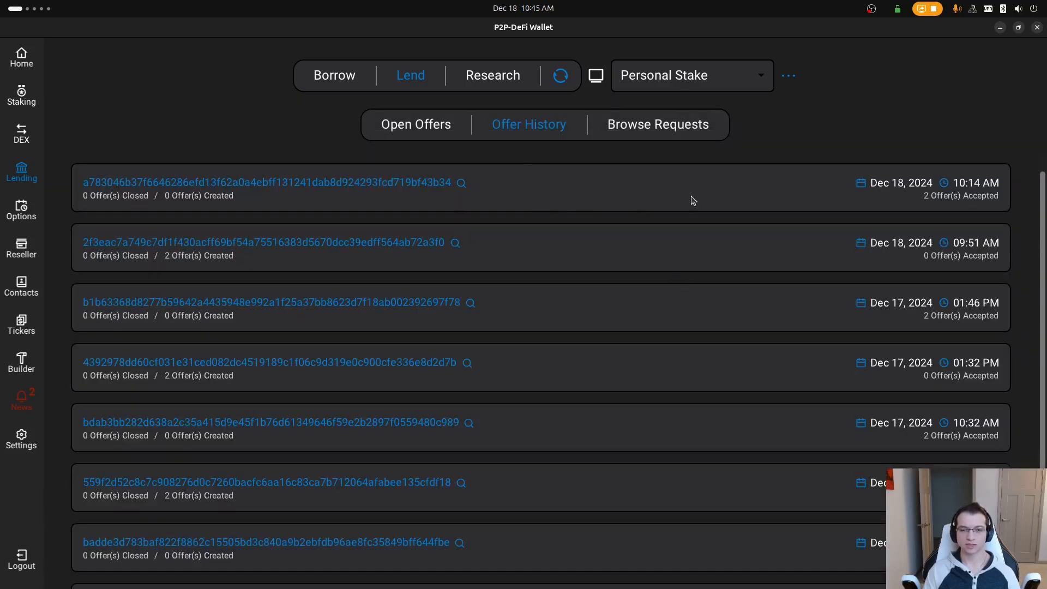
left_click(437, 122)
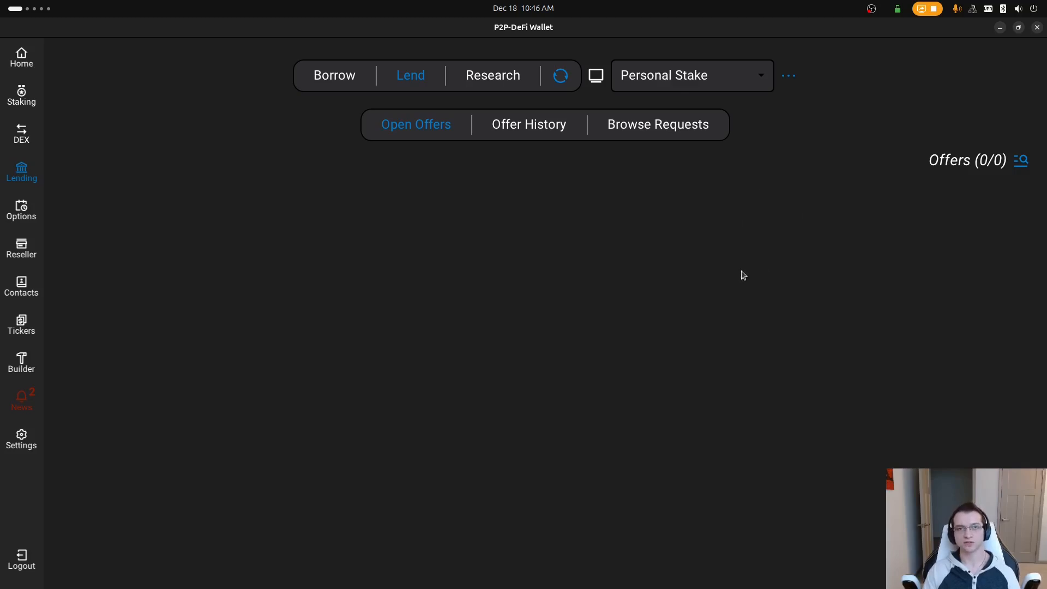
Filter the Personal address's native assets to show only Loan key NFTs, after viewing the address's transactions.
left_click(20, 59)
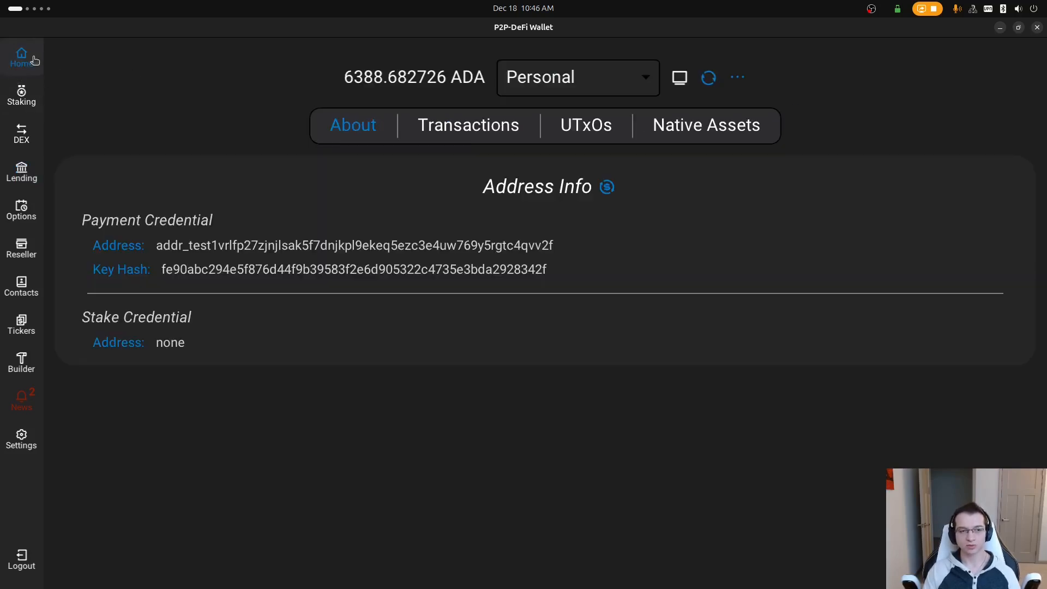
left_click(469, 133)
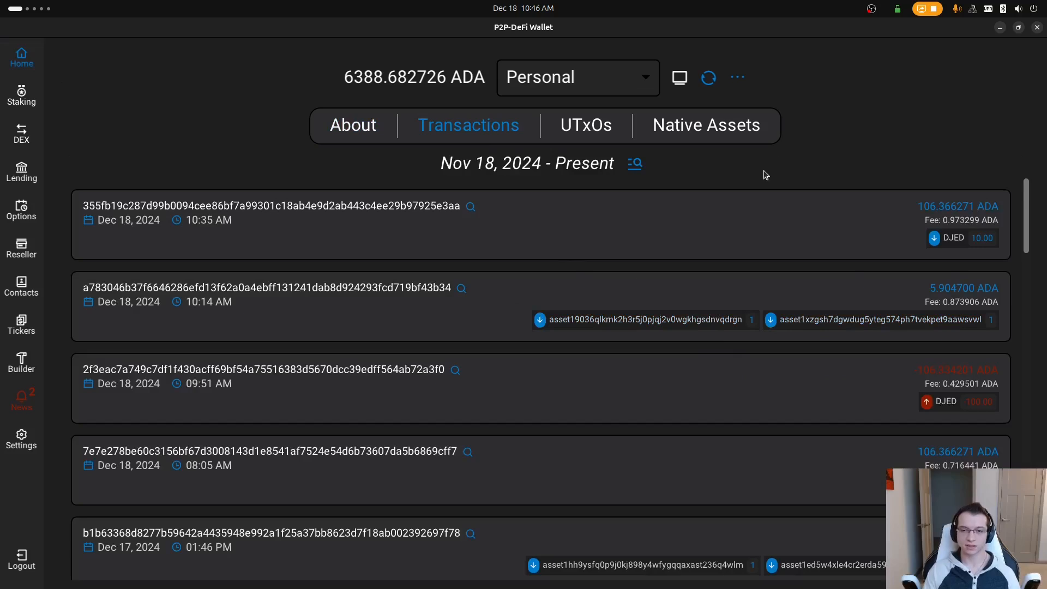
left_click(735, 132)
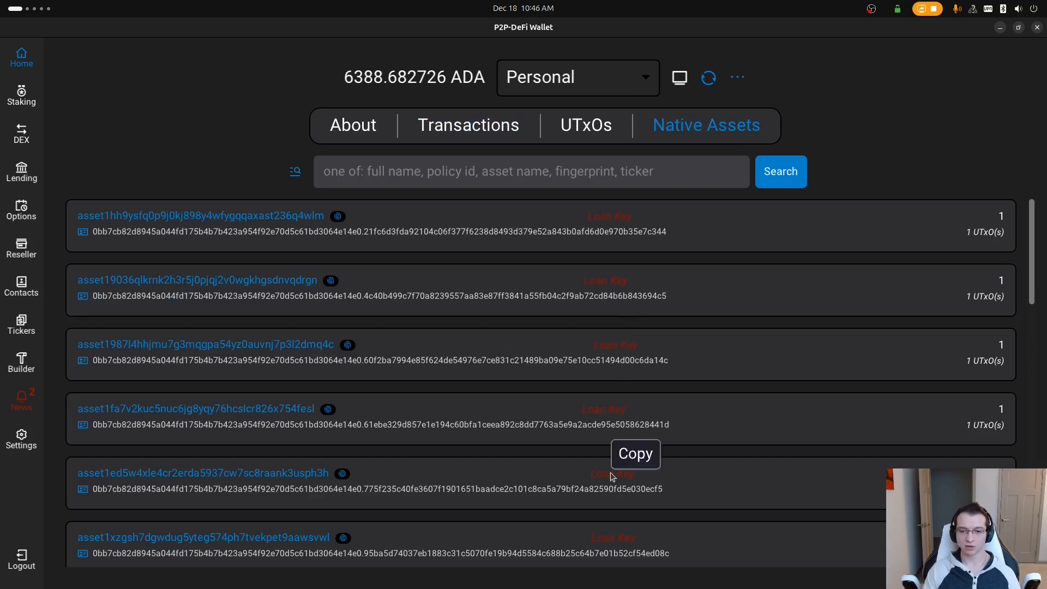
left_click(296, 172)
left_click(500, 359)
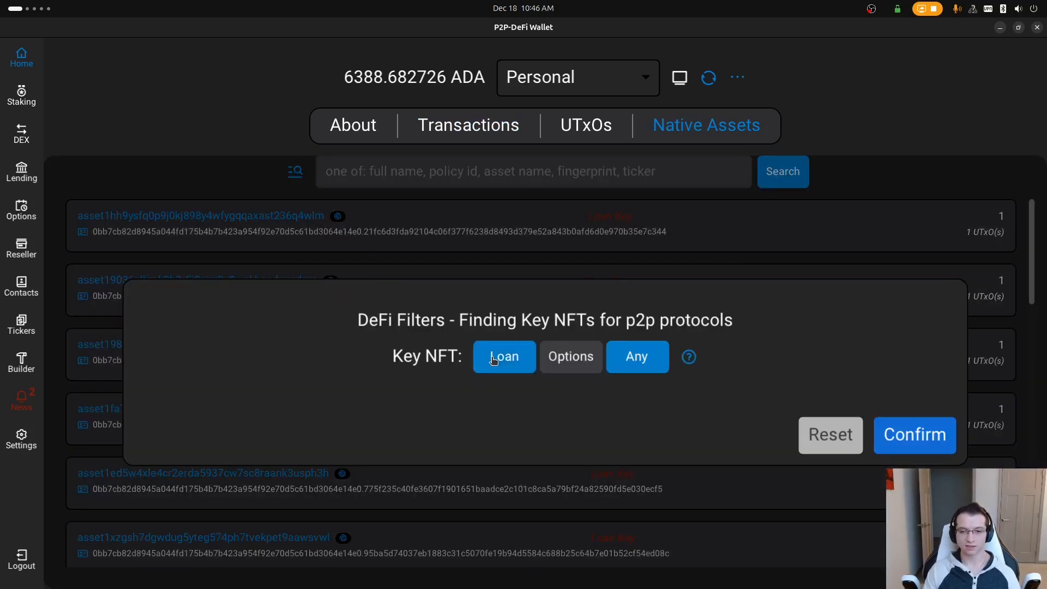
left_click(577, 360)
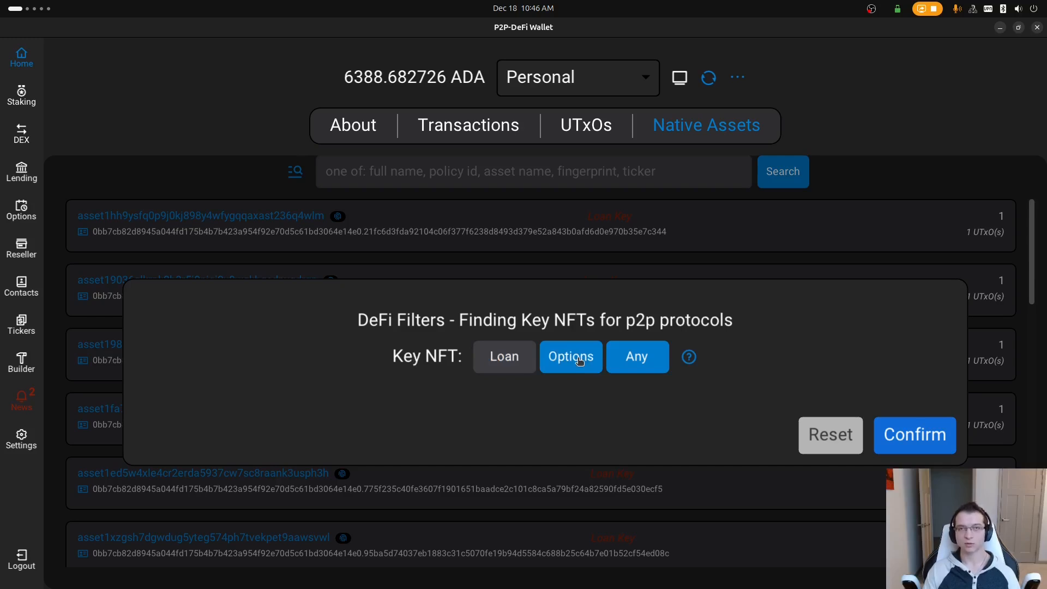
left_click(579, 361)
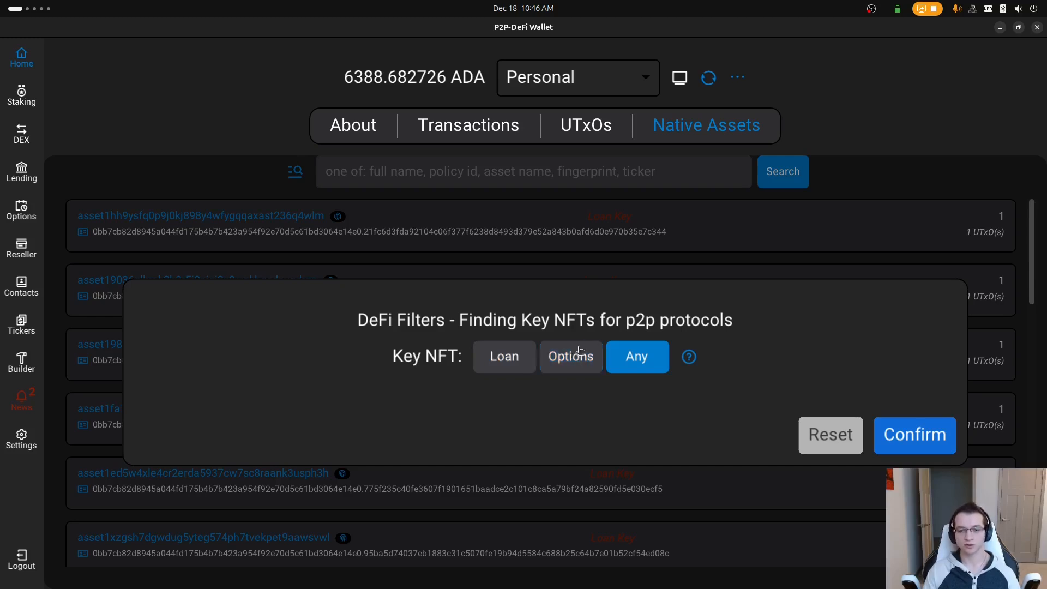
left_click(575, 358)
left_click(513, 360)
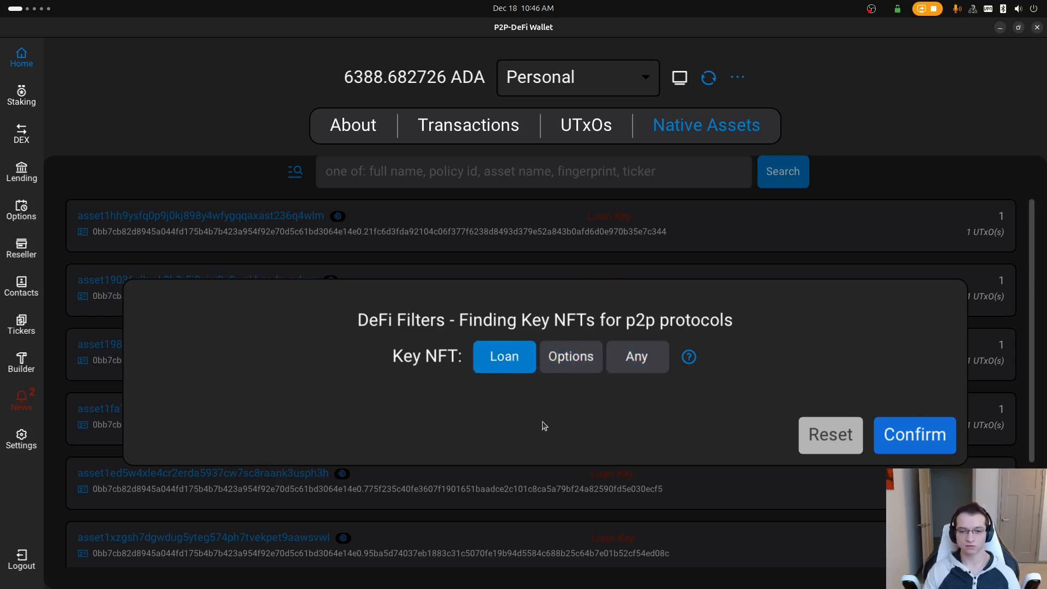
left_click(900, 434)
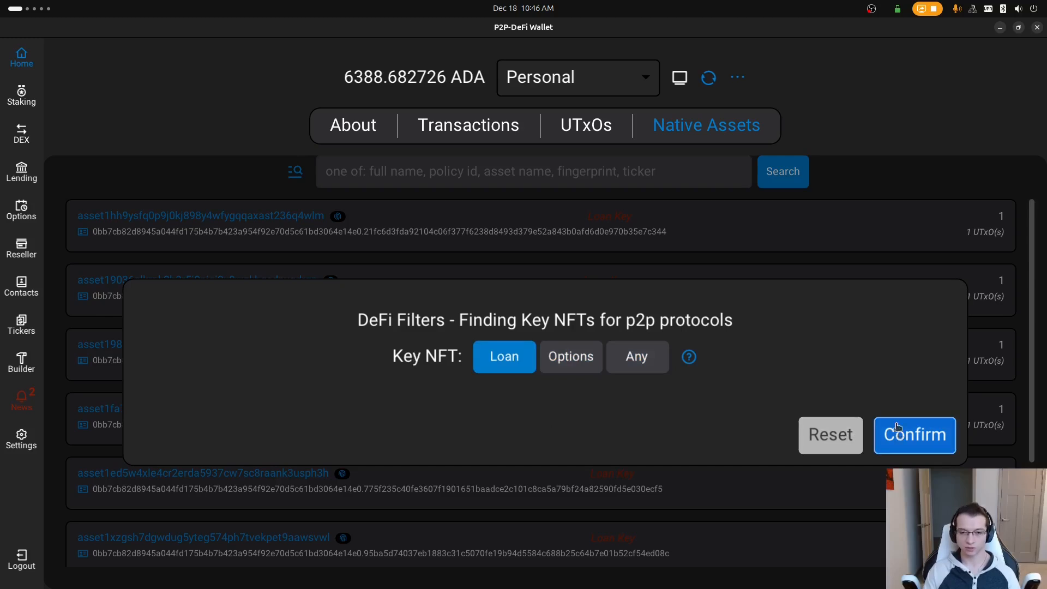
scroll(676, 251, "down", 3)
scroll(698, 368, "up", 3)
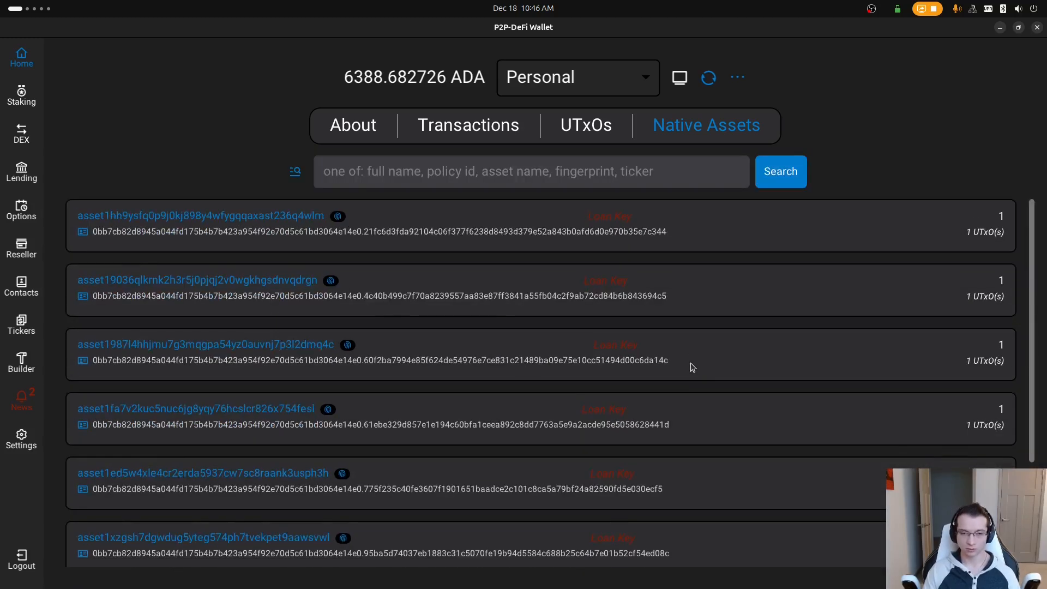
Examine the current loan status and event history behind the first two Loan Keys in the native assets list.
left_click(338, 218)
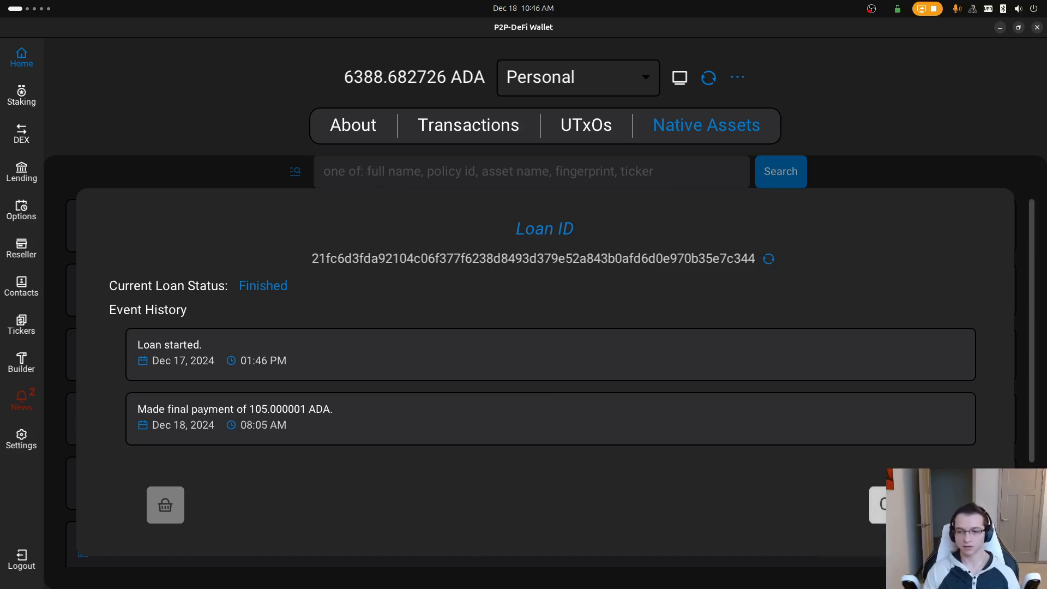
left_click(876, 503)
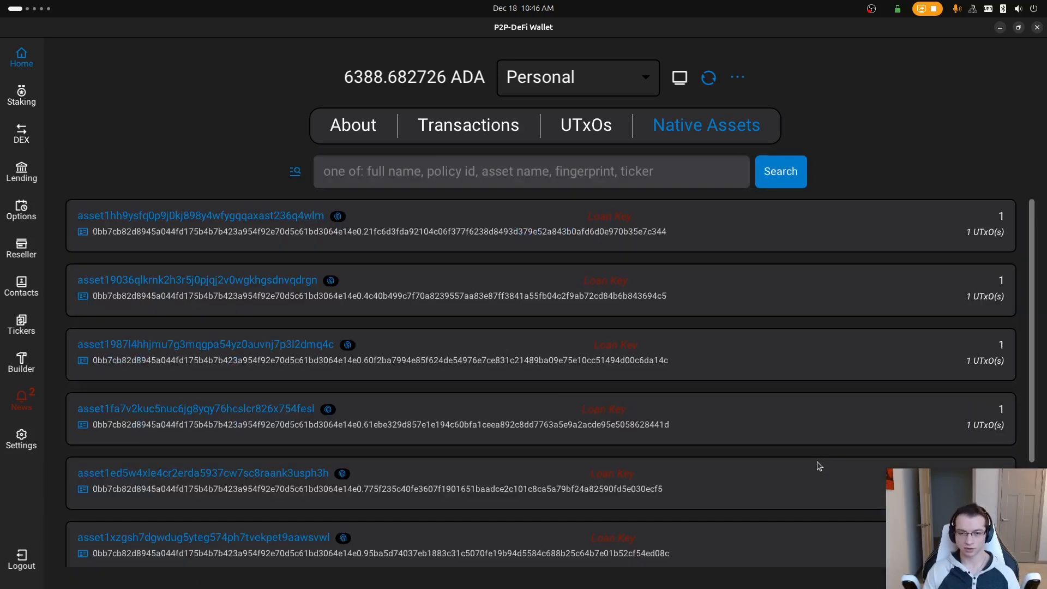
left_click(330, 281)
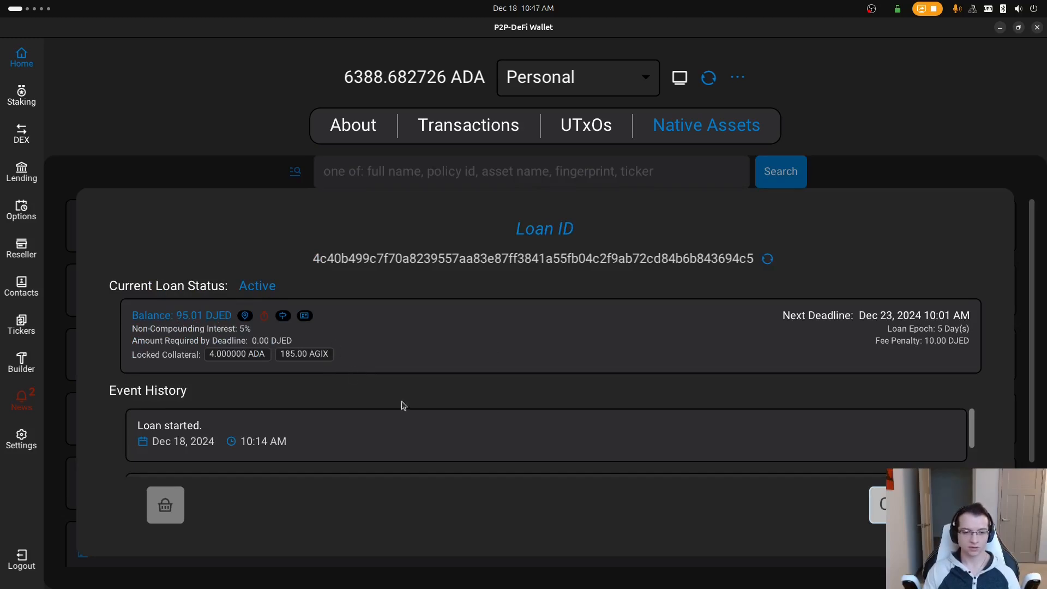
scroll(561, 413, "down", 1)
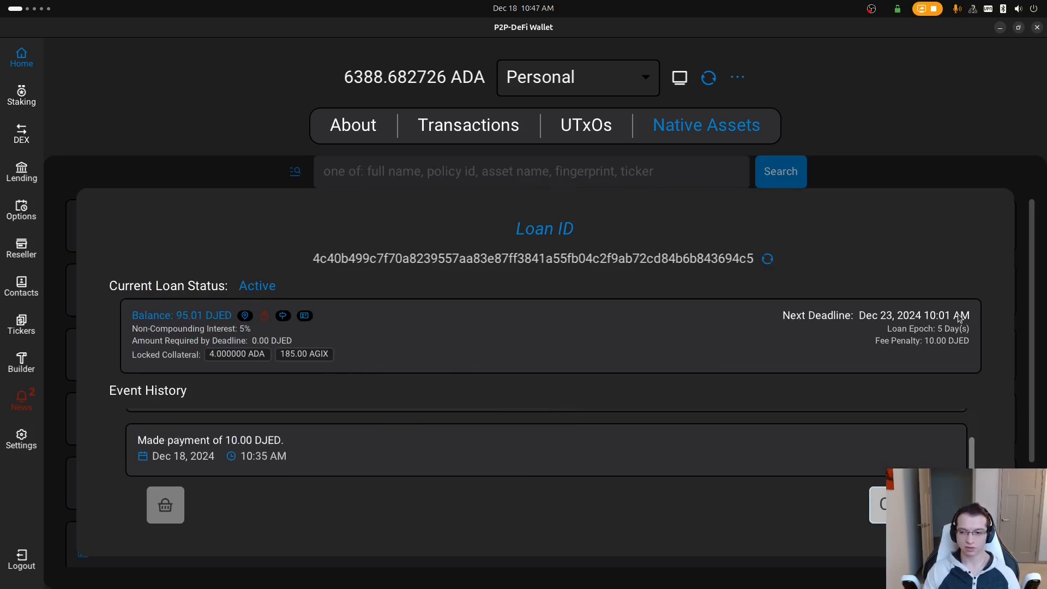
scroll(349, 428, "up", 1)
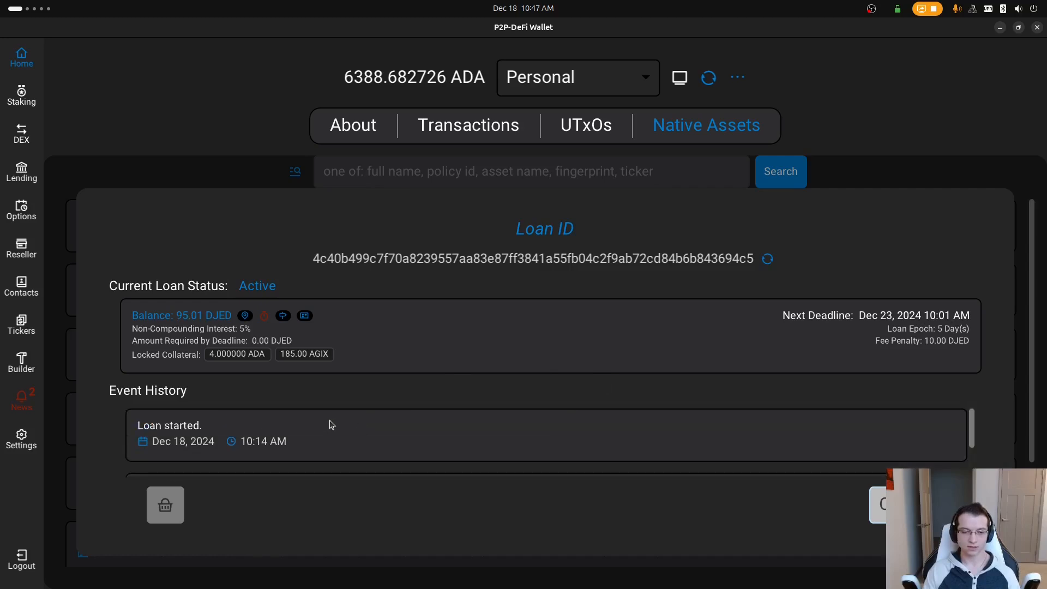
scroll(330, 424, "down", 1)
scroll(311, 442, "up", 1)
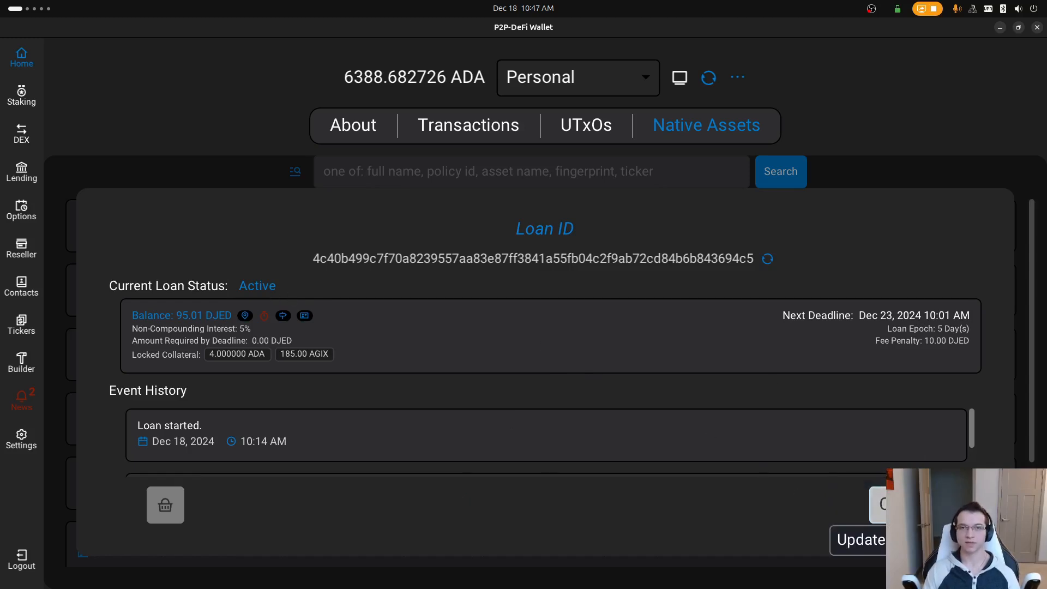
Check which addresses are available for the second loan's future payments and cancel the address update.
left_click(882, 504)
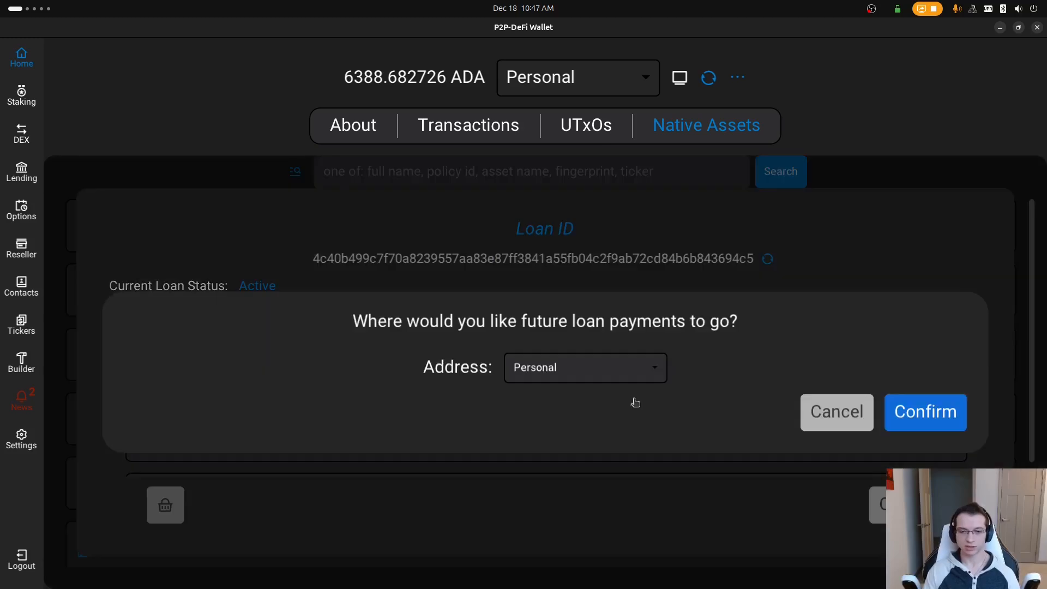
left_click(637, 366)
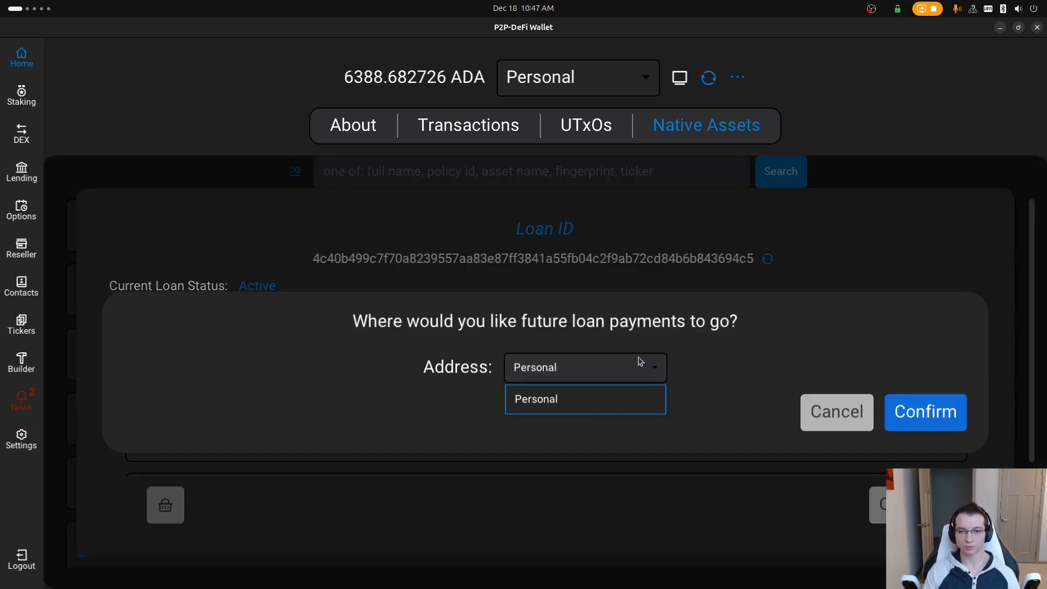
left_click(652, 374)
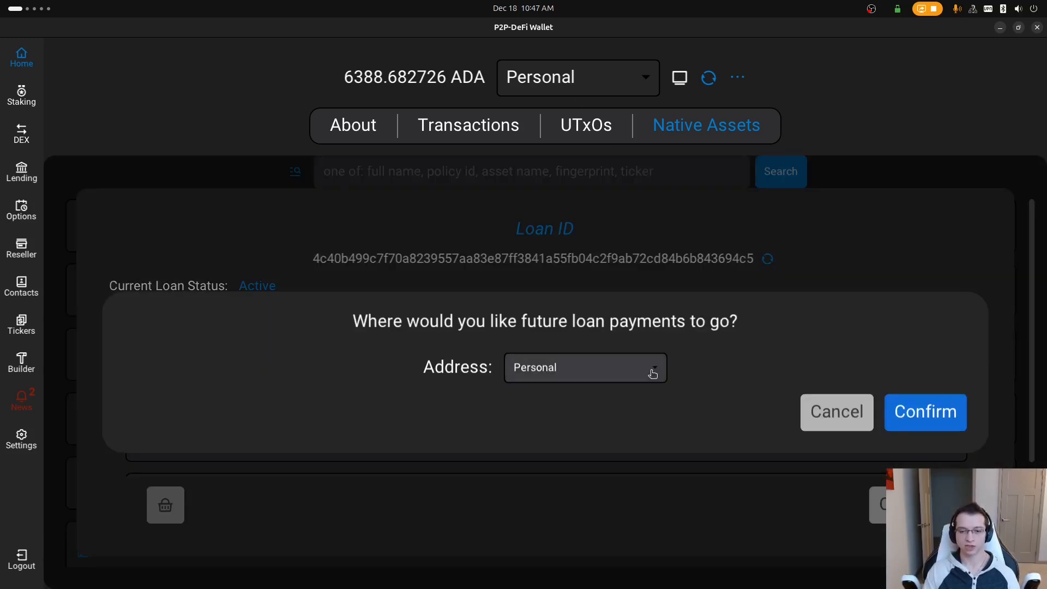
left_click(831, 412)
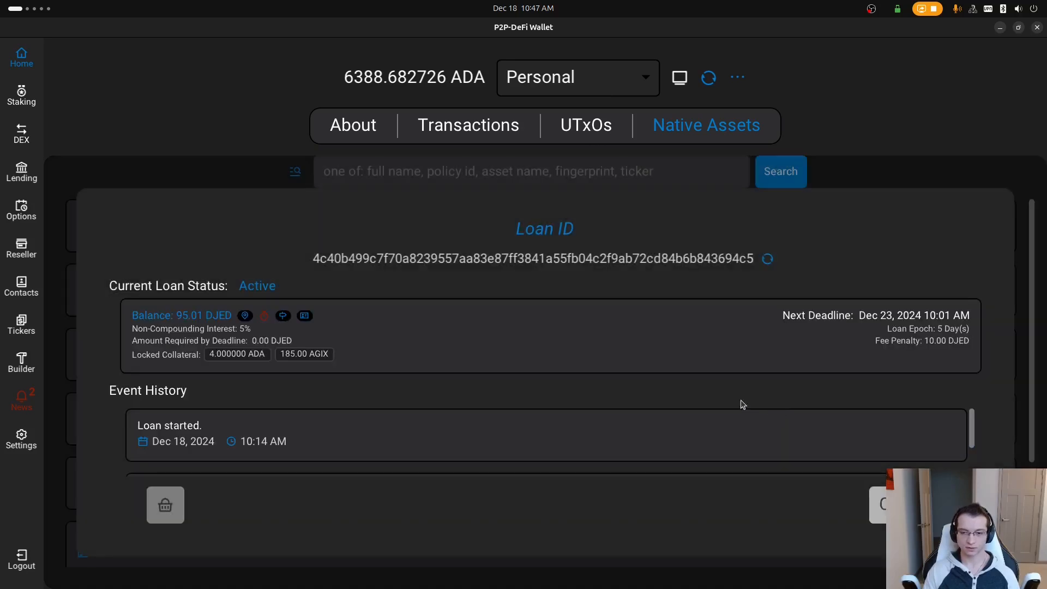
Recheck the active DJED loan's details, next deadline and payment events.
scroll(676, 415, "down", 1)
scroll(336, 417, "up", 1)
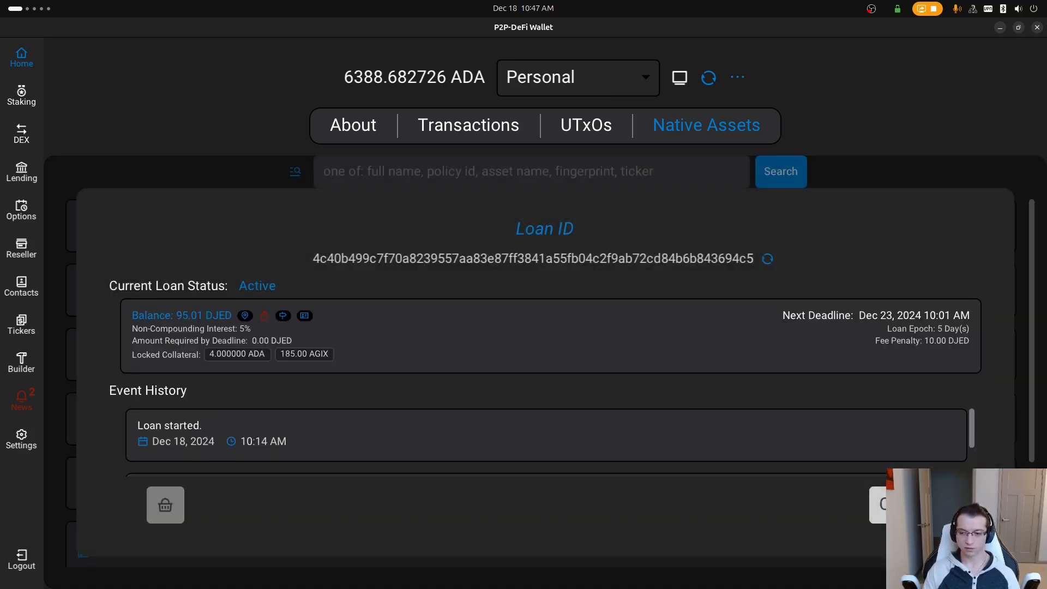
key("Escape")
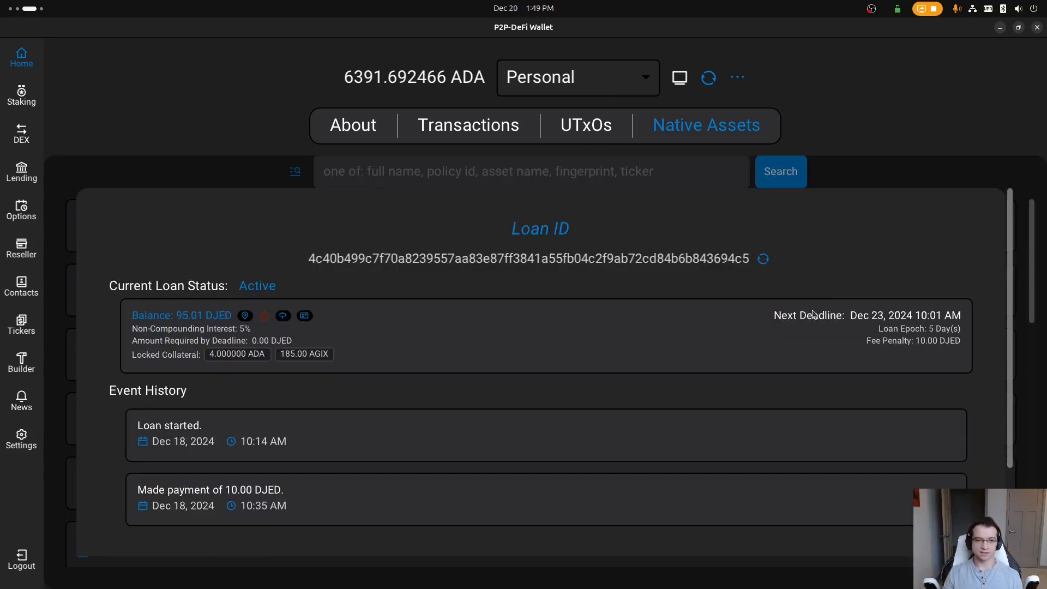
scroll(701, 413, "down", 2)
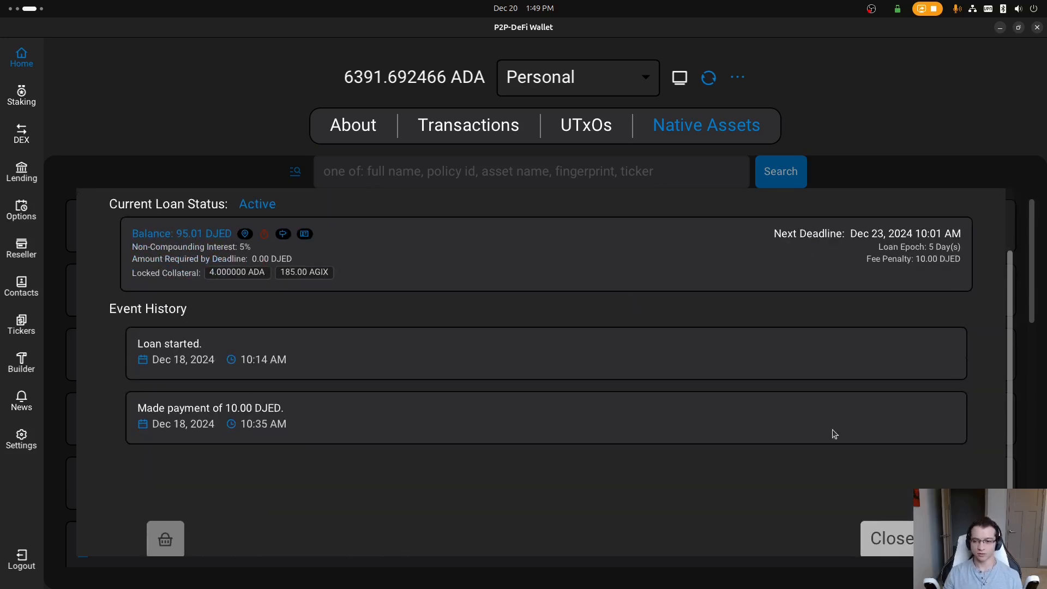
scroll(834, 433, "down", 1)
scroll(823, 437, "up", 3)
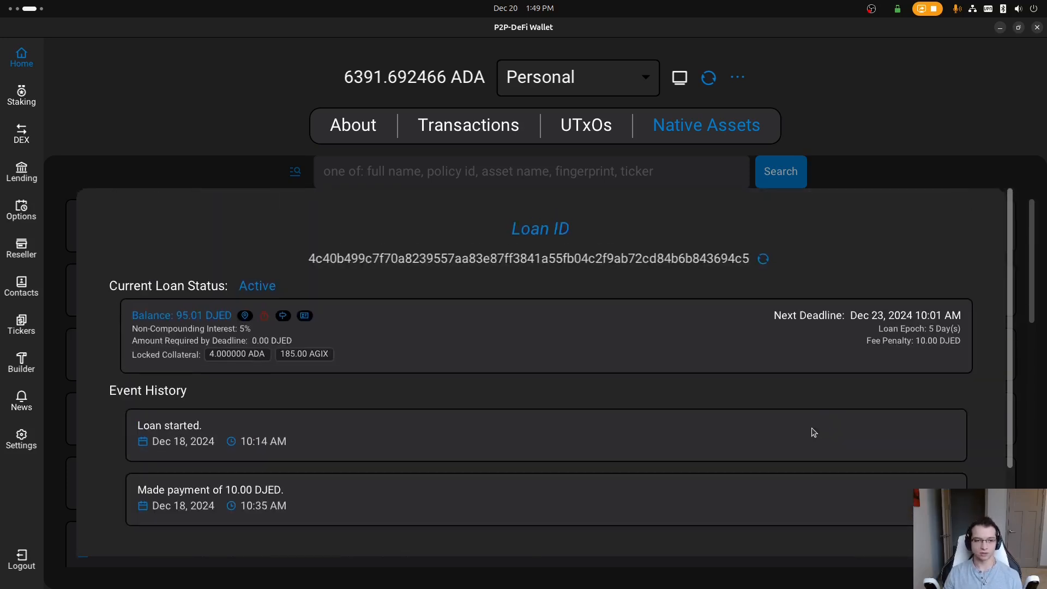
Look through the full list of Loan Keys held by the Personal address.
scroll(813, 433, "down", 3)
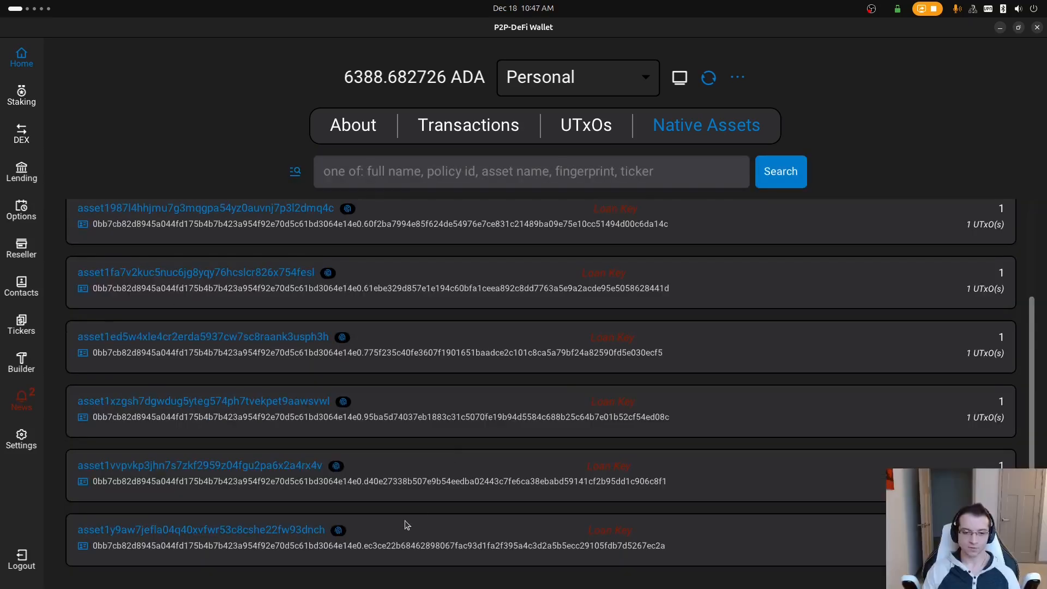
scroll(405, 520, "down", 3)
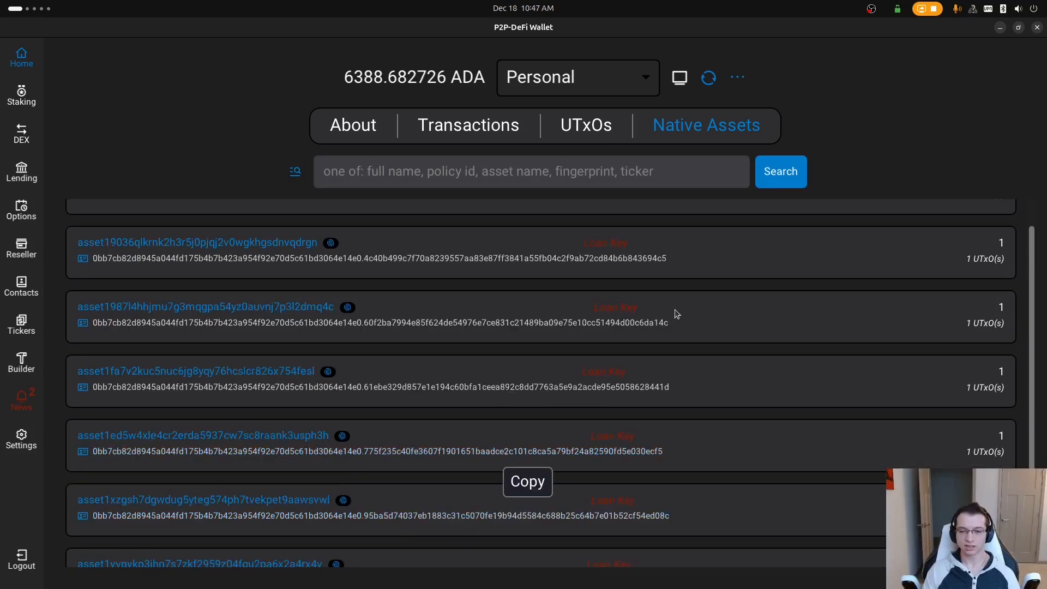
scroll(678, 363, "up", 1)
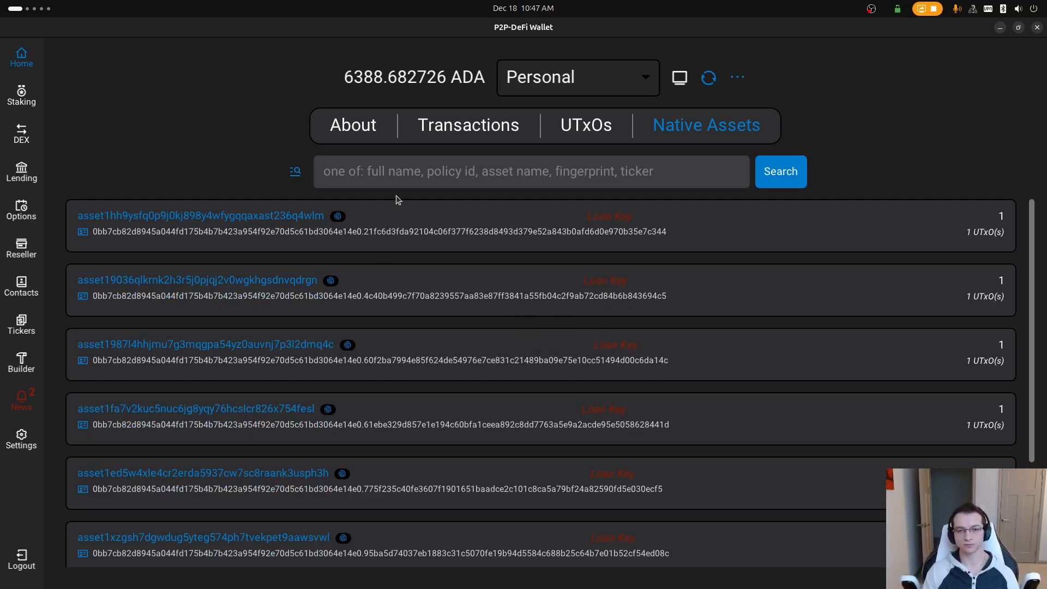
Look over the Personal address's info and recent transactions, and return to its native assets.
left_click(357, 124)
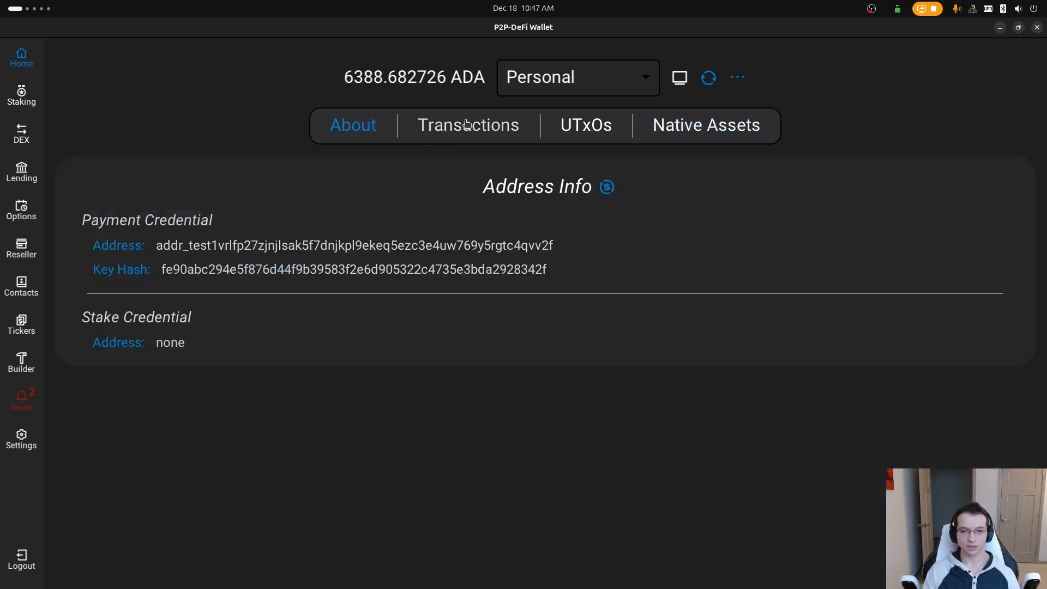
left_click(467, 124)
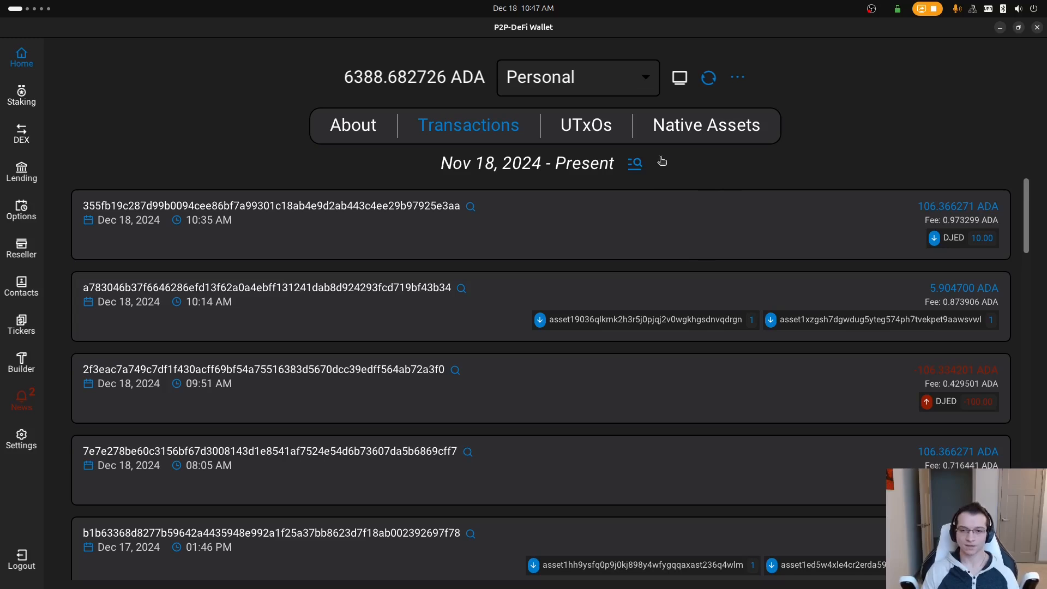
left_click(684, 127)
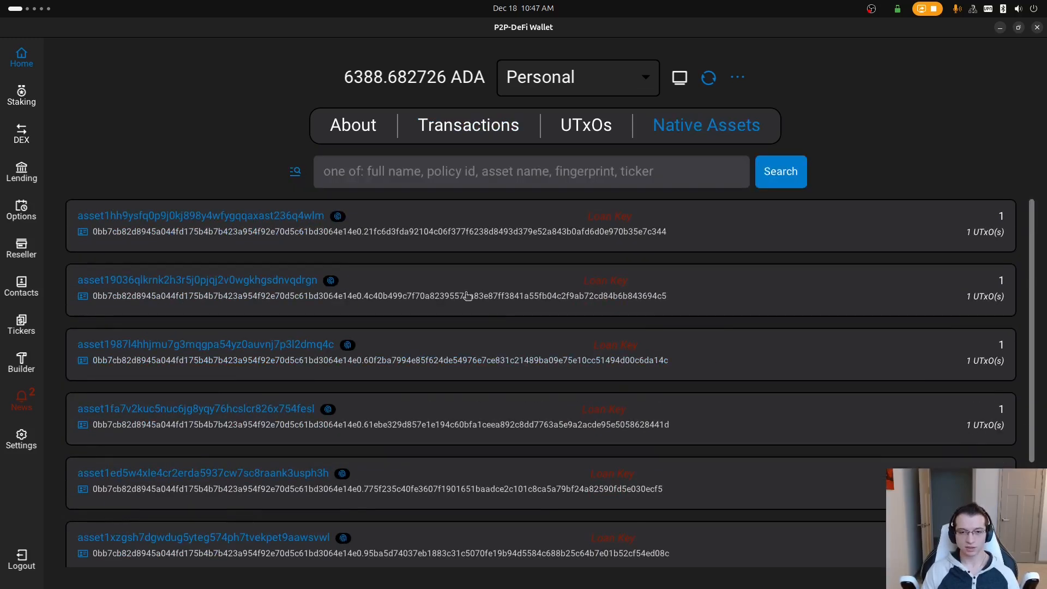
Add burning the first listed Loan Key, from a finished loan, to the transaction builder.
left_click(339, 218)
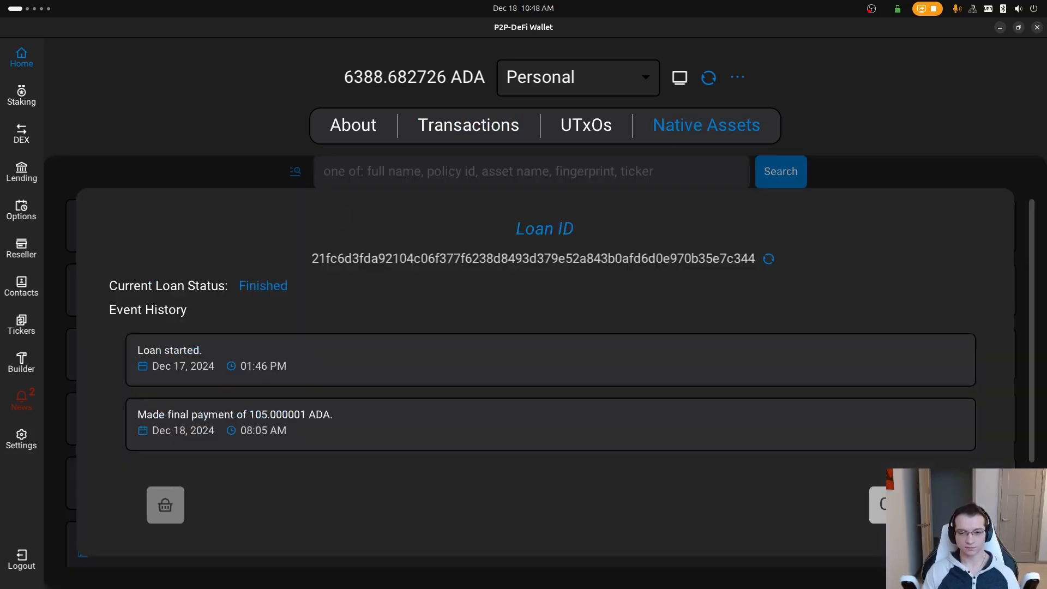
left_click(165, 504)
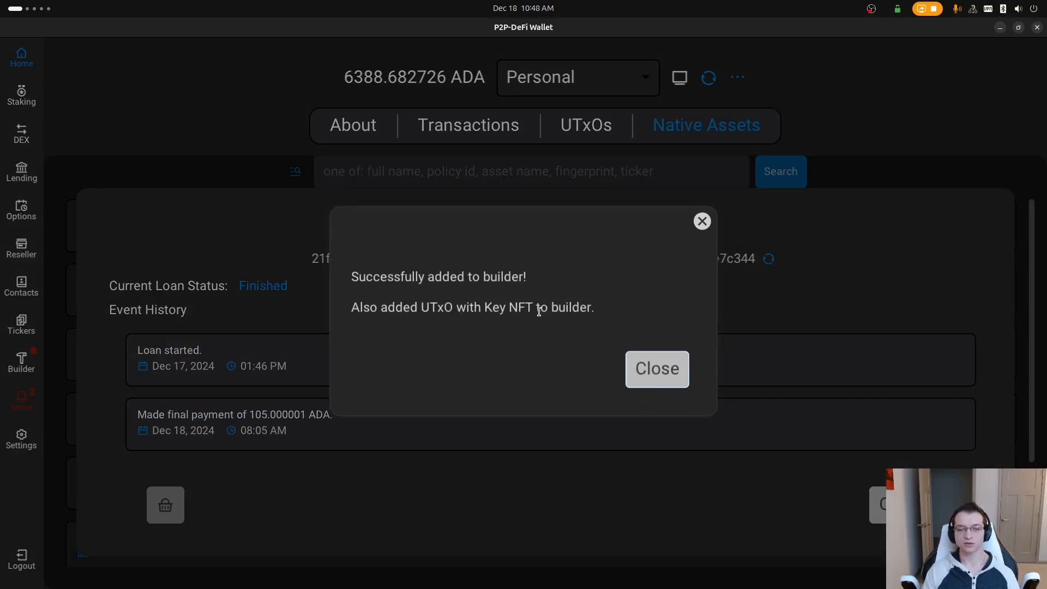
left_click(655, 373)
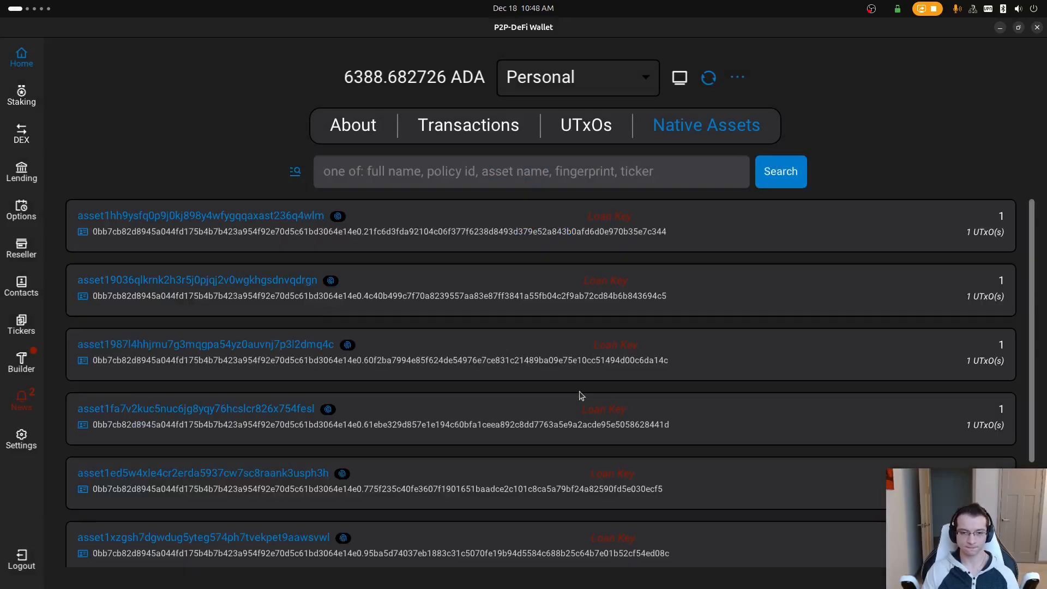
Add burning the third and fourth listed Loan Keys, both from finished loans, to the transaction builder.
left_click(348, 347)
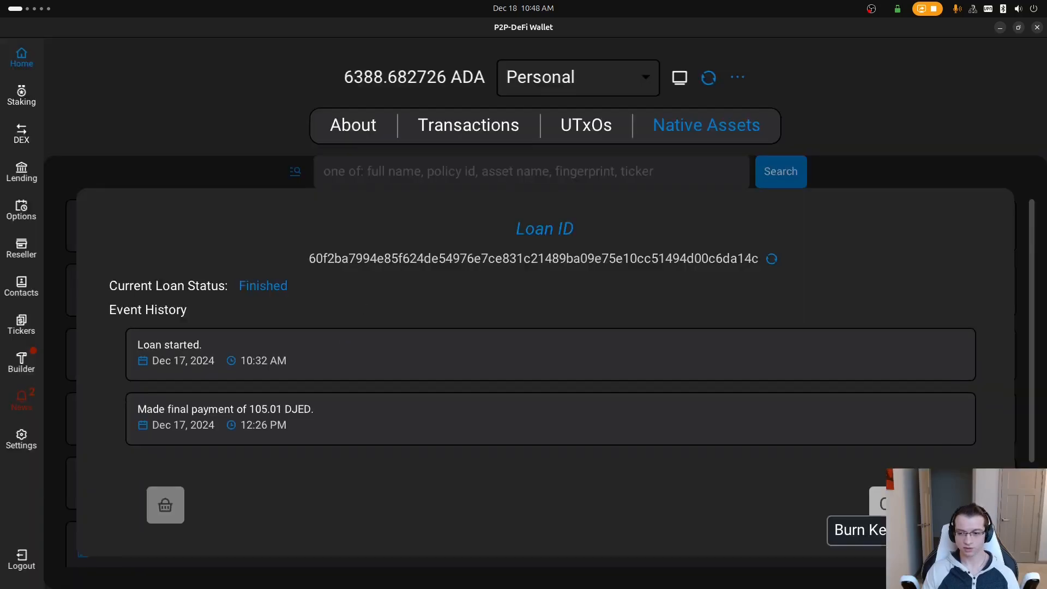
left_click(961, 505)
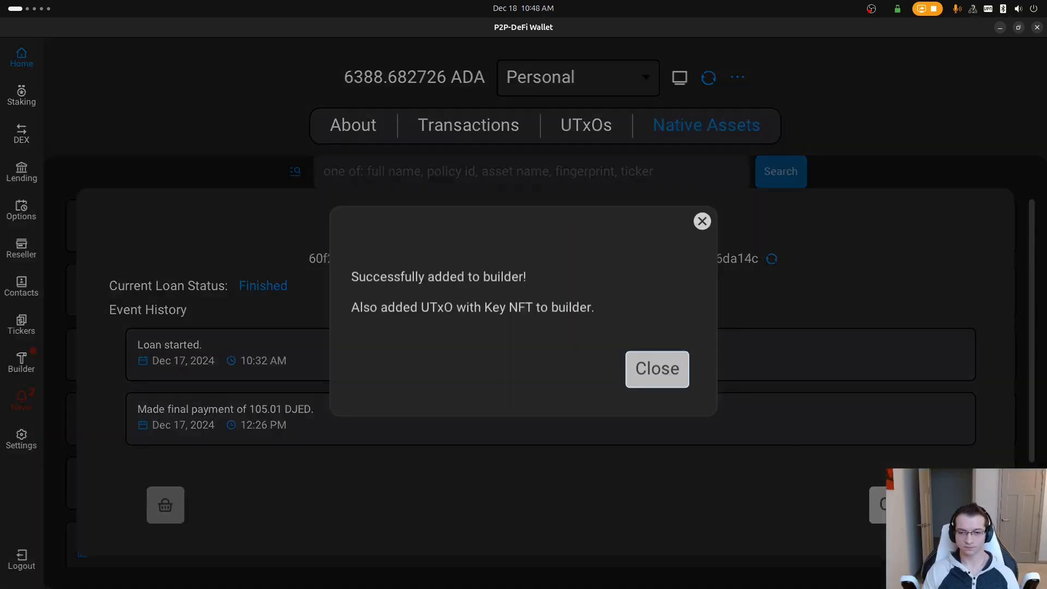
left_click(632, 368)
left_click(902, 505)
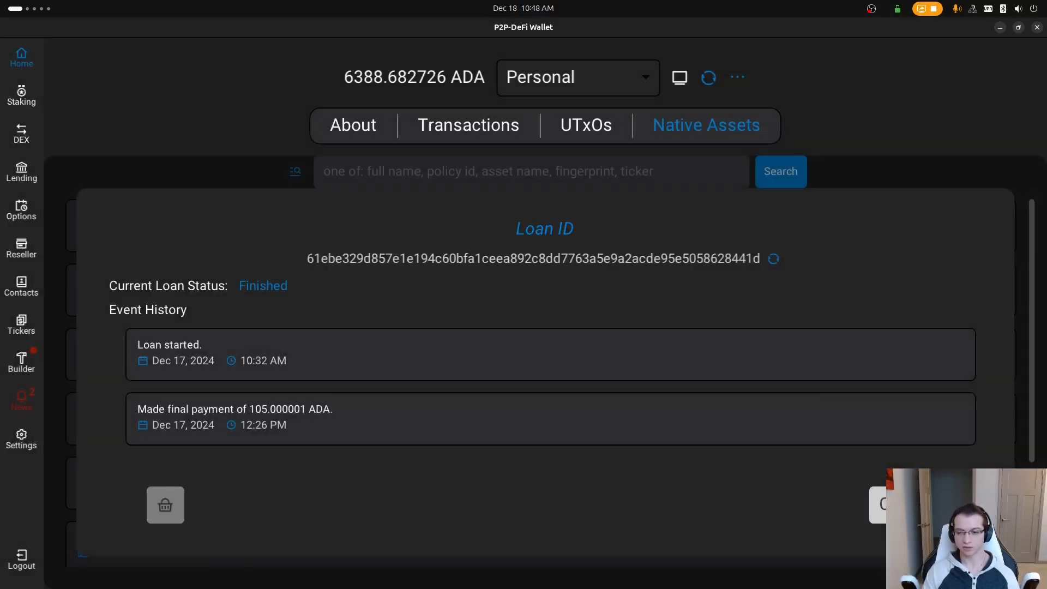
left_click(882, 506)
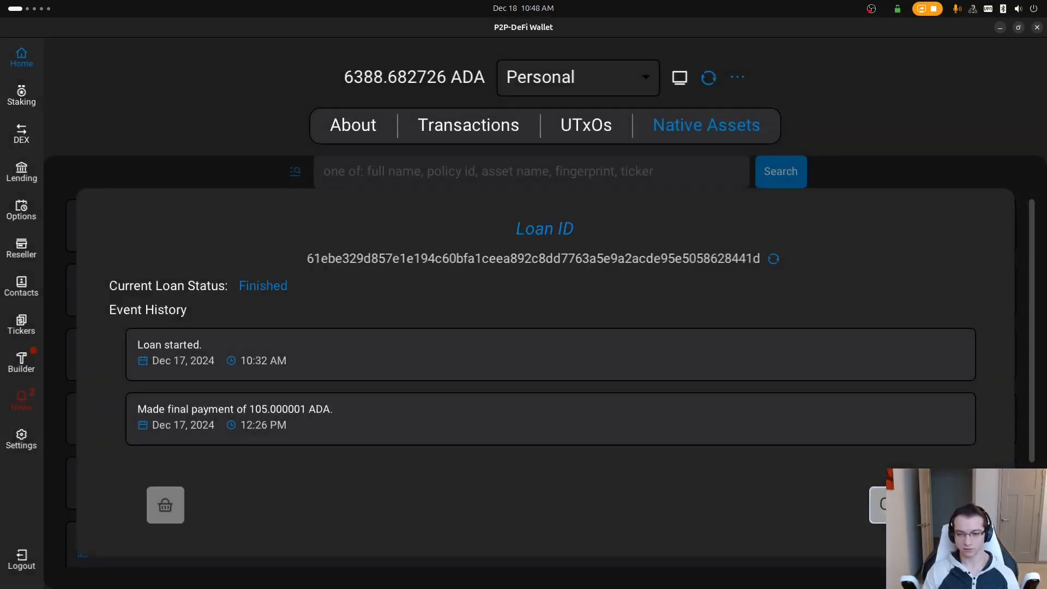
Review the queued Burn Excess Loan Key actions and the Personal UTxOs in the transaction builder.
left_click(25, 360)
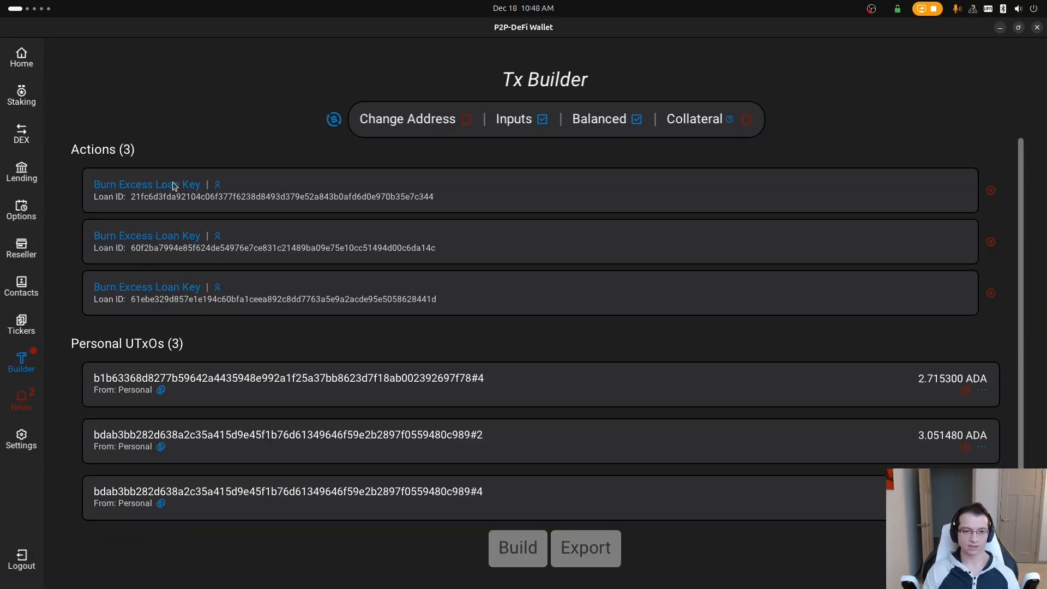
scroll(327, 294, "down", 1)
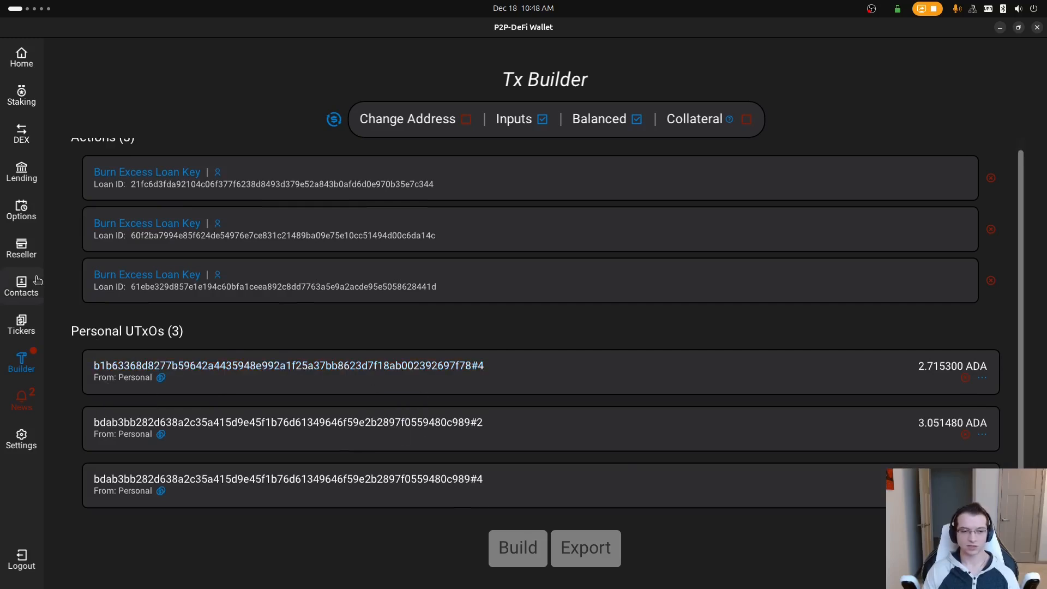
scroll(371, 175, "up", 1)
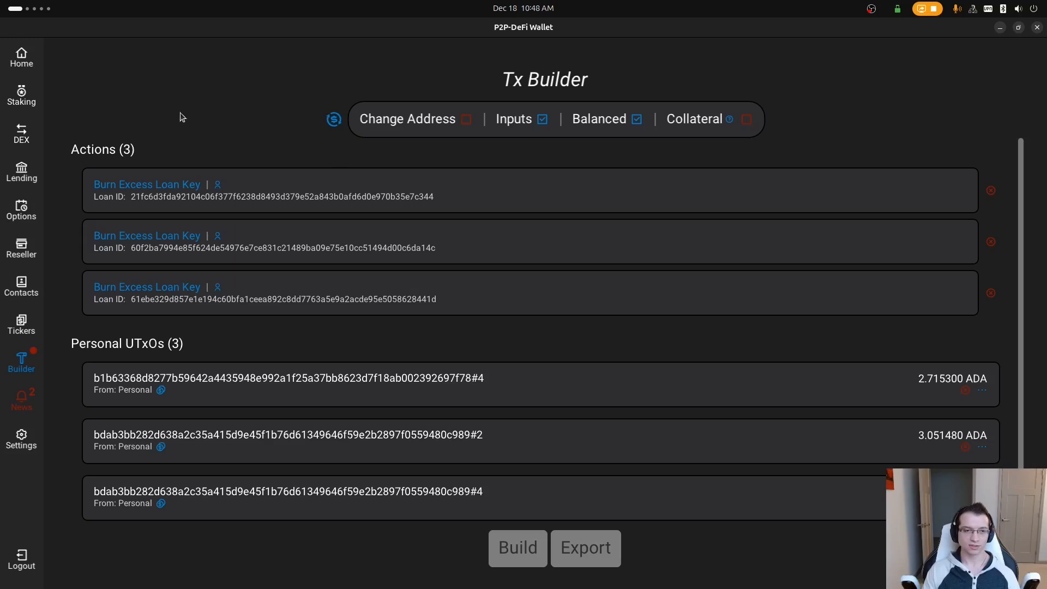
Use the Personal address's 105.000001 ADA UTxO as collateral and set the Personal address as the change address.
left_click(37, 65)
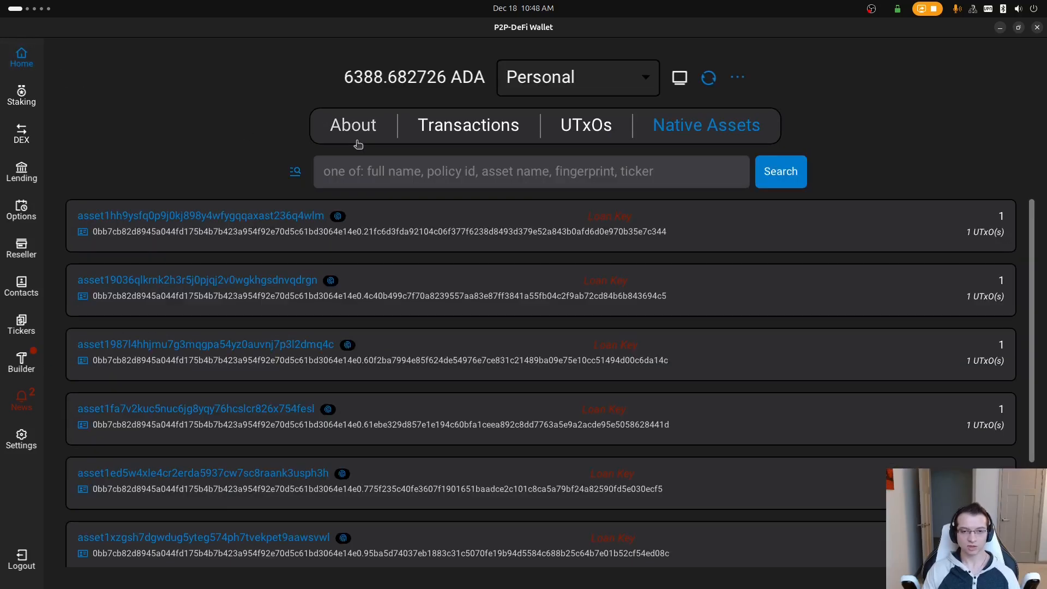
left_click(581, 126)
left_click(953, 221)
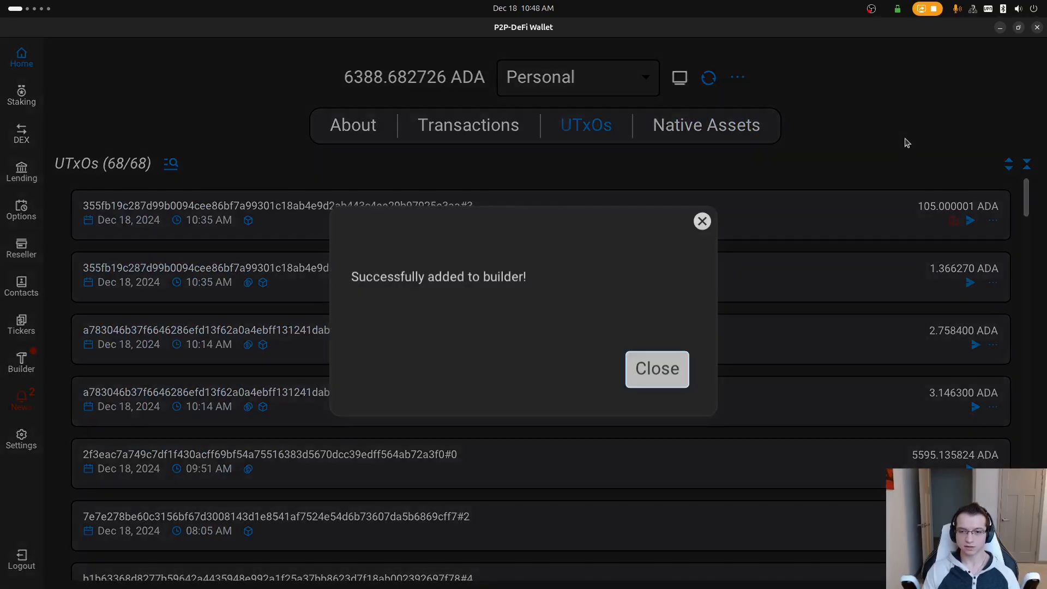
left_click(376, 143)
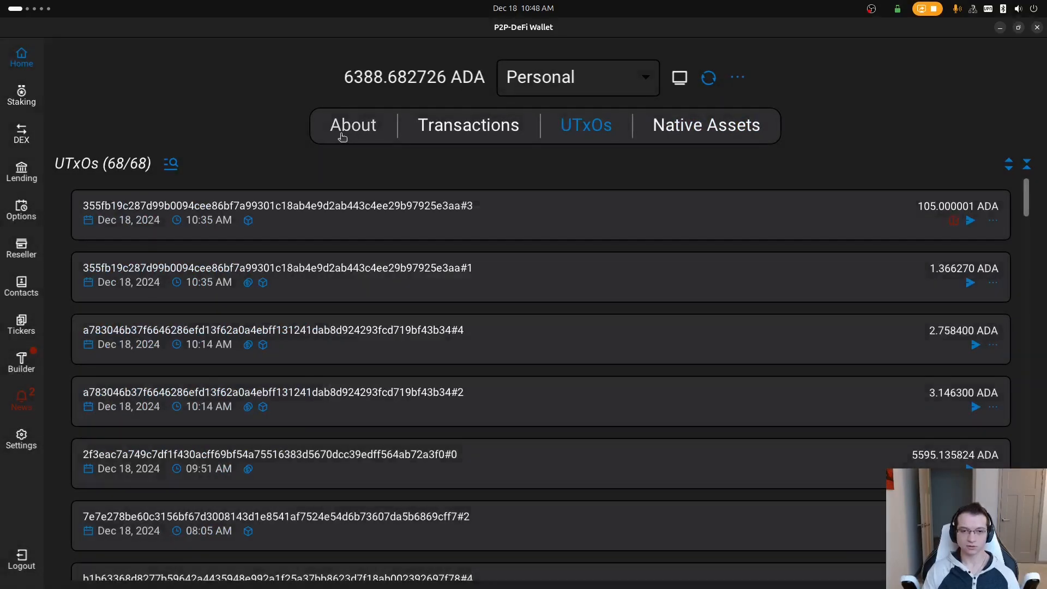
left_click(349, 137)
left_click(607, 186)
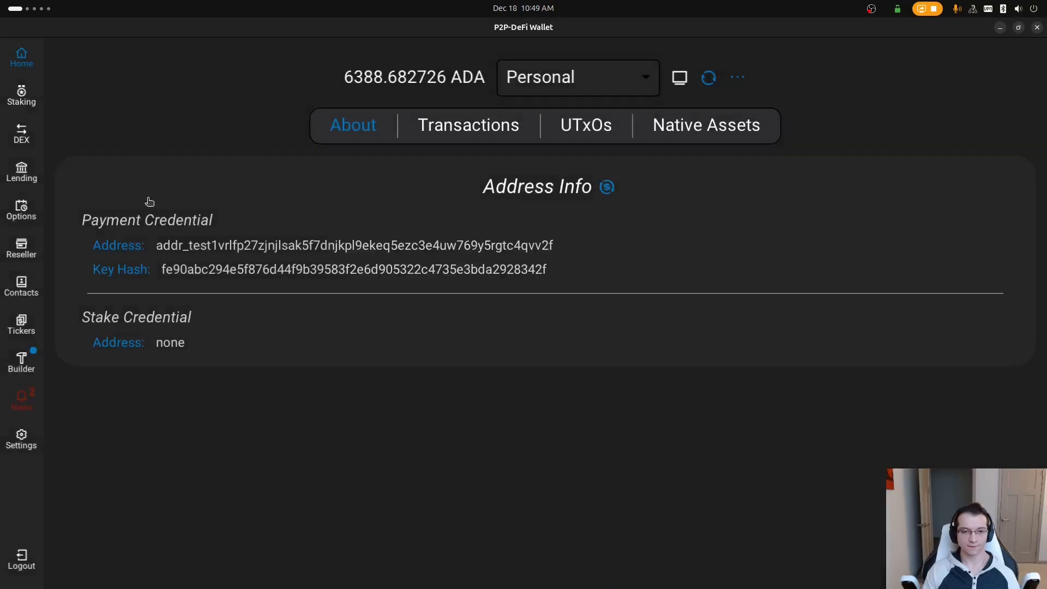
Build the key-burning transaction and export its files to the ~/tx directory.
left_click(32, 365)
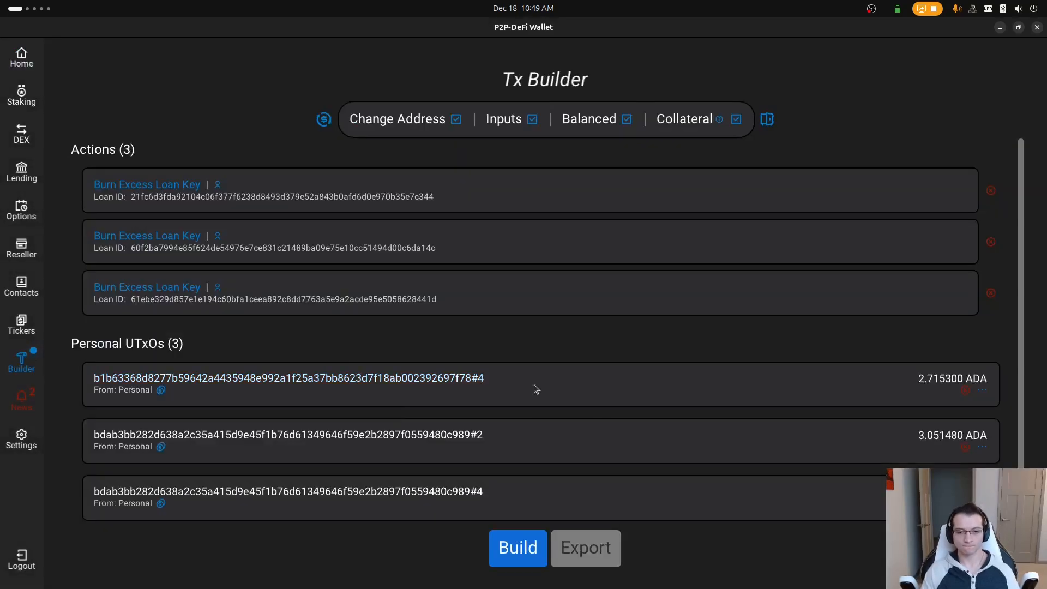
left_click(515, 540)
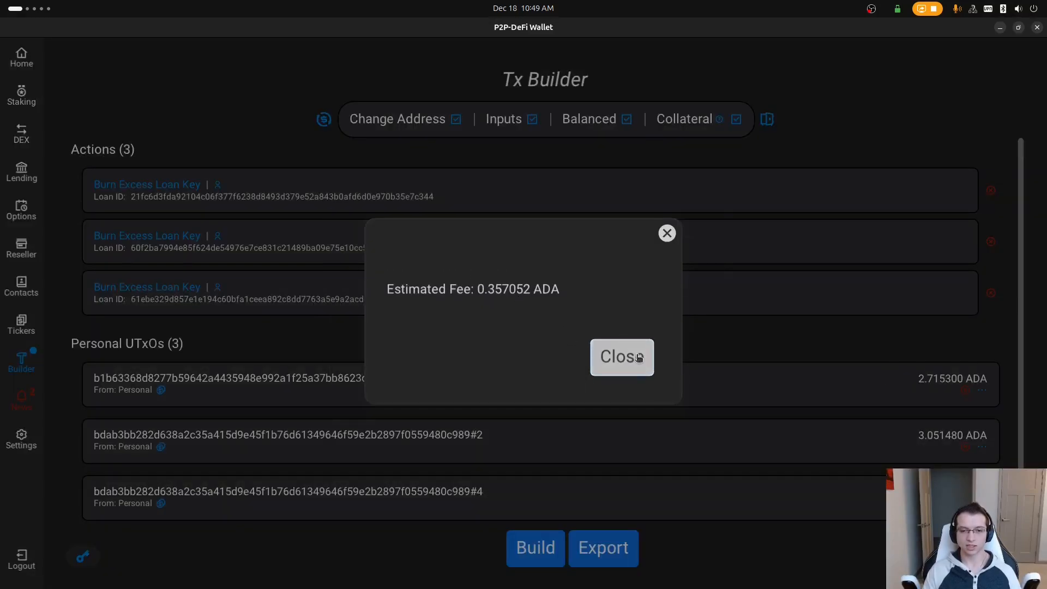
left_click(612, 349)
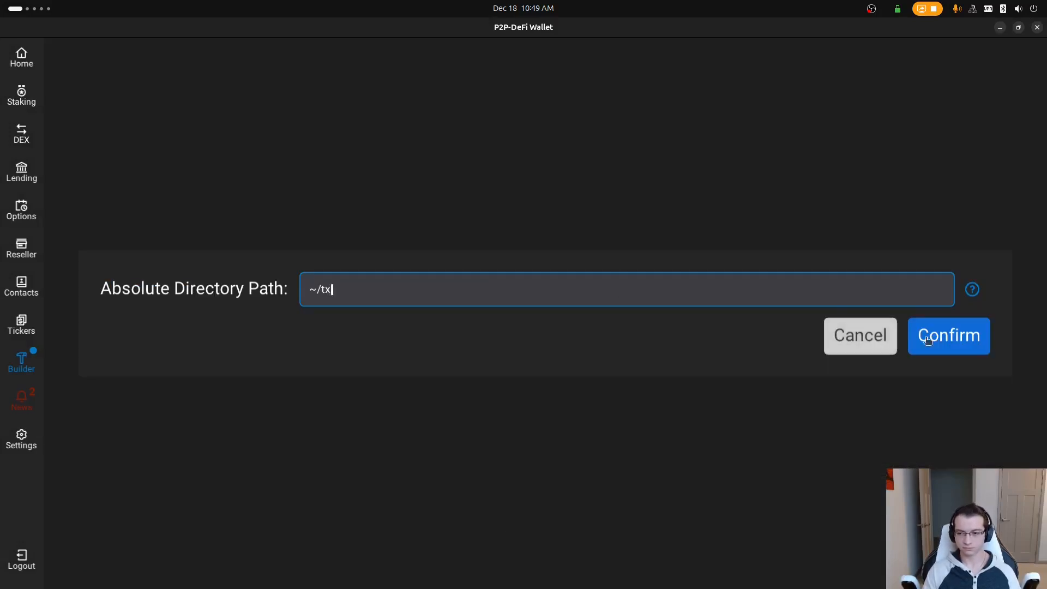
left_click(981, 346)
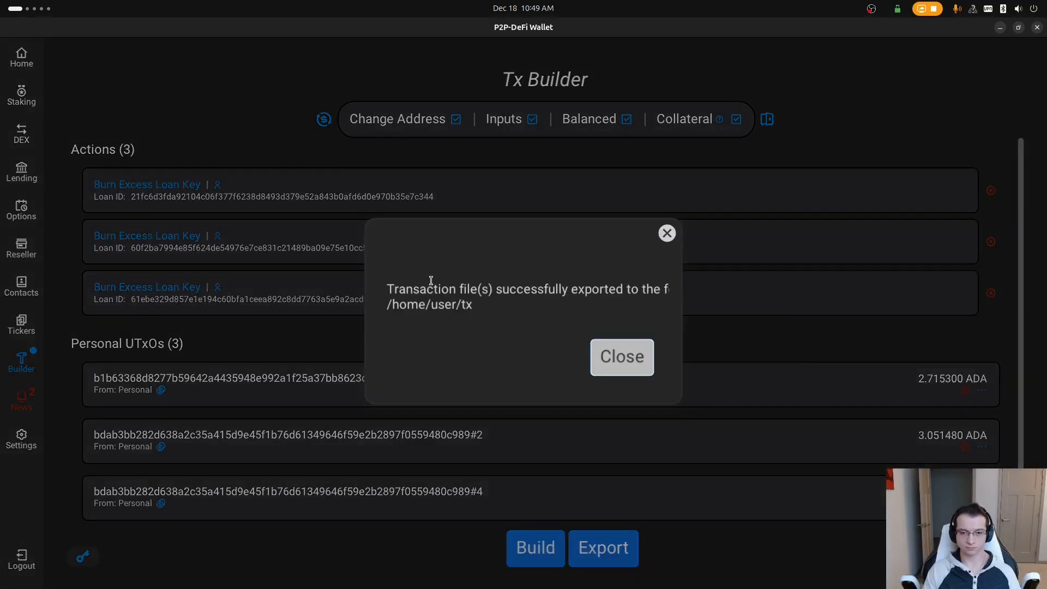
left_click(729, 360)
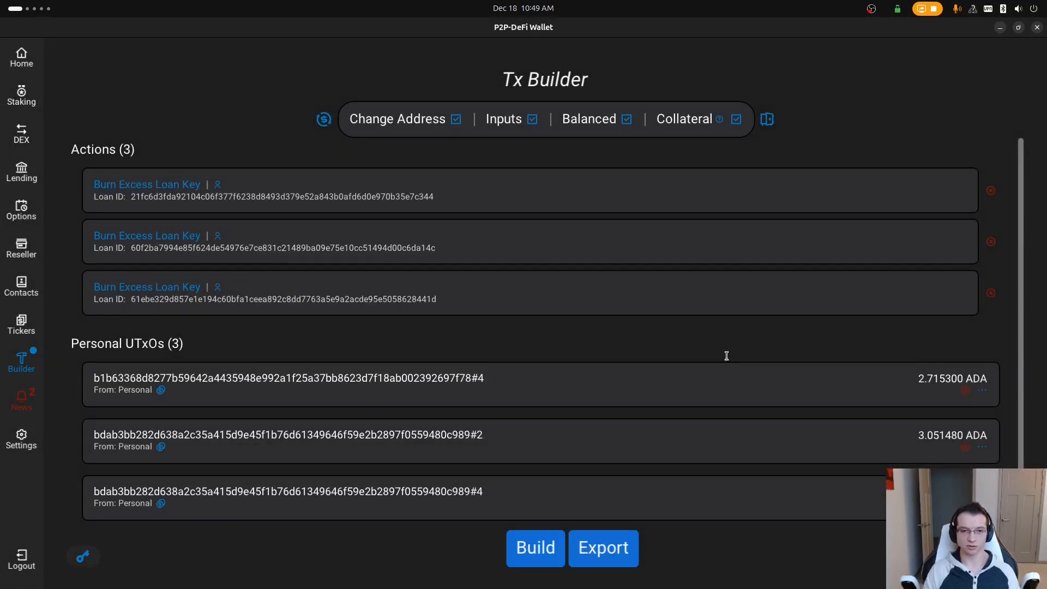
Switch to the terminal and remove the wallets/01Stake.skey signing key option from the recalled cardano-cli transaction sign command.
key("super+Page_Down")
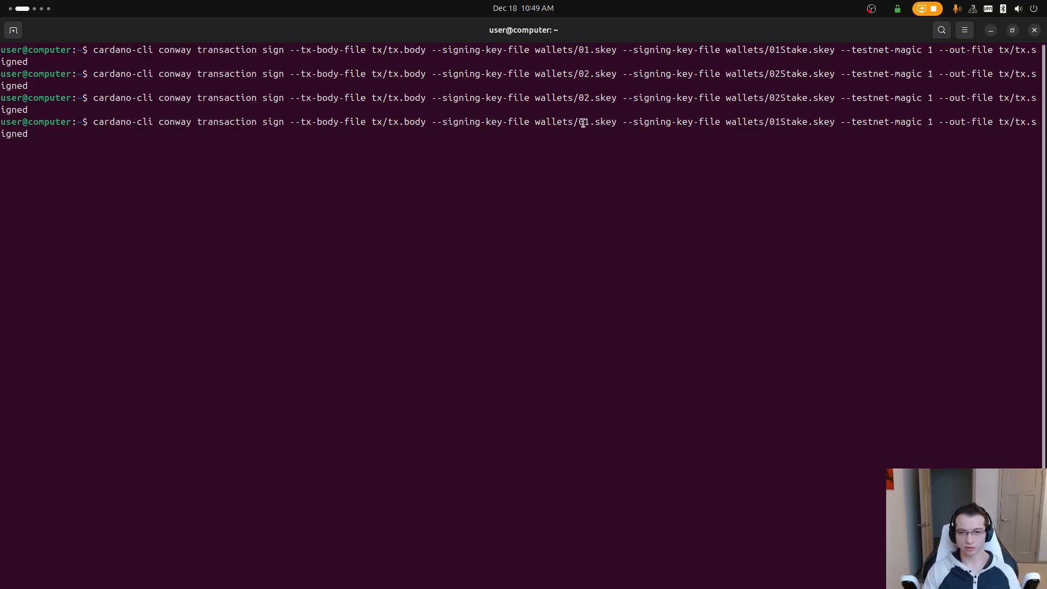
left_click_drag(756, 124, 797, 122)
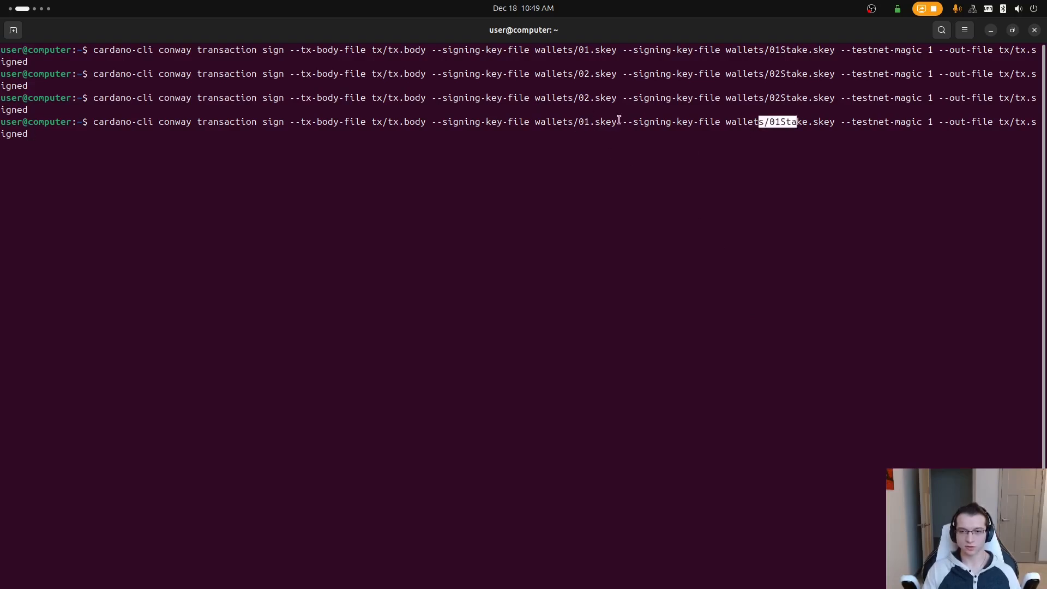
left_click(571, 123)
left_click_drag(571, 123, 607, 121)
left_click(764, 117)
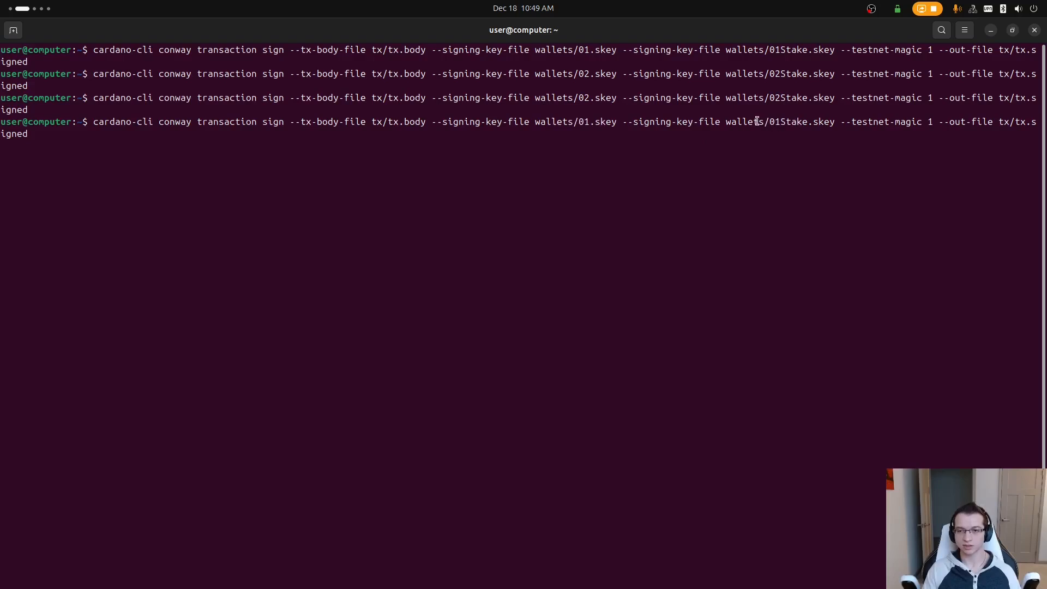
left_click_drag(756, 122, 792, 121)
left_click(743, 125)
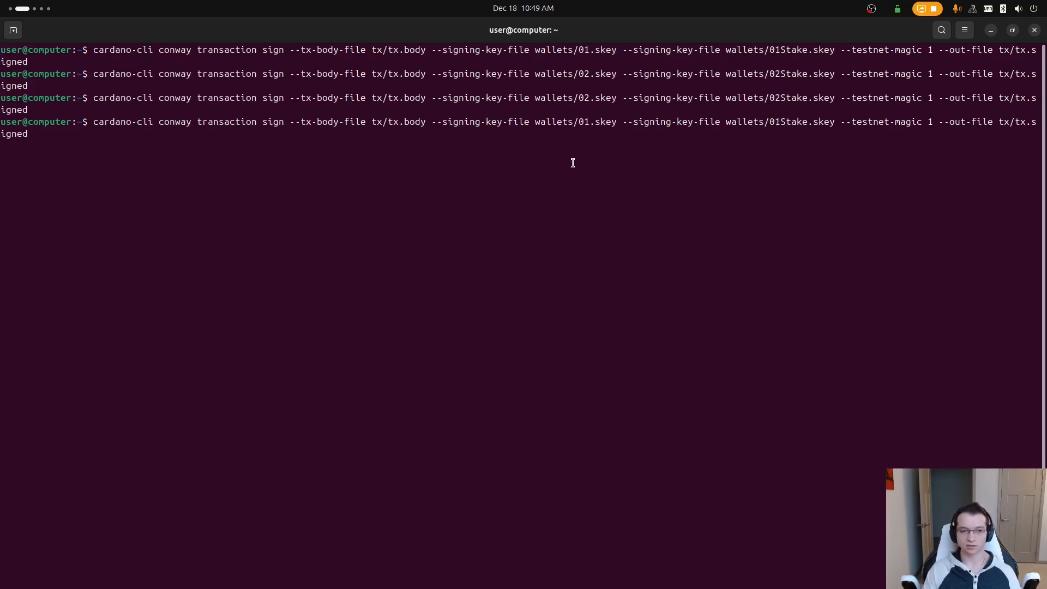
key("ctrl+Left")
key("ctrl+Left")
key("ctrl+Left")
key("ctrl+Left")
key("ctrl+Left")
key("ctrl+Left")
key("ctrl+Left")
key("ctrl+Left")
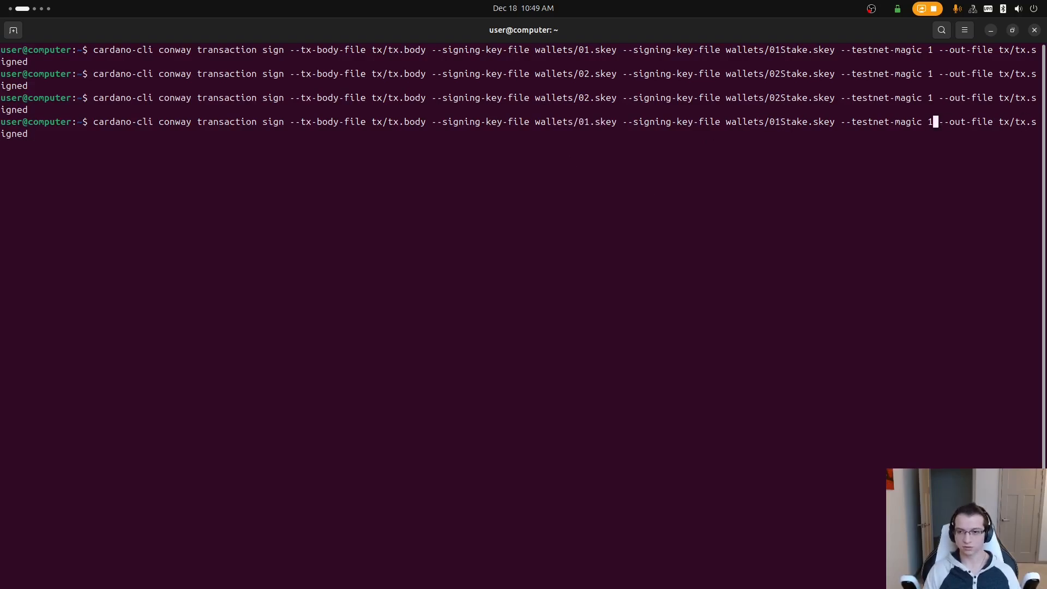
key("Left")
key("Left")
key("Left")
key("BackSpace")
key("BackSpace")
key("BackSpace")
key("BackSpace")
key("BackSpace")
key("BackSpace")
key("BackSpace")
key("BackSpace")
key("BackSpace")
key("BackSpace")
key("BackSpace")
key("BackSpace")
key("BackSpace")
key("BackSpace")
key("BackSpace")
key("BackSpace")
key("BackSpace")
key("BackSpace")
key("BackSpace")
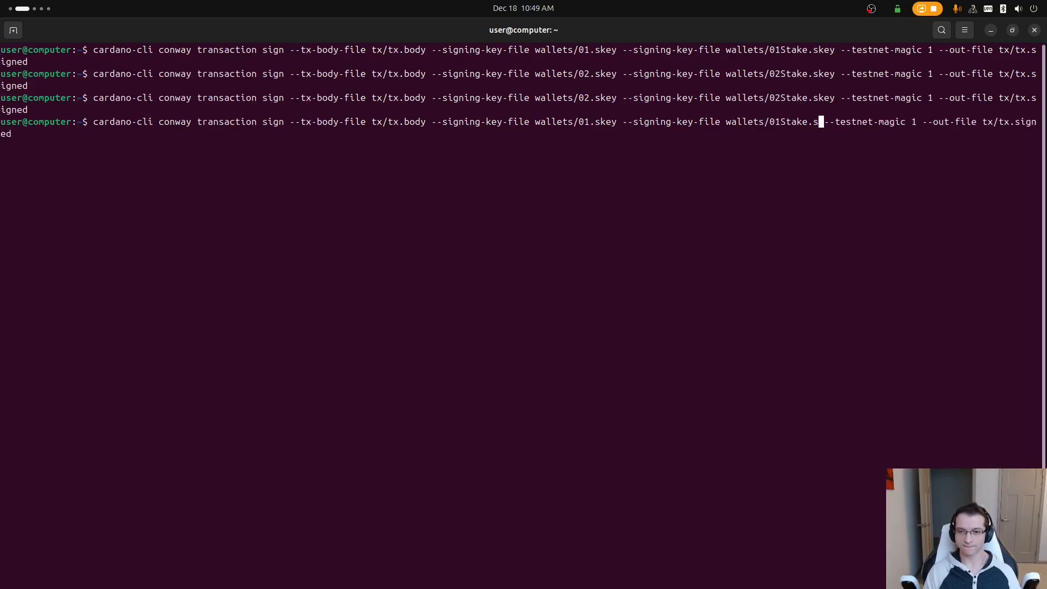
key("BackSpace")
key("BackSpace")
key("BackSpace")
key("BackSpace")
key("BackSpace")
key("BackSpace")
key("BackSpace")
key("BackSpace")
key("BackSpace")
key("BackSpace")
key("BackSpace")
key("BackSpace")
key("BackSpace")
key("BackSpace")
key("BackSpace")
key("BackSpace")
key("BackSpace")
key("BackSpace")
key("BackSpace")
key("BackSpace")
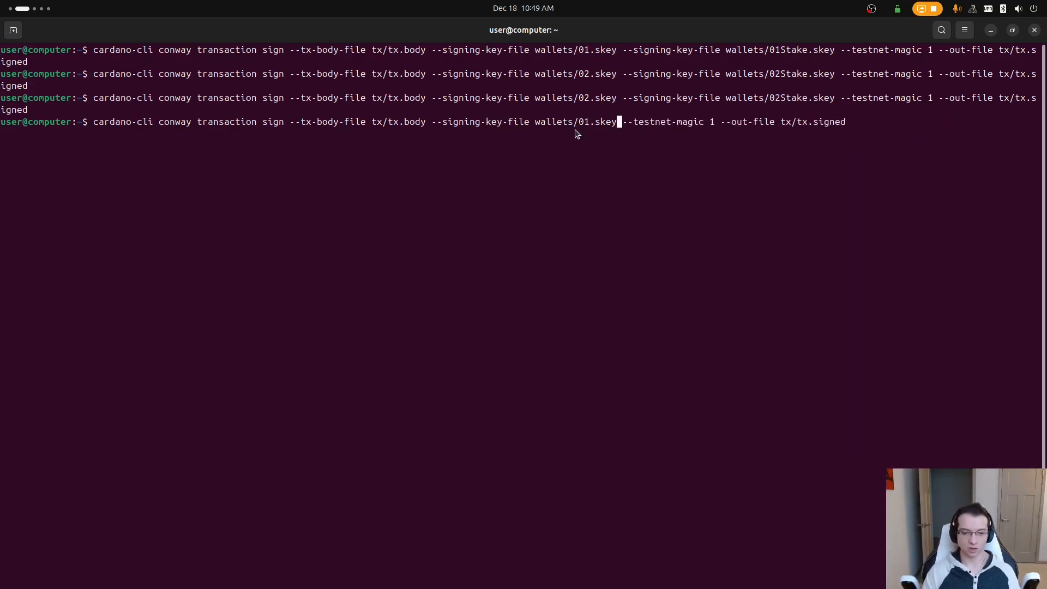
Switch back to the wallet and check which key witnesses the built transaction requires.
key("ctrl+alt+Left")
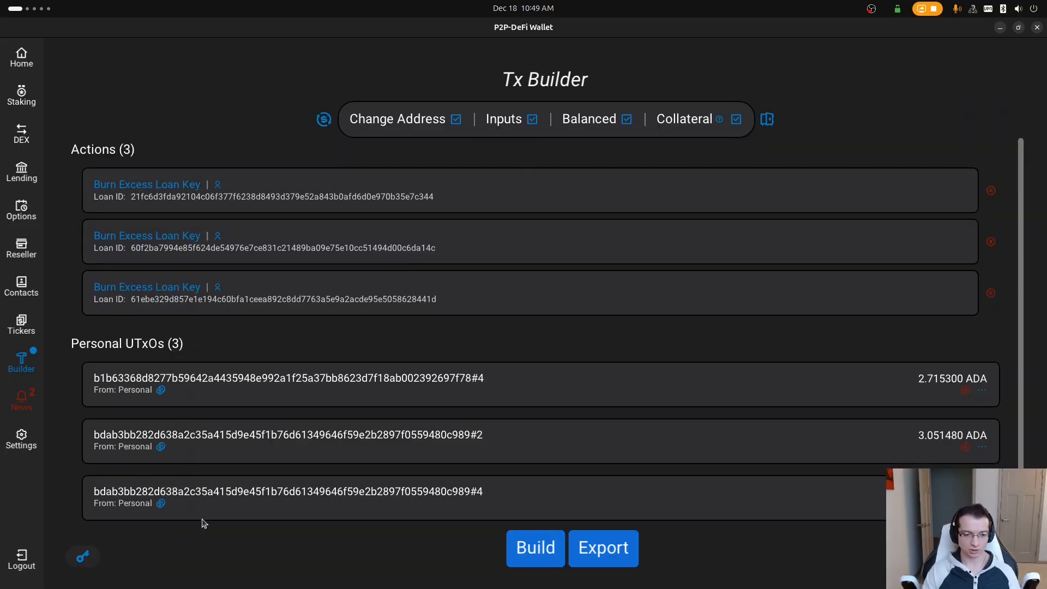
left_click(76, 556)
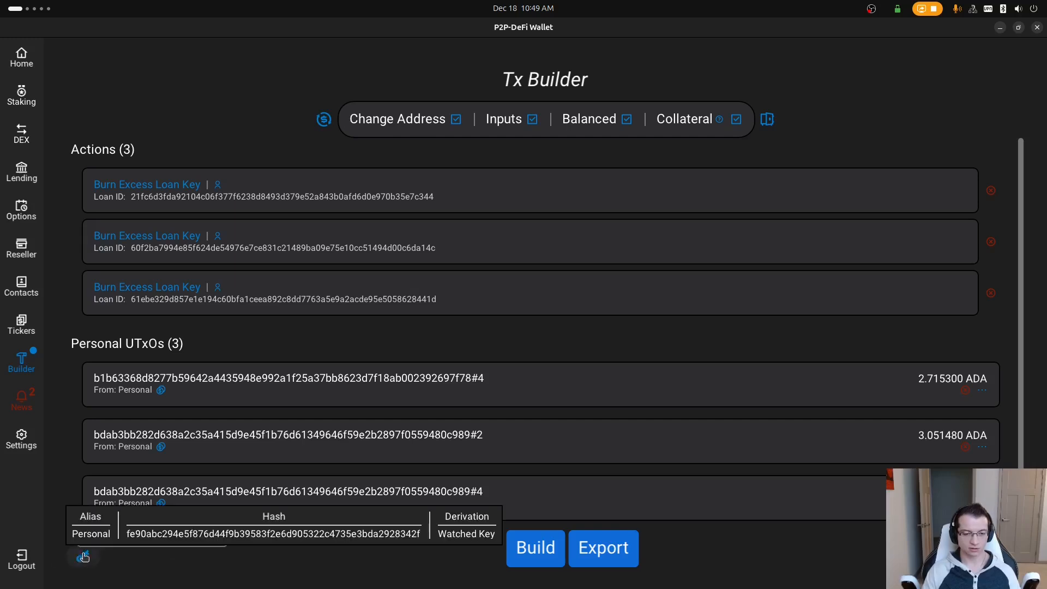
left_click(208, 561)
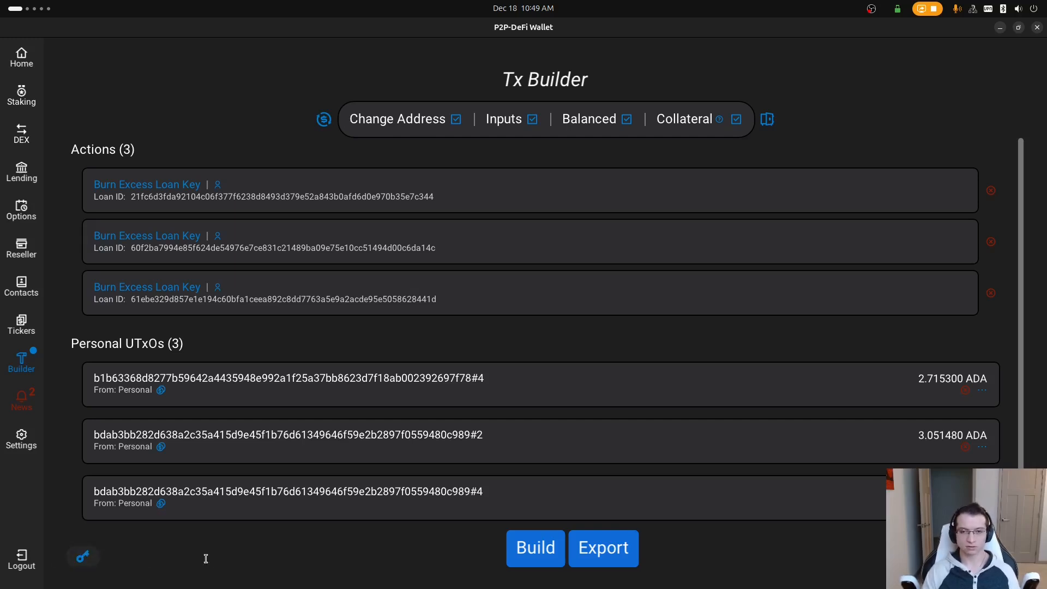
Sign tx/tx.body in the terminal using only wallets/01.skey on testnet magic 1, output tx/tx.signed, and return to the wallet.
key("ctrl+alt+Right")
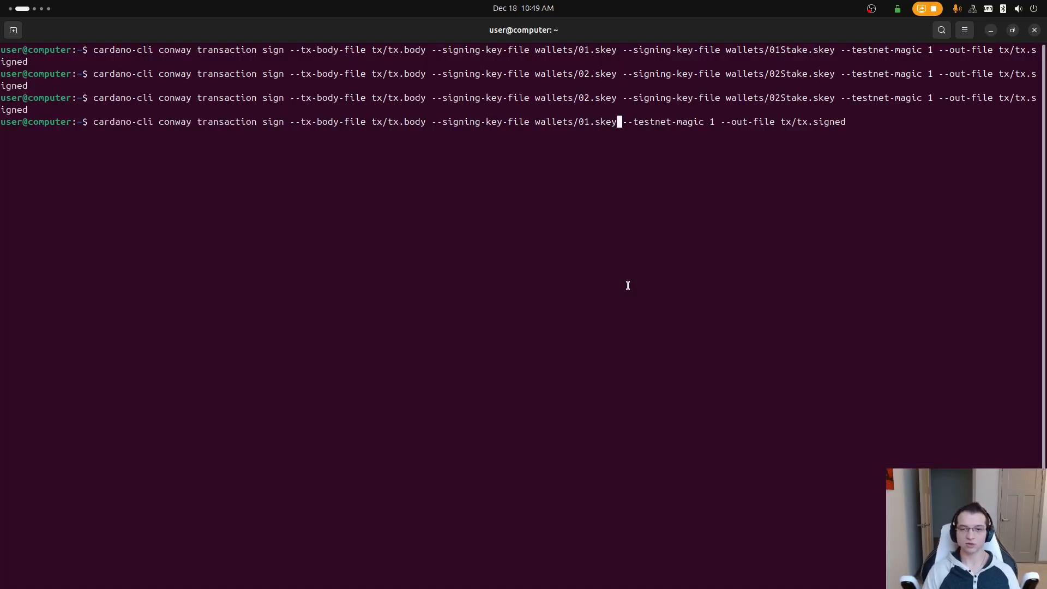
key("Return")
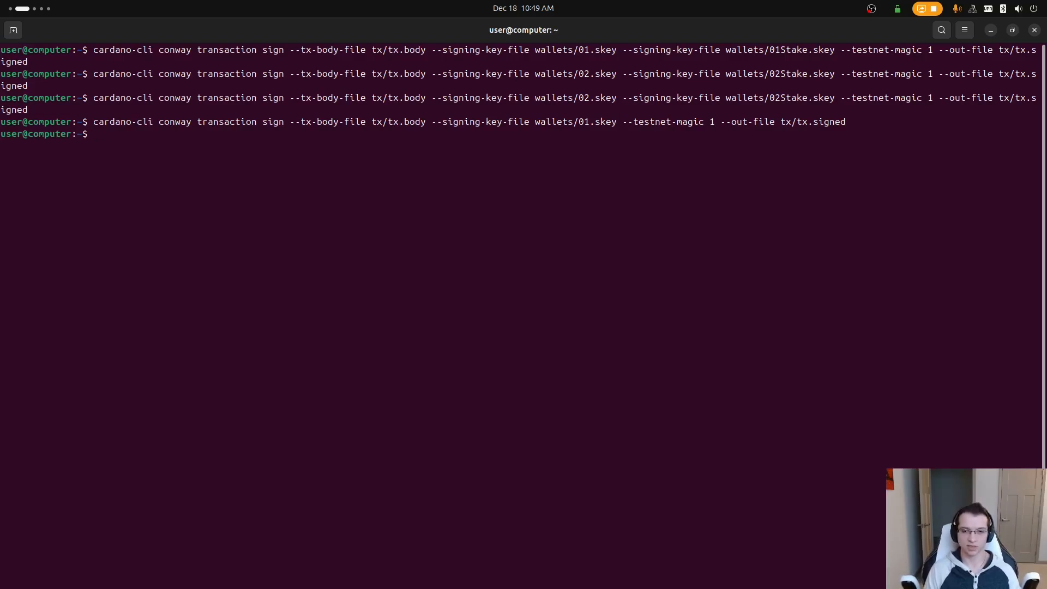
key("super+Page_Up")
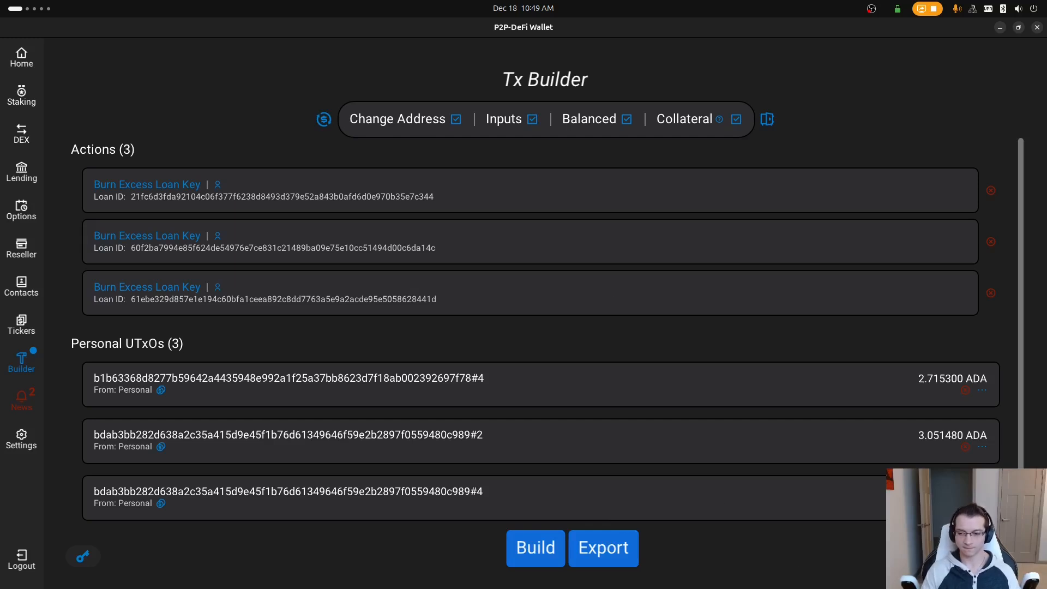
Submit the signed key-burning transaction from the file ~/tx/tx.signed and dismiss the submission notice.
left_click(1007, 556)
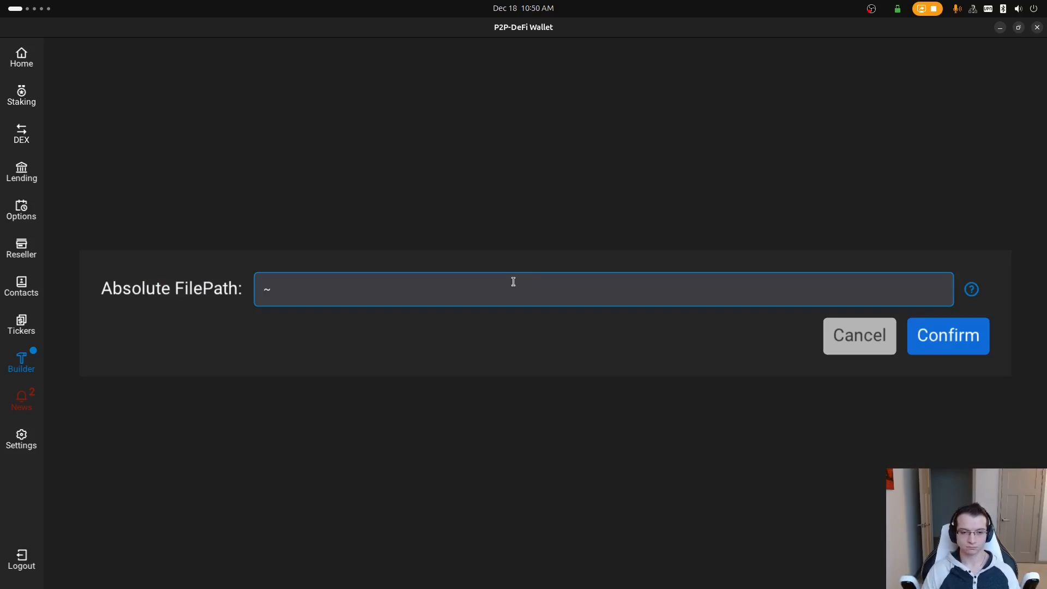
type("/tx/tx.s")
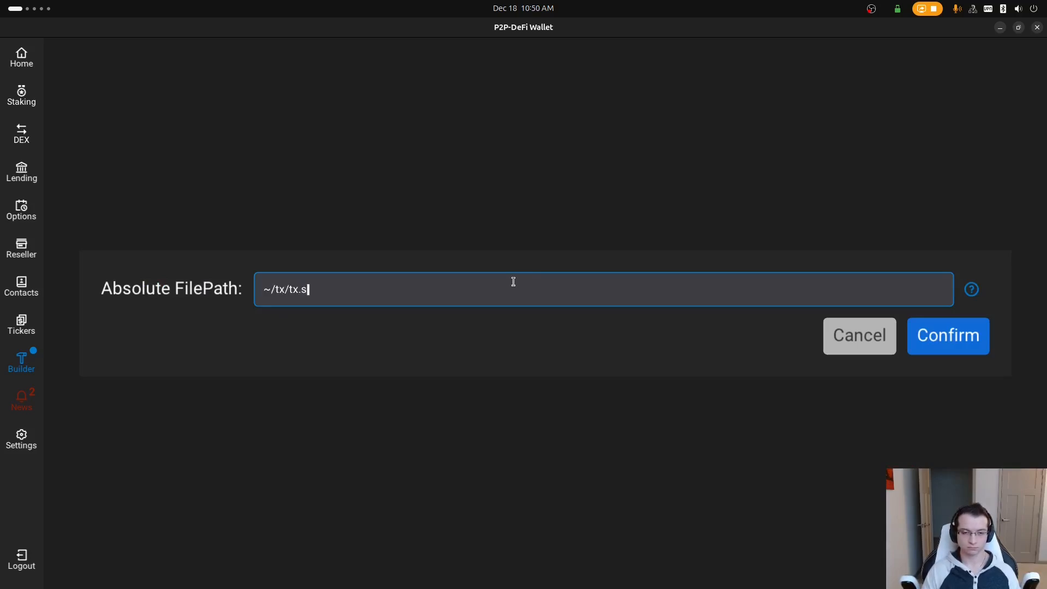
type("igned")
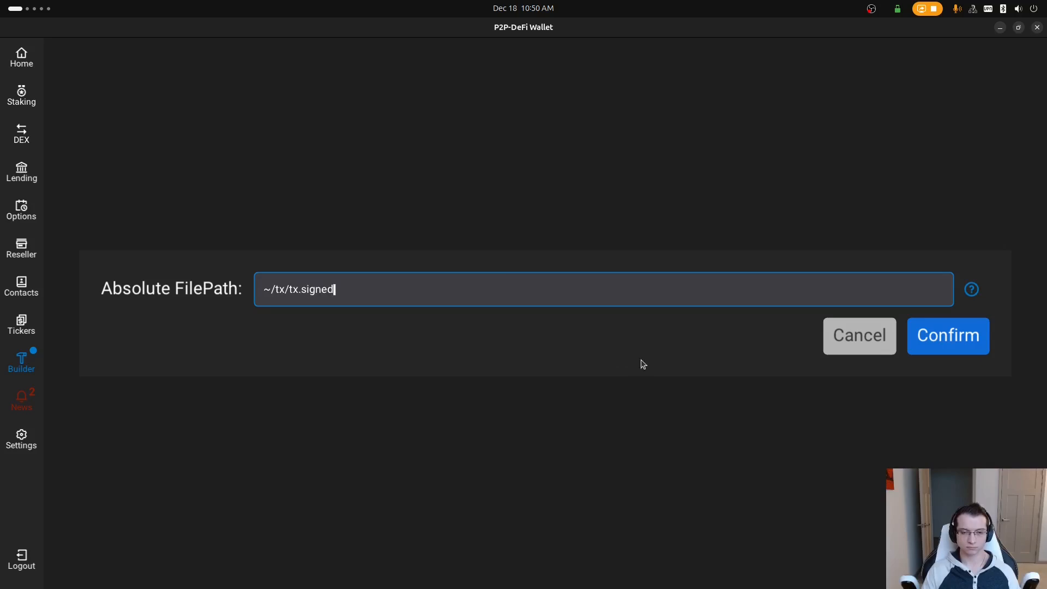
left_click(947, 335)
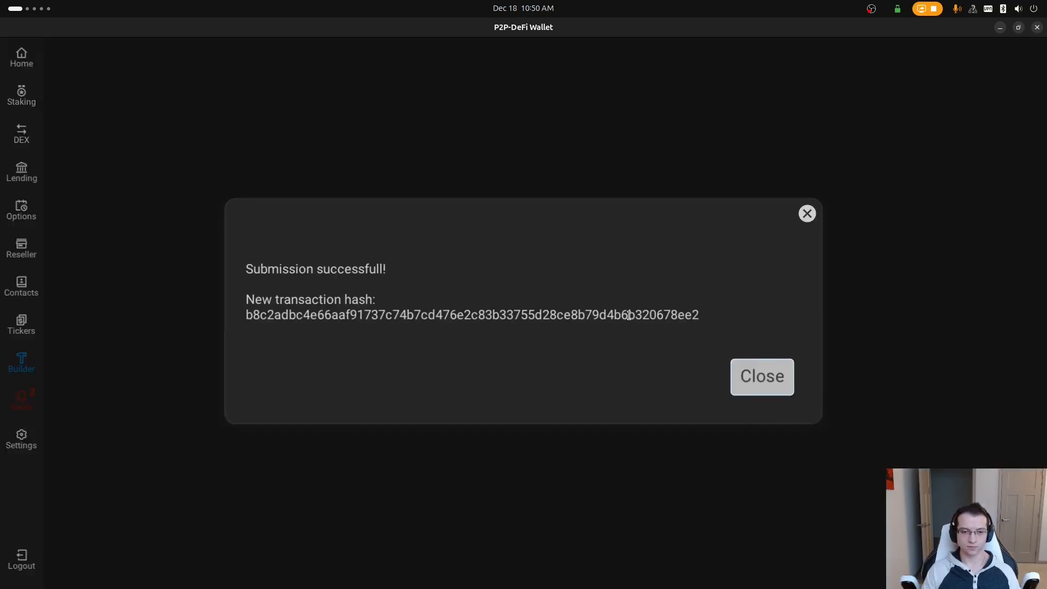
left_click(760, 375)
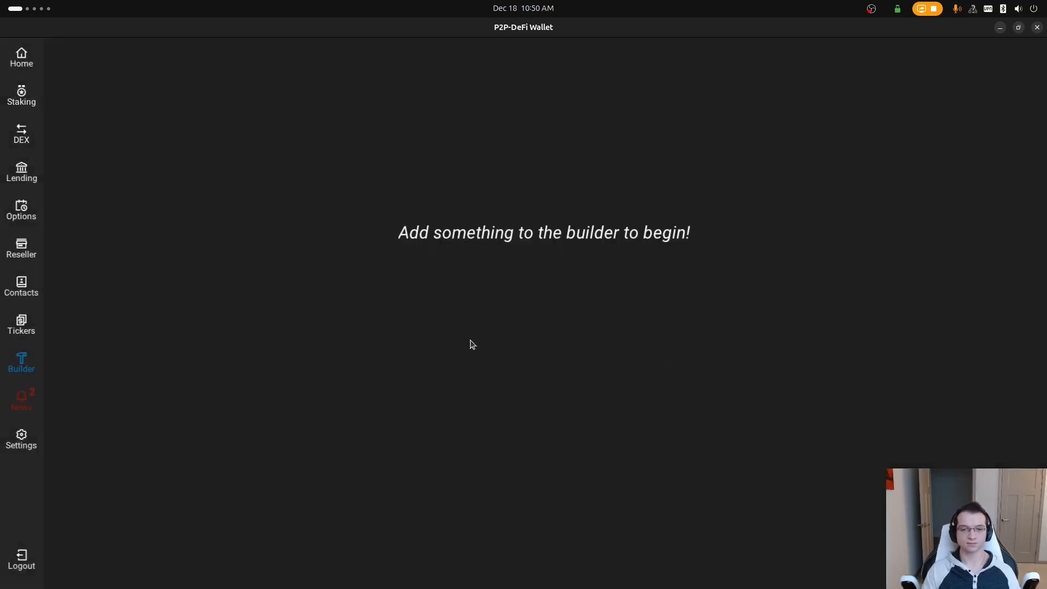
Examine the Loan Keys among the Personal wallet's native assets and check the loan statuses of the keys starting 4c40b499 and ec3ce22b.
left_click(27, 55)
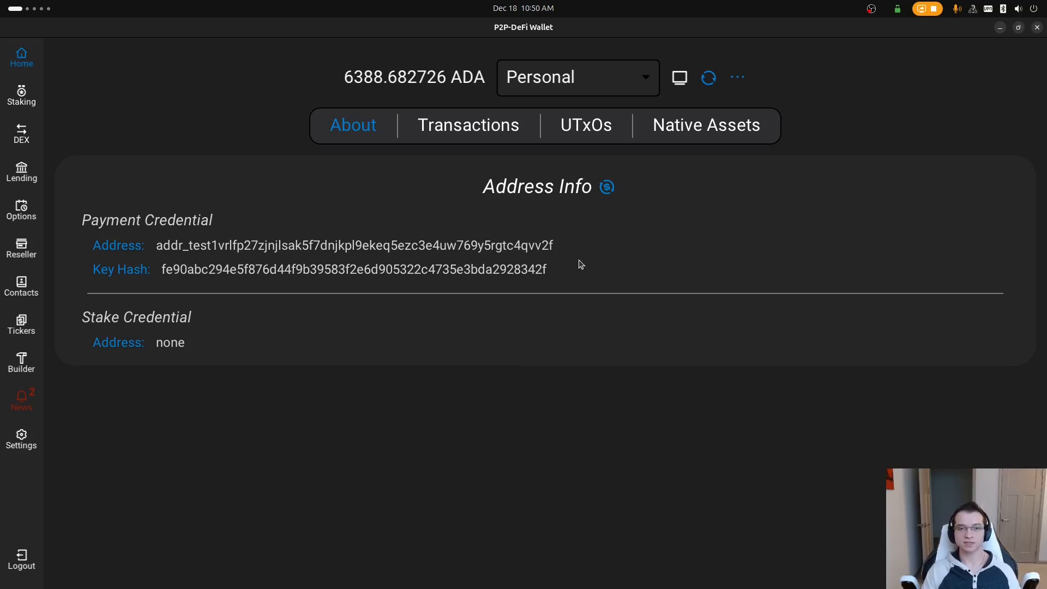
left_click(672, 125)
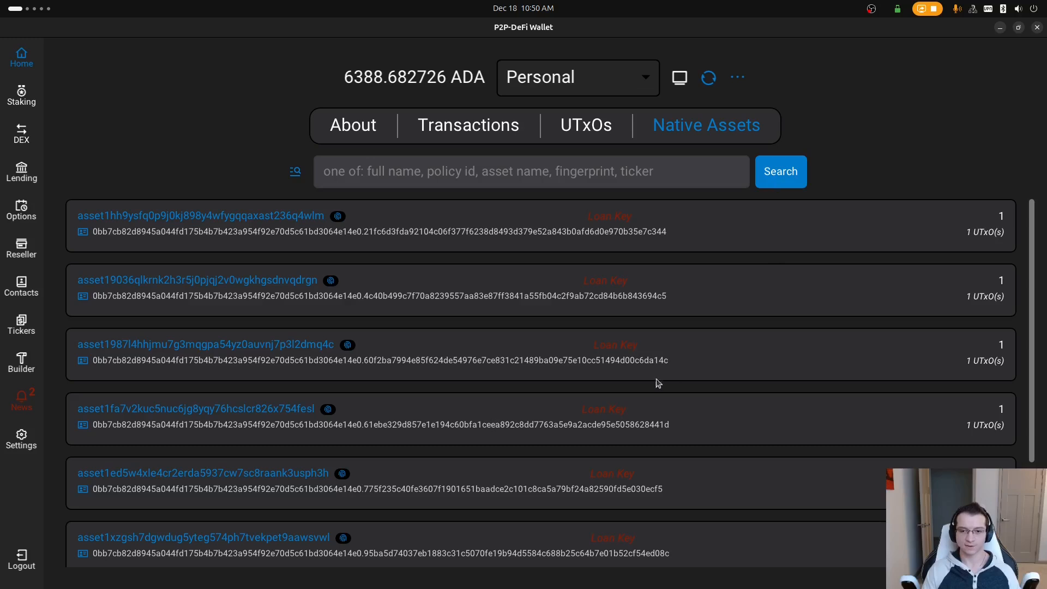
scroll(482, 417, "down", 2)
scroll(345, 474, "down", 1)
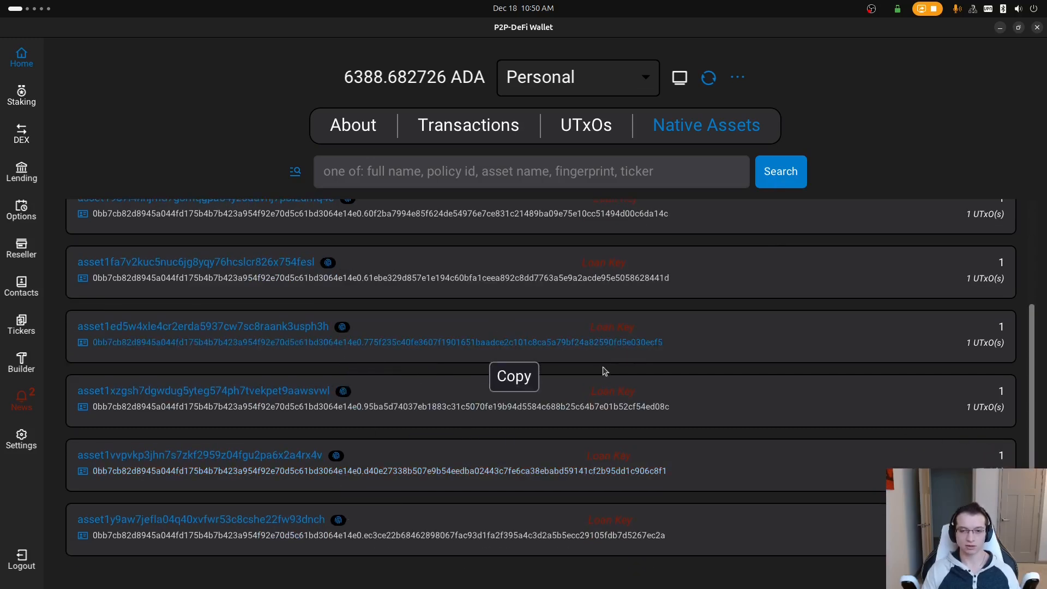
scroll(382, 349, "up", 3)
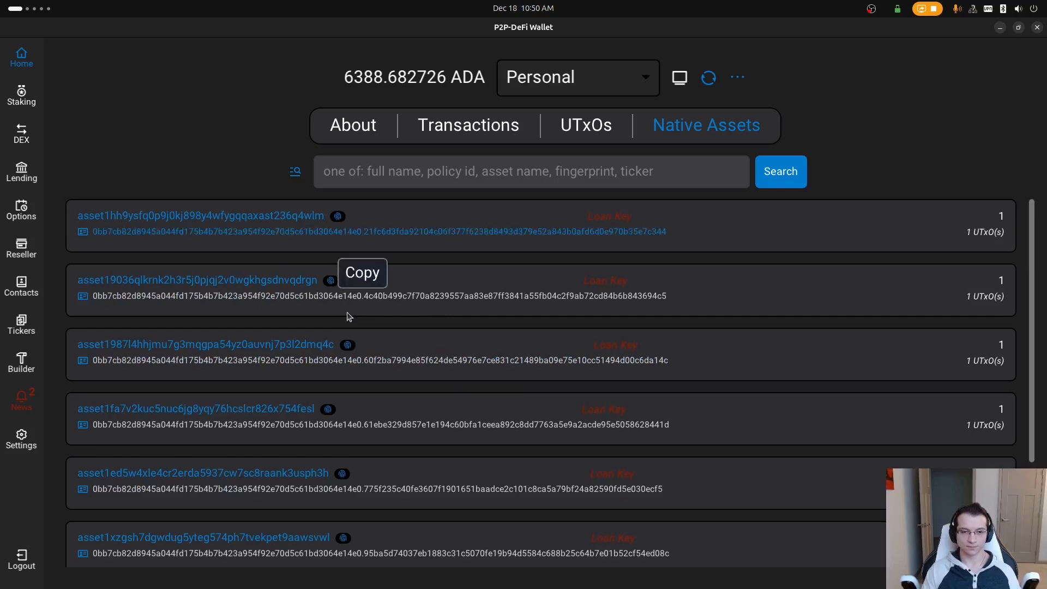
left_click(330, 281)
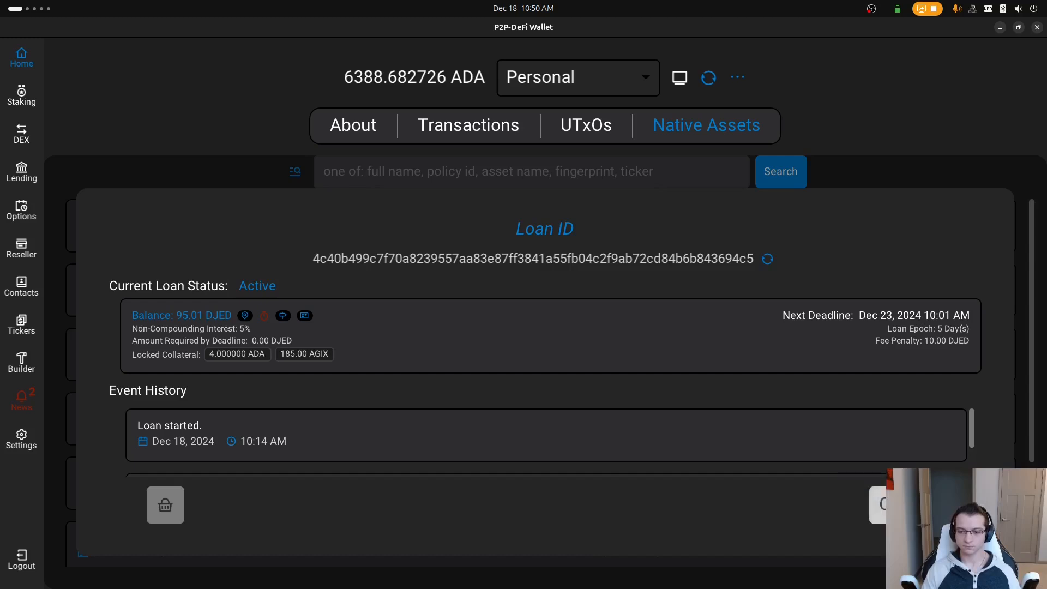
left_click(905, 504)
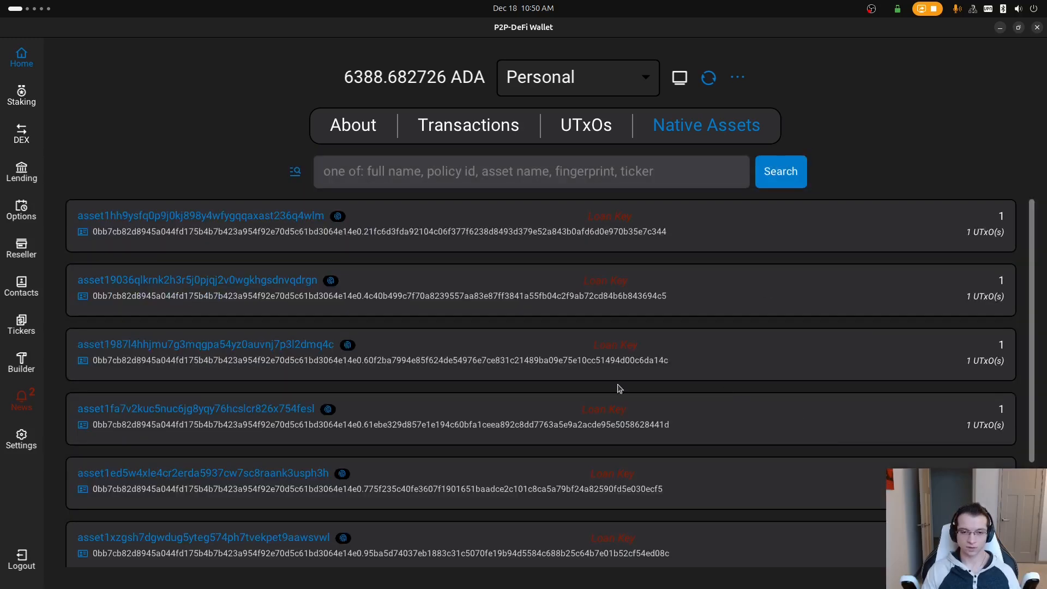
scroll(620, 388, "down", 3)
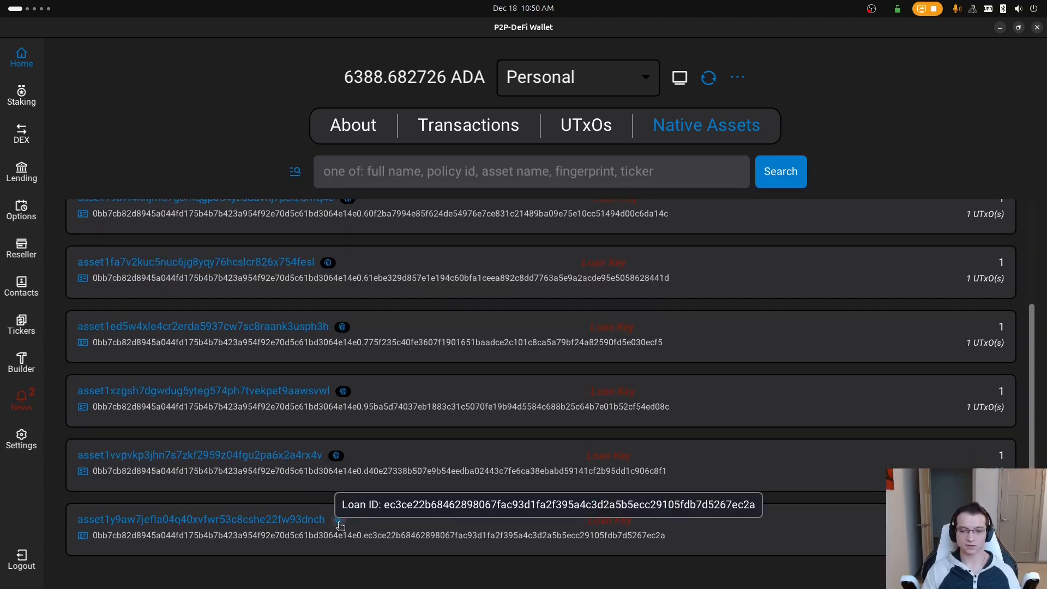
left_click(340, 525)
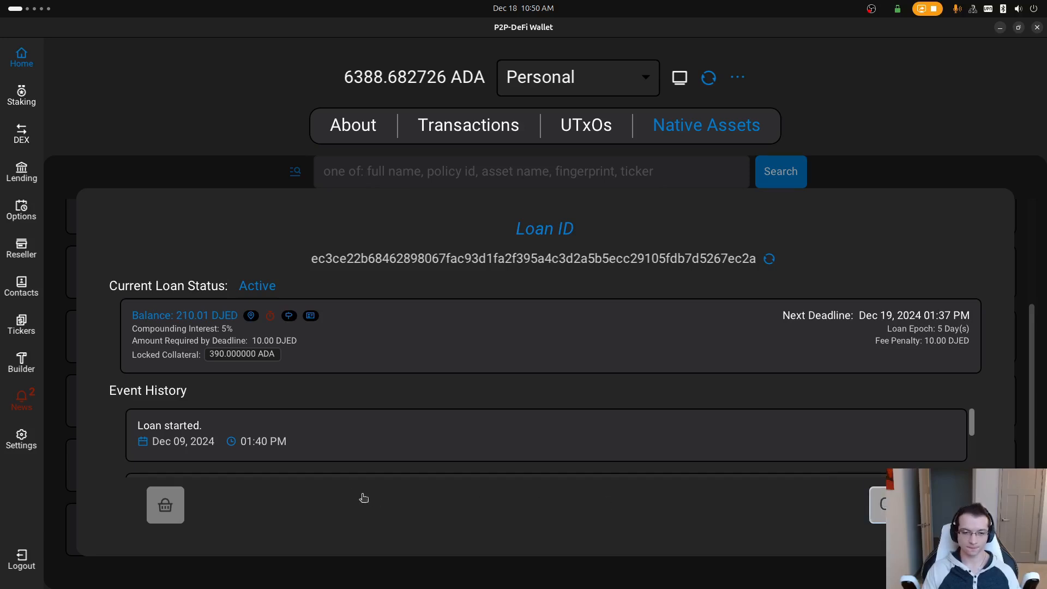
key("Escape")
Sync the Personal wallet and read the new notifications on the News page.
left_click(708, 77)
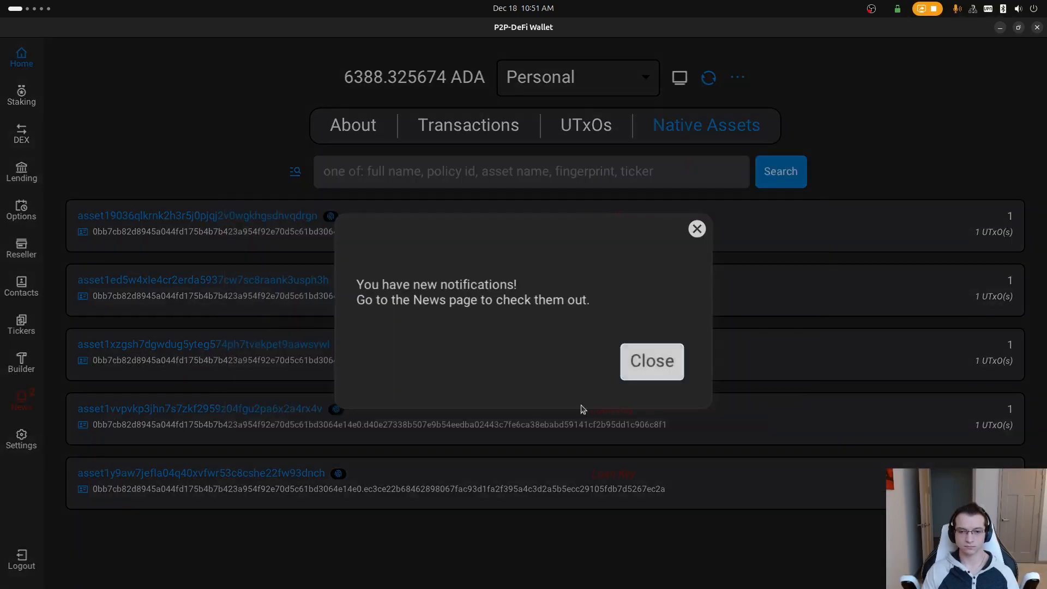
left_click(43, 420)
left_click(24, 406)
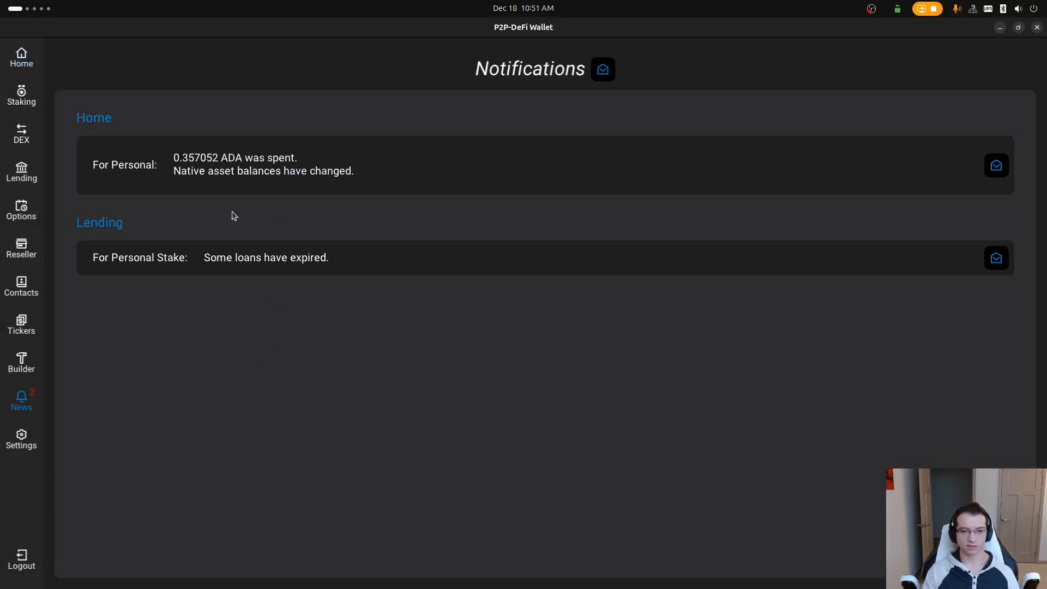
Add the lost collateral claim for Personal Stake's expired borrower loan to the builder, checking its claim expiration first, and review the builder.
left_click(32, 179)
left_click(46, 177)
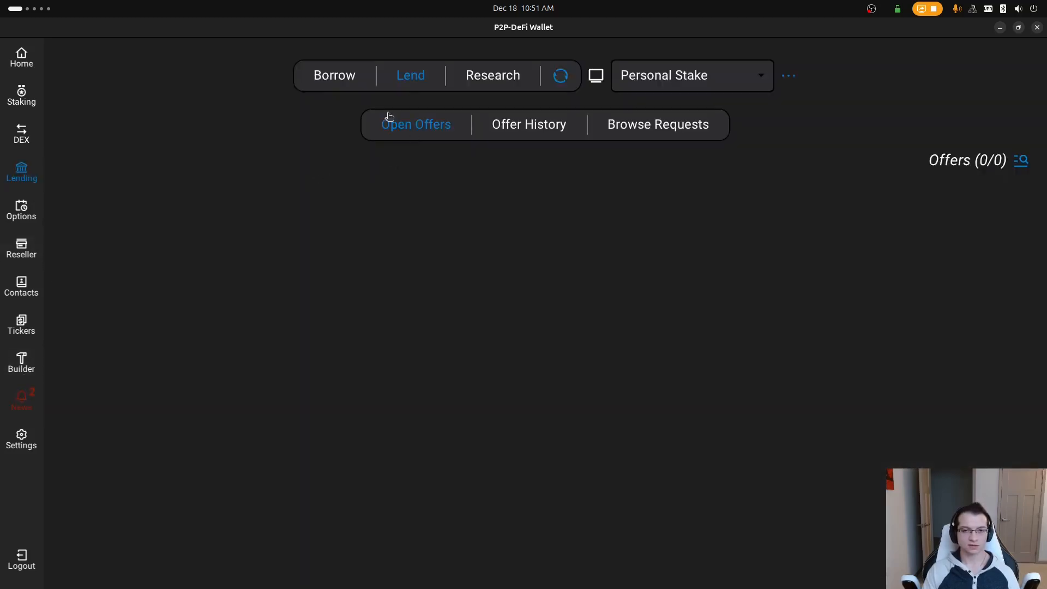
left_click(338, 76)
left_click(501, 125)
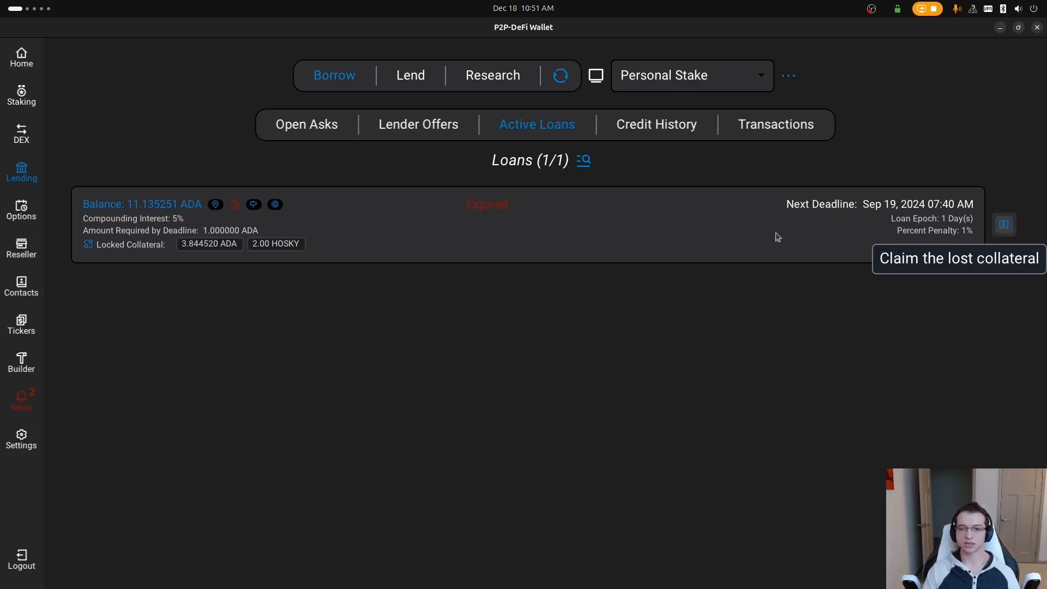
mouse_move(234, 207)
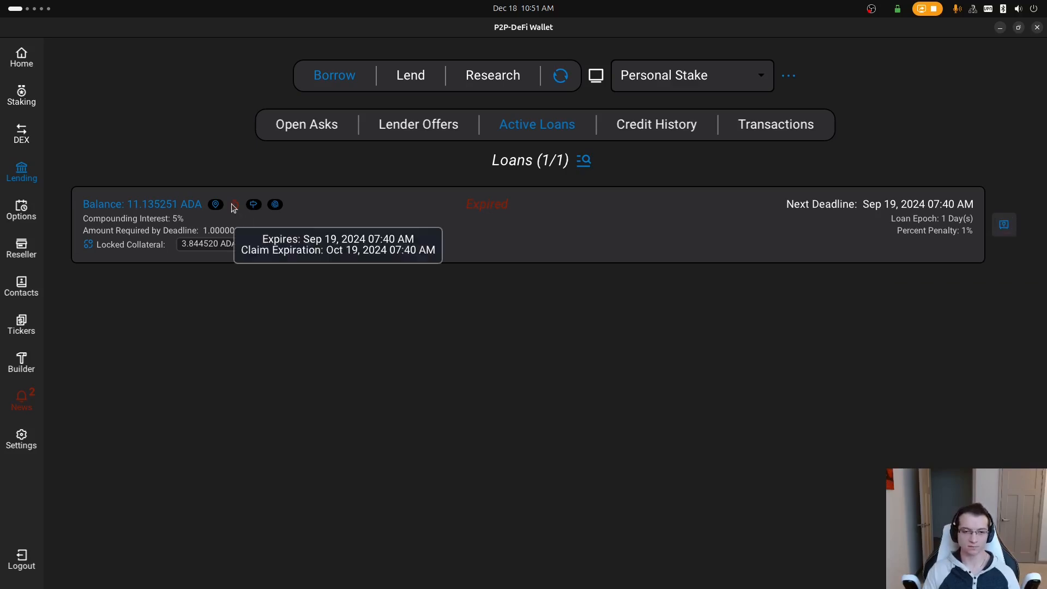
left_click(1004, 226)
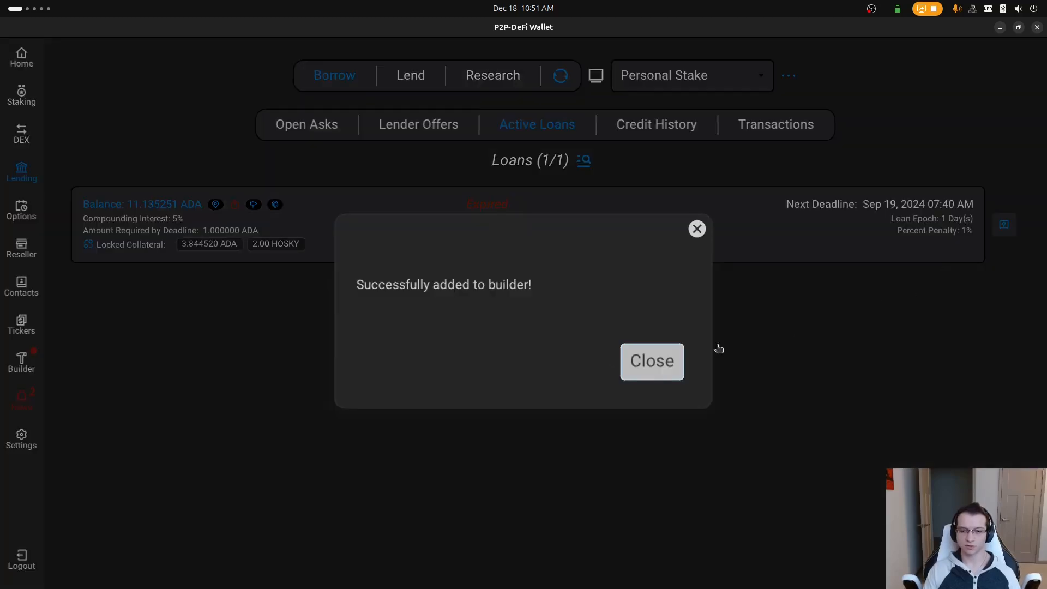
left_click(70, 422)
left_click(22, 362)
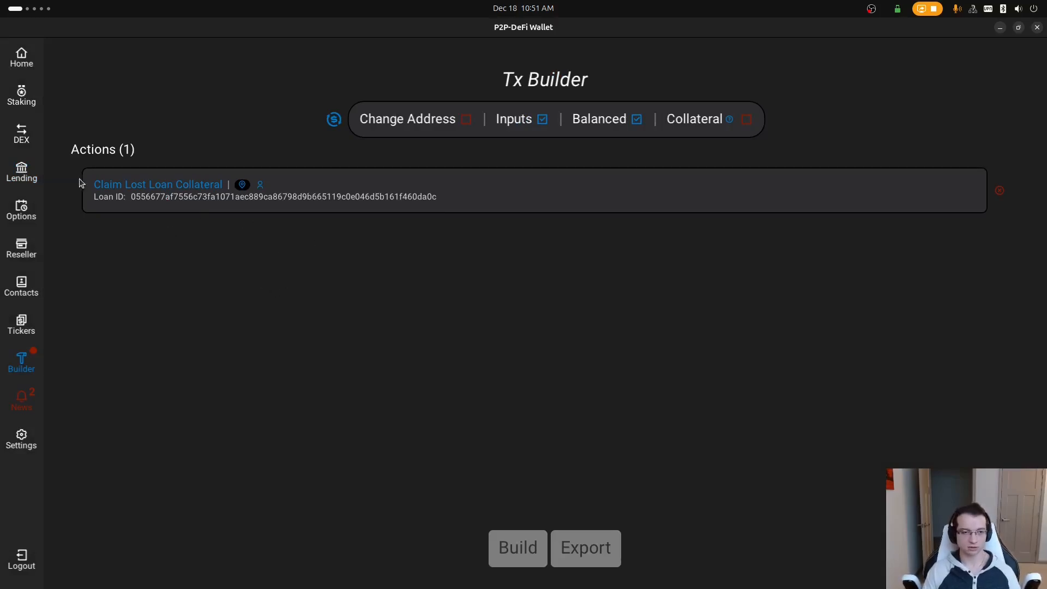
Add the Personal wallet's 8.301738 ADA UTxO to the builder as the transaction's collateral.
left_click(33, 64)
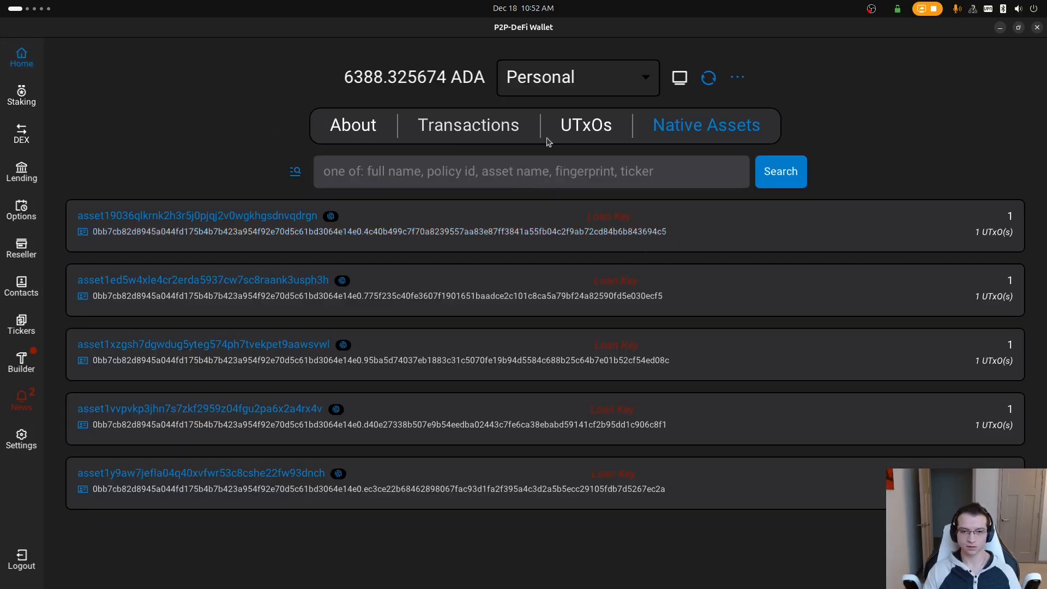
left_click(572, 128)
left_click(958, 220)
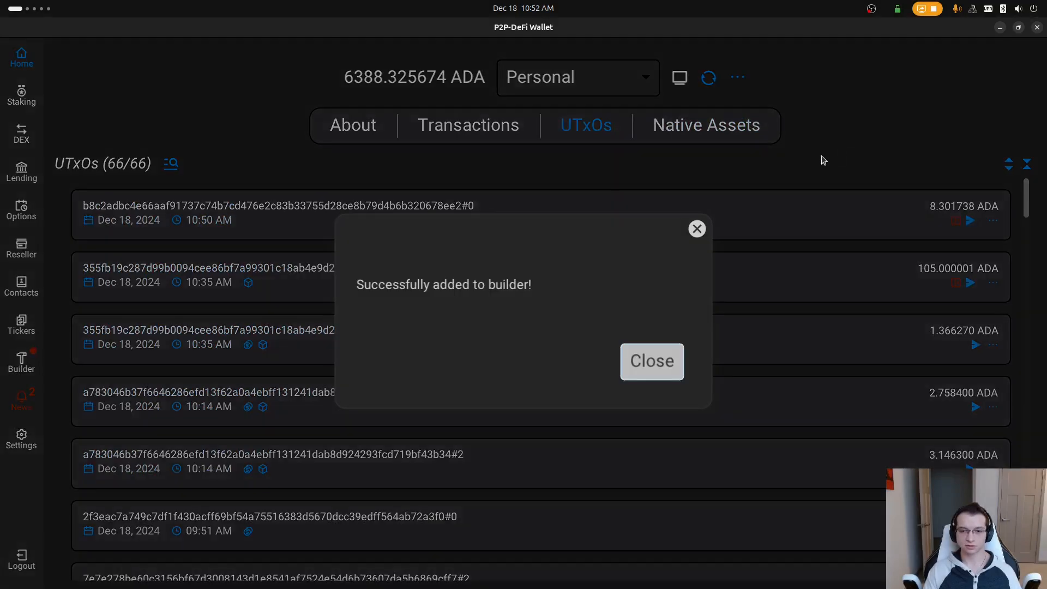
left_click(823, 160)
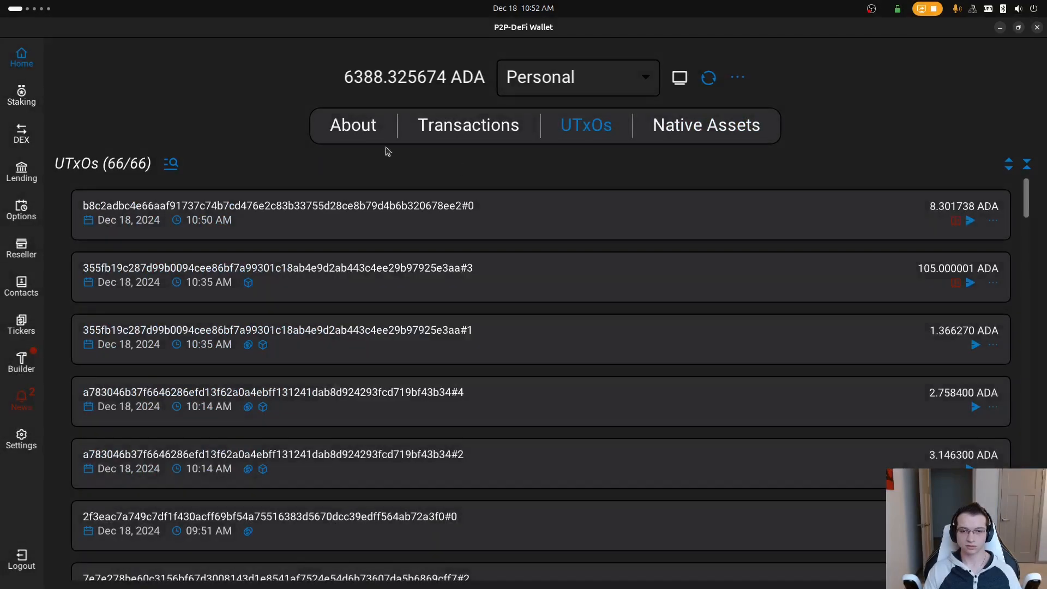
Set the Personal wallet's payment address as the transaction's change address.
left_click(350, 130)
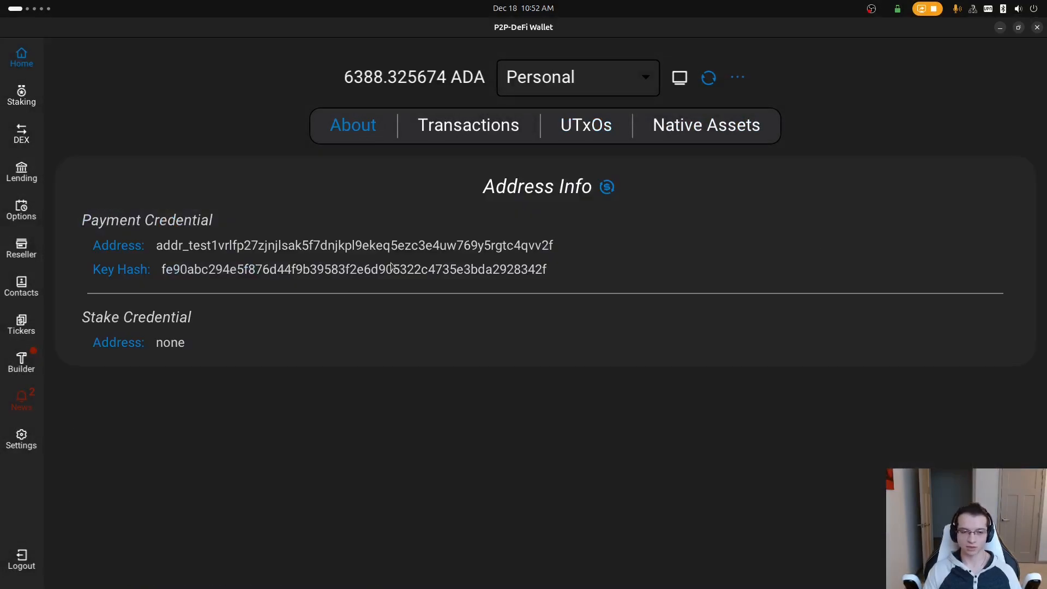
left_click(609, 189)
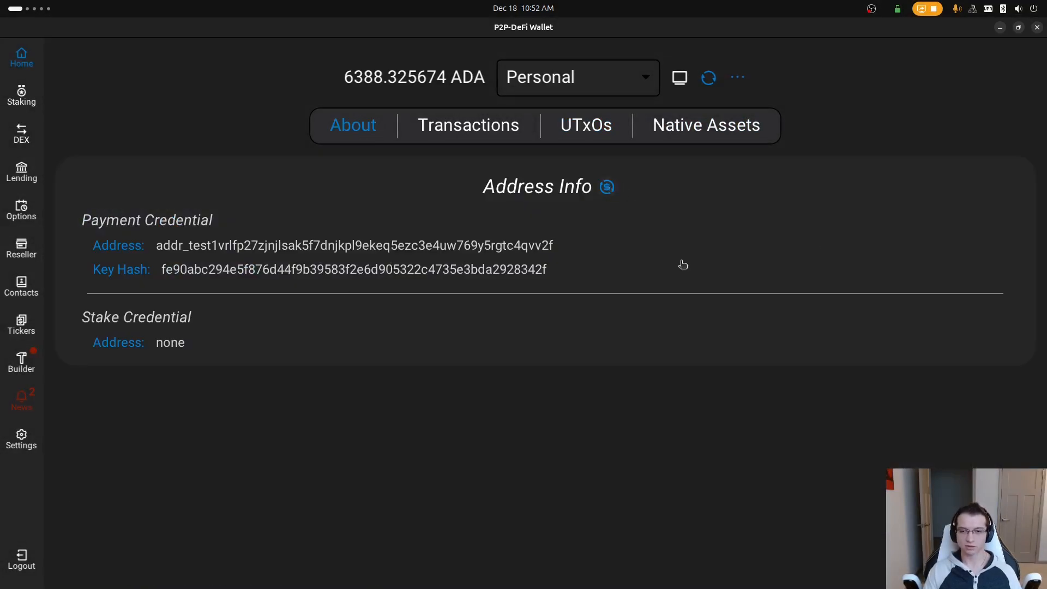
left_click(629, 473)
Build the Claim Lost Loan Collateral transaction and export its files to the ~/tx directory.
left_click(26, 361)
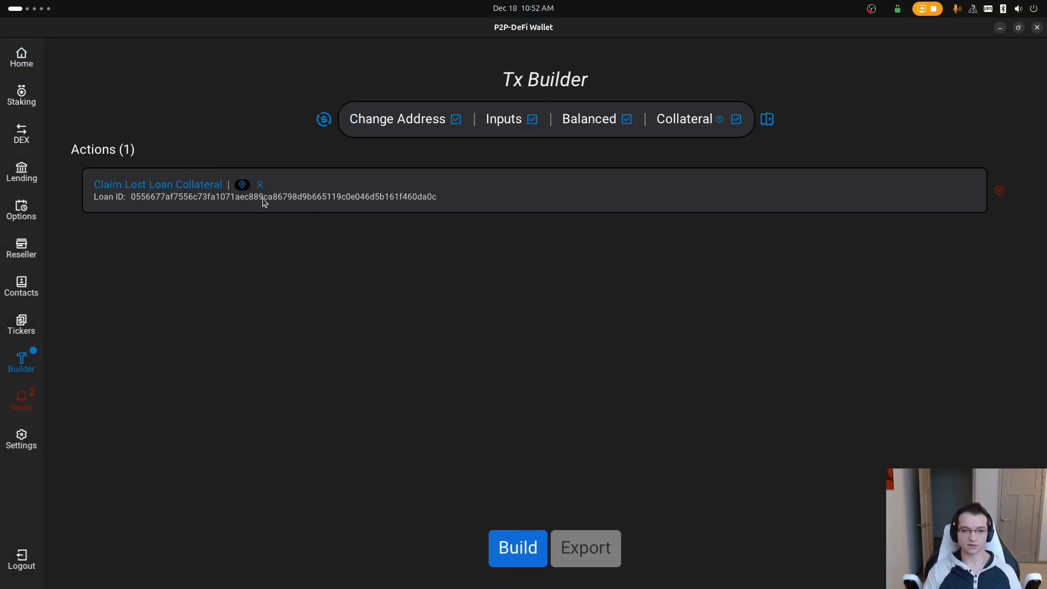
left_click(527, 552)
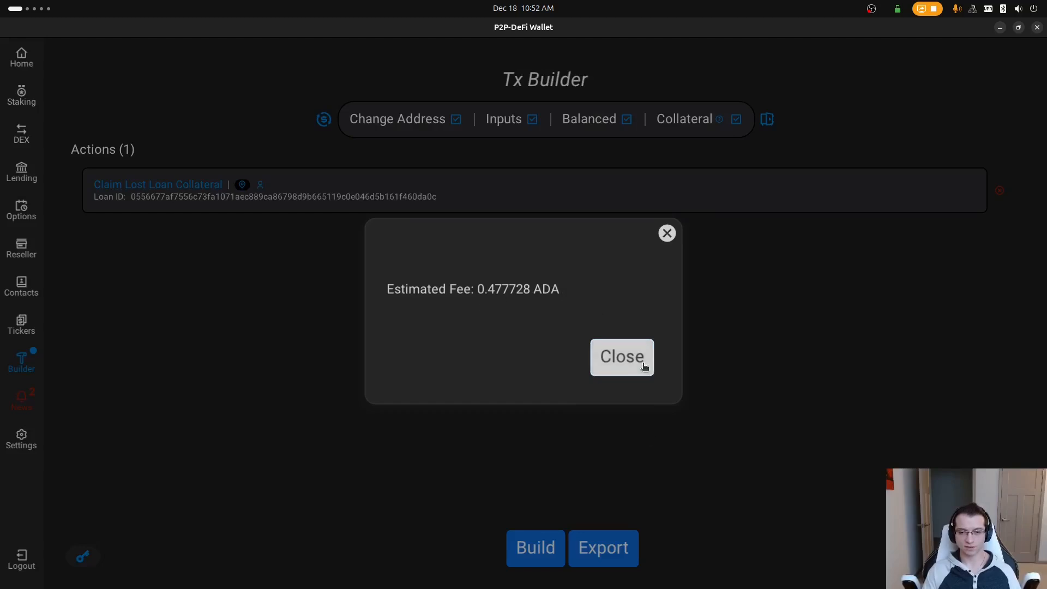
left_click(647, 369)
left_click(627, 545)
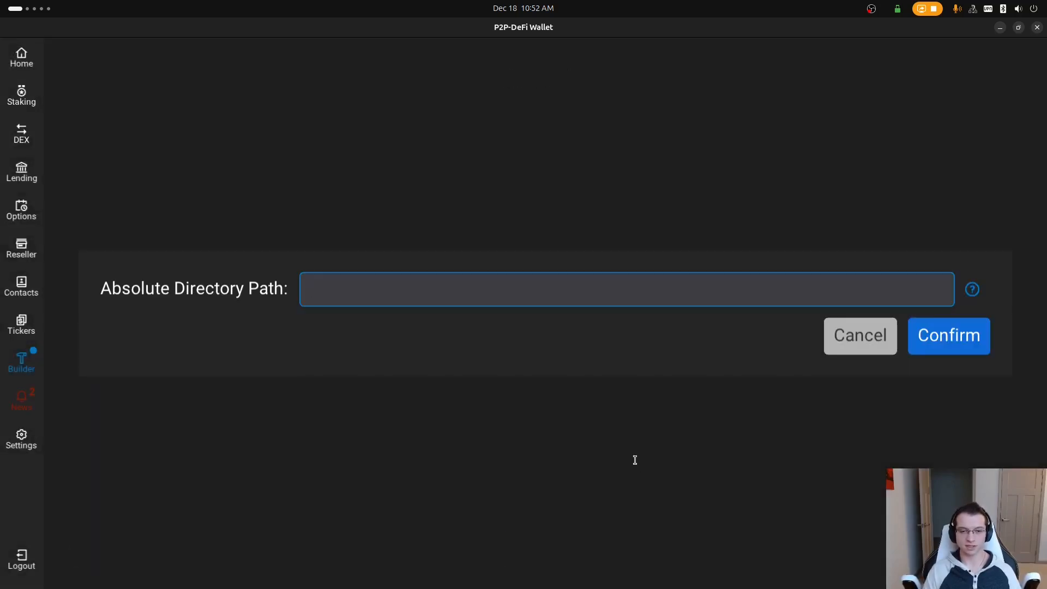
type("~/tx")
left_click(931, 334)
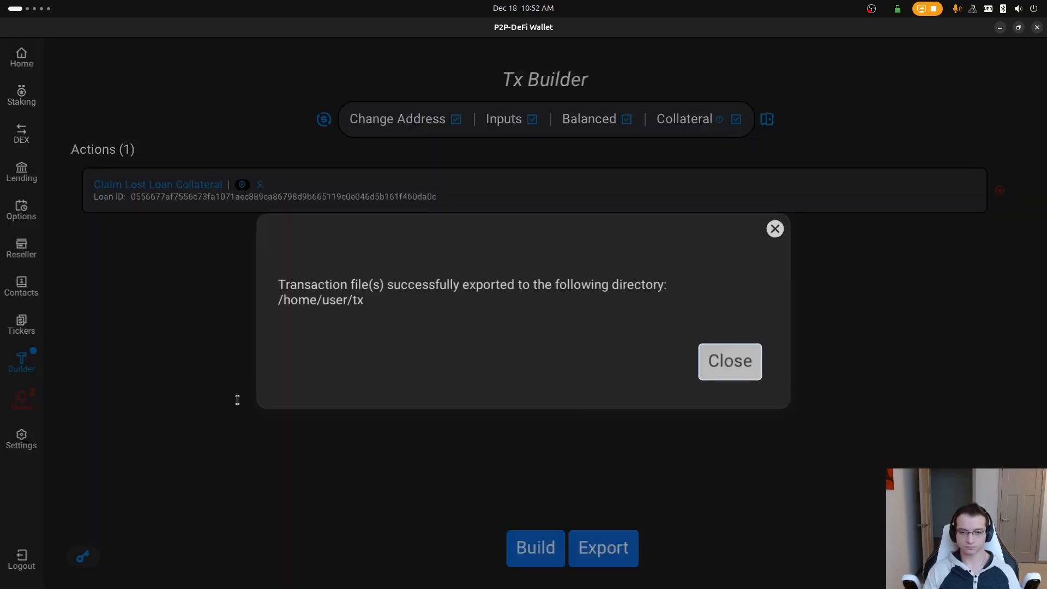
left_click(237, 399)
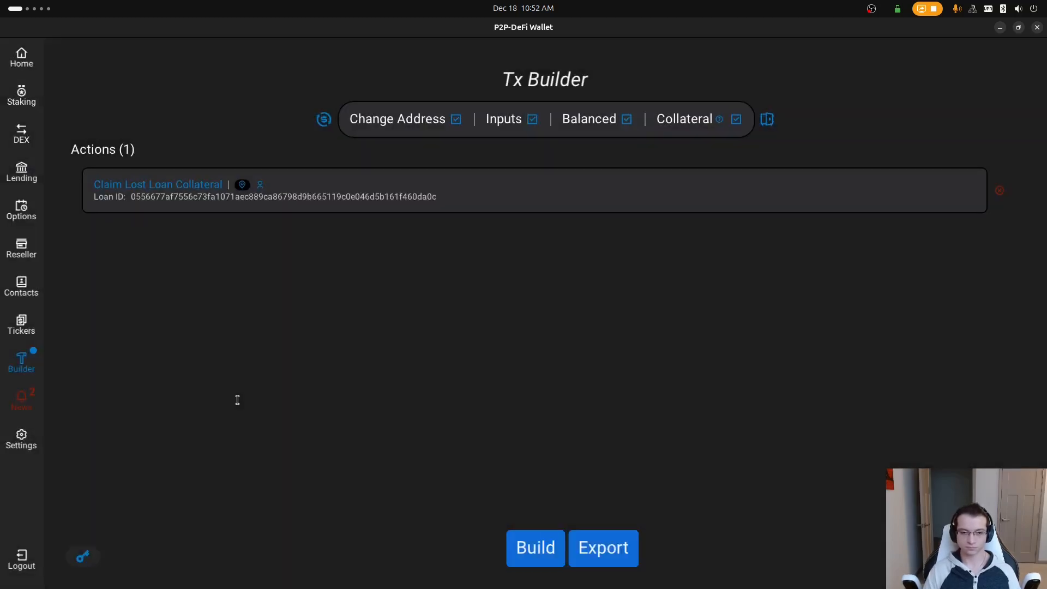
Check the required key witnesses, switch to the terminal, and sign tx/tx.body with wallets/01.skey and wallets/01Stake.skey on testnet magic 1 into tx/tx.signed.
left_click(81, 554)
key("super+Page_Down")
key("Up")
key("Up")
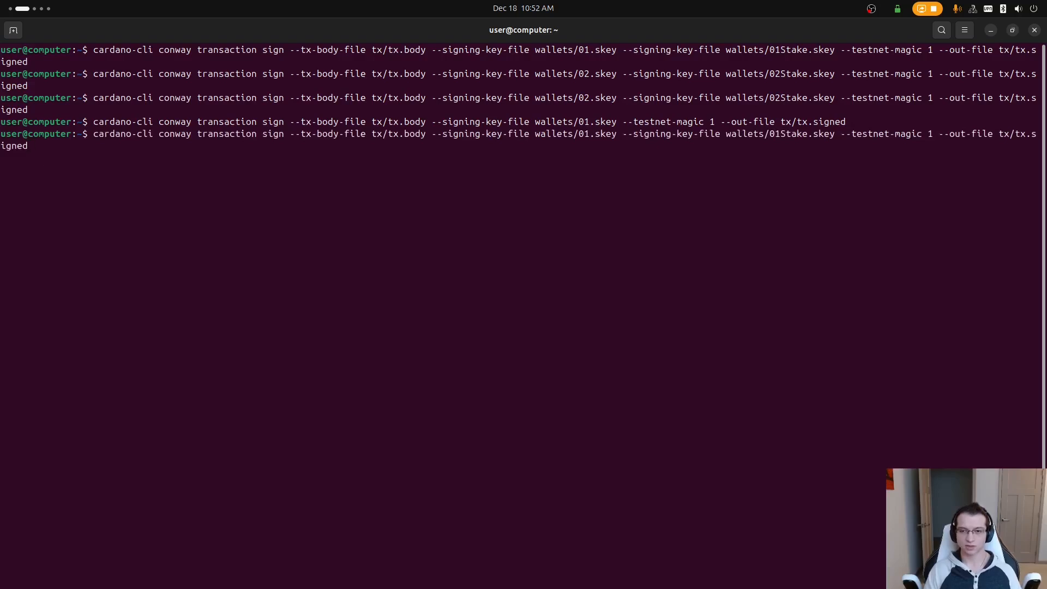
left_click_drag(576, 134, 600, 134)
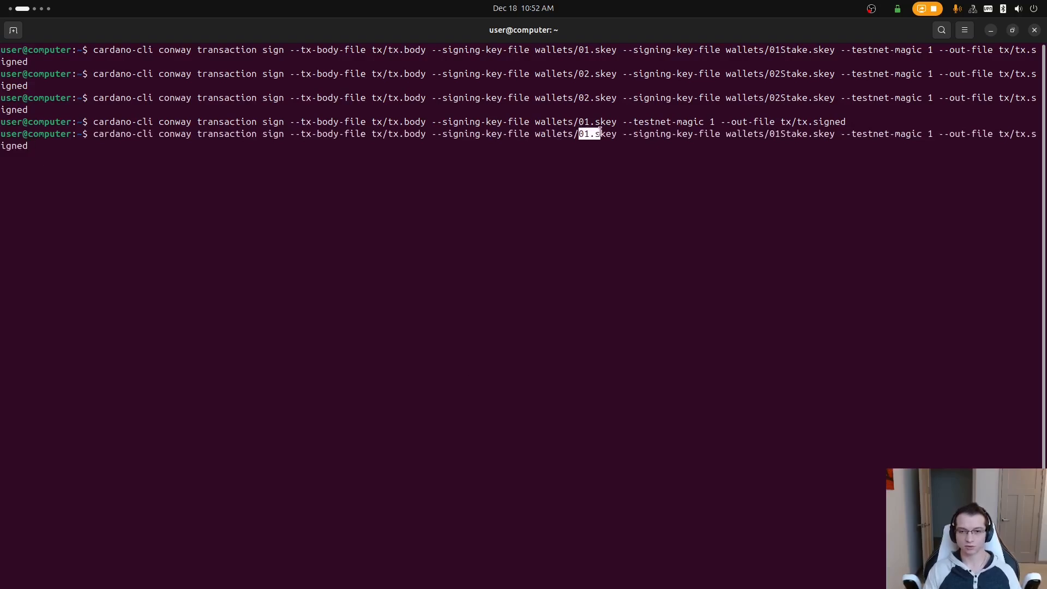
left_click_drag(769, 134, 805, 134)
left_click(805, 134)
key("Return")
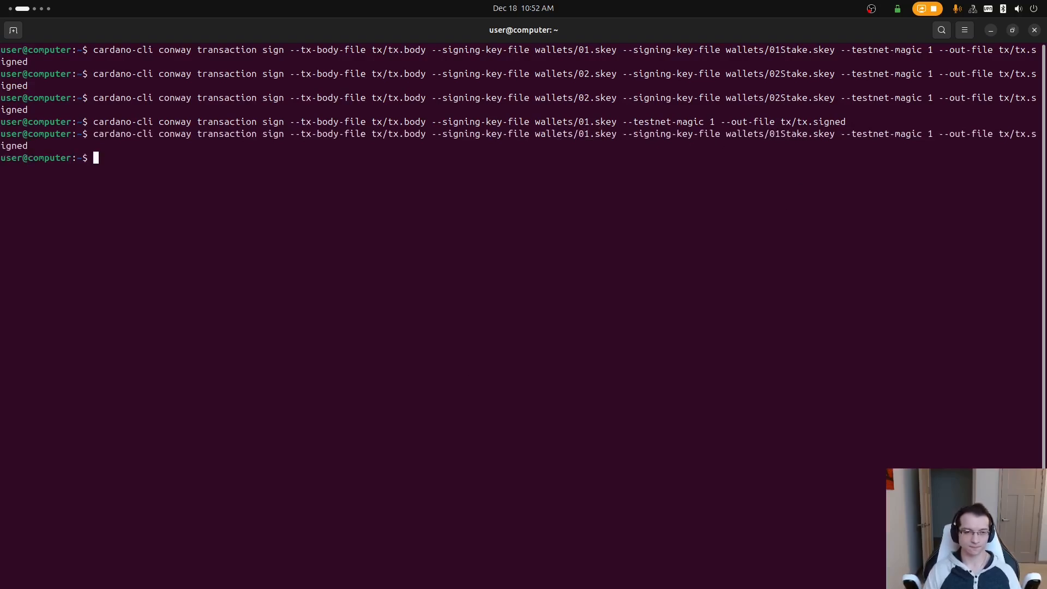
Switch to P2P-DeFi Wallet and submit the signed transaction file ~/tx/tx.signed, closing the submission message.
key("super+Page_Up")
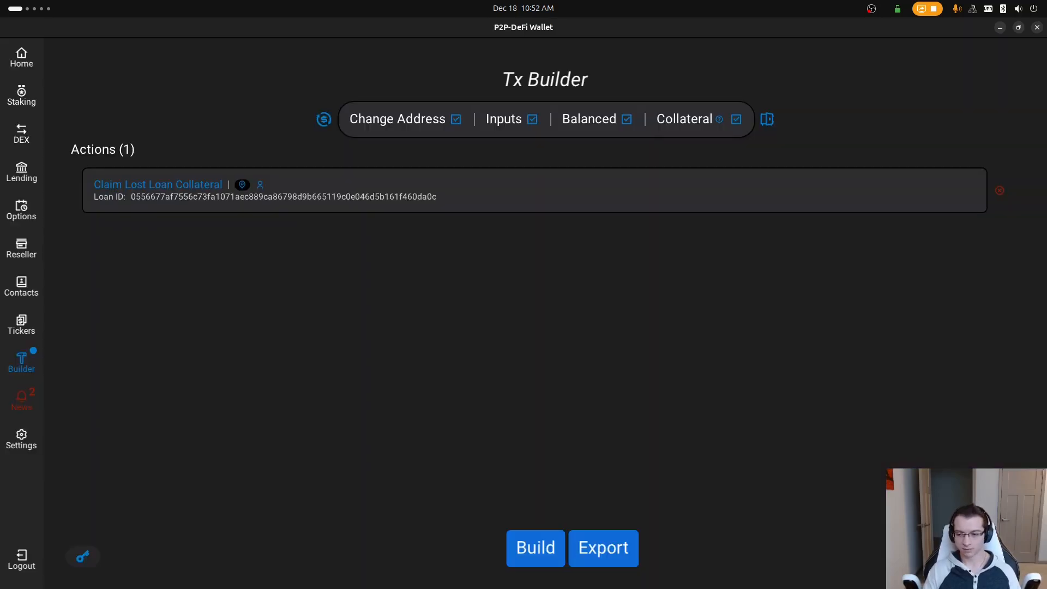
left_click(1008, 556)
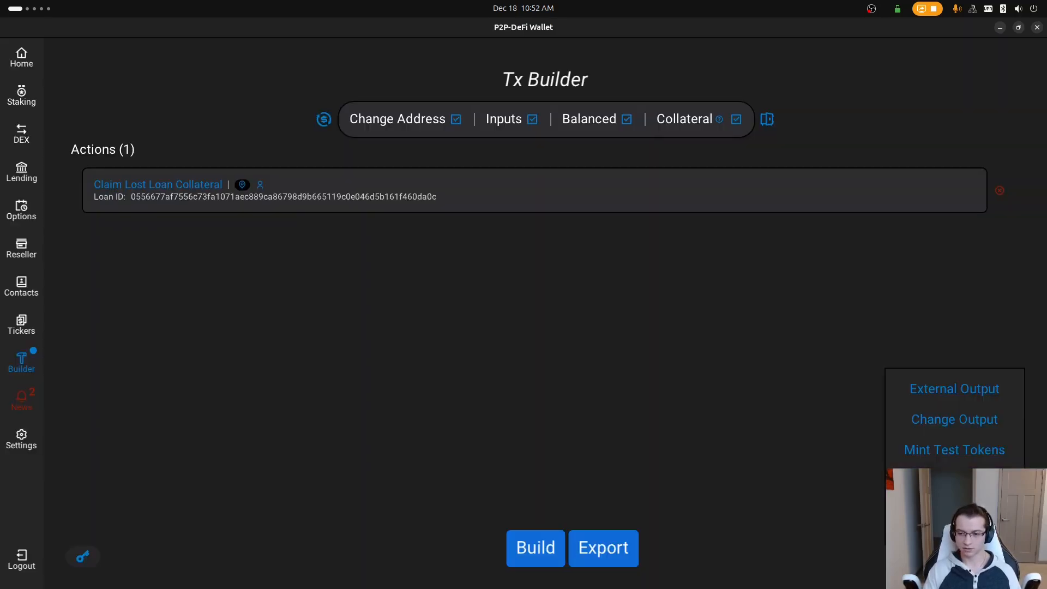
left_click(954, 511)
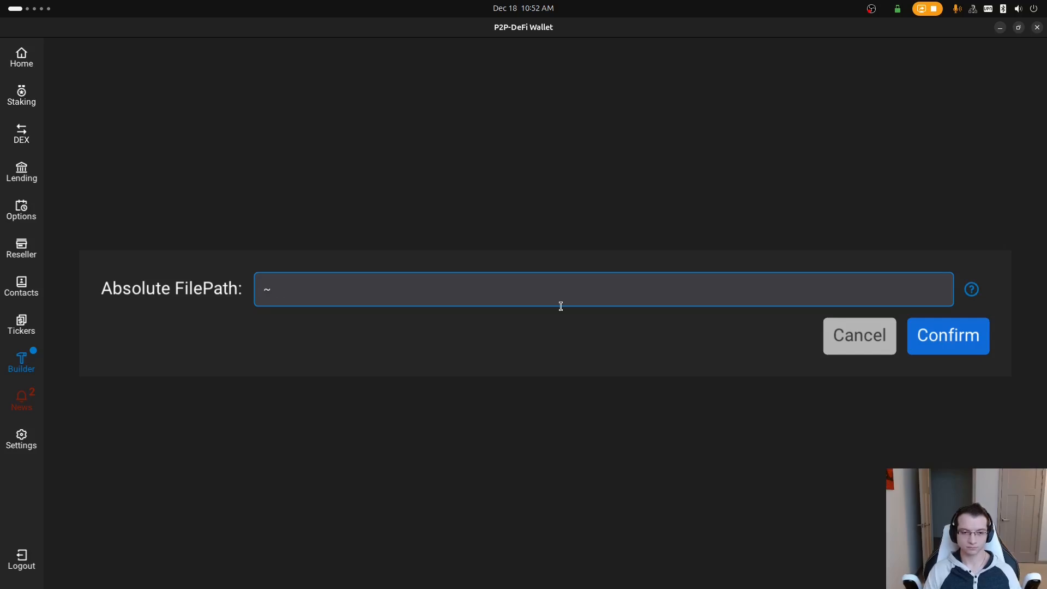
type("/tx/tx.s")
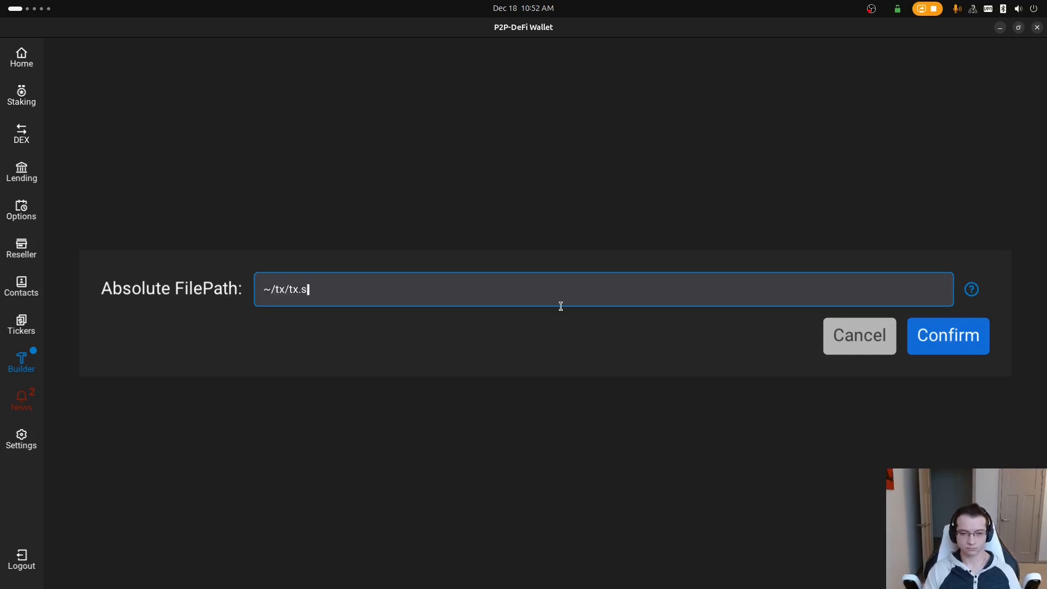
type("igned")
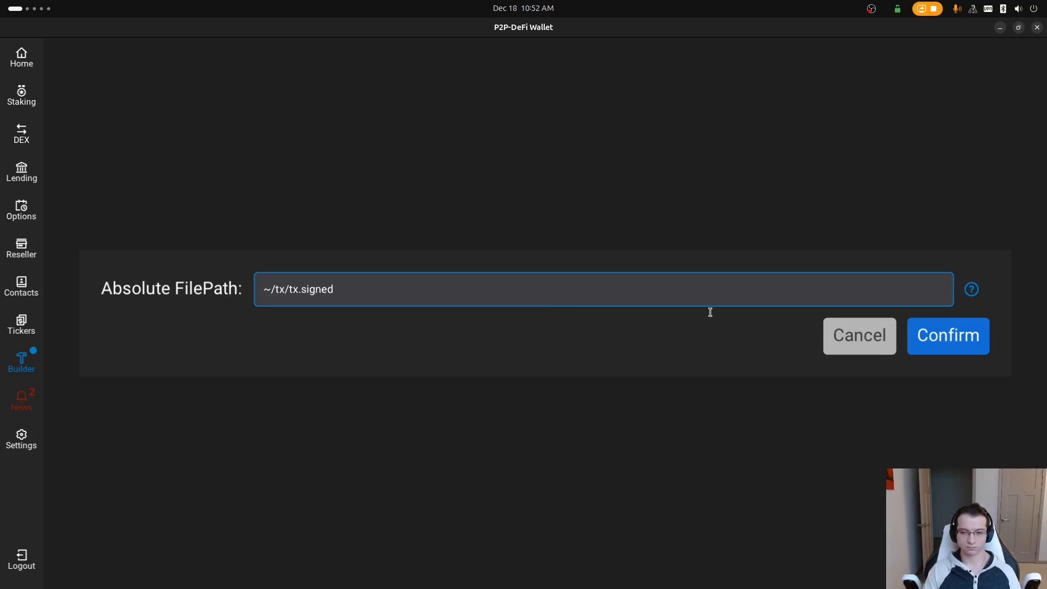
left_click(952, 335)
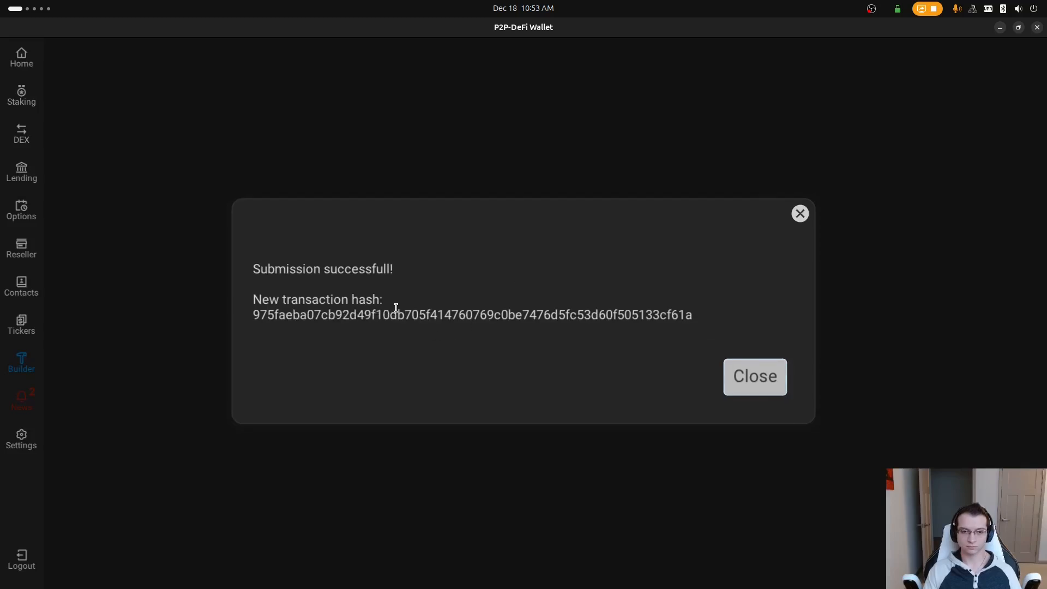
left_click(397, 308)
left_click(451, 314)
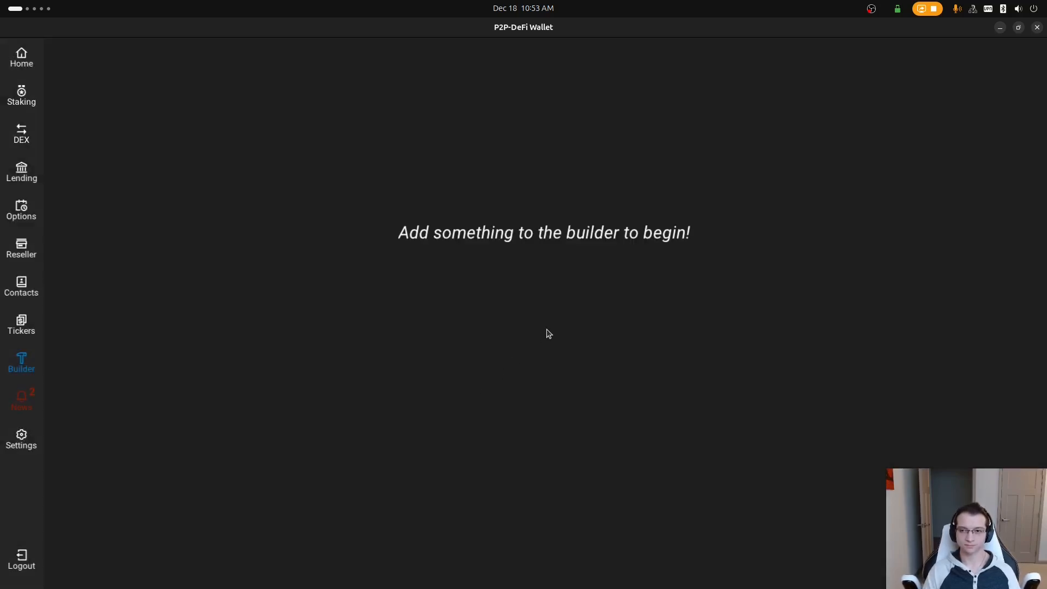
Sync the Personal Stake credential's active loans on the Lending page and check the new notifications.
left_click(22, 175)
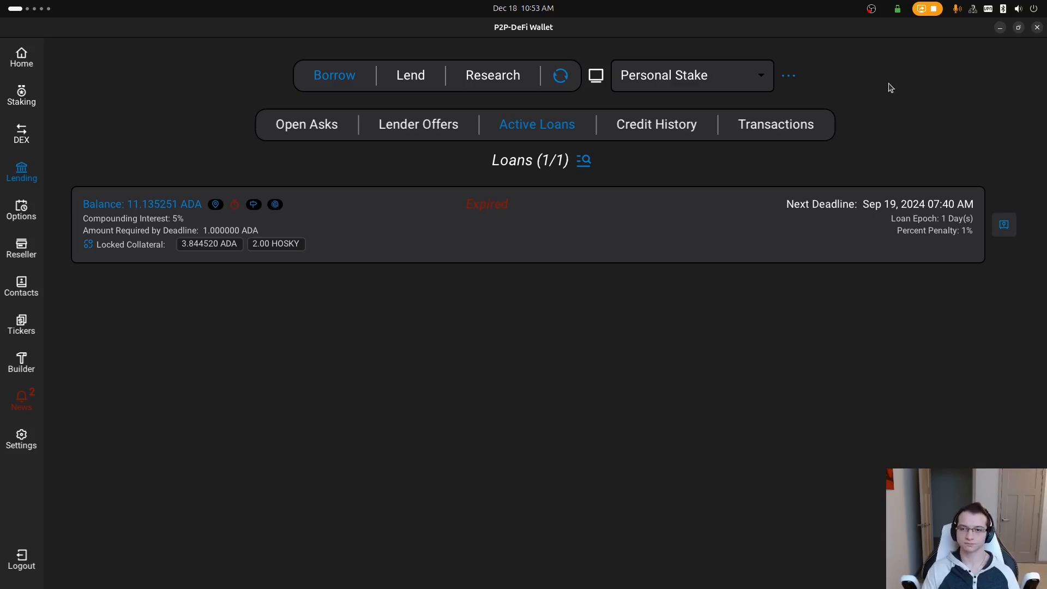
left_click(560, 76)
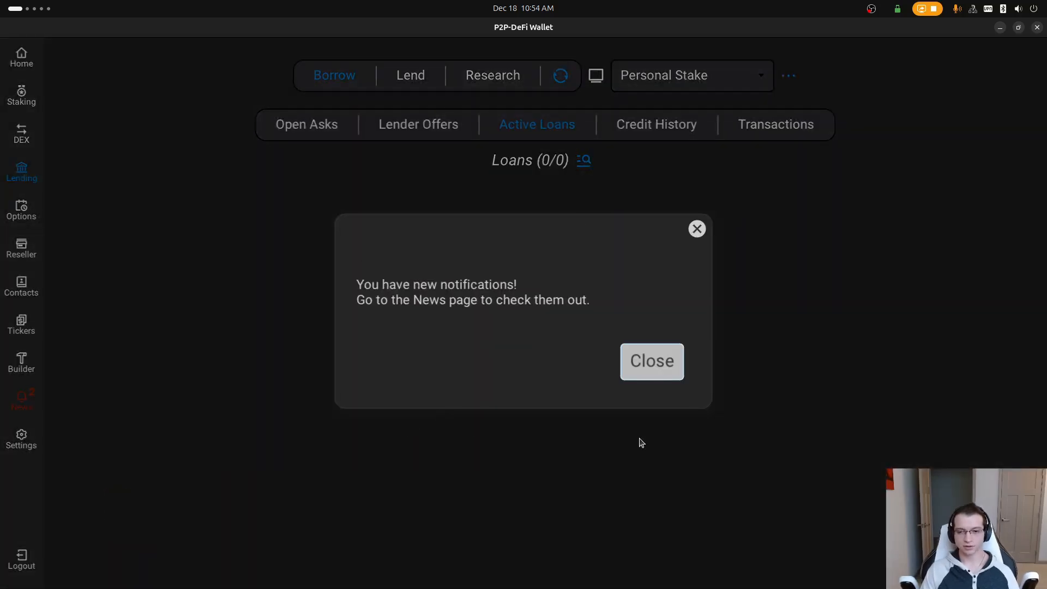
left_click(641, 443)
left_click(39, 408)
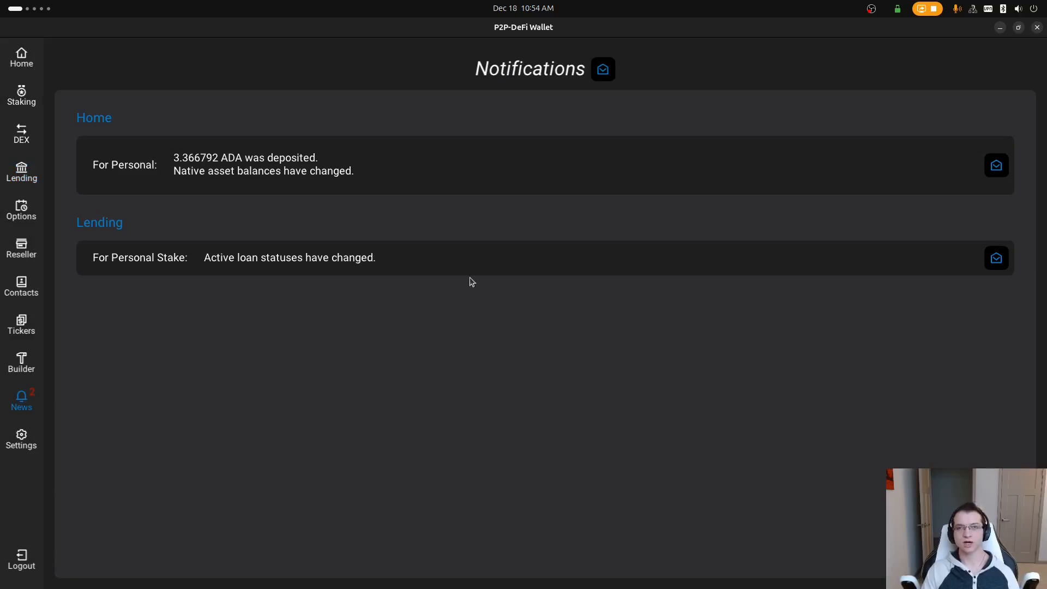
Review the borrower credit history of the Personal Stake credential on the Lending page.
left_click(39, 175)
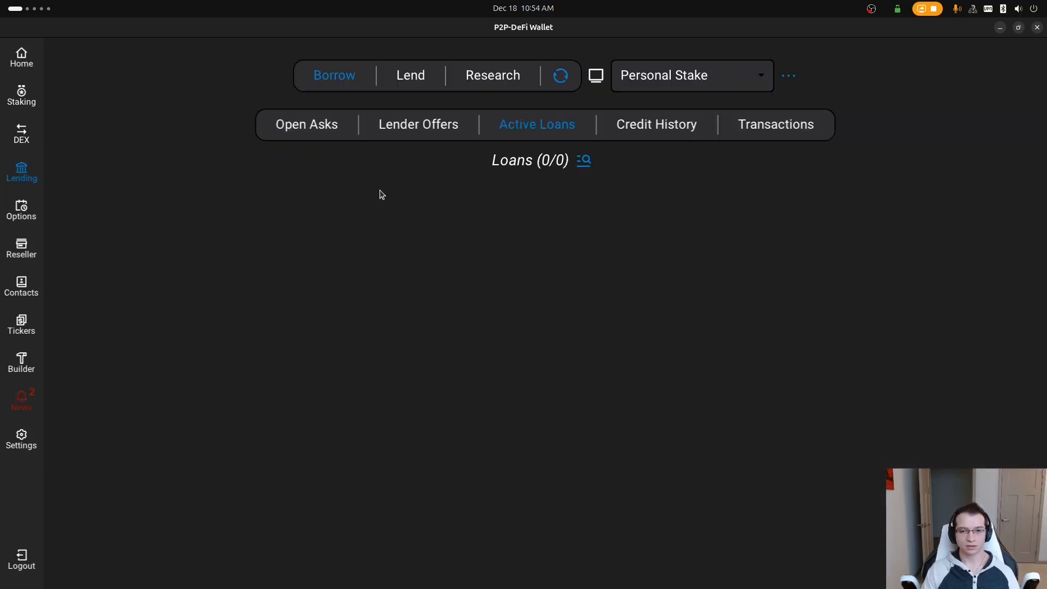
left_click(667, 128)
scroll(305, 226, "down", 1)
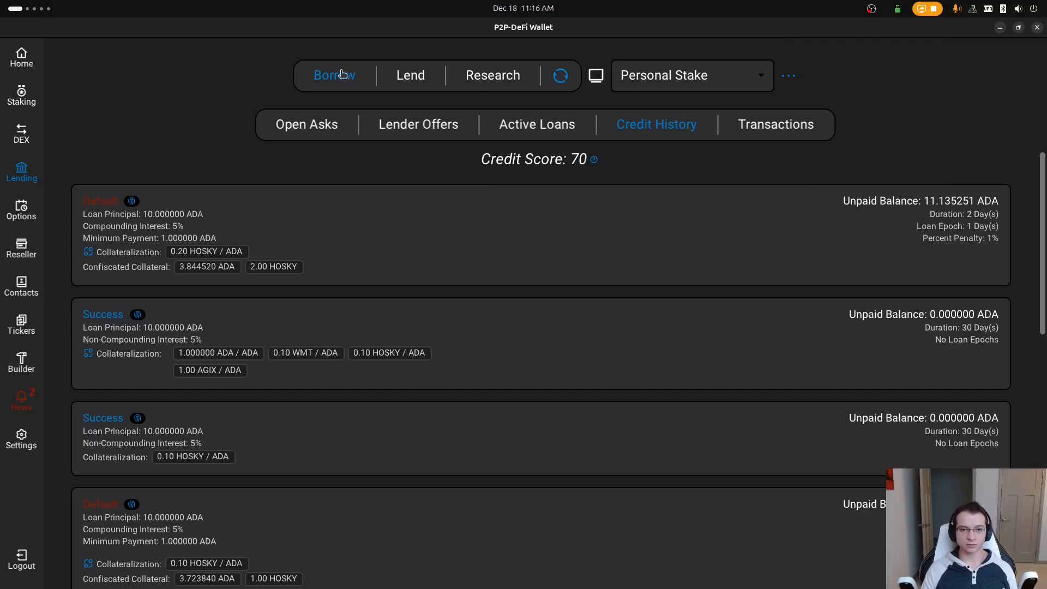
Look over the Lend section and the Research section's search forms for current offers and active loans.
left_click(417, 79)
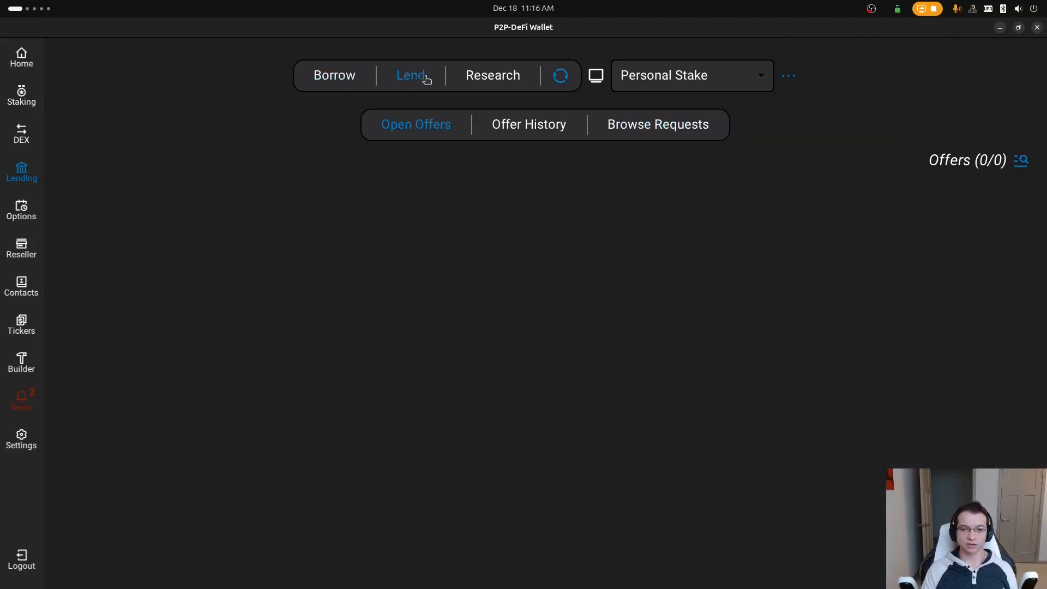
left_click(499, 79)
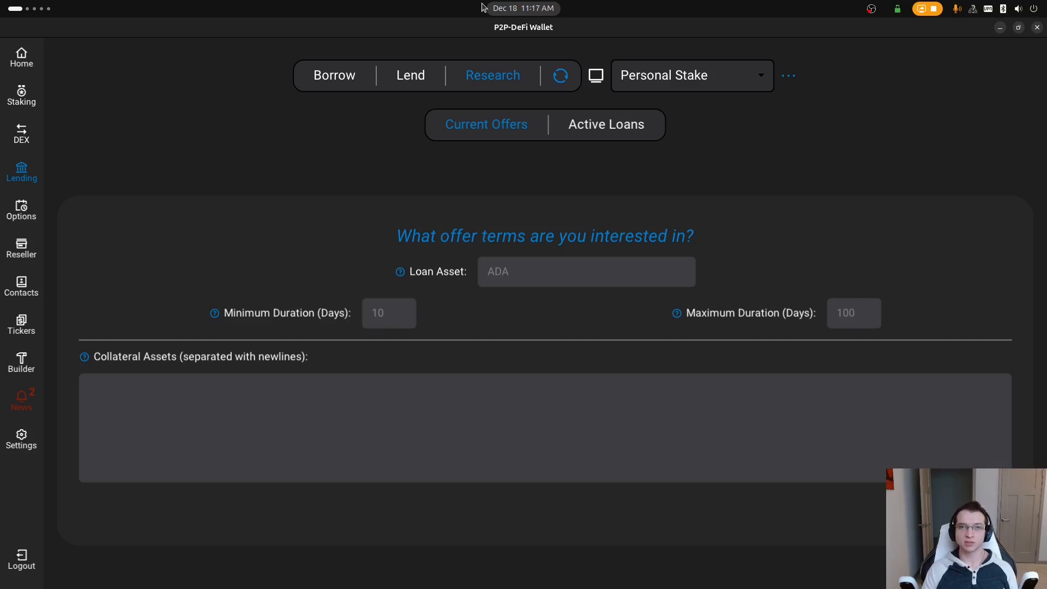
left_click(582, 125)
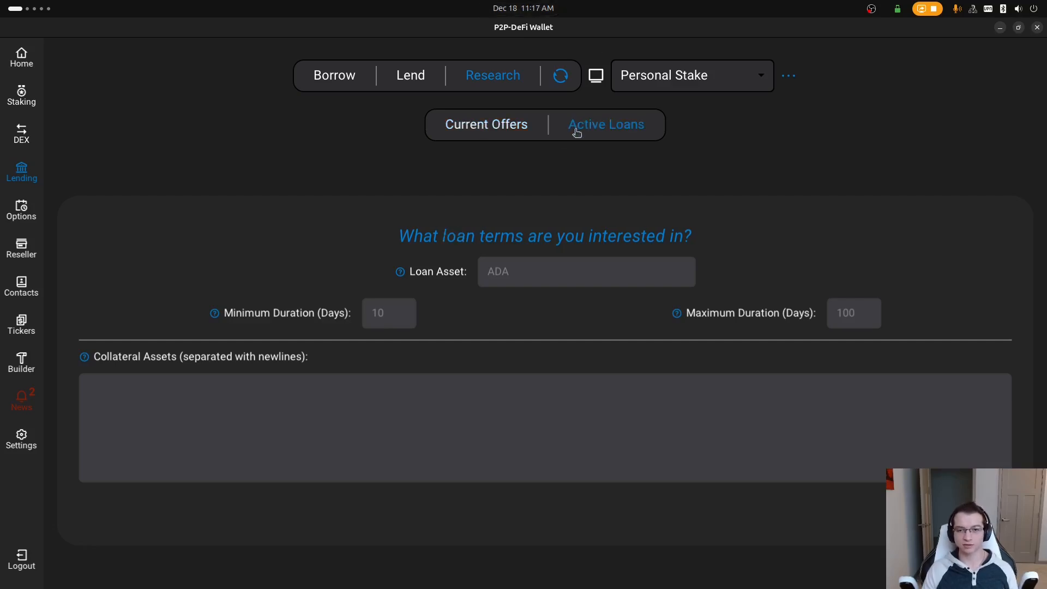
left_click(500, 125)
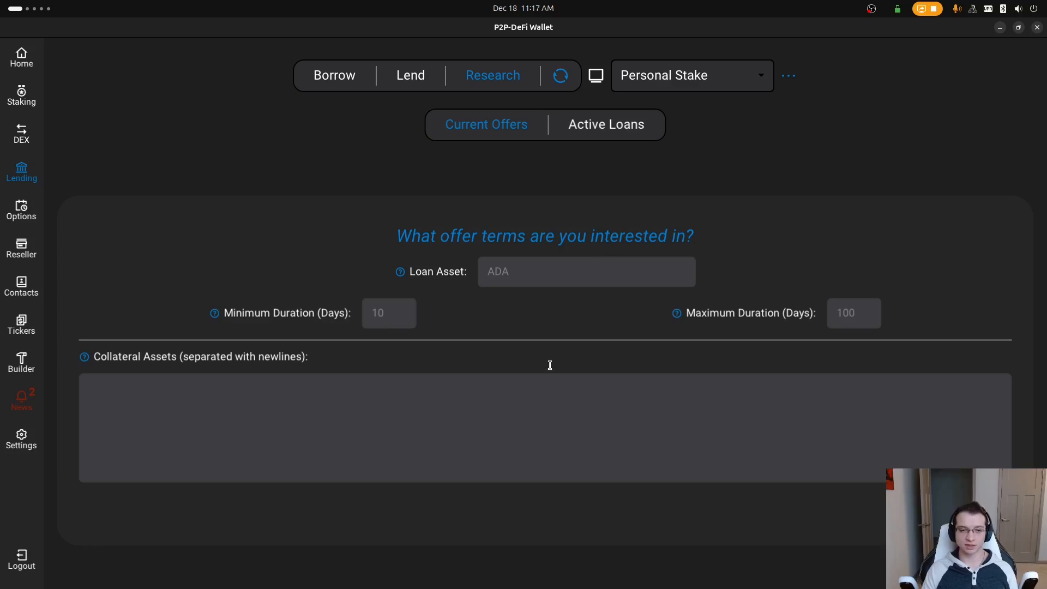
left_click(222, 391)
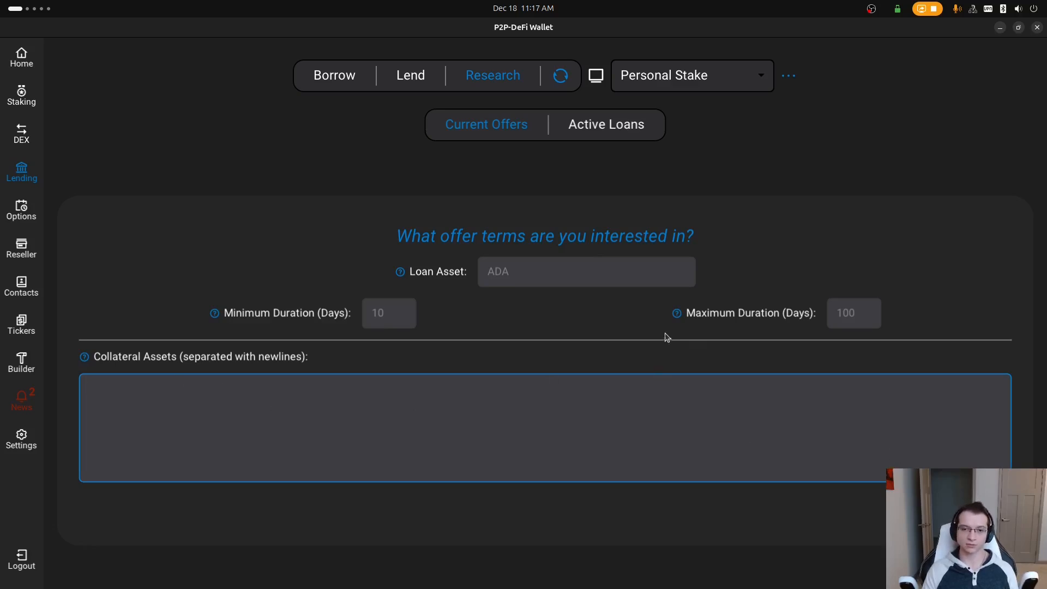
View the researched active loans and check their filter and sort settings.
left_click(603, 125)
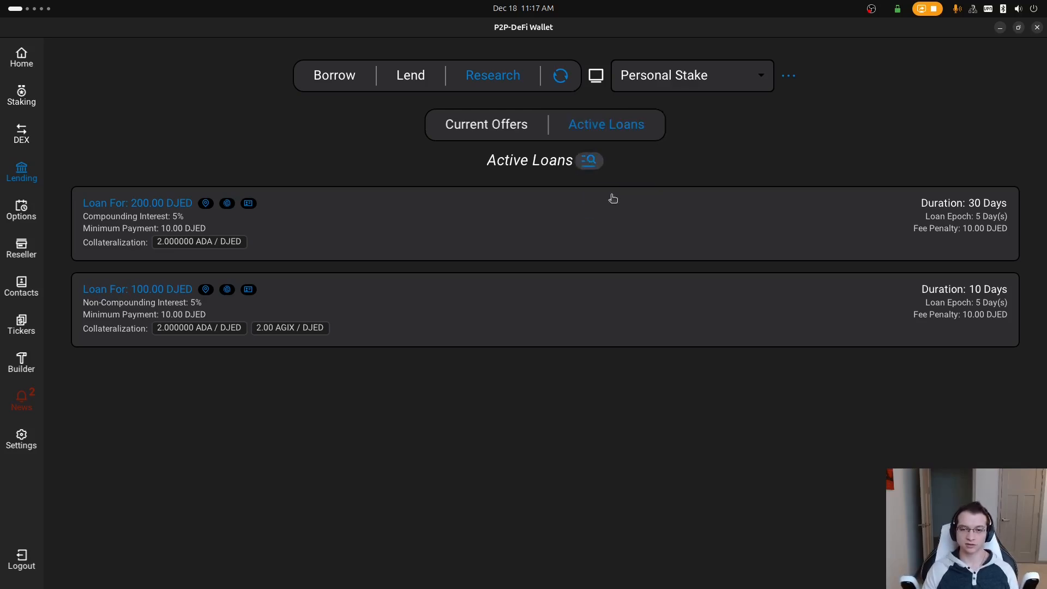
left_click(588, 160)
left_click(199, 228)
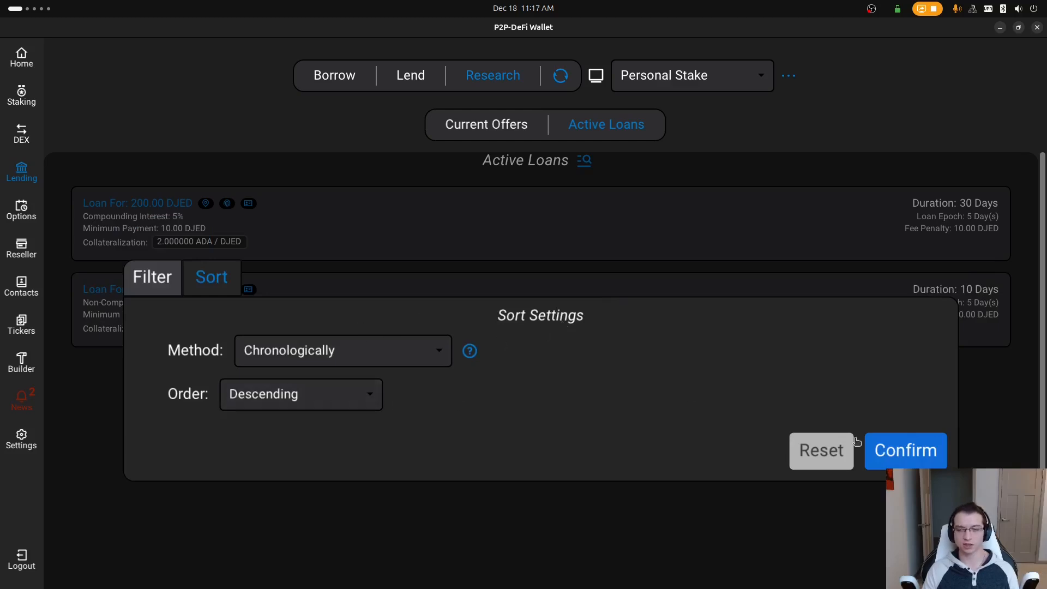
left_click(896, 452)
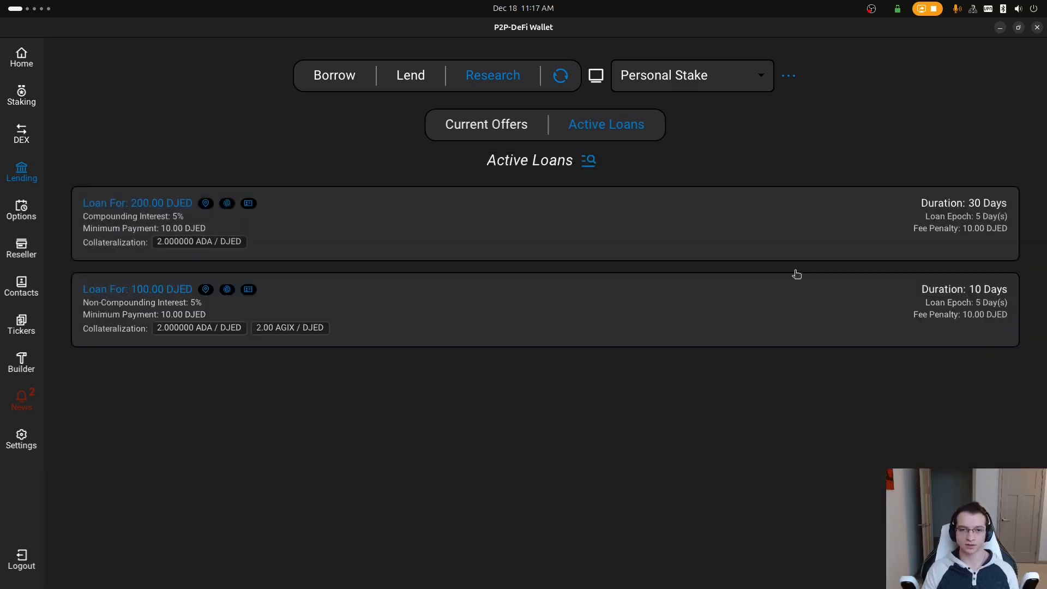